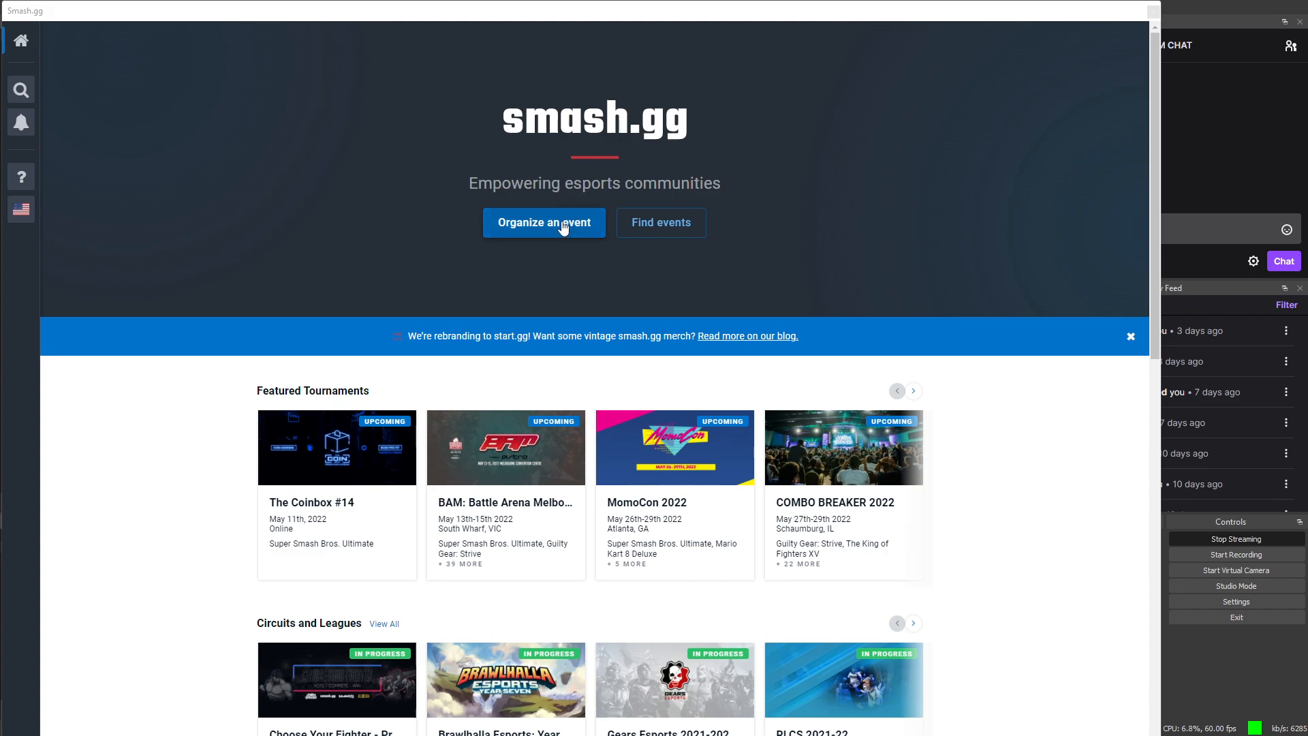
Step: Start a new tournament via Organize an event and enter the name 'My tourney'
click(563, 227)
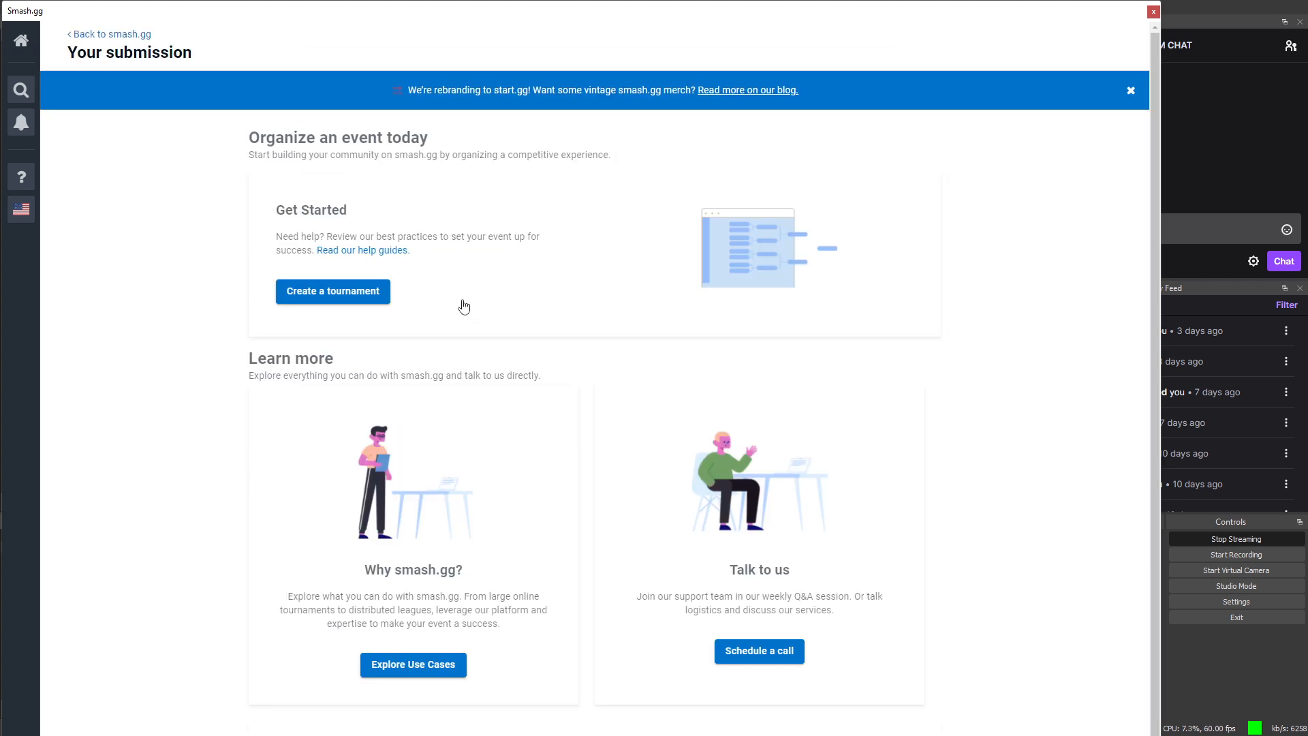
click(346, 292)
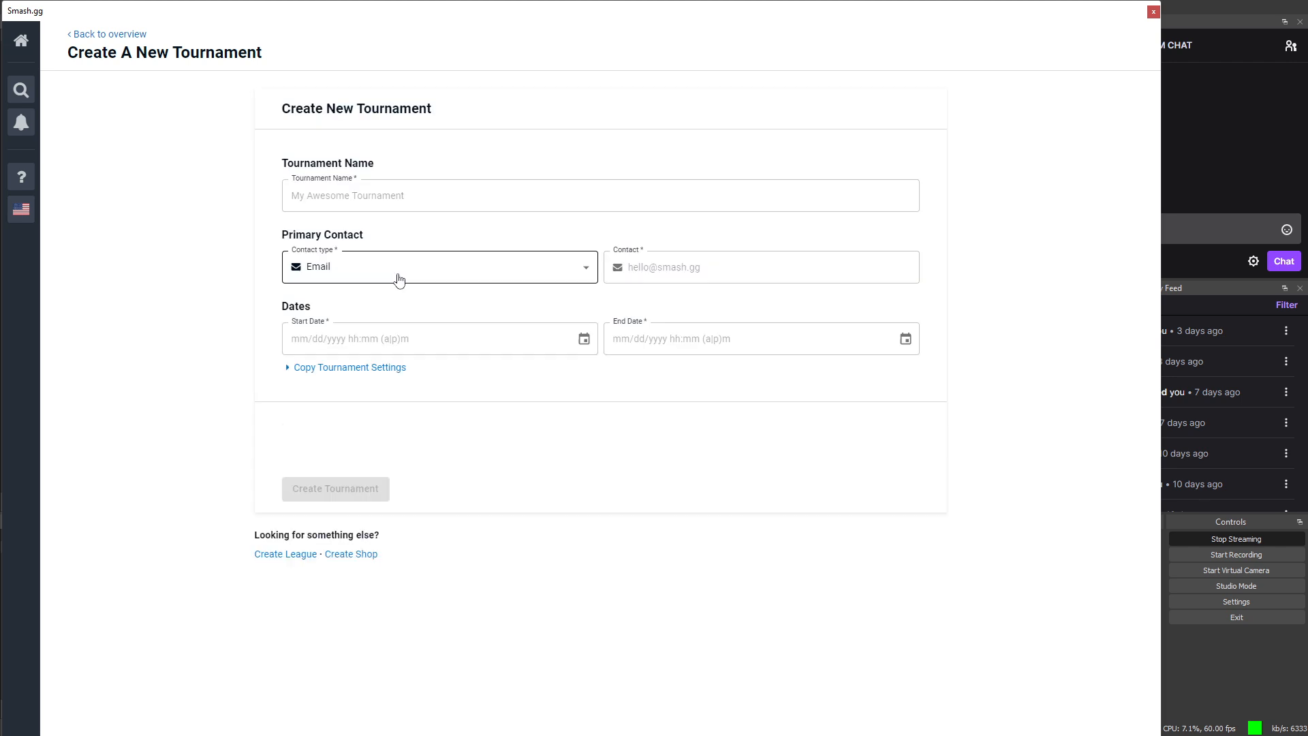
click(536, 209)
click(523, 205)
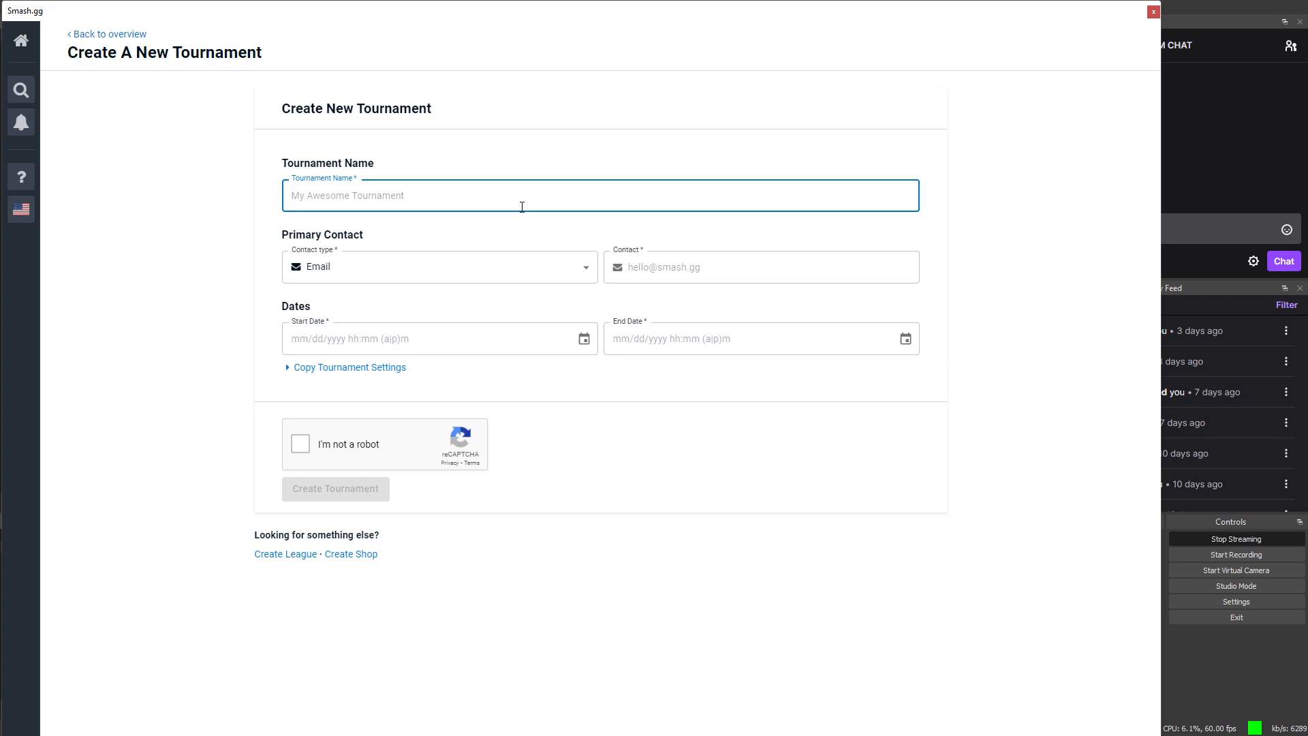
text(My tourney)
Step: Try Discord as the primary contact type, then switch back to Email
click(517, 269)
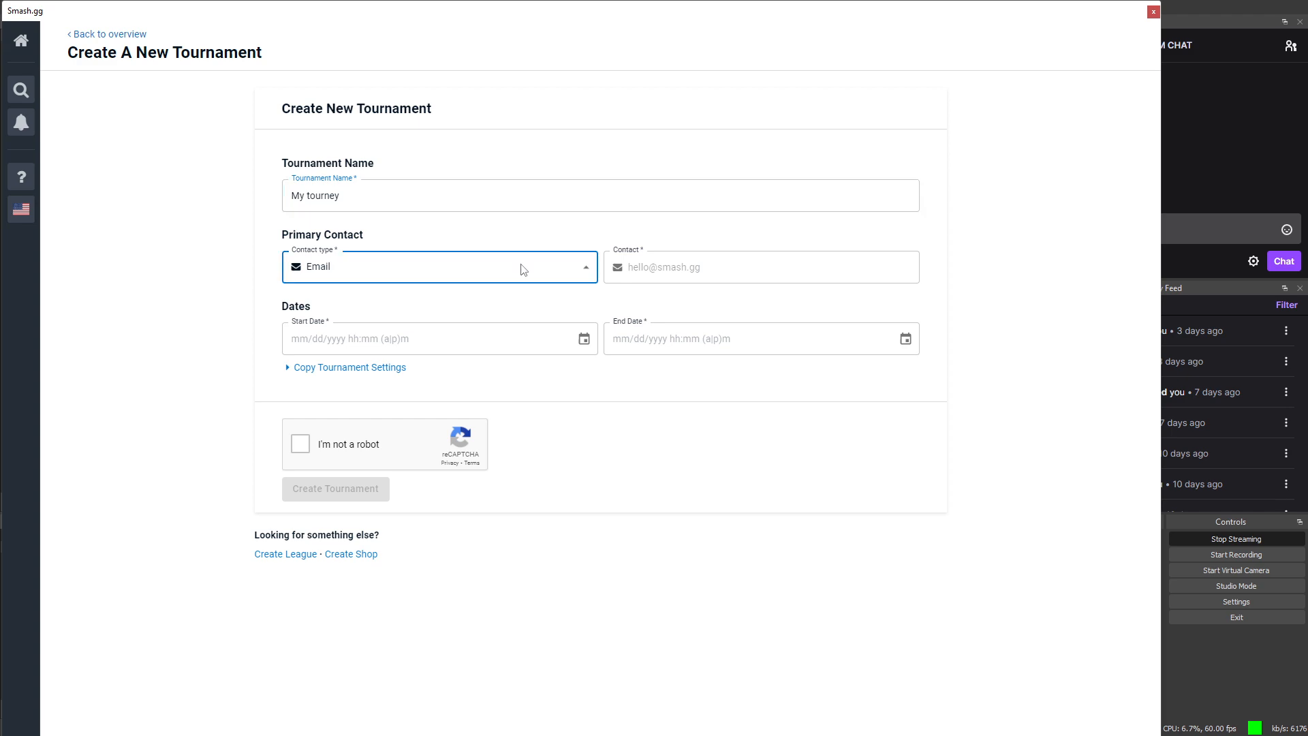
click(515, 329)
click(759, 267)
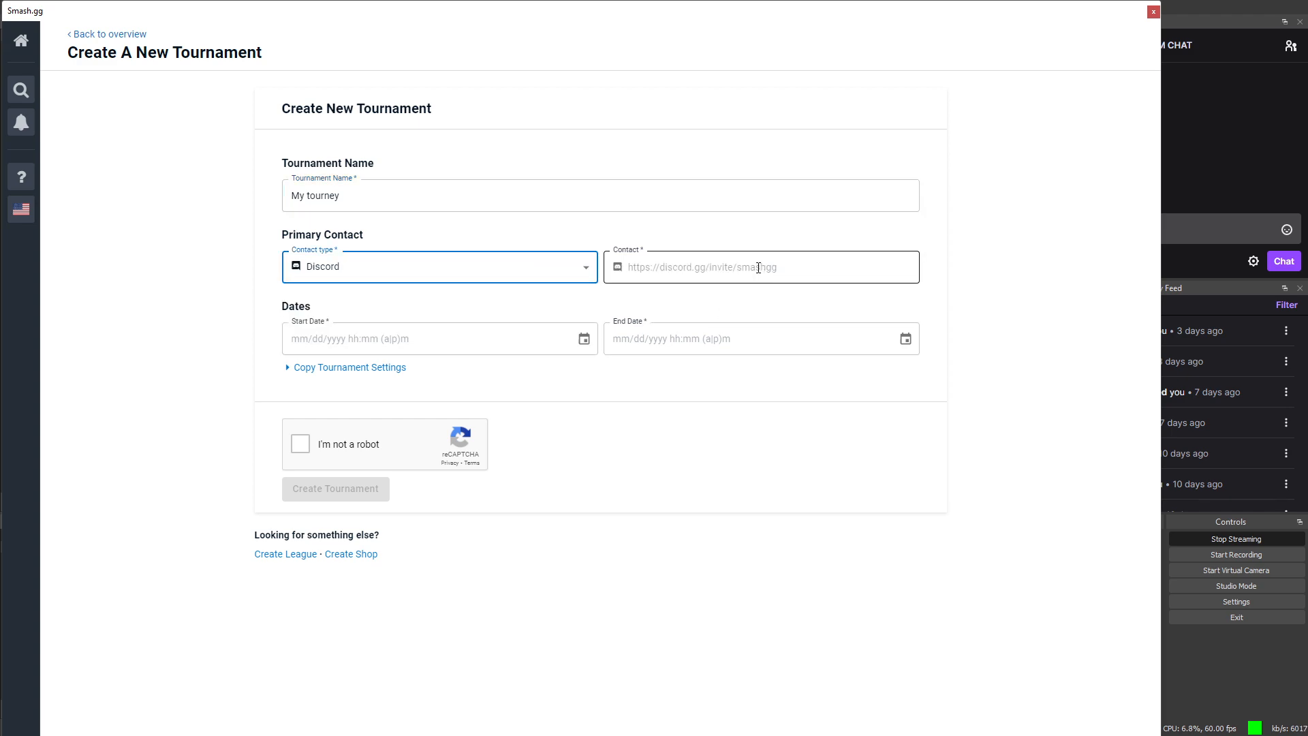
click(702, 267)
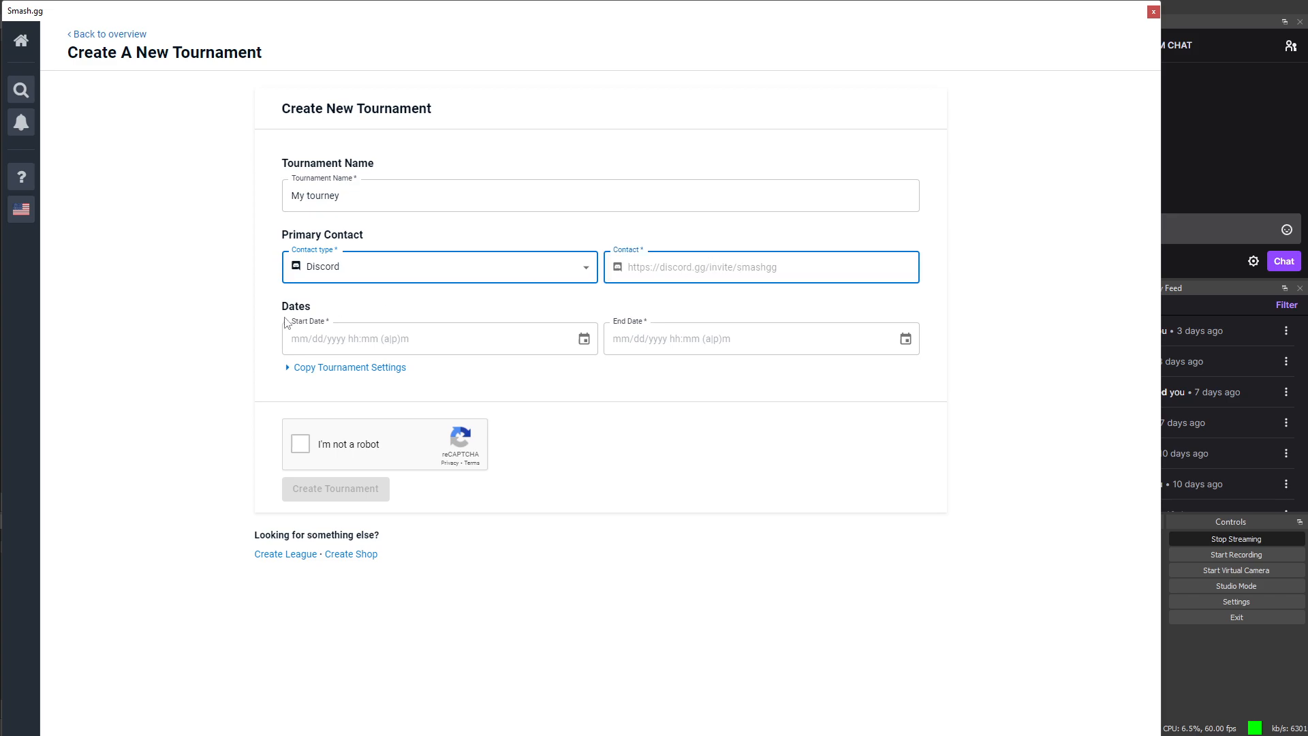
click(377, 279)
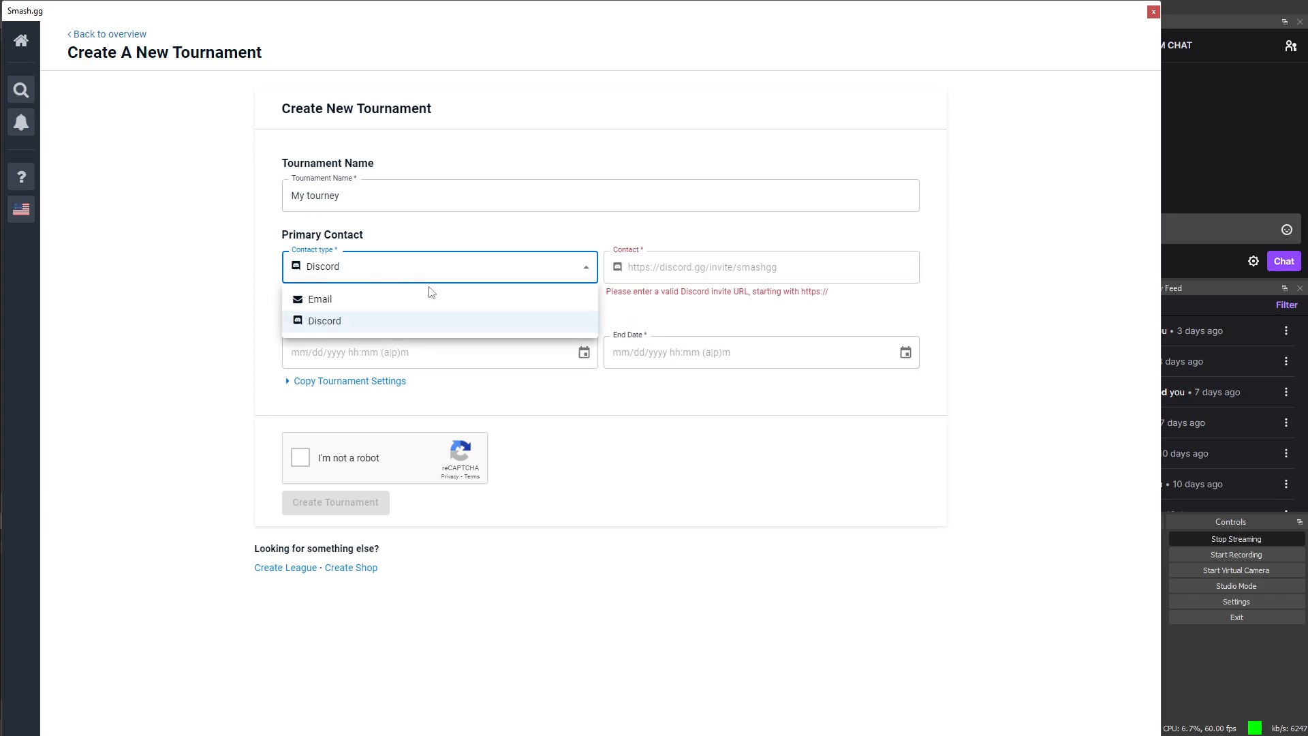
click(388, 299)
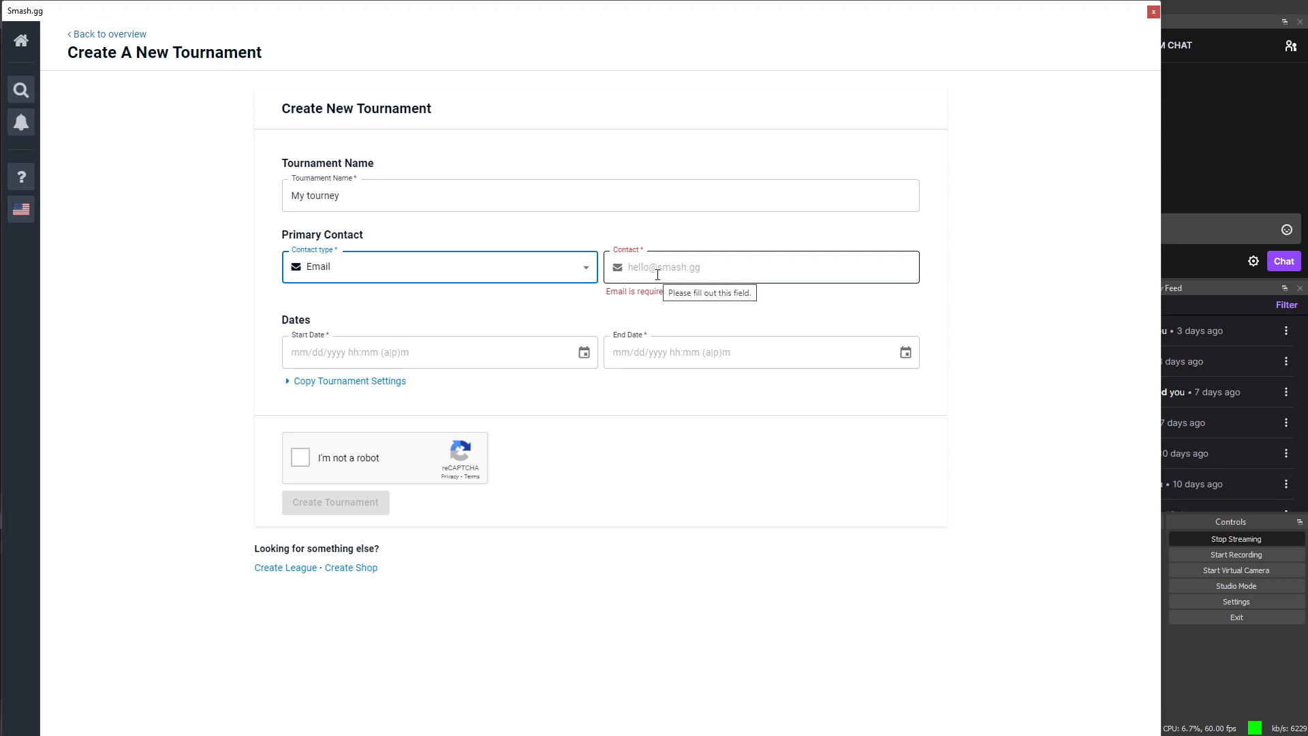
click(651, 272)
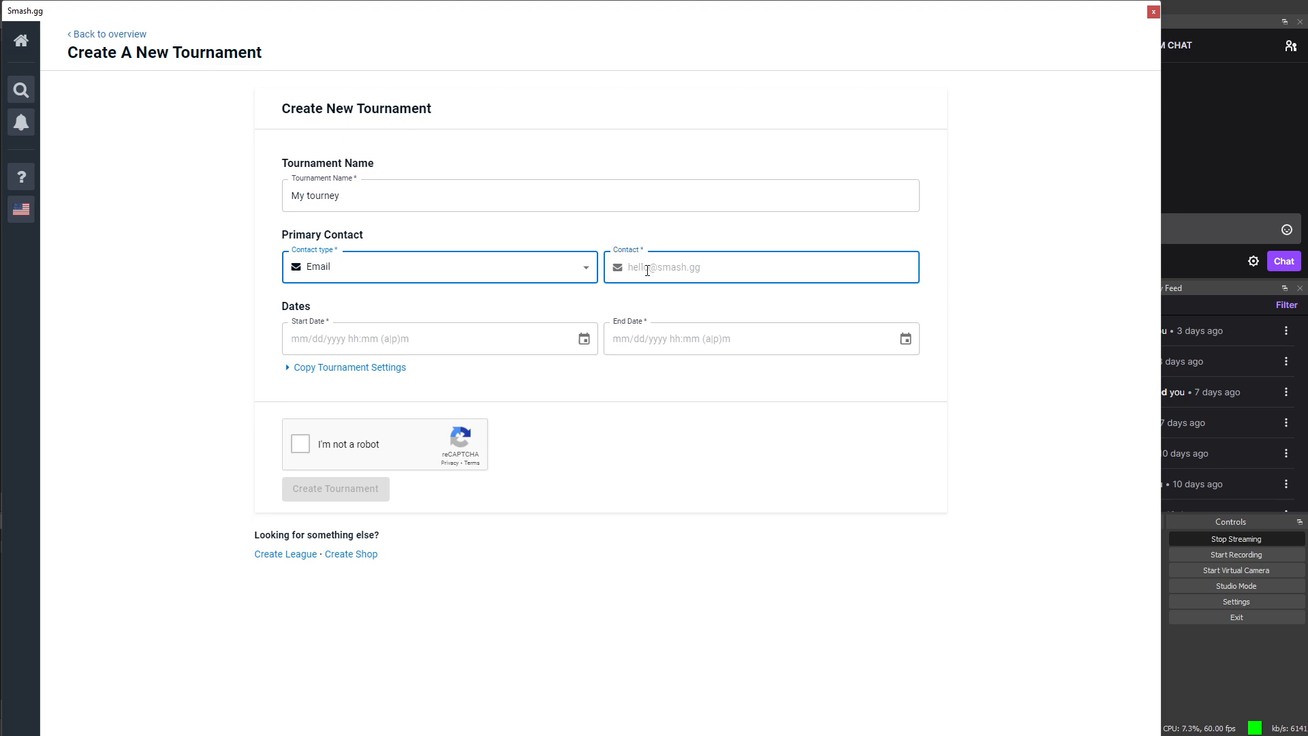
text(4)
key(BackSpace)
Step: Keep Email as the contact type and enter the organizer's e-mail address
click(589, 278)
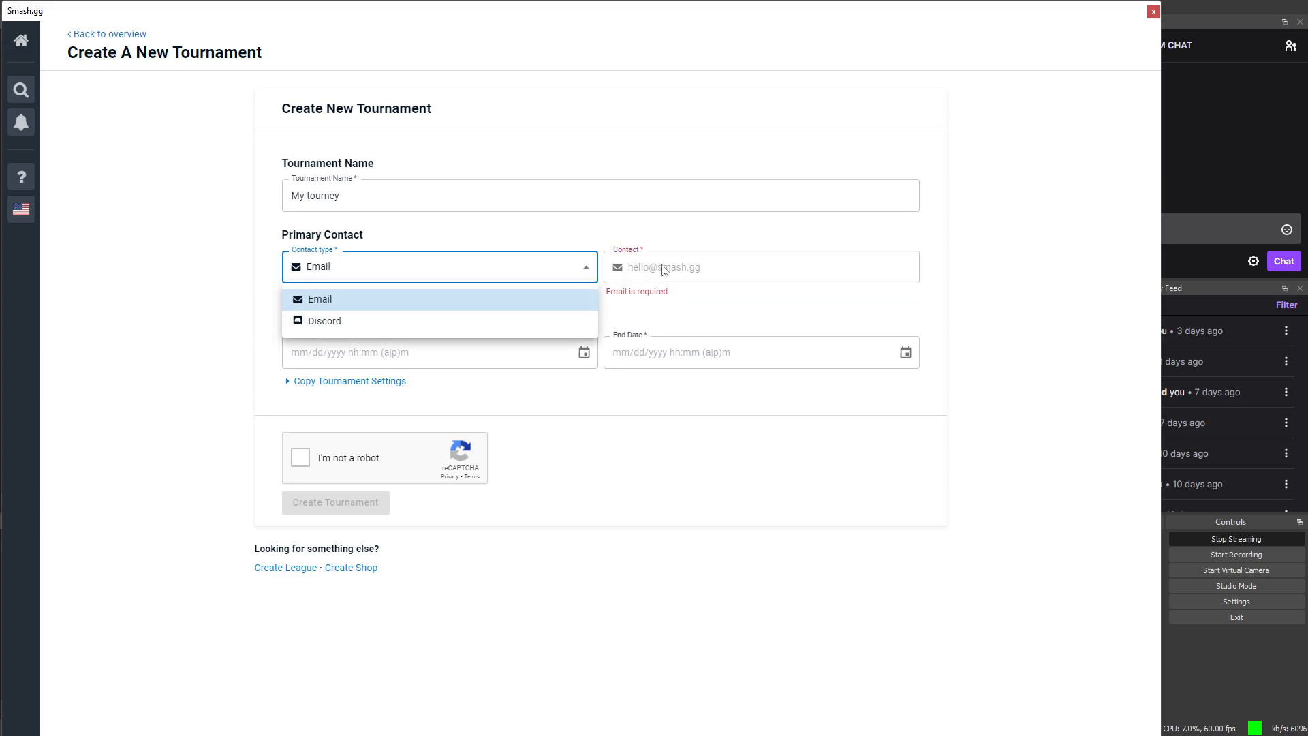
right_click(667, 266)
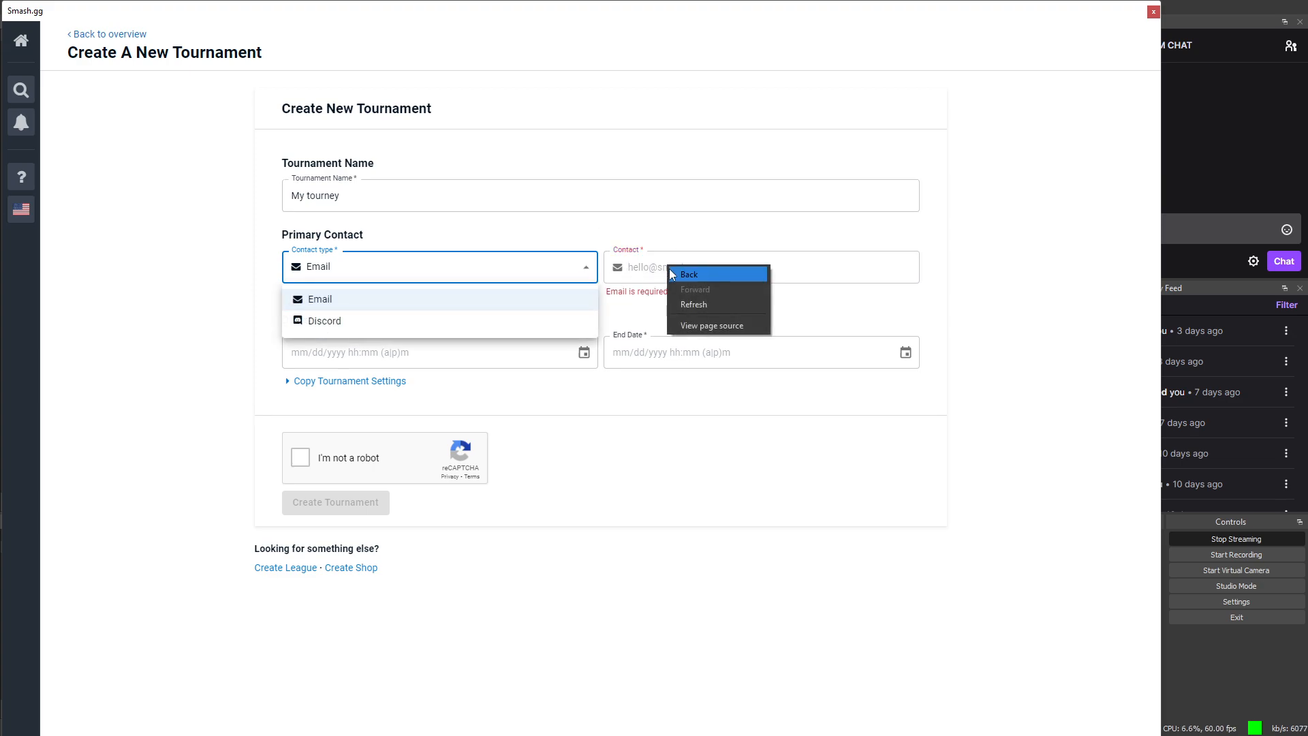
click(622, 240)
click(615, 268)
click(615, 270)
click(475, 280)
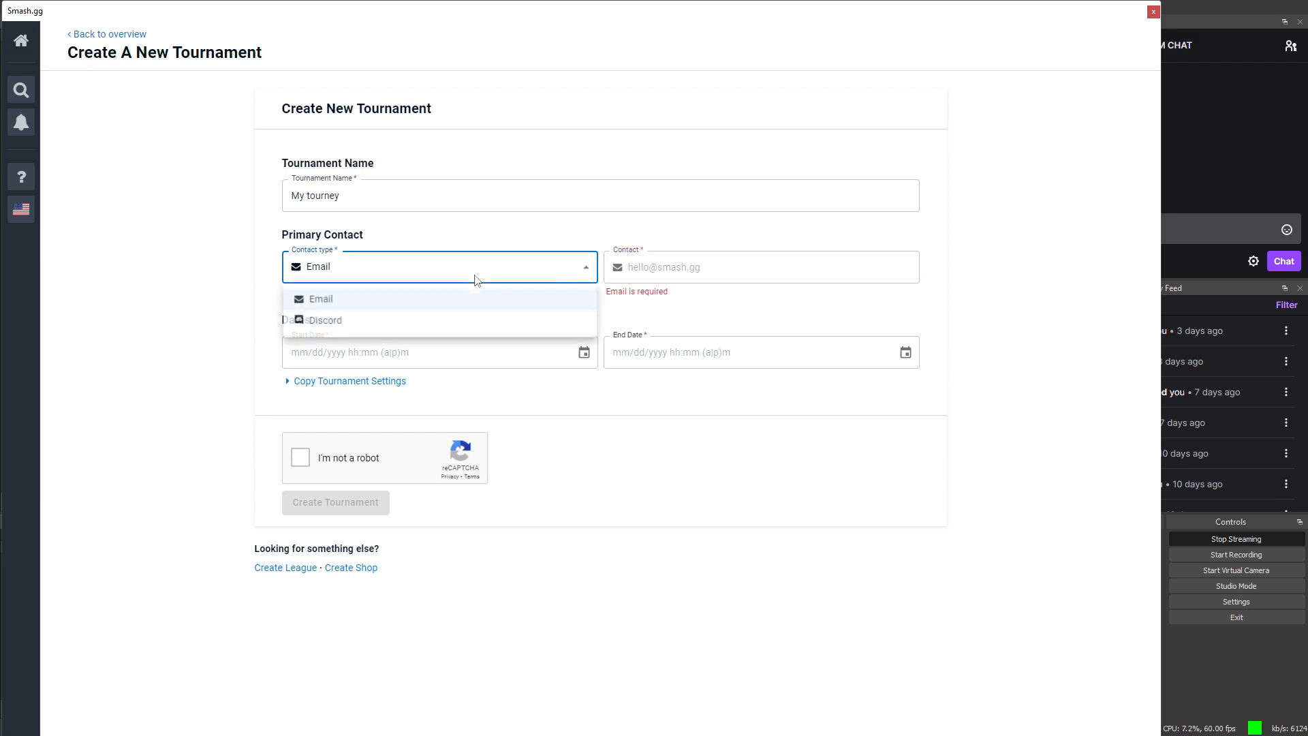
click(684, 273)
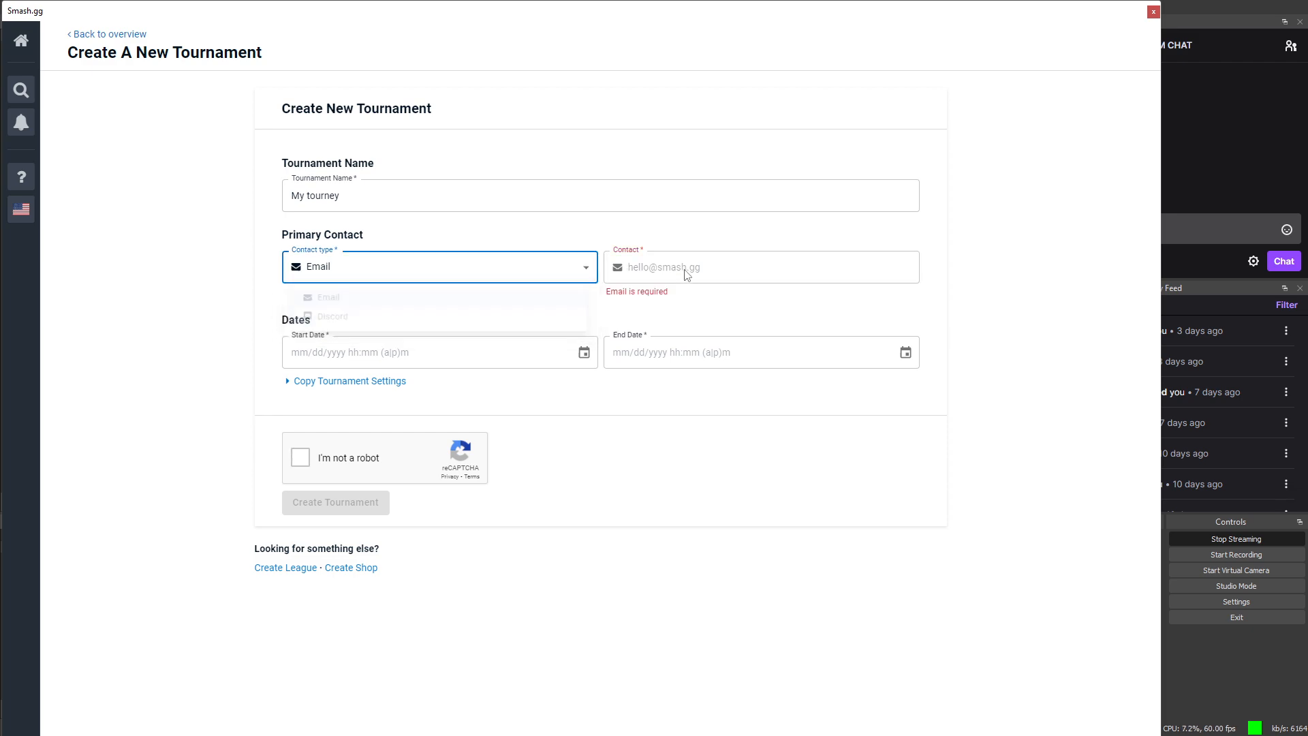
click(648, 266)
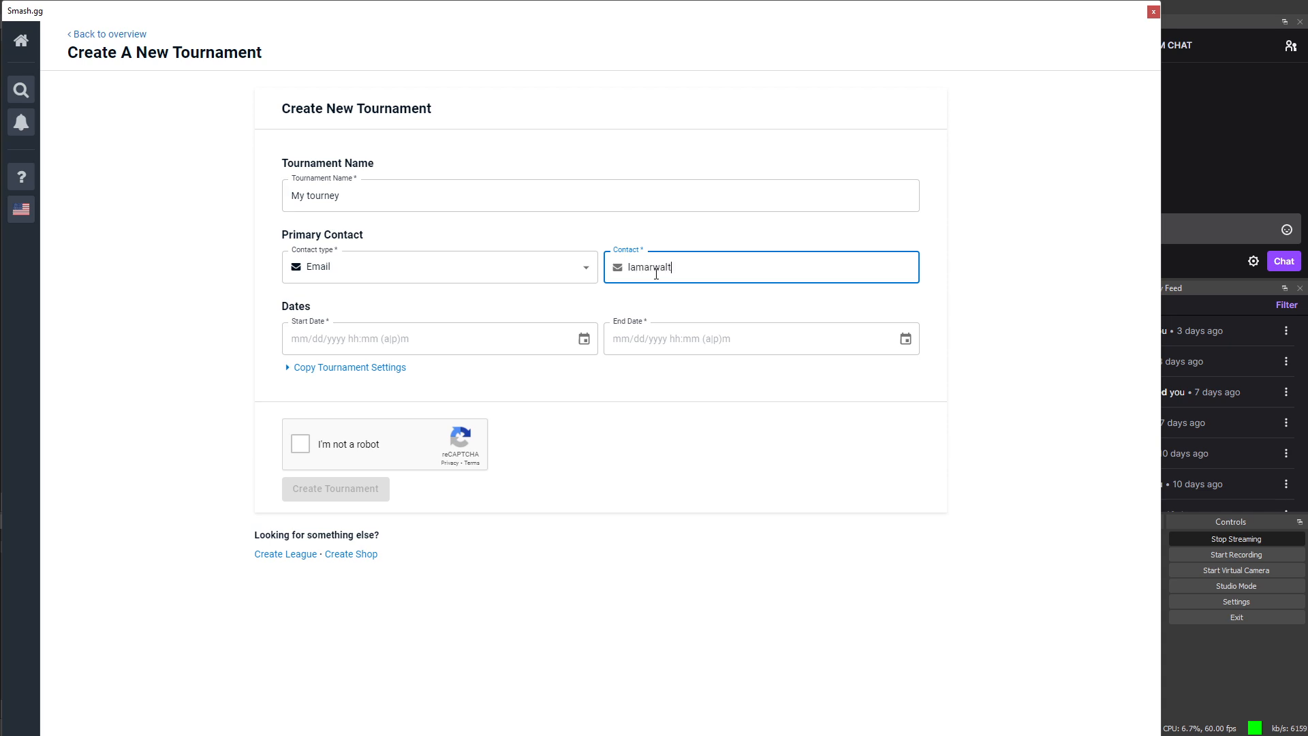
Step: Set the tournament start to May 11, 2022 at 2:00 pm
click(508, 331)
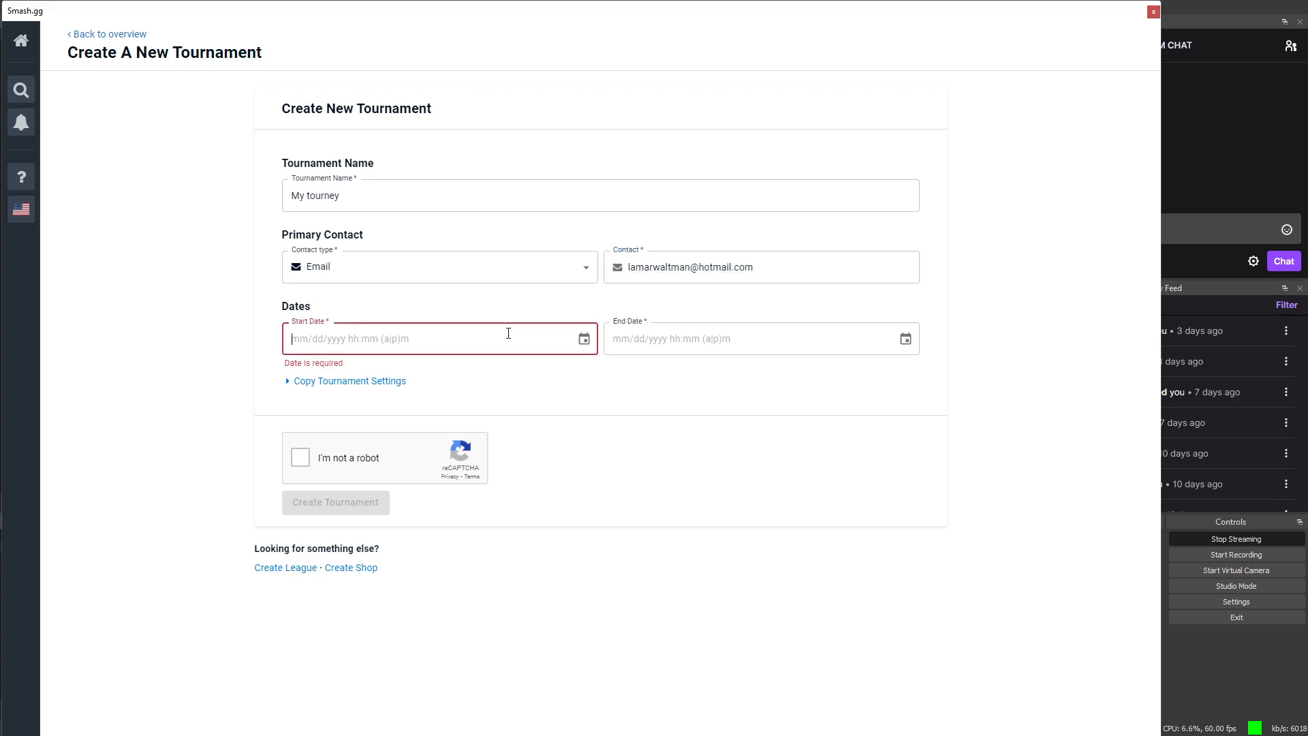
click(584, 338)
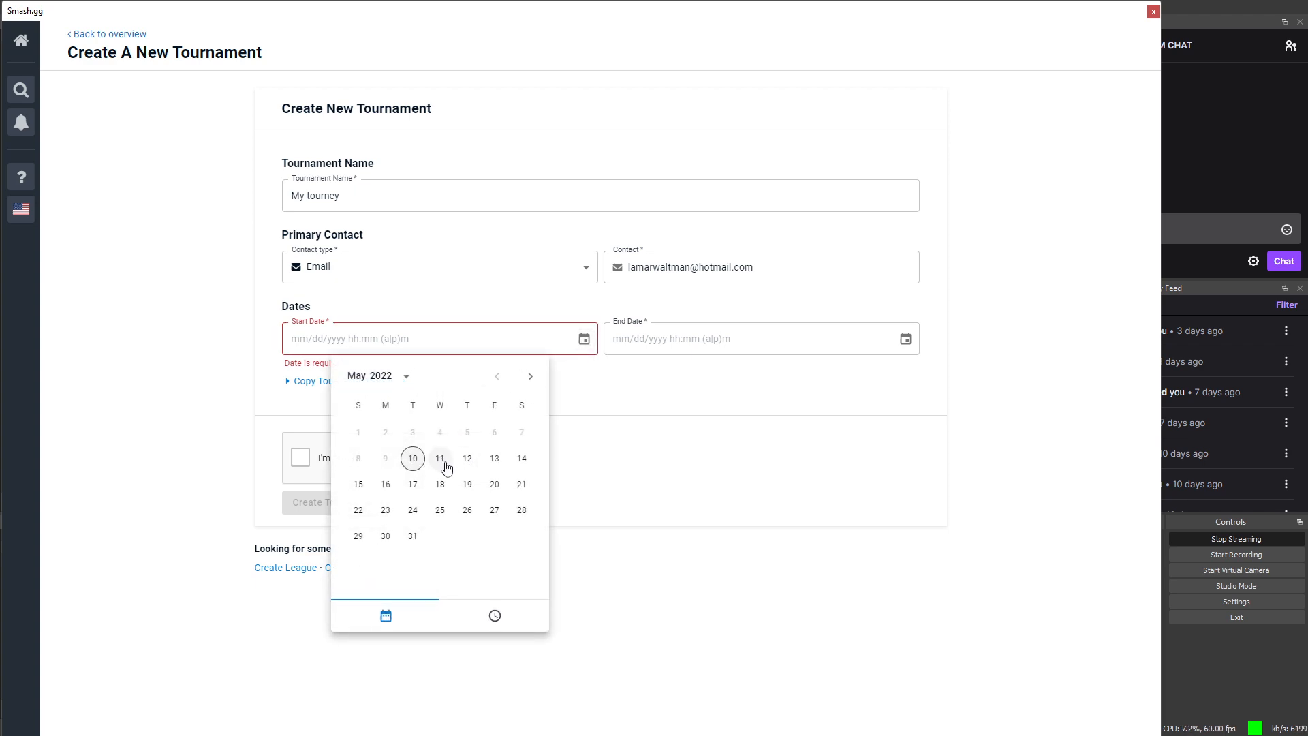
click(440, 458)
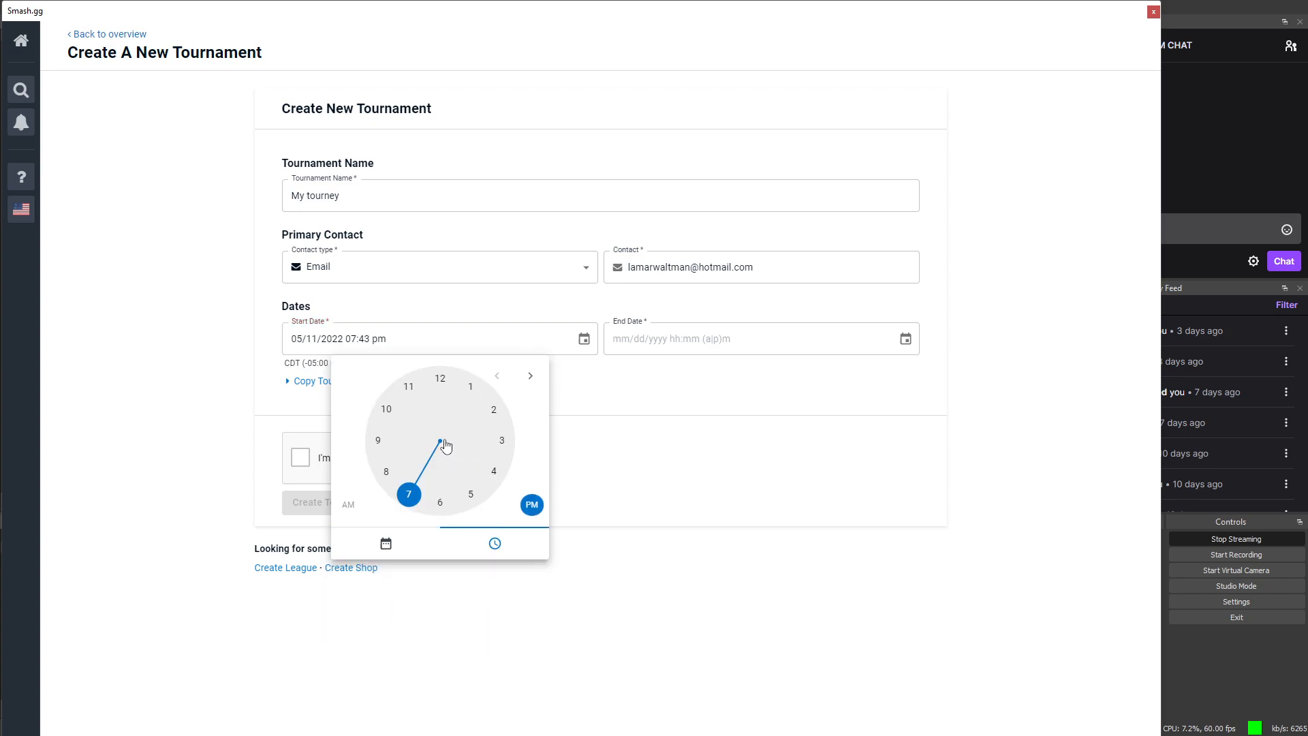
click(440, 502)
click(494, 410)
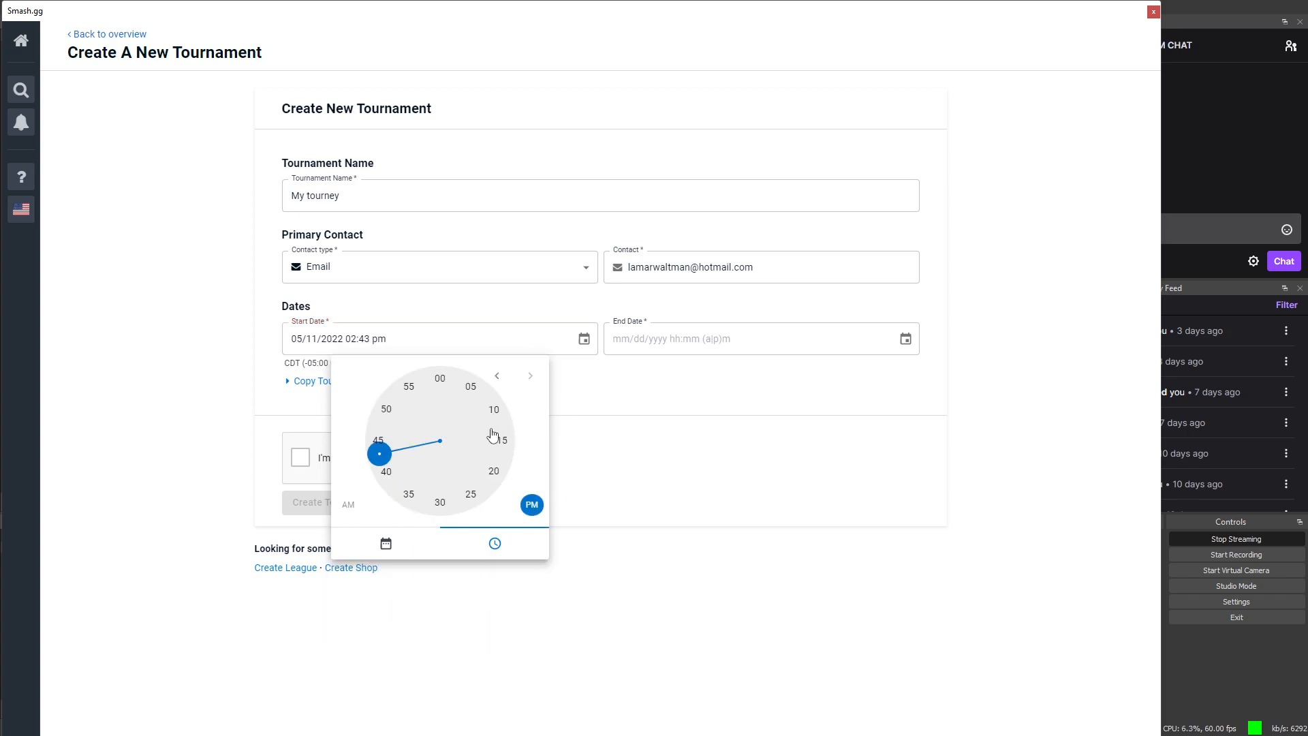
drag(379, 457, 438, 379)
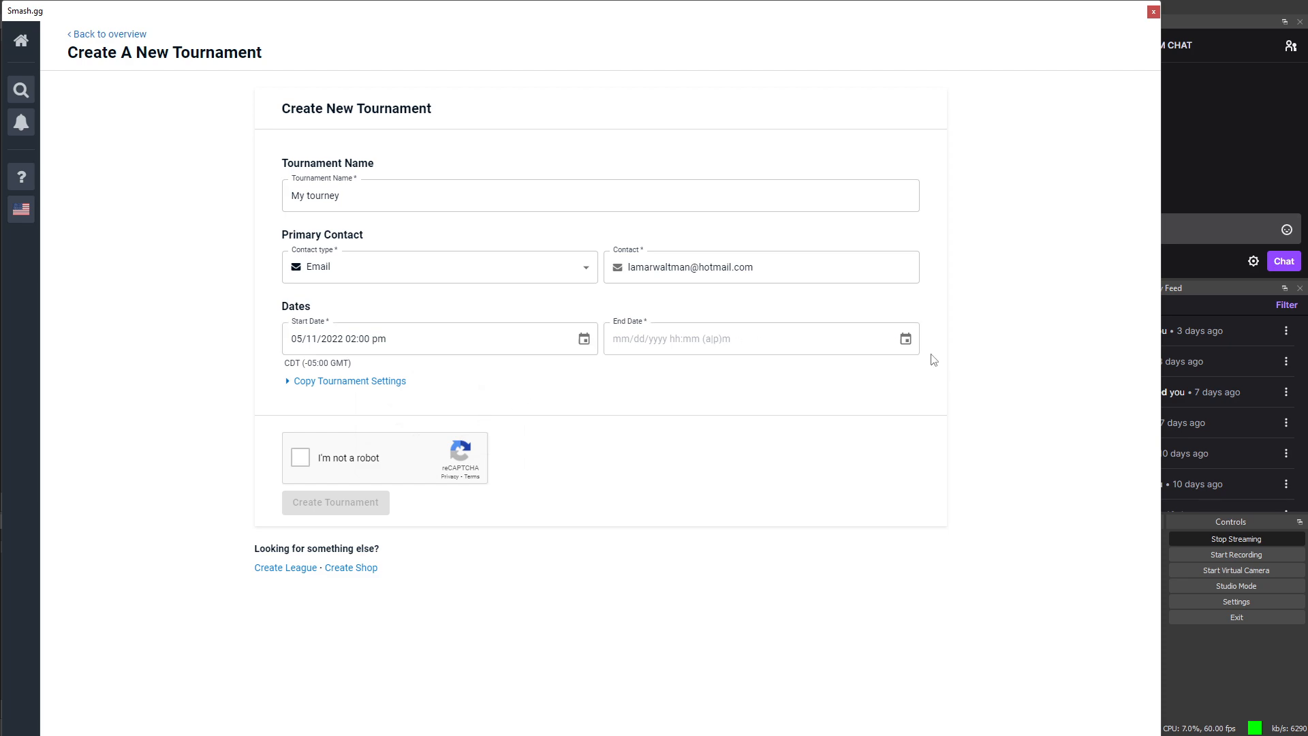
Step: Set the tournament end to May 11, 2022 at 6:00 pm
click(909, 344)
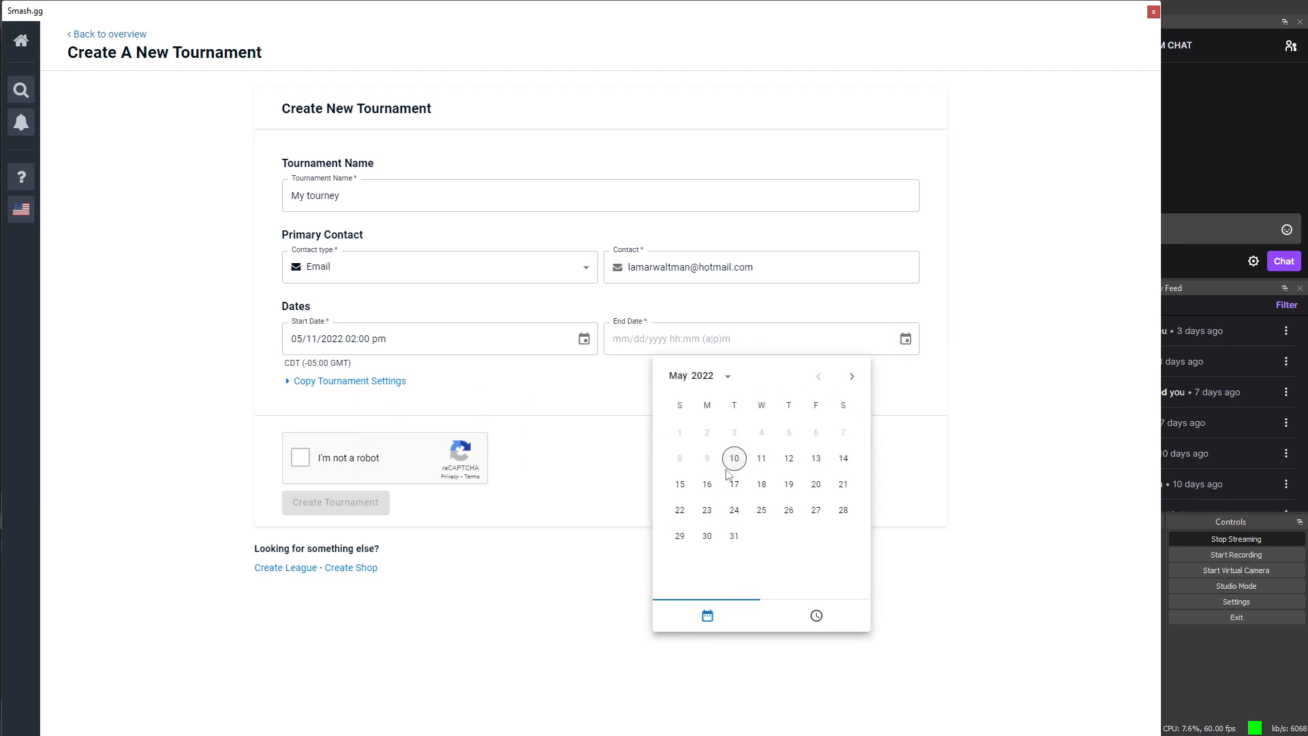
click(760, 467)
drag(731, 495, 763, 504)
drag(701, 448, 762, 374)
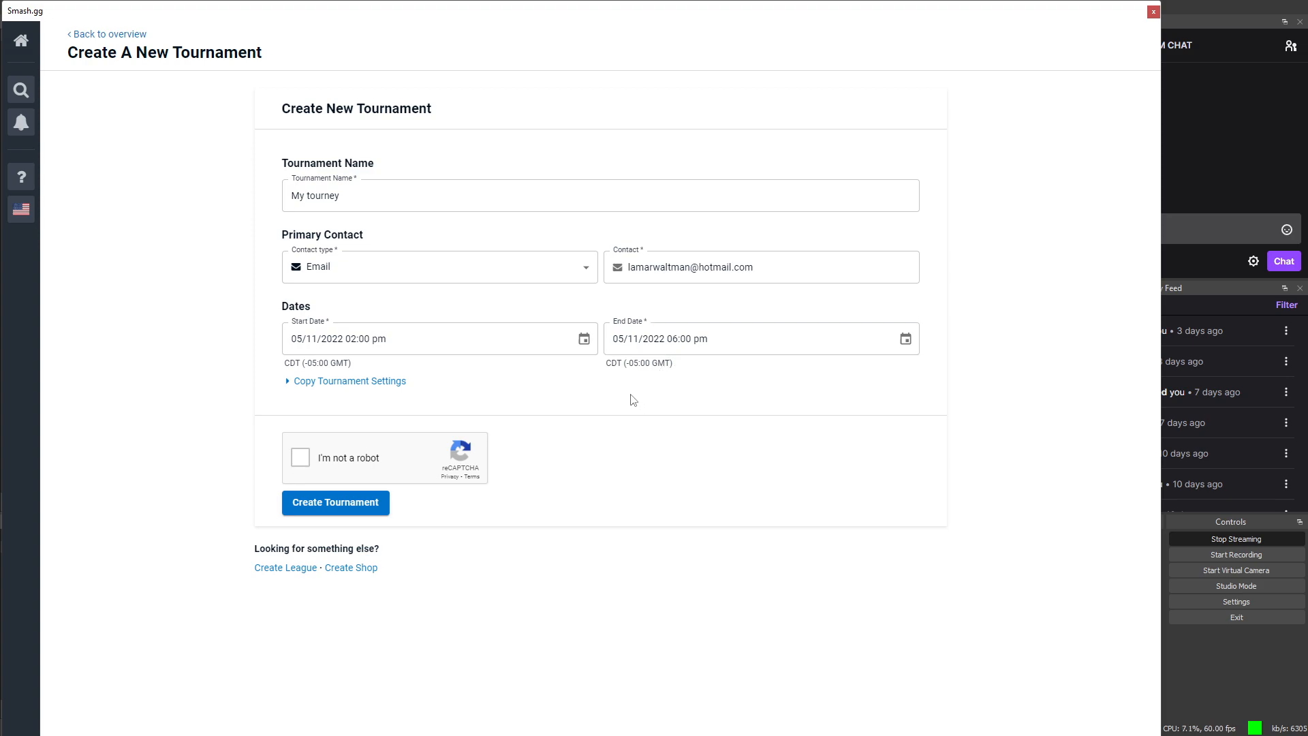
Step: Browse past tournaments under Copy Tournament Settings without choosing one
click(368, 385)
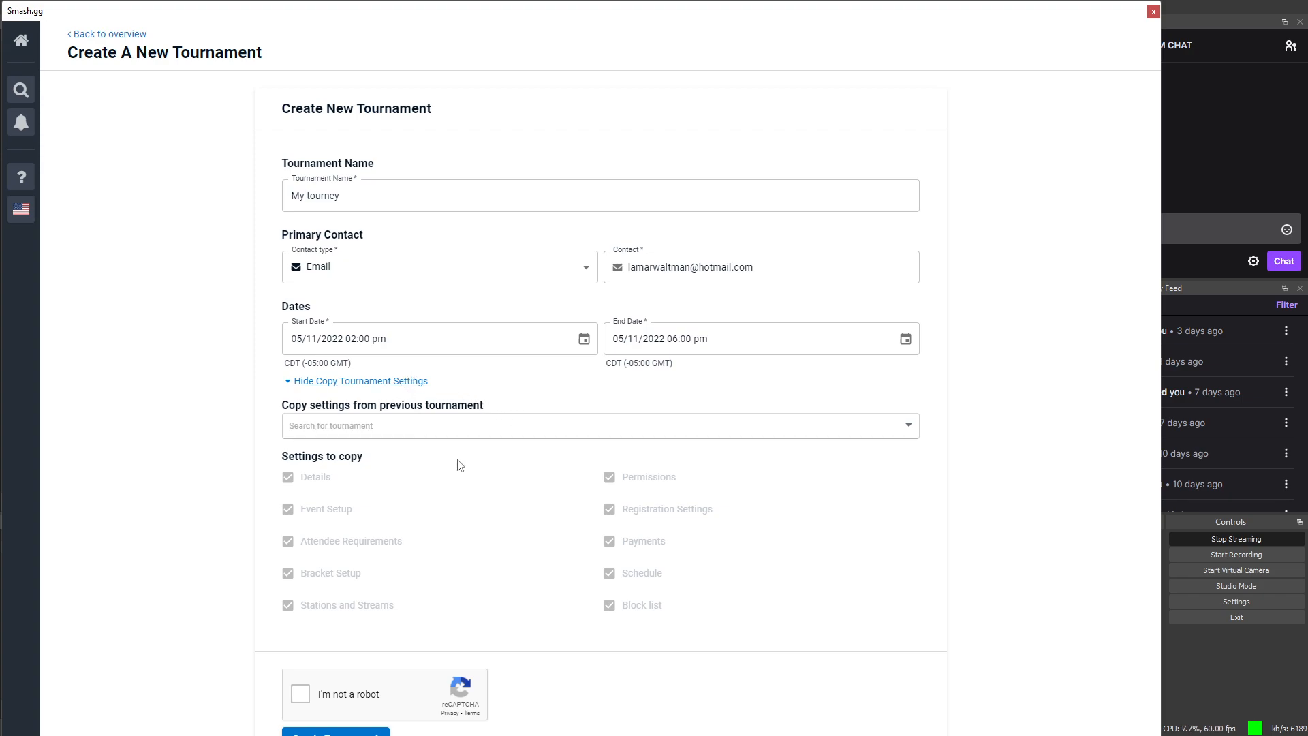
click(906, 426)
scroll(442, 552, down, 1)
scroll(450, 544, down, 5)
scroll(462, 528, up, 7)
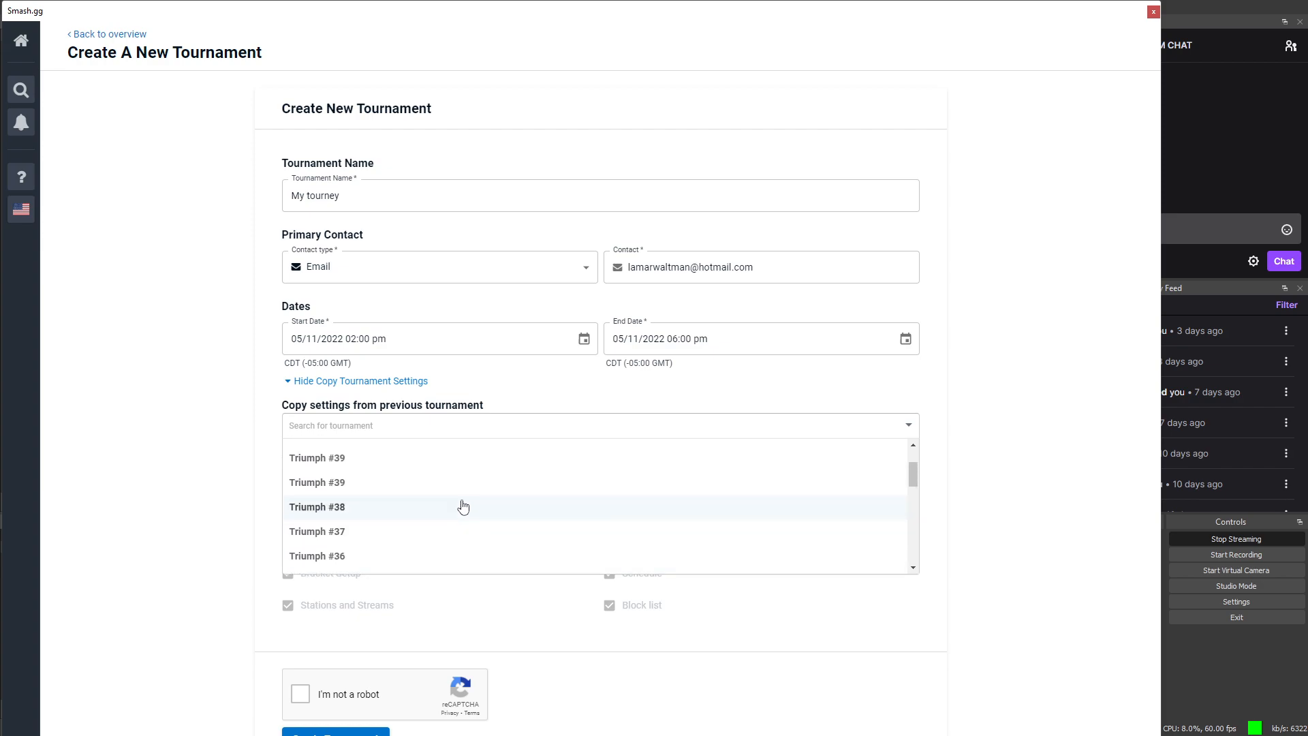
click(1001, 351)
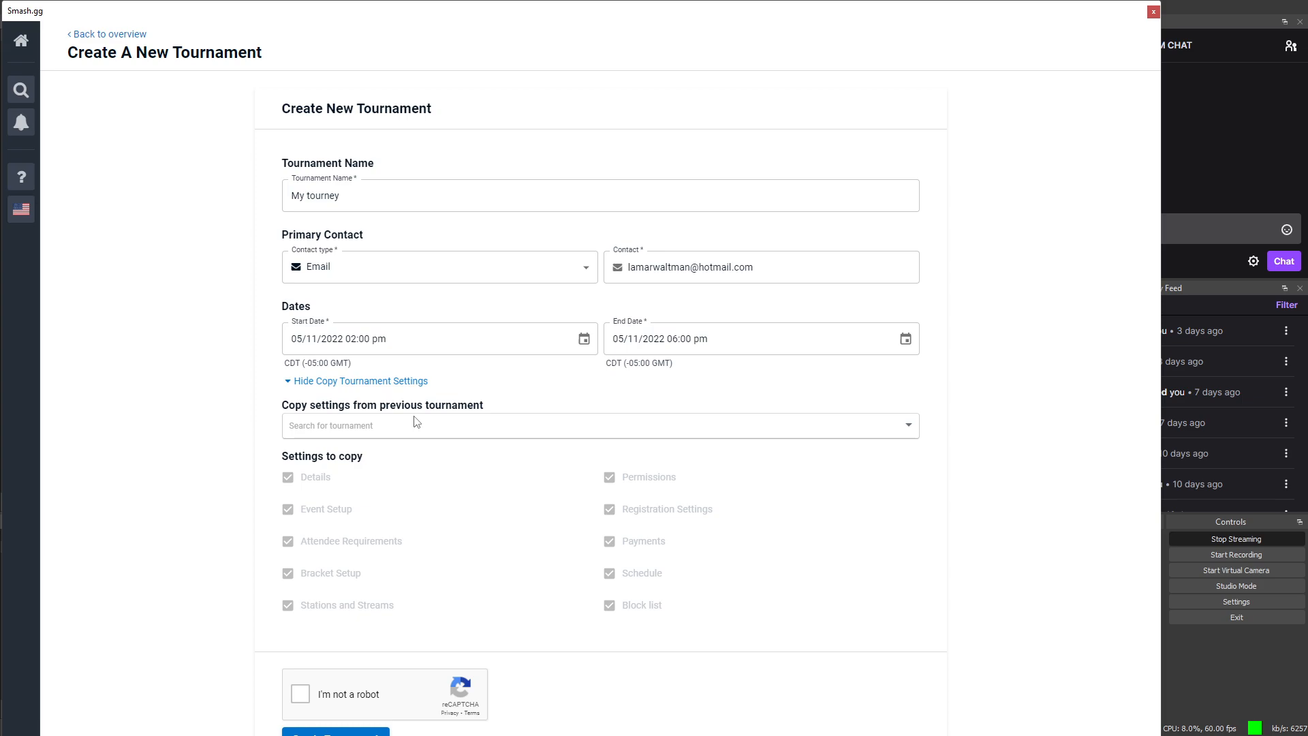
Step: Collapse copy settings, pass the robot check, and create the tournament
click(389, 382)
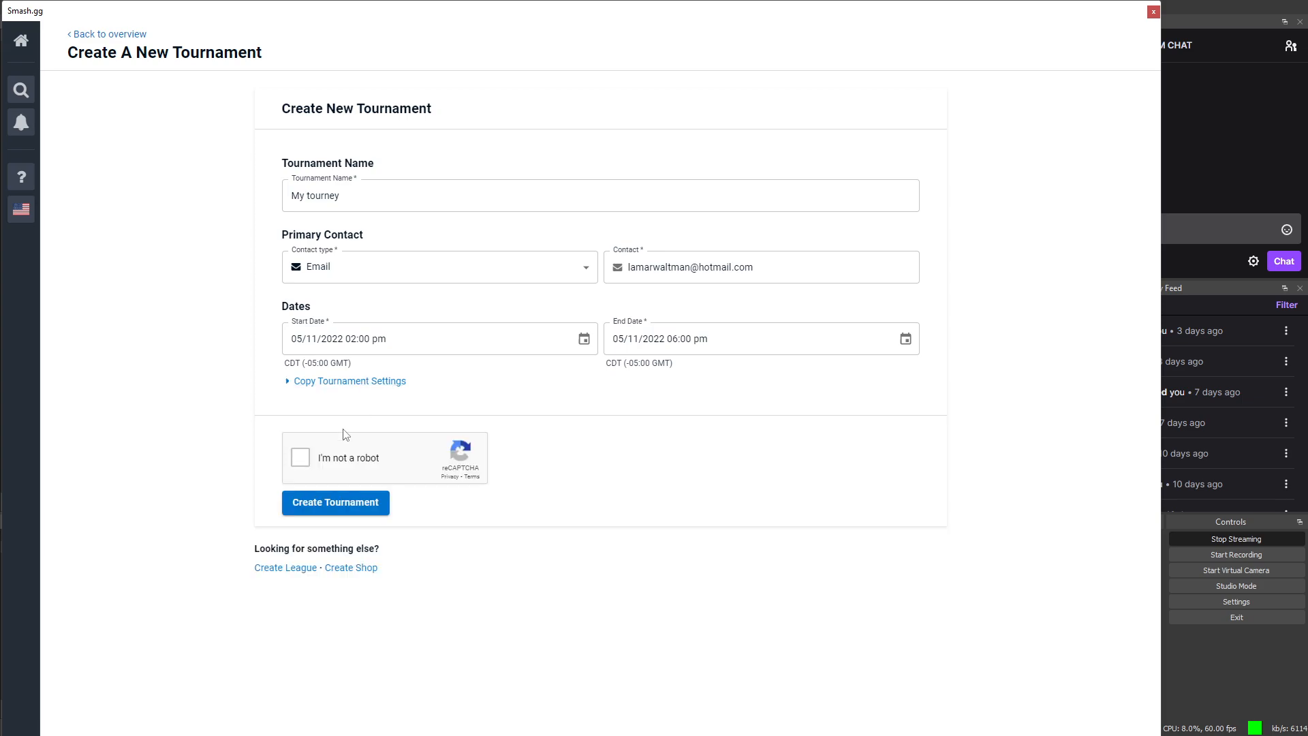
click(291, 464)
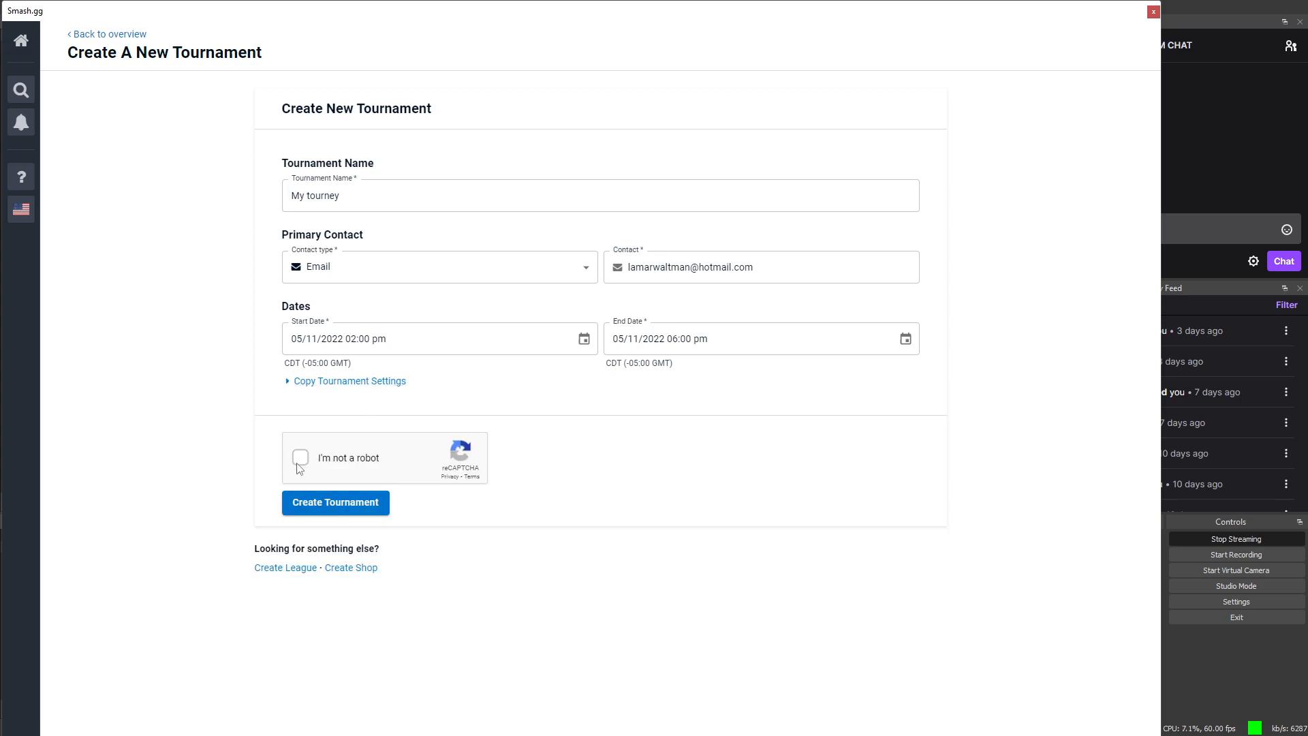
click(316, 516)
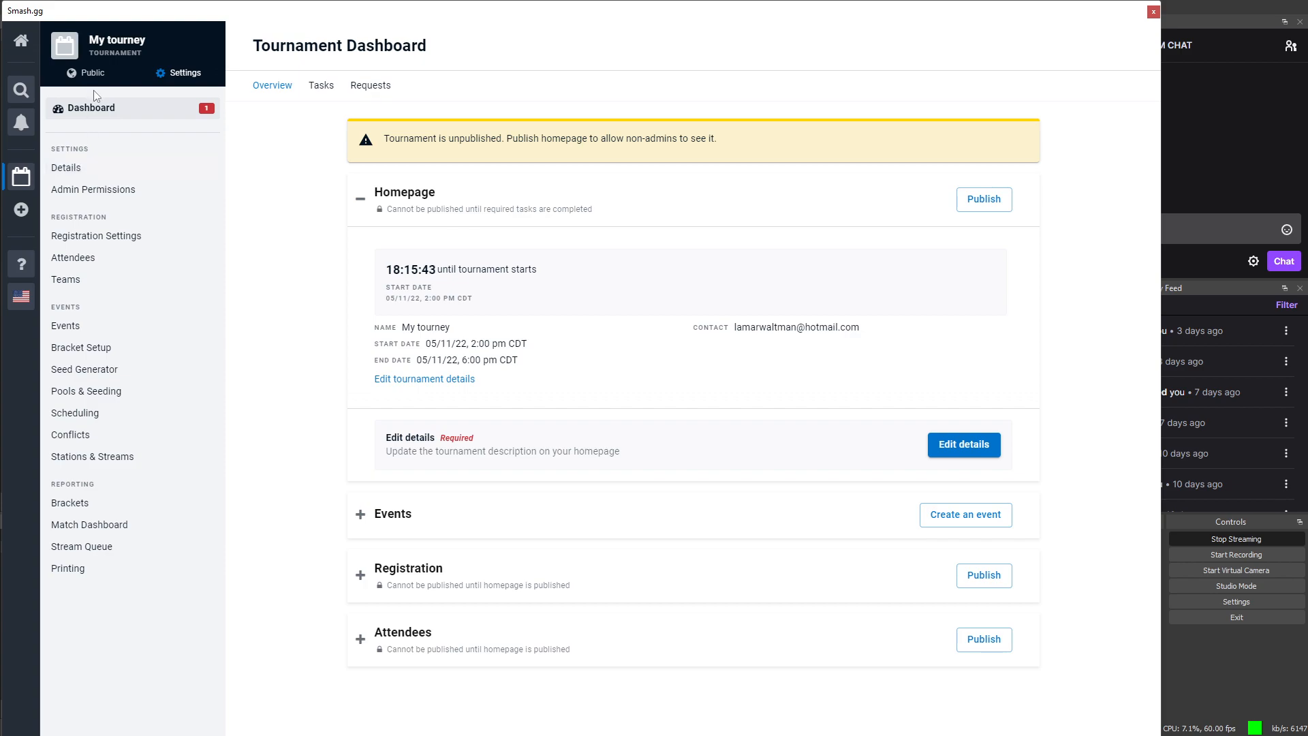
Step: View the tournament's public home page, then open its Events settings, which list no events
click(90, 72)
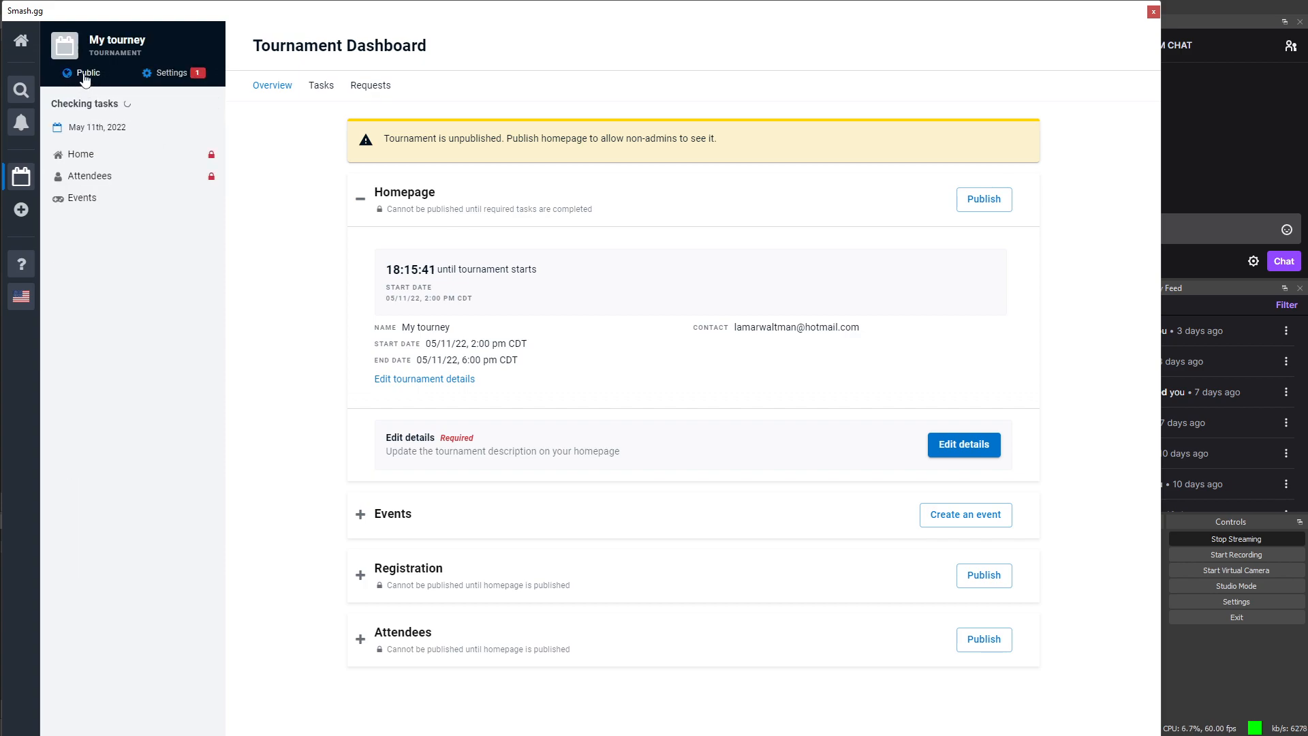
click(74, 51)
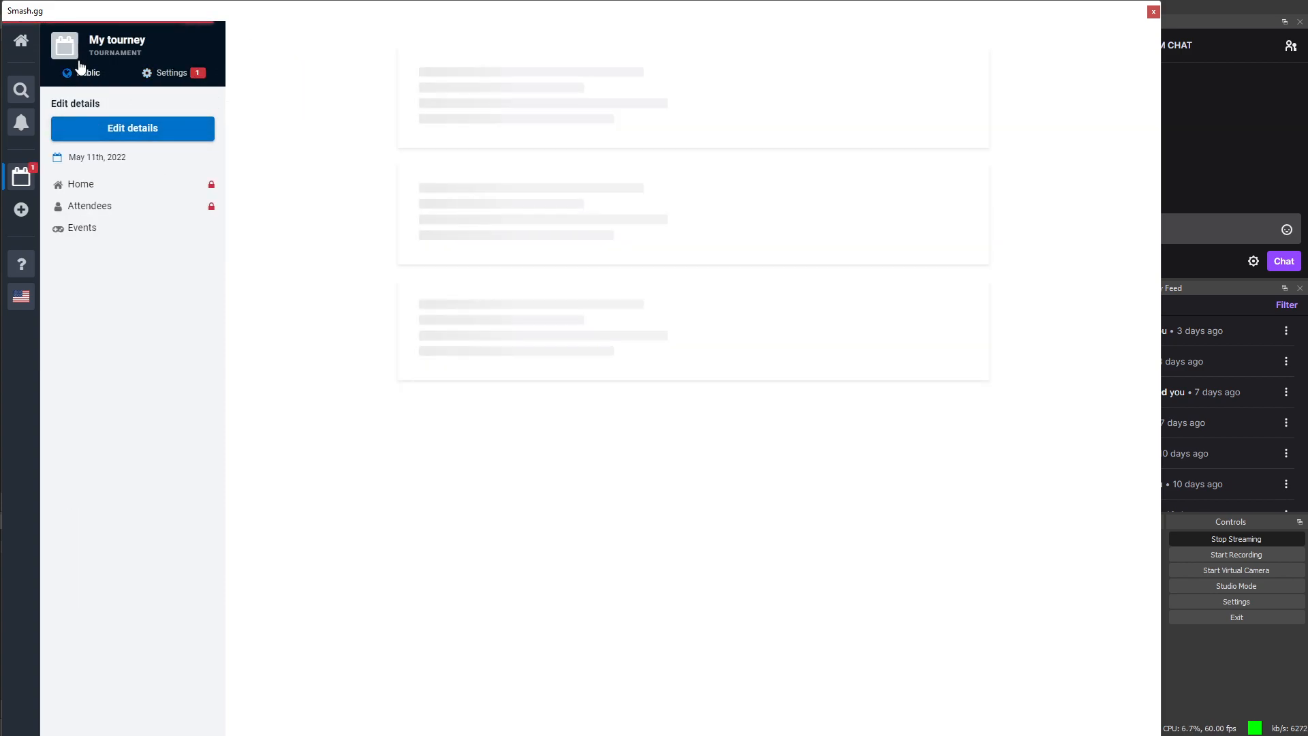
click(79, 183)
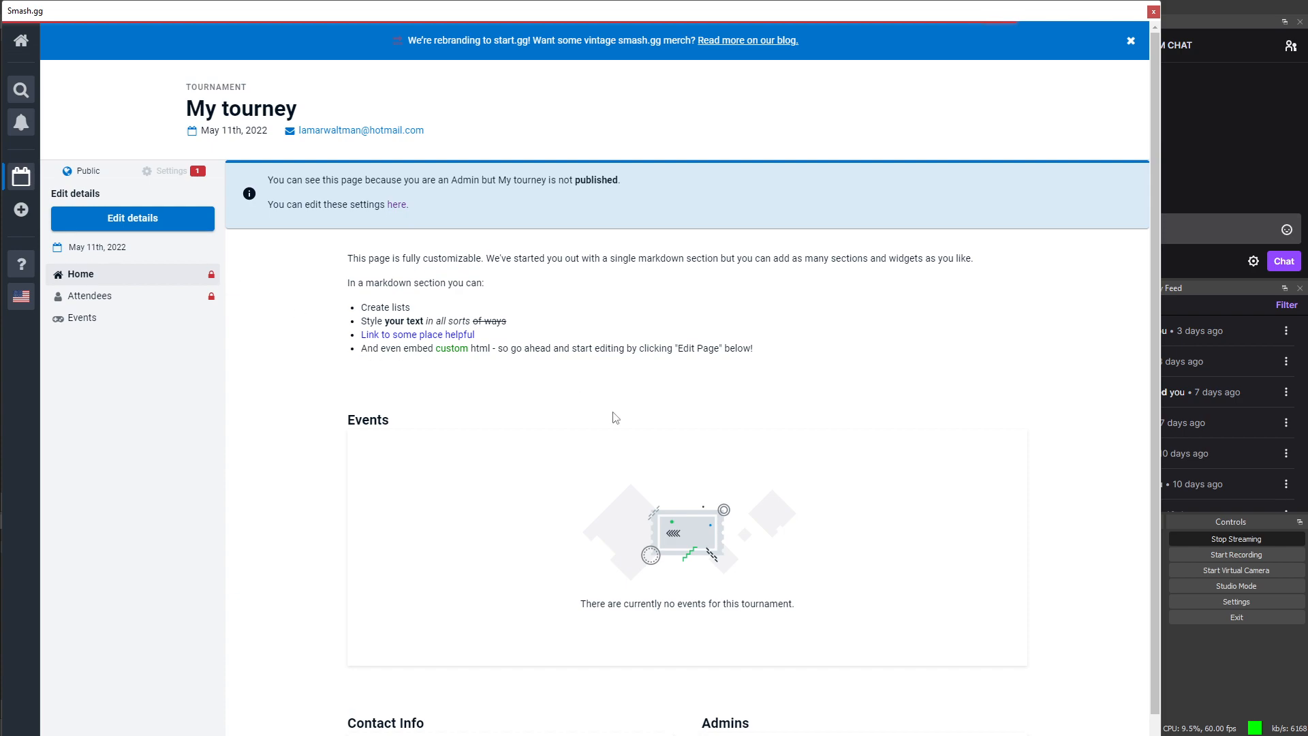
scroll(615, 416, down, 2)
scroll(626, 415, up, 2)
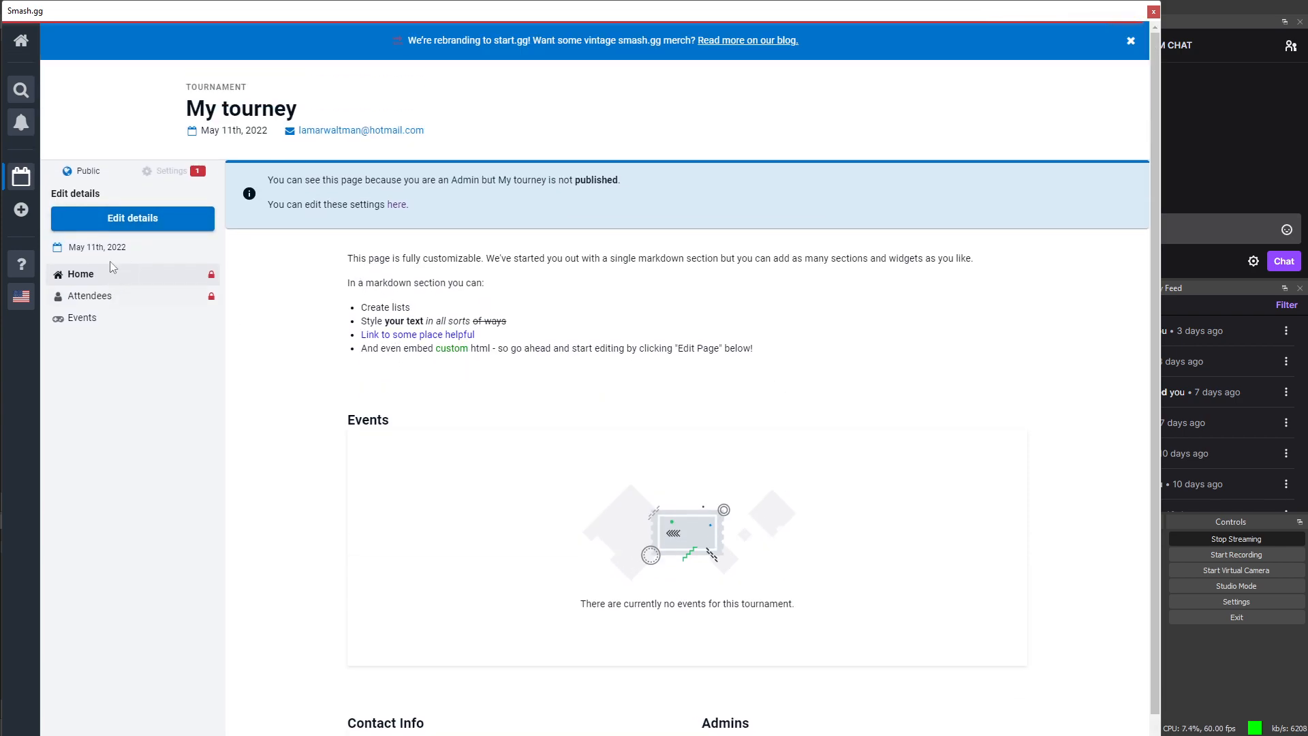
click(167, 171)
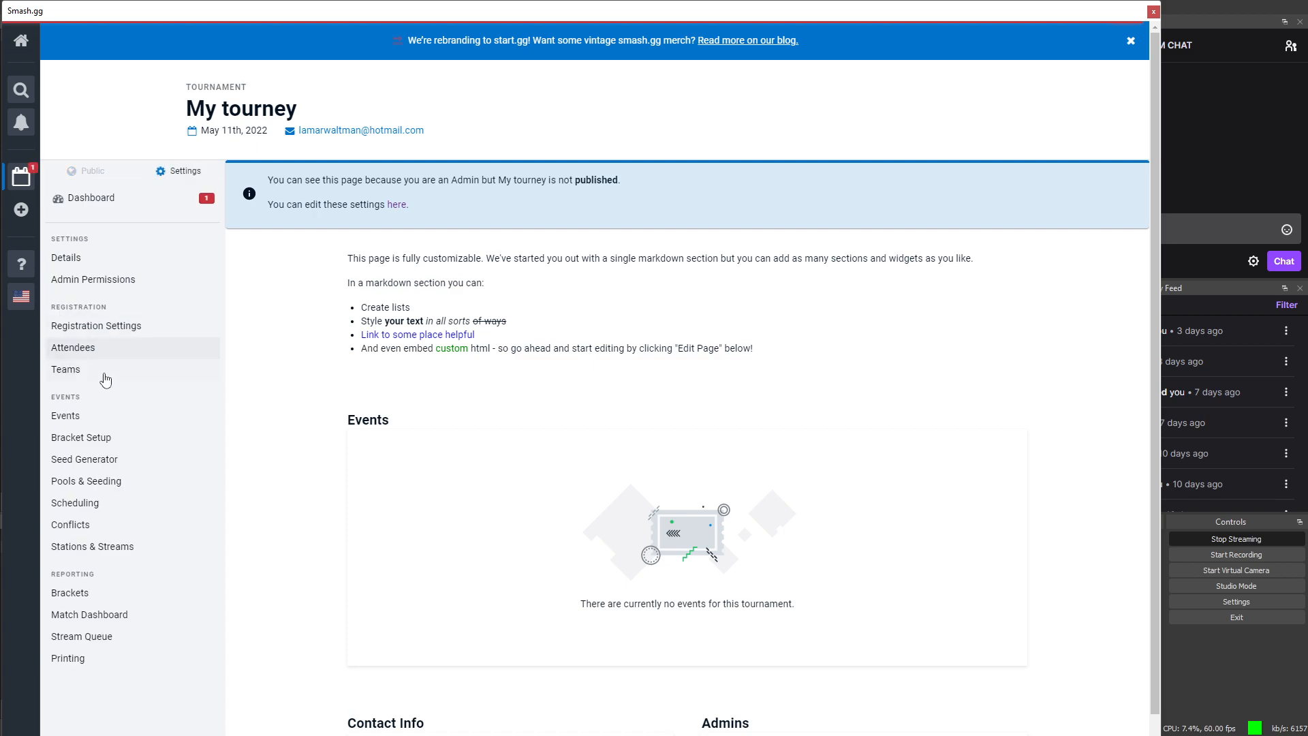
click(83, 417)
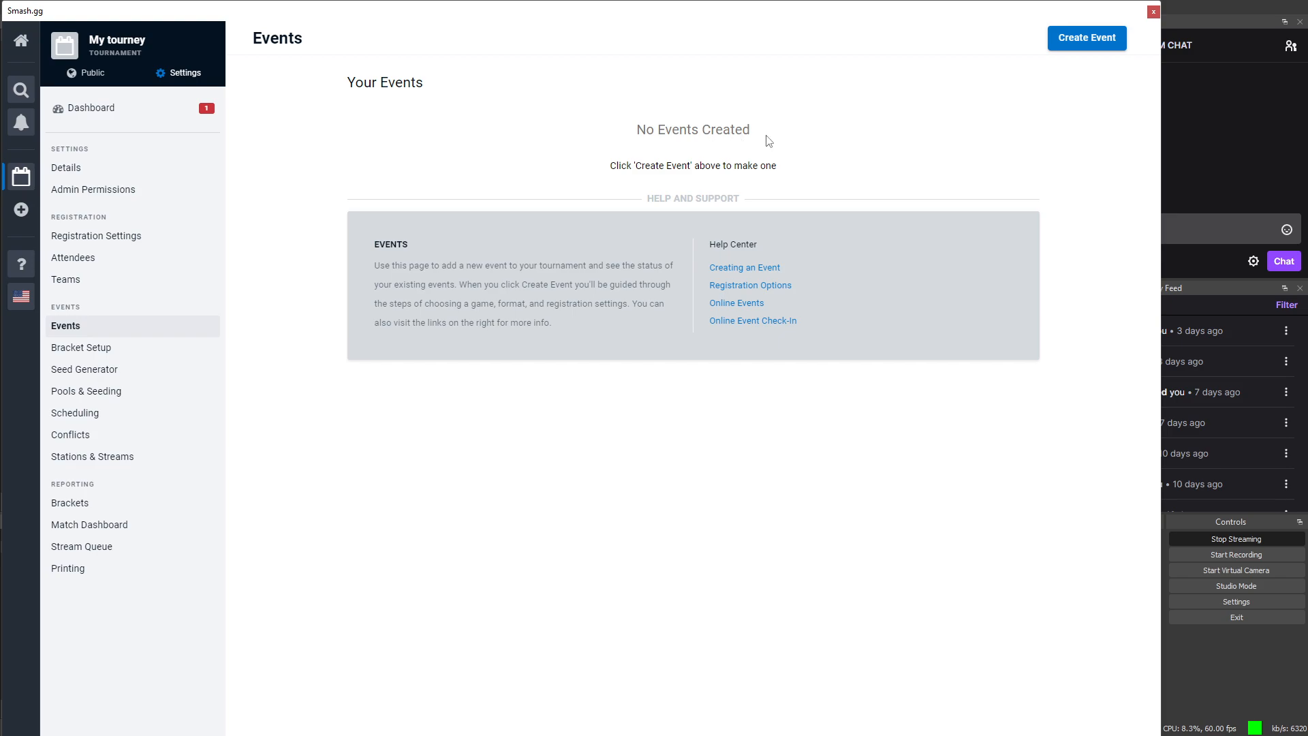
Step: Create a new event with Super Smash Bros. Ultimate on Switch as the game
click(1083, 38)
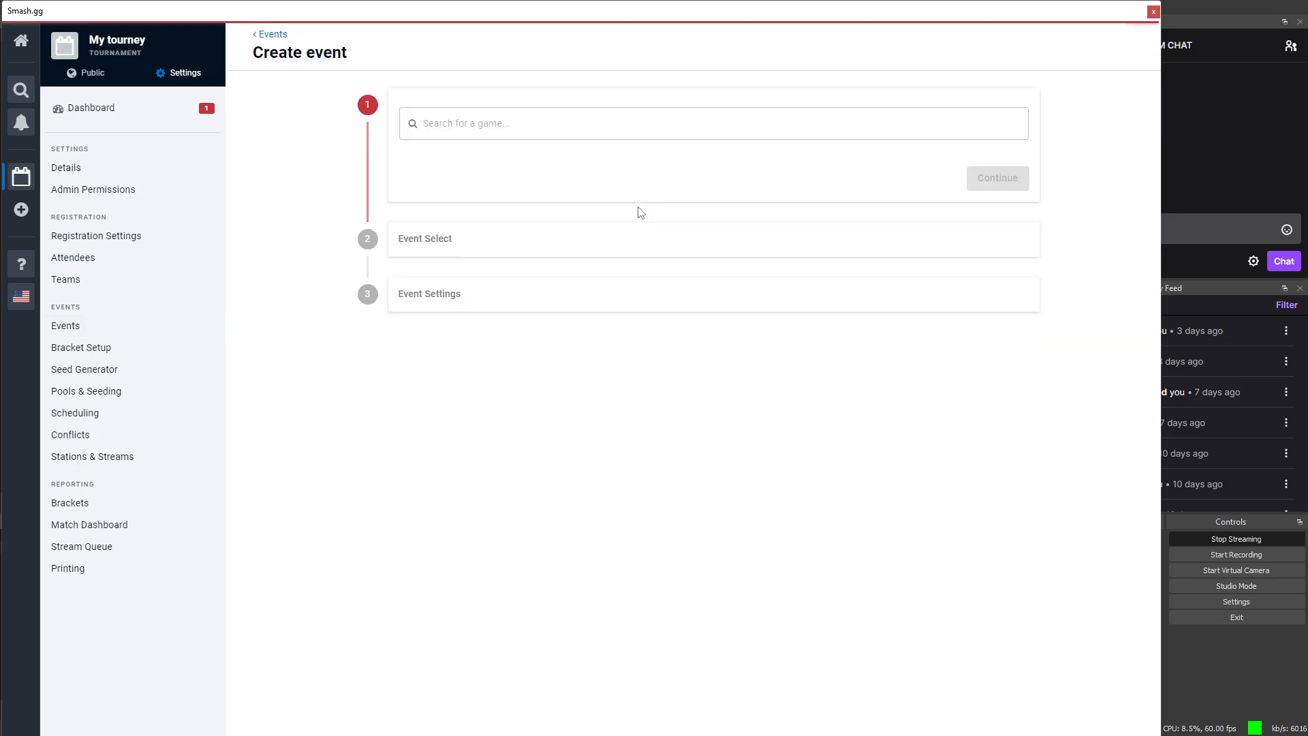
click(606, 124)
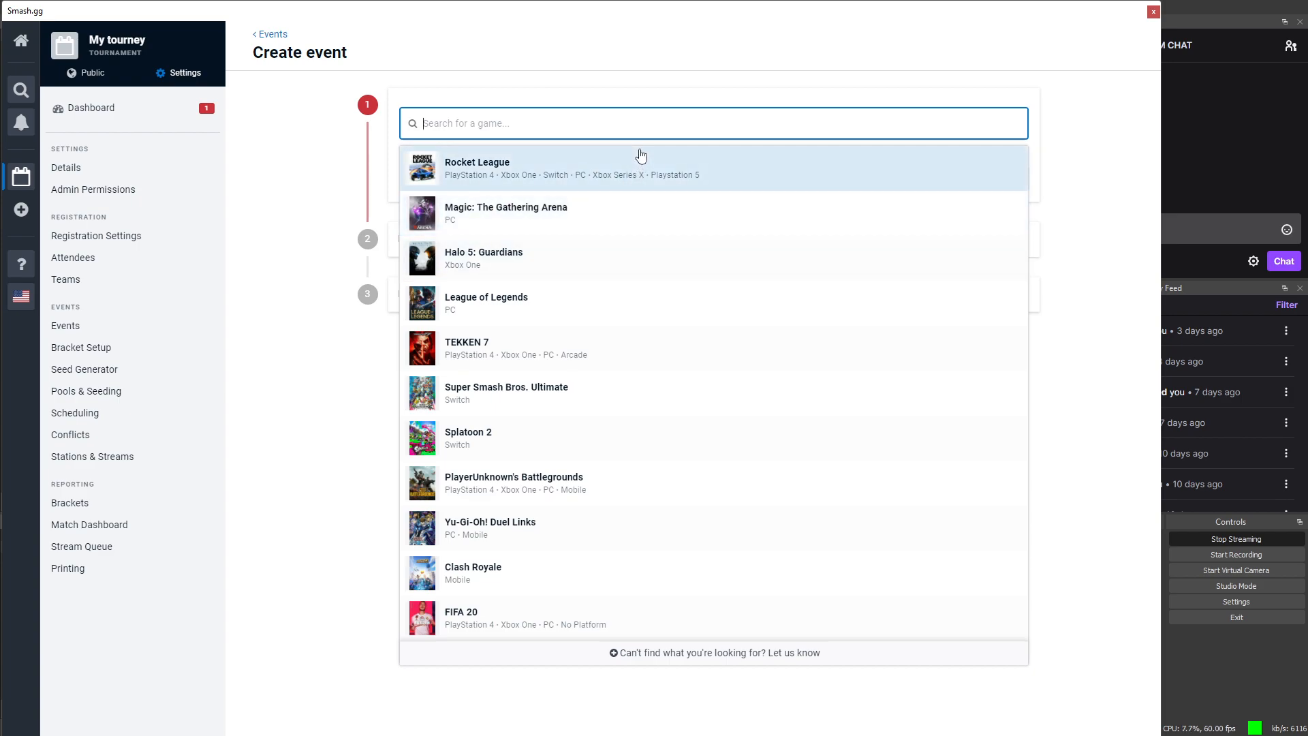
click(543, 399)
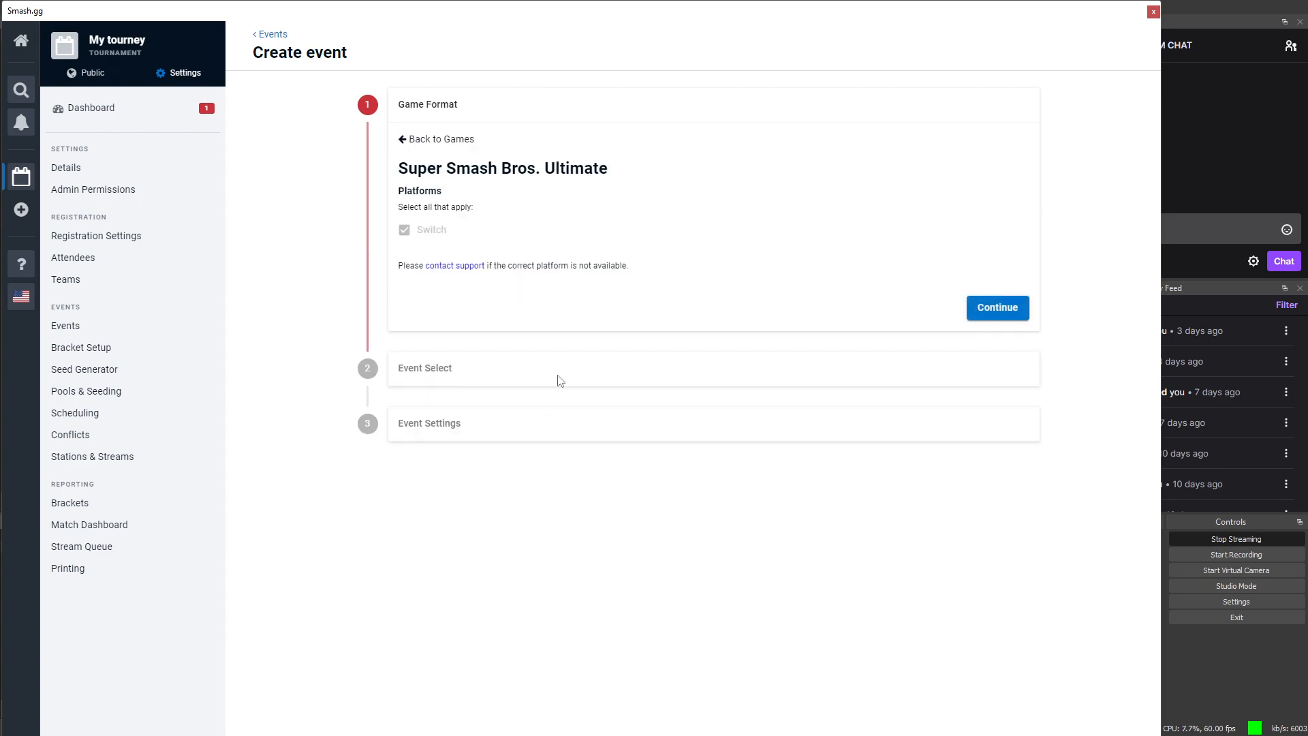
click(985, 308)
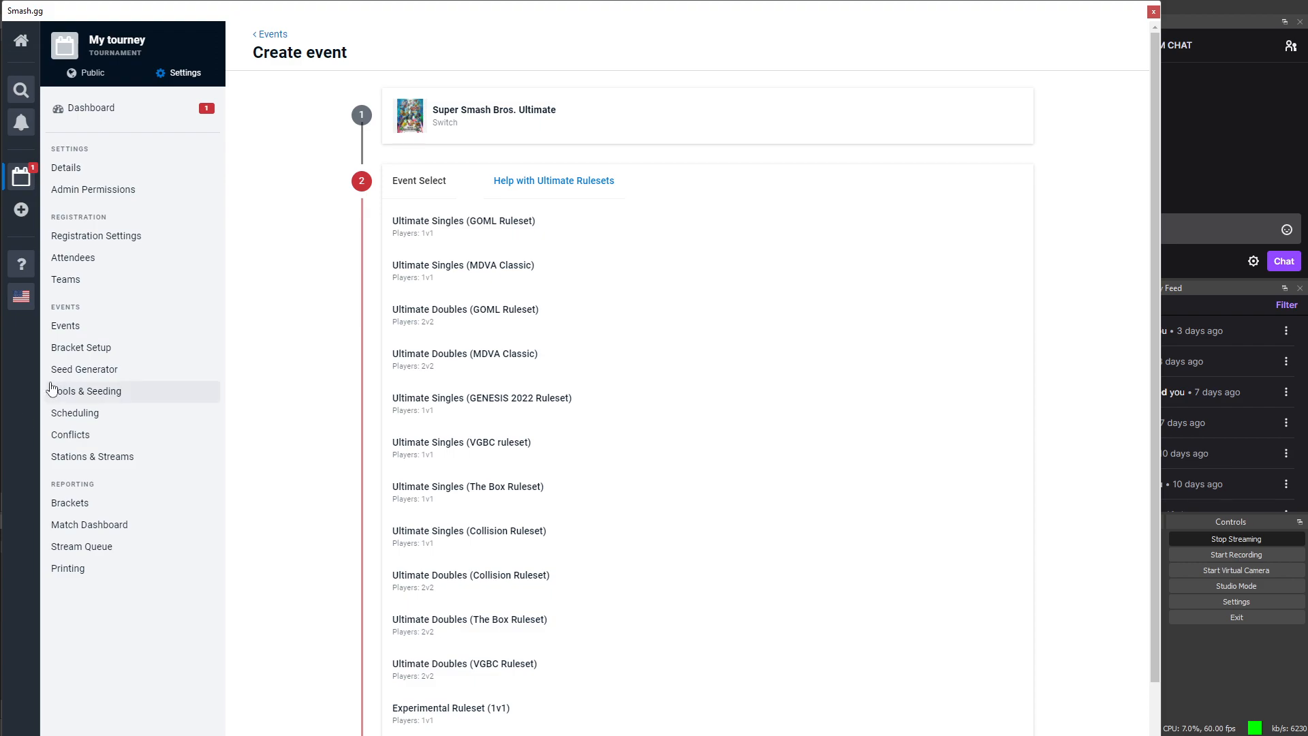
Step: Choose the Experimental Ruleset (1v1) format played Online and continue to Event Settings
scroll(57, 484, down, 1)
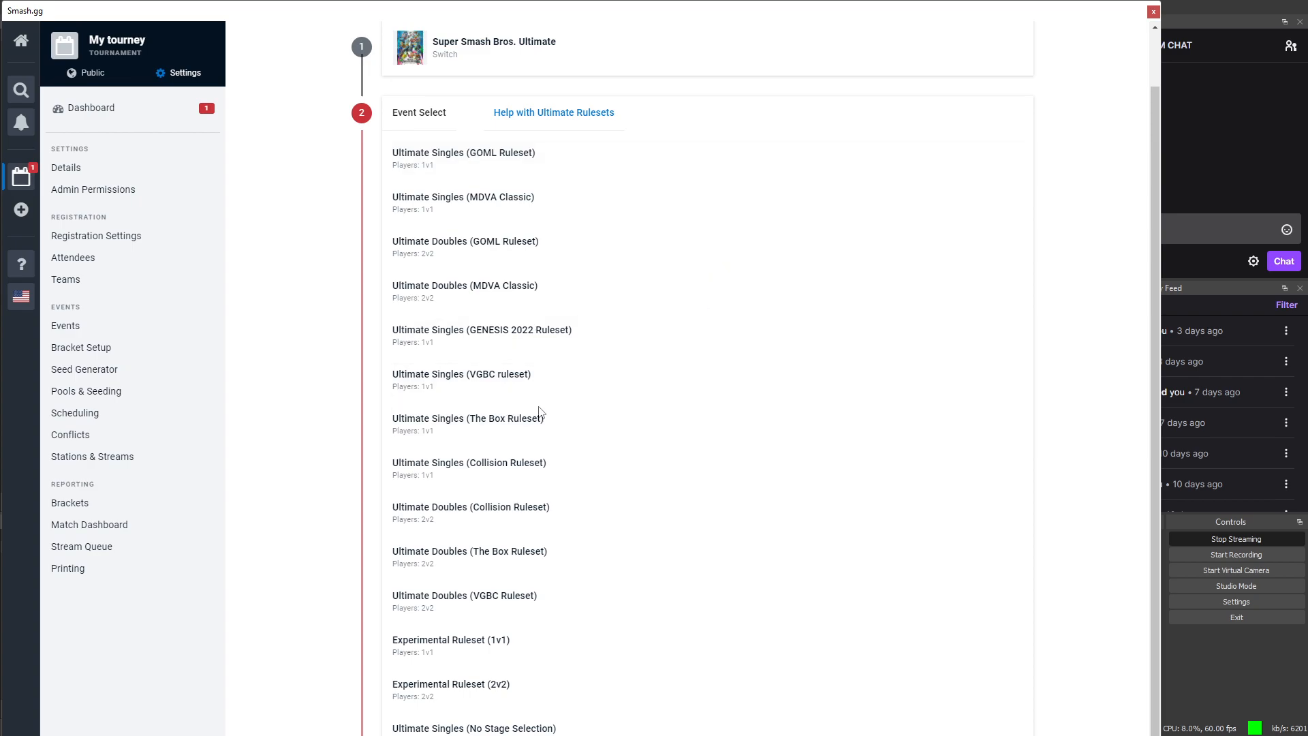
scroll(531, 456, down, 2)
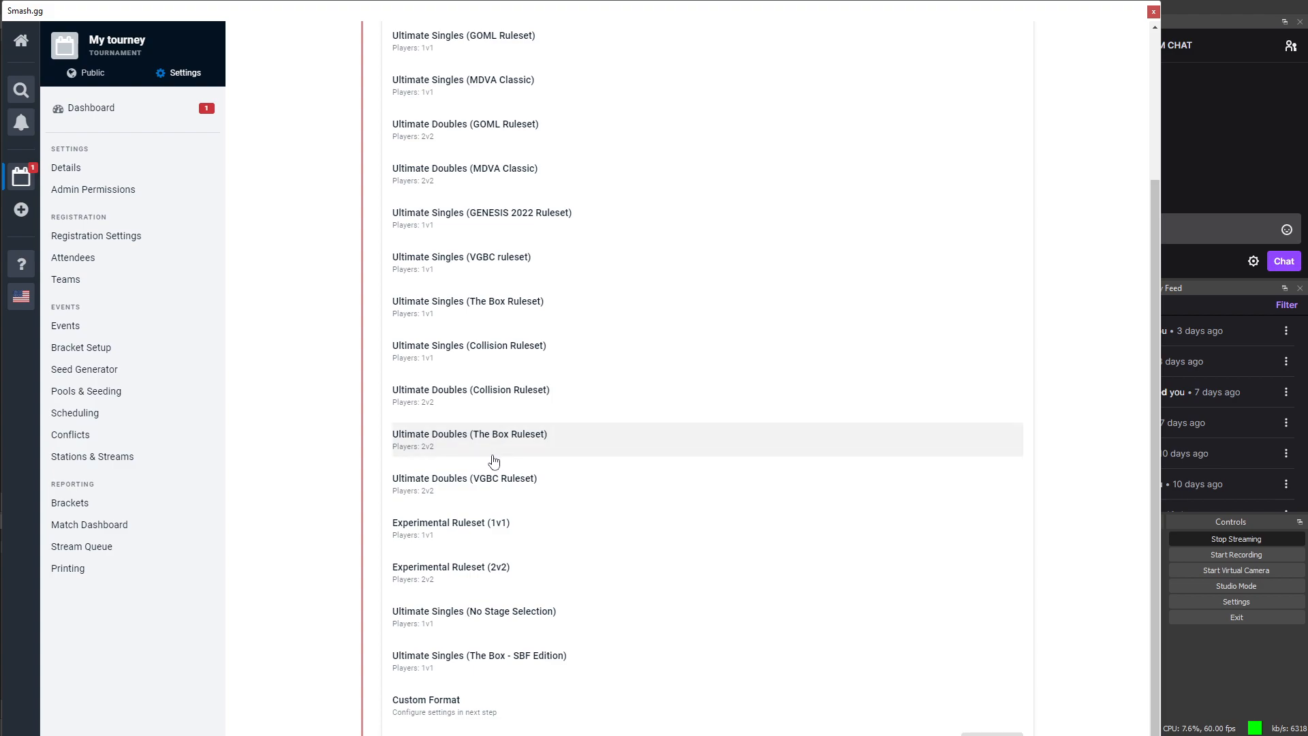
scroll(484, 430, up, 1)
scroll(484, 430, up, 2)
scroll(490, 438, down, 2)
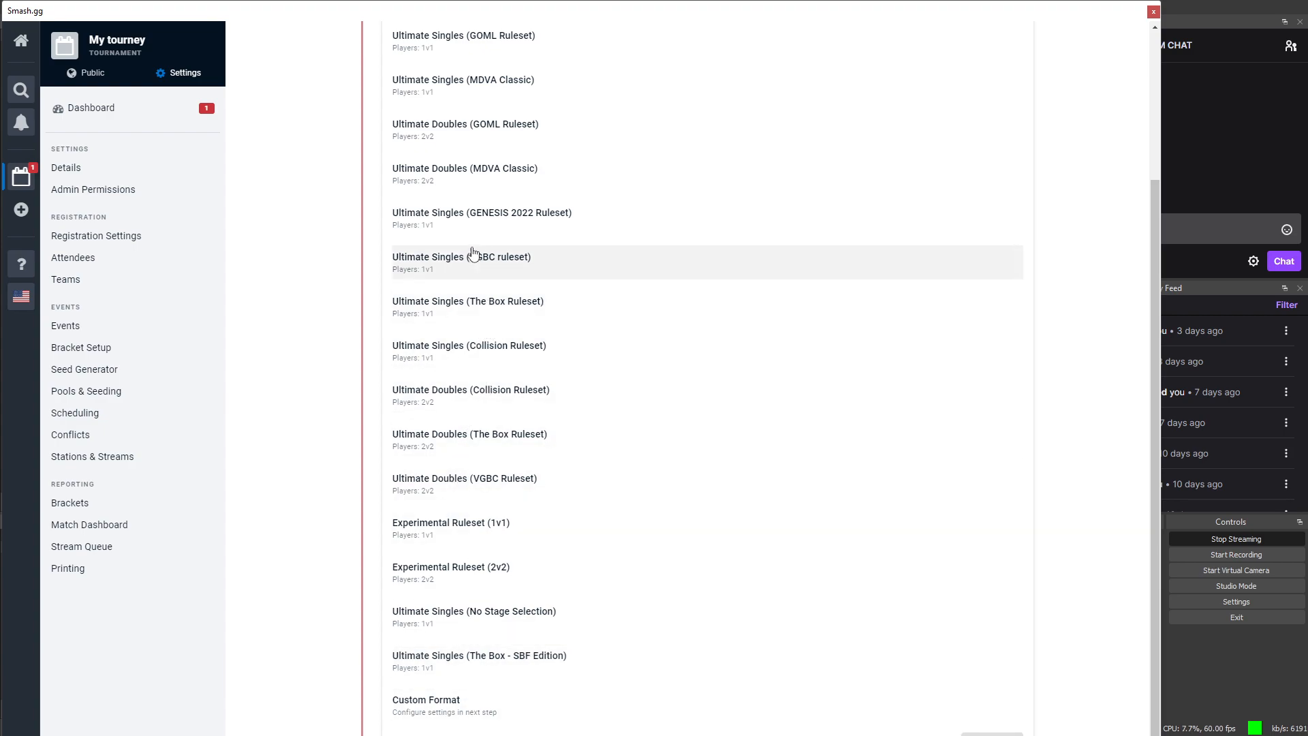
scroll(511, 211, up, 1)
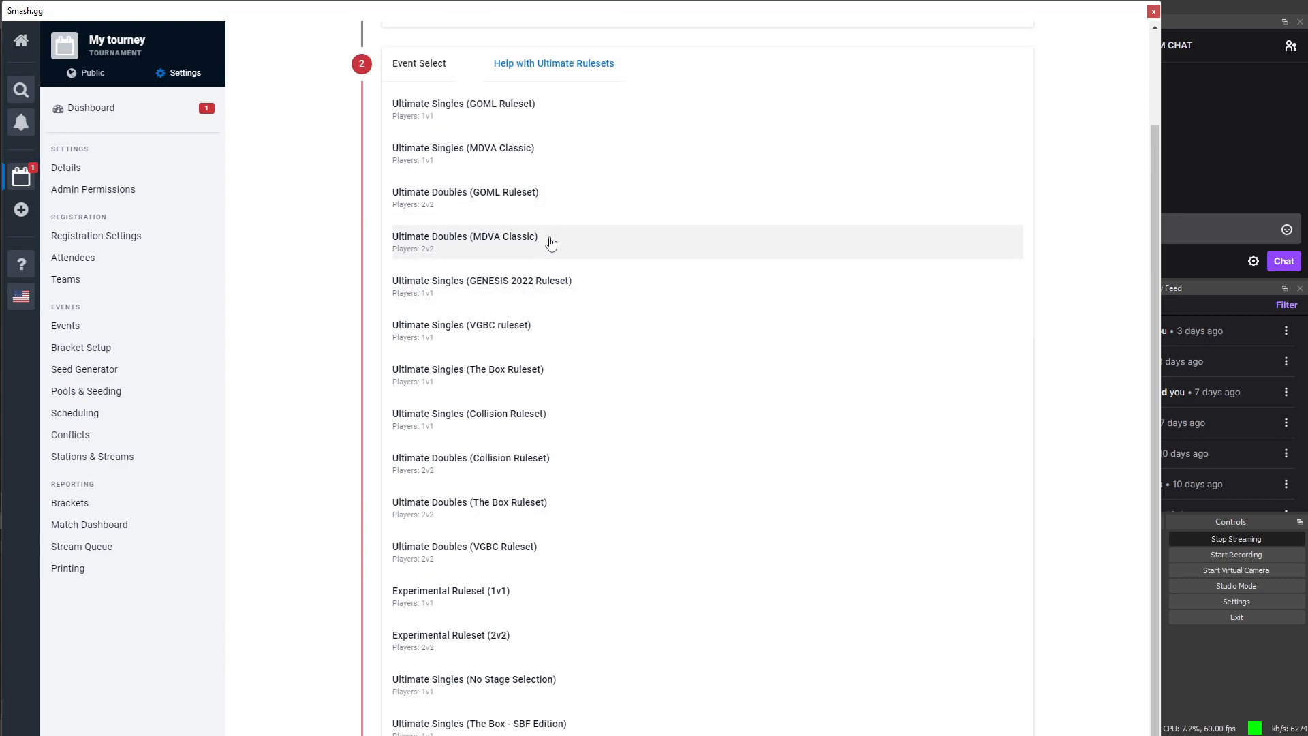
scroll(570, 196, up, 2)
scroll(570, 196, down, 3)
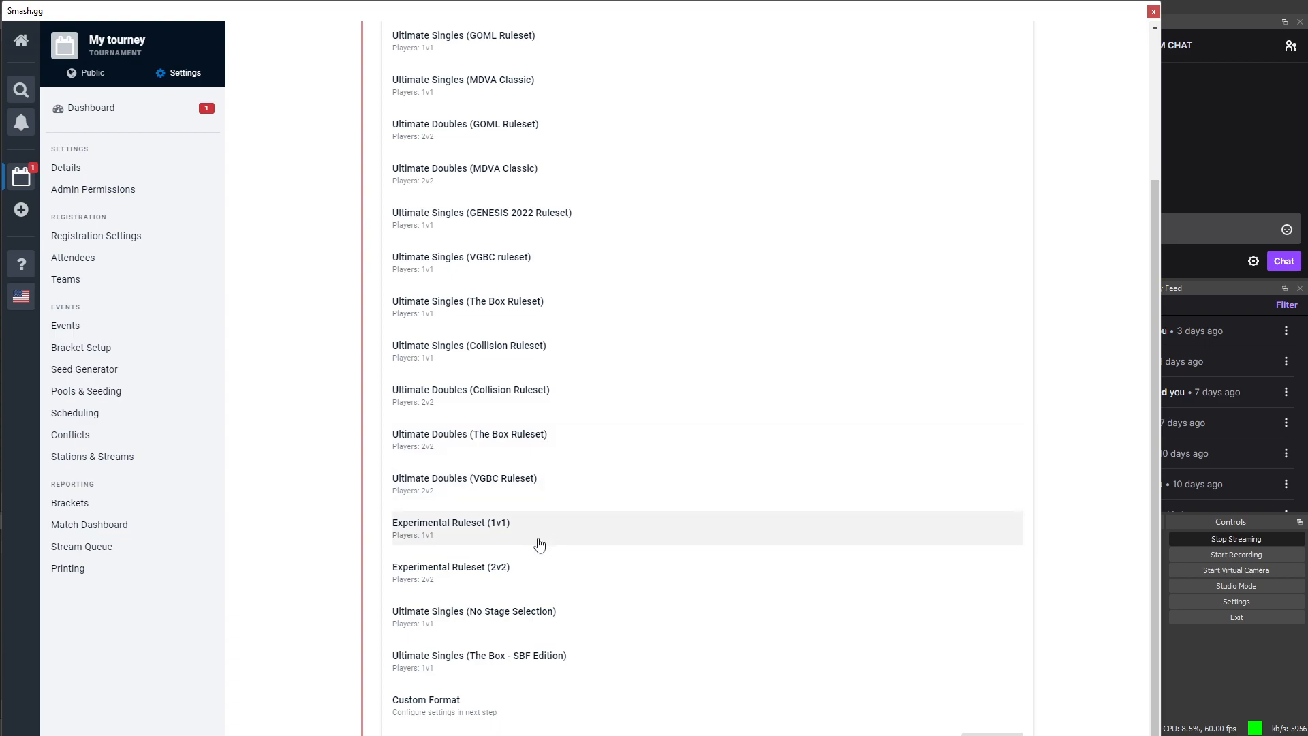
click(494, 540)
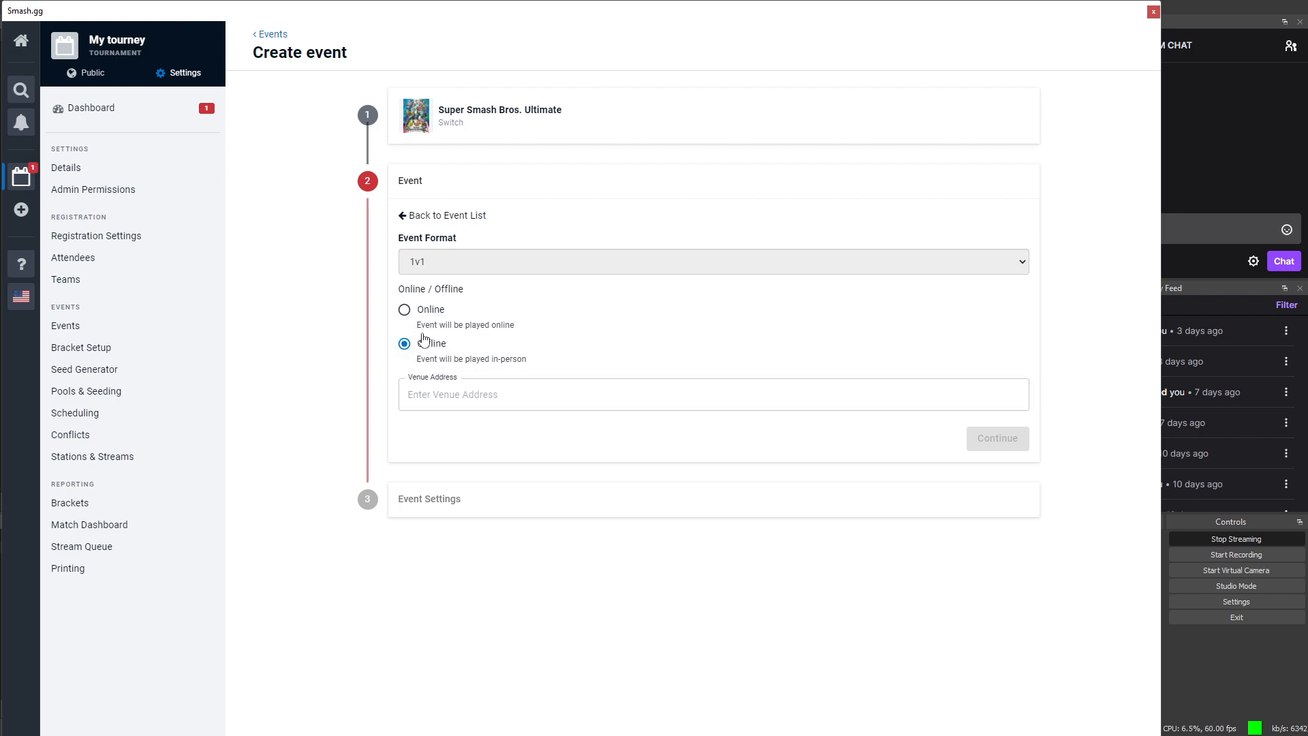
click(406, 311)
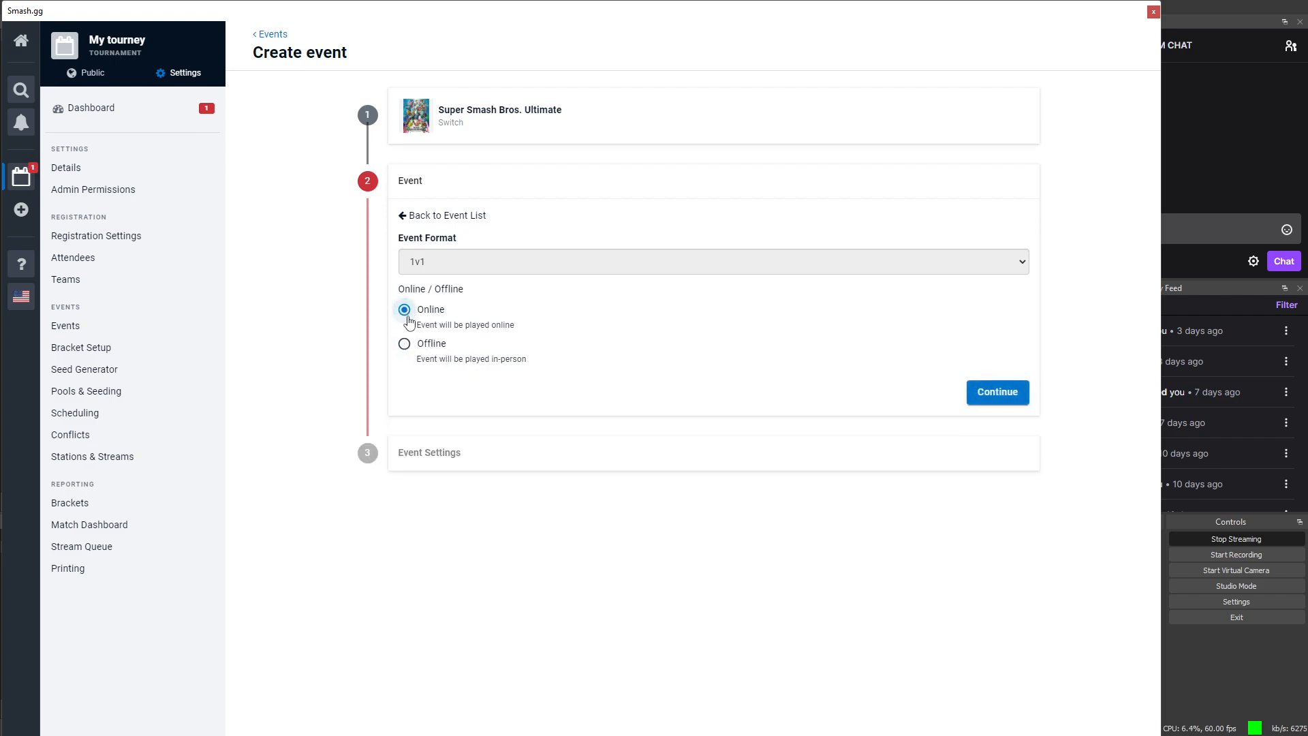
click(1002, 395)
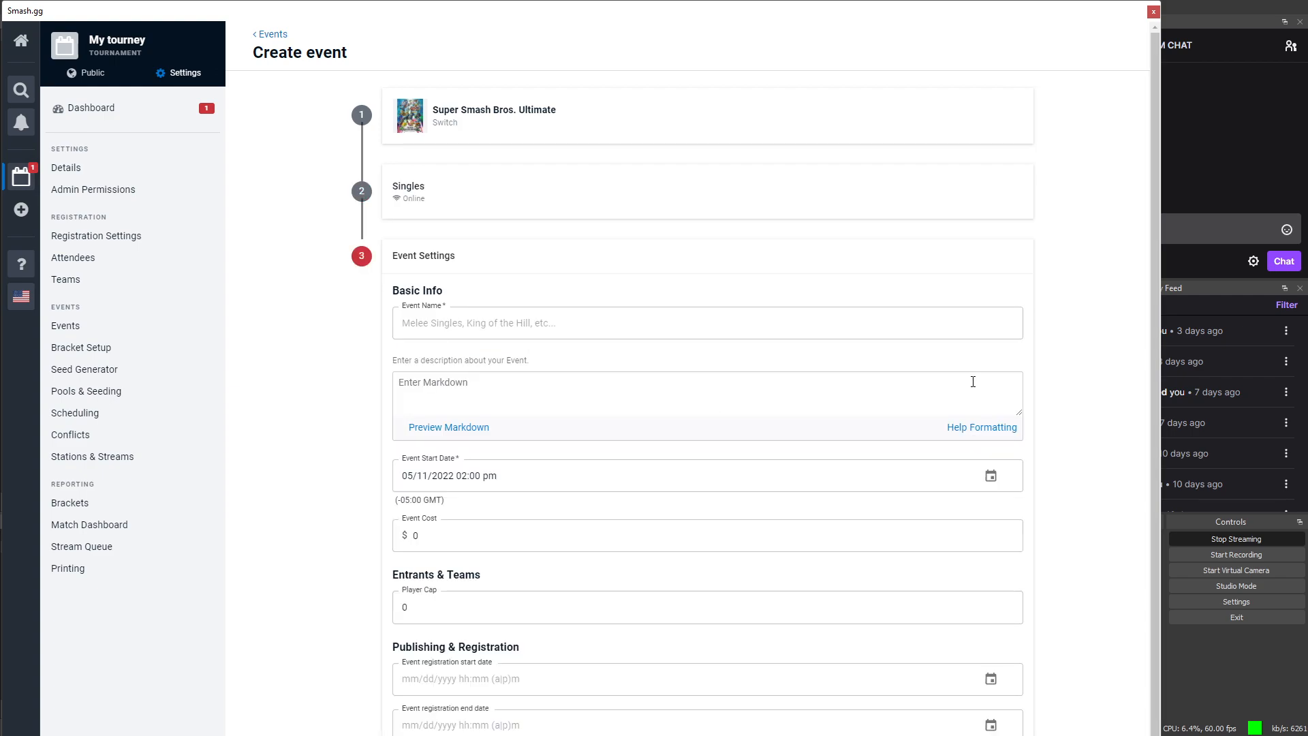
Step: Name the event 'Smash ultimate singles' with description 'This event will be held wed at 2pm ct'
click(517, 325)
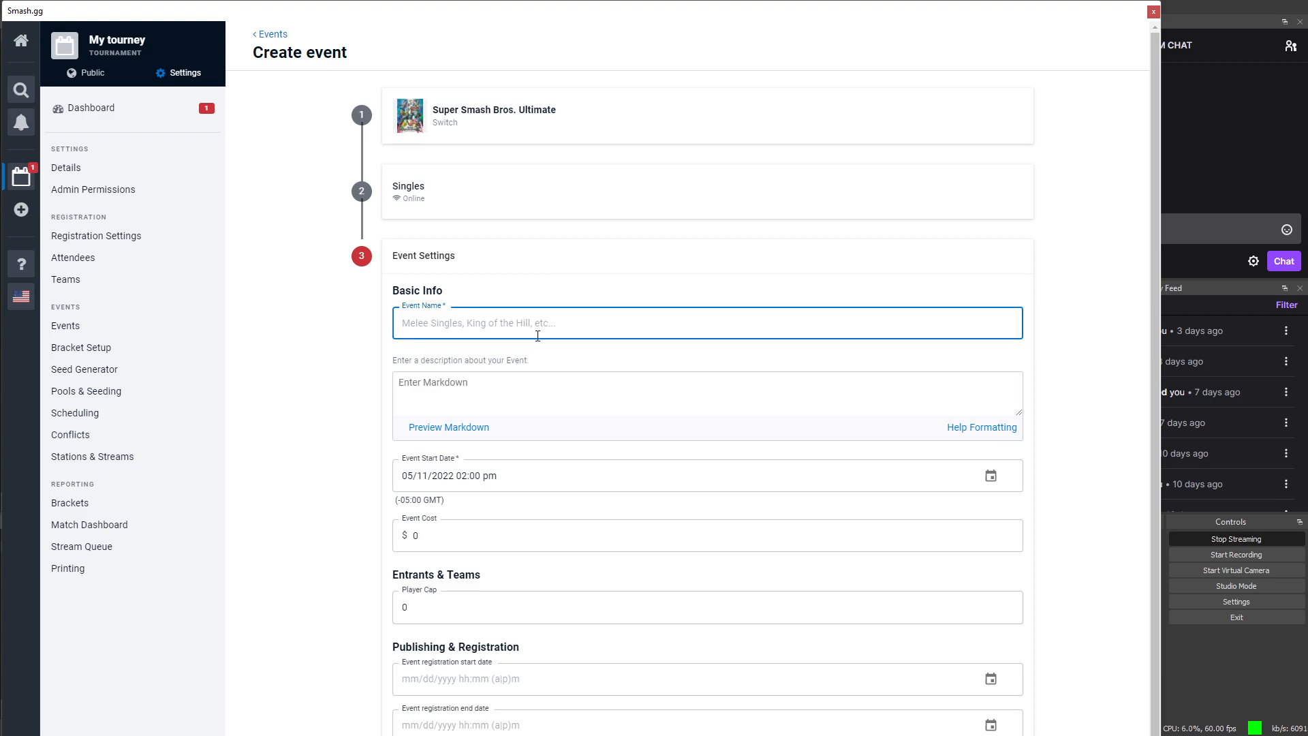
text(U)
key(BackSpace)
text(Smash ultimate singles)
click(506, 384)
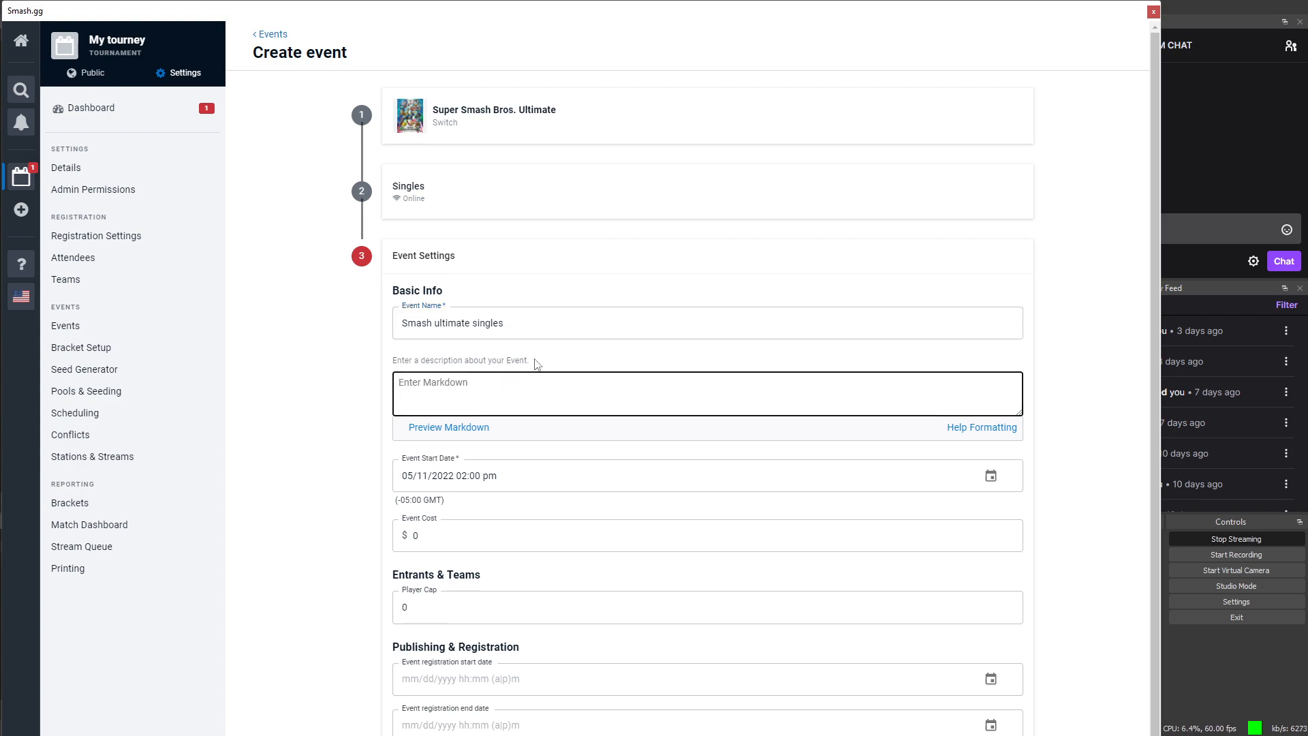
text(This event will be held wed at 2pm ct)
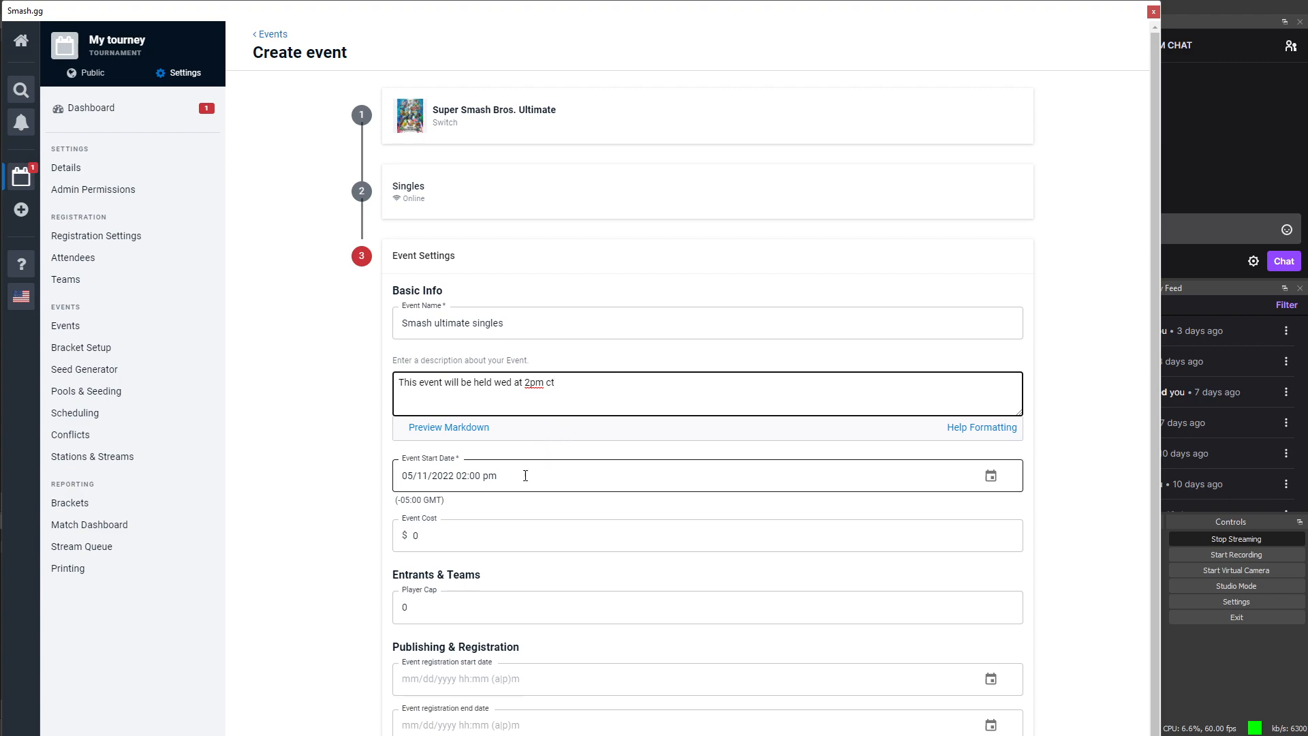
scroll(539, 479, down, 1)
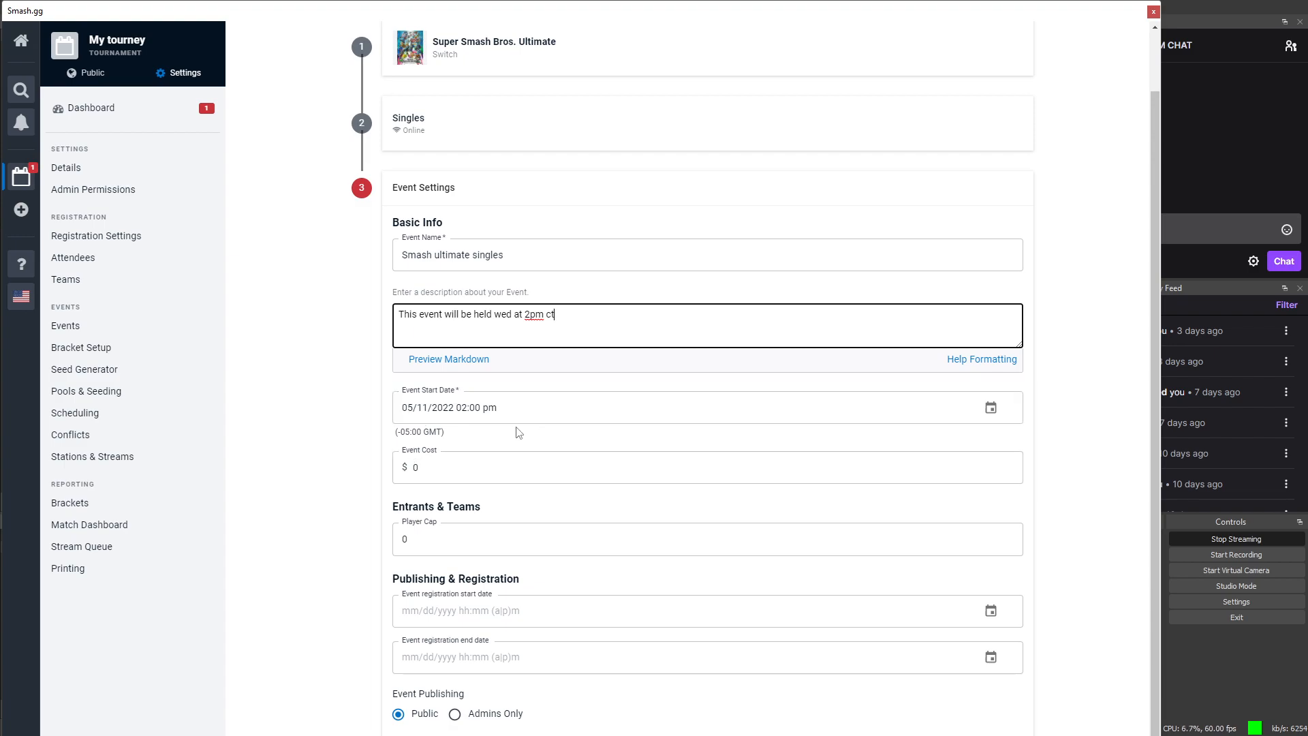
scroll(534, 411, down, 1)
click(992, 380)
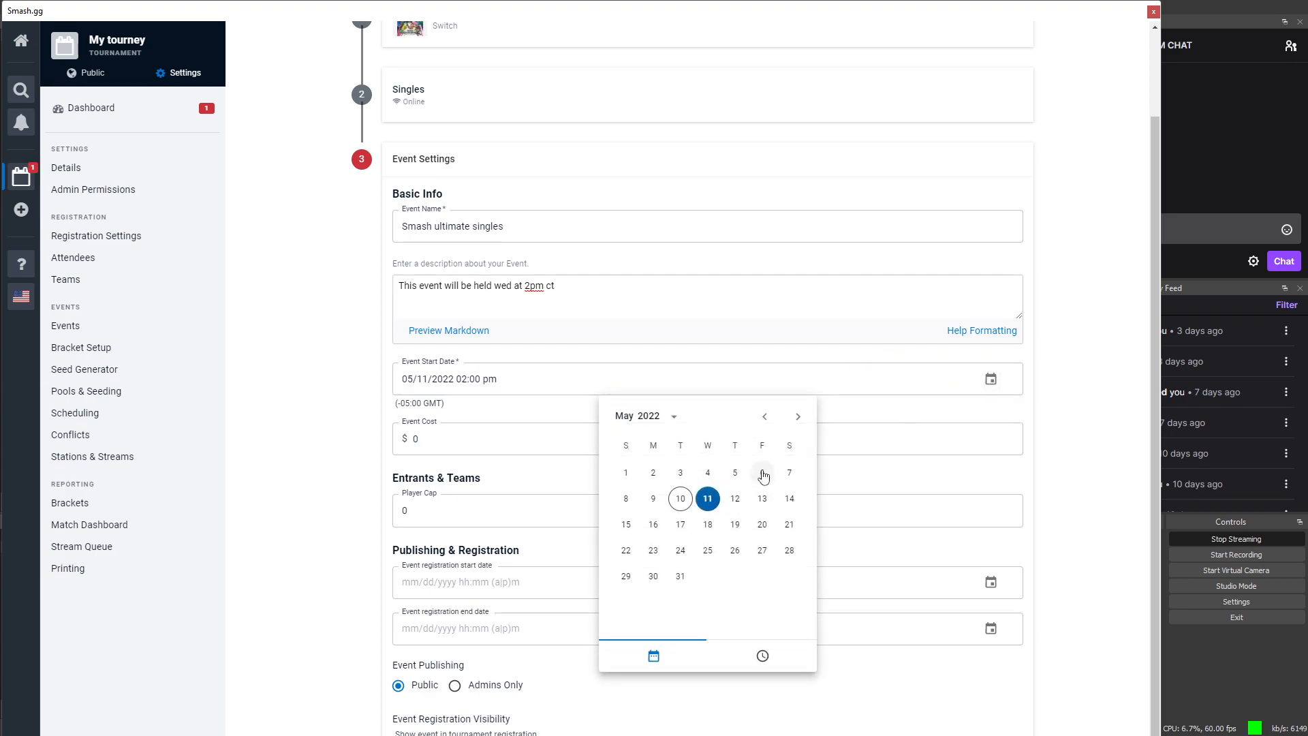
click(762, 656)
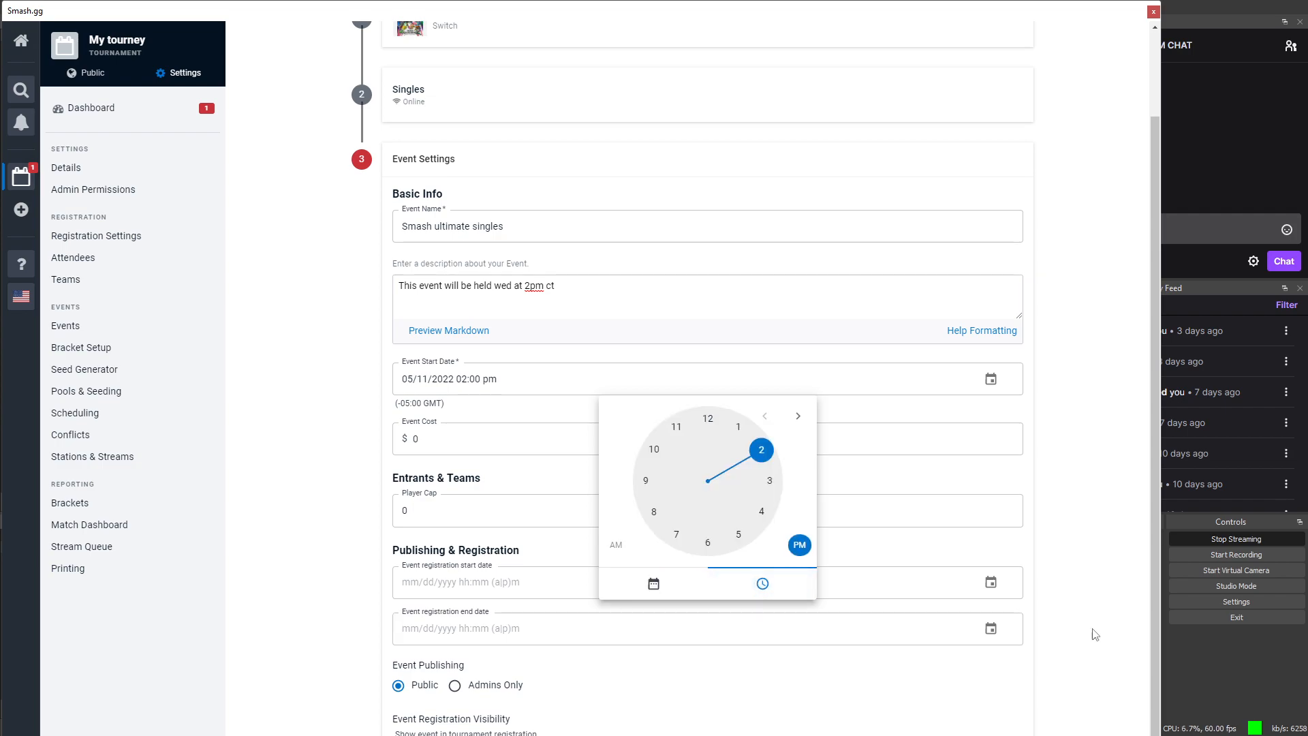
click(1128, 613)
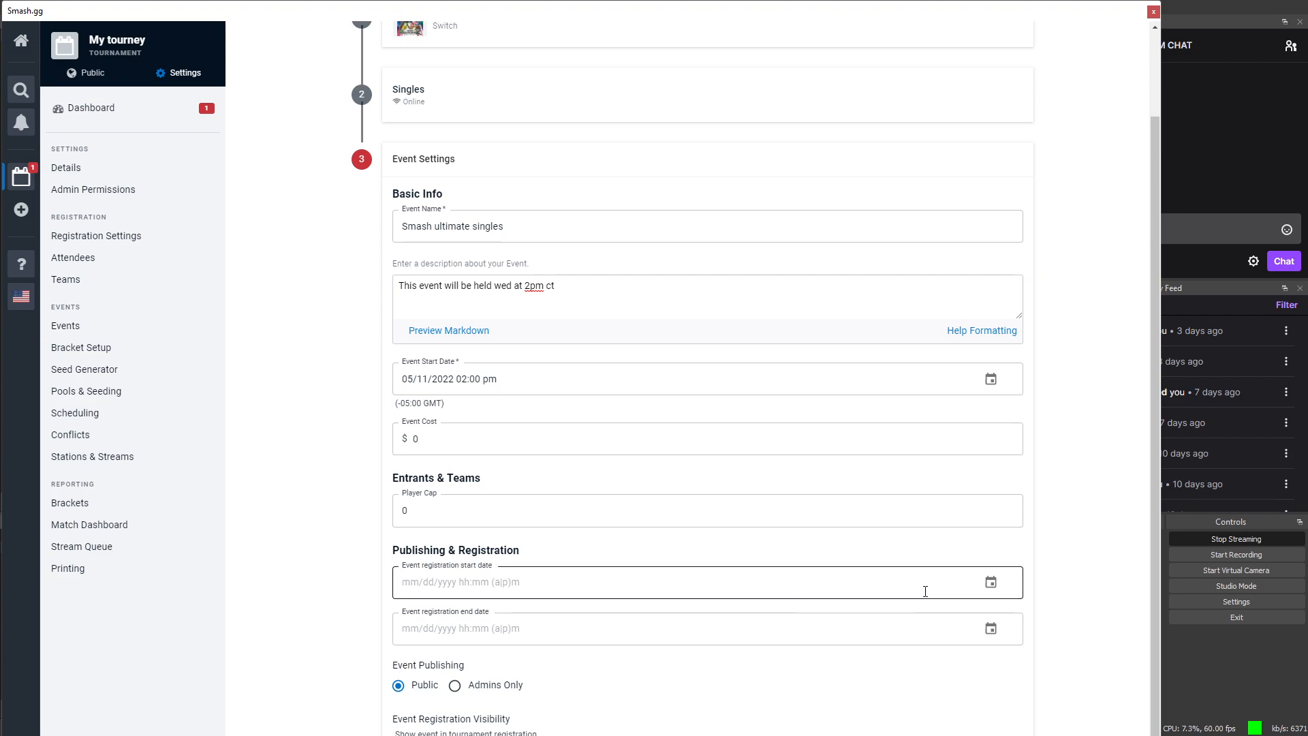
scroll(870, 590, up, 3)
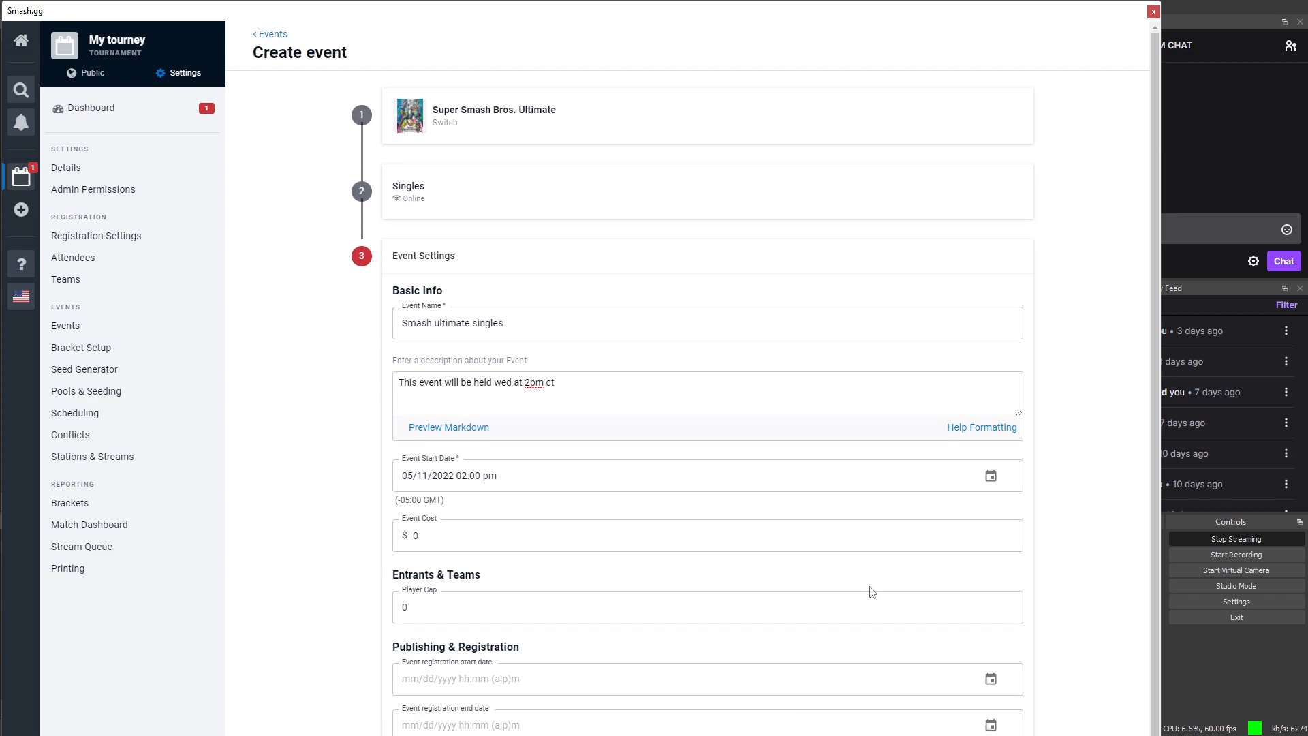
scroll(871, 590, down, 3)
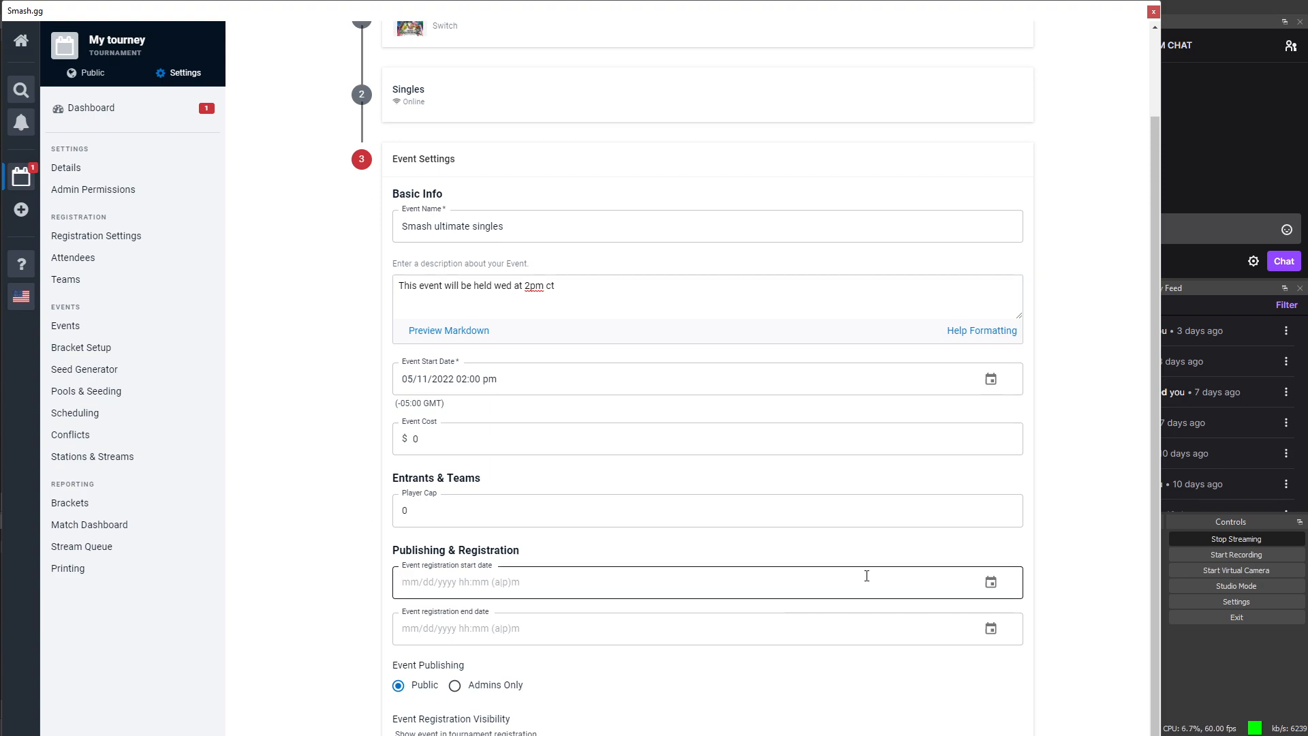
click(990, 581)
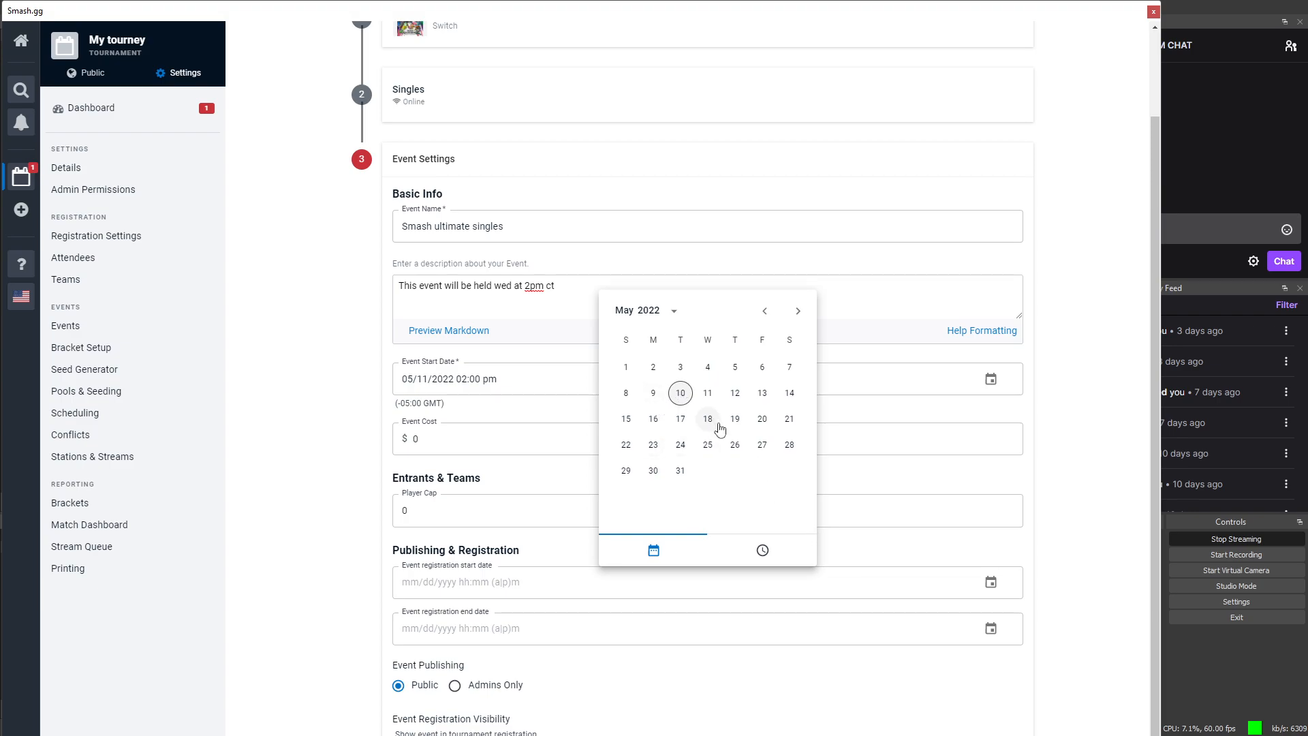
click(681, 392)
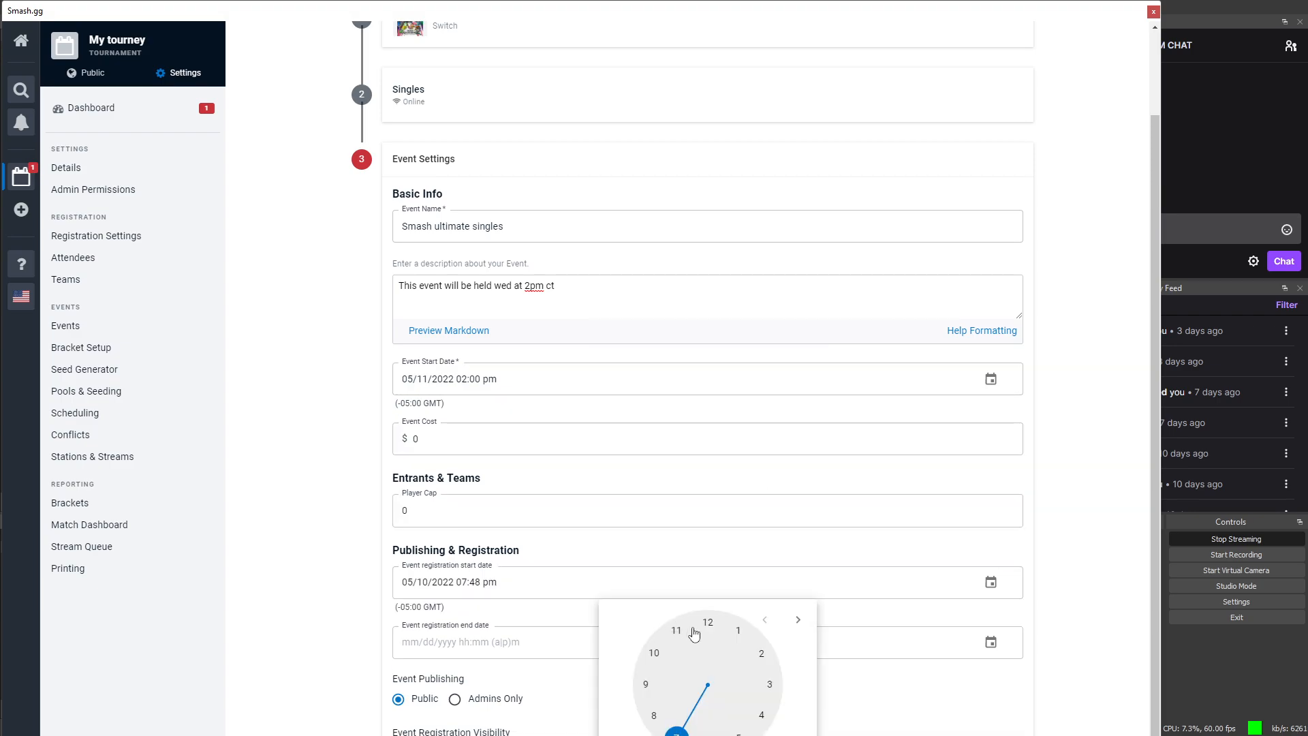
scroll(691, 634, down, 1)
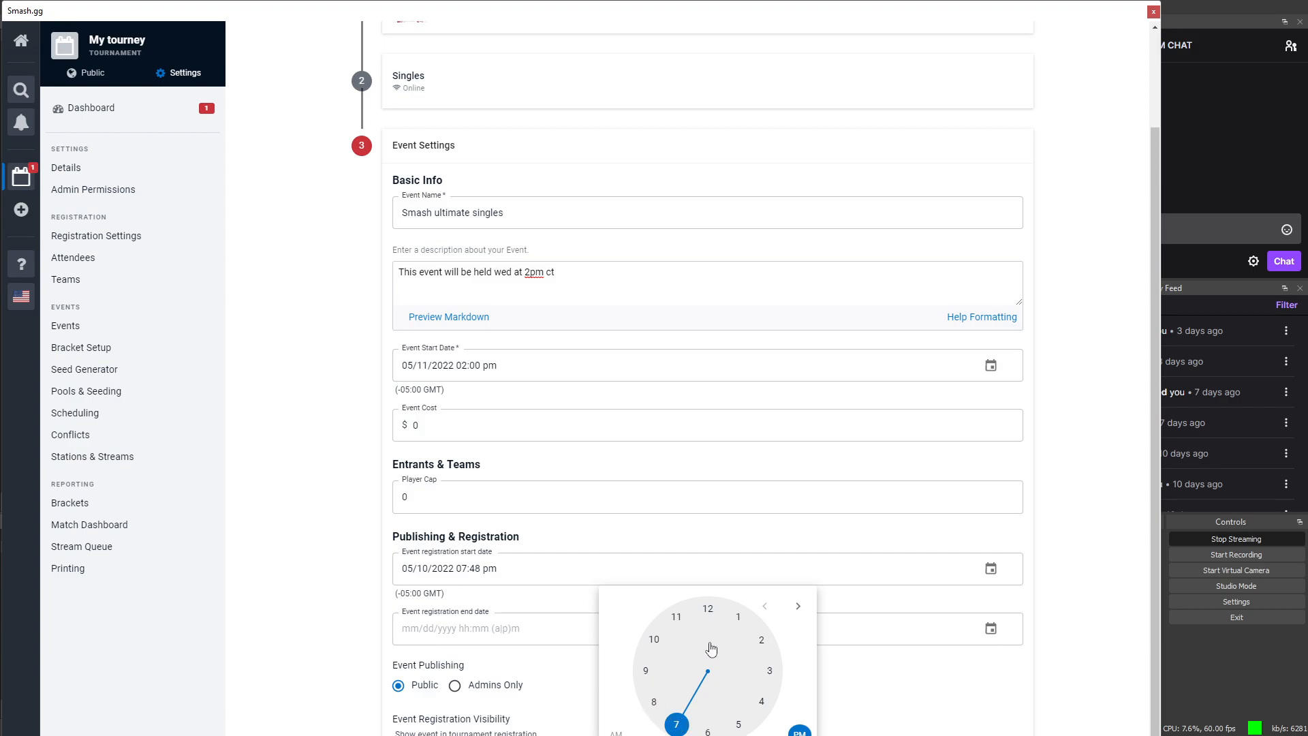
click(738, 617)
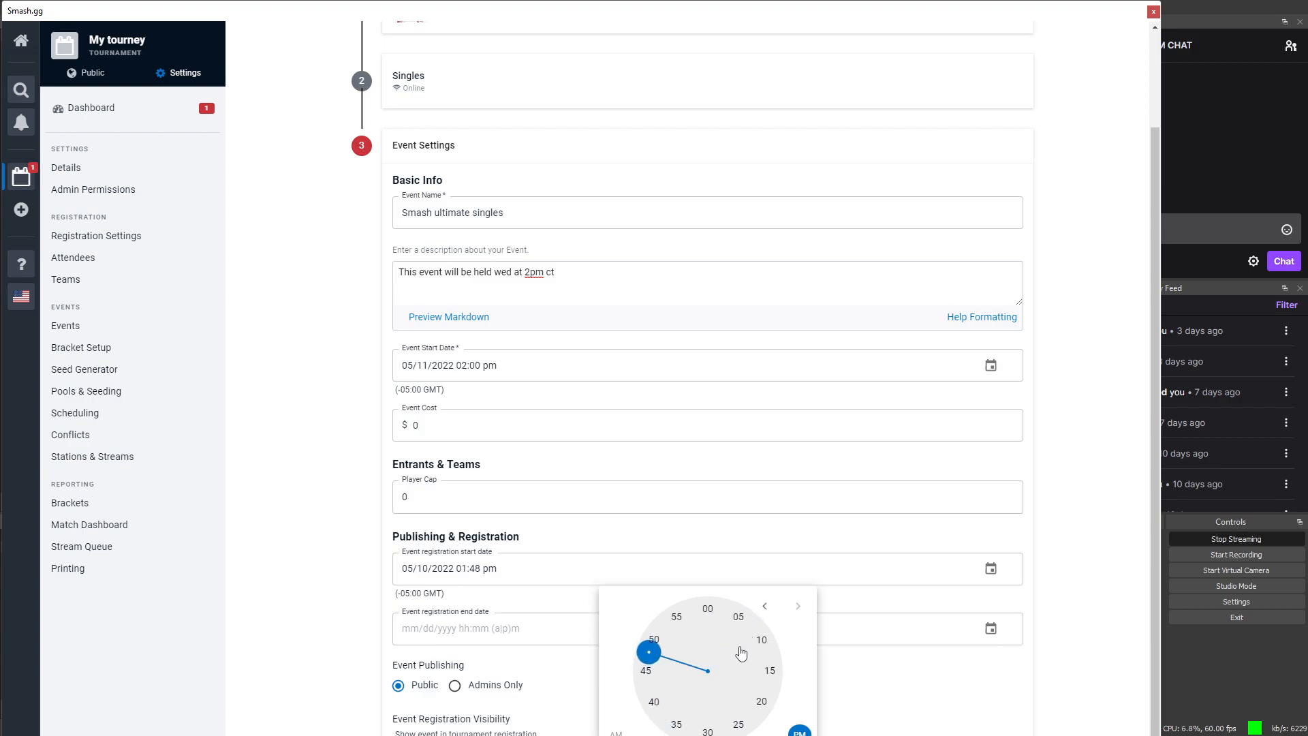
right_click(703, 615)
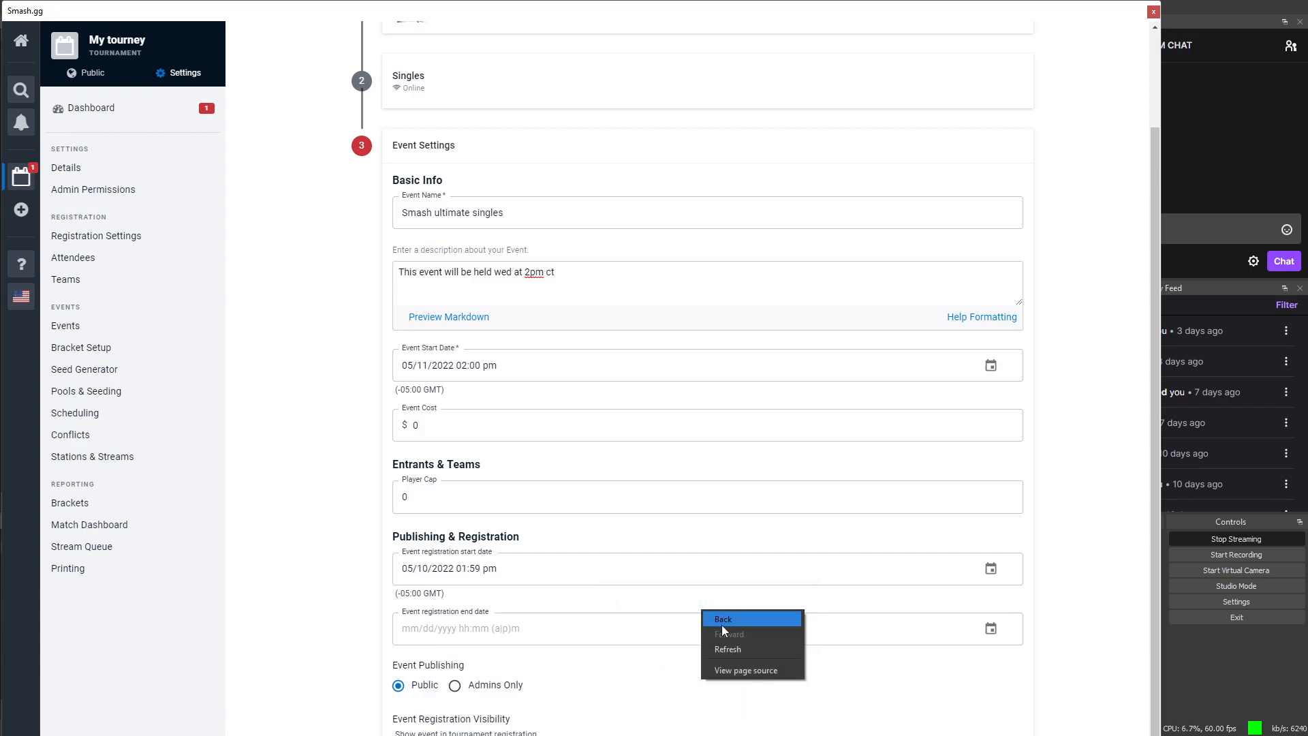
click(626, 616)
right_click(296, 604)
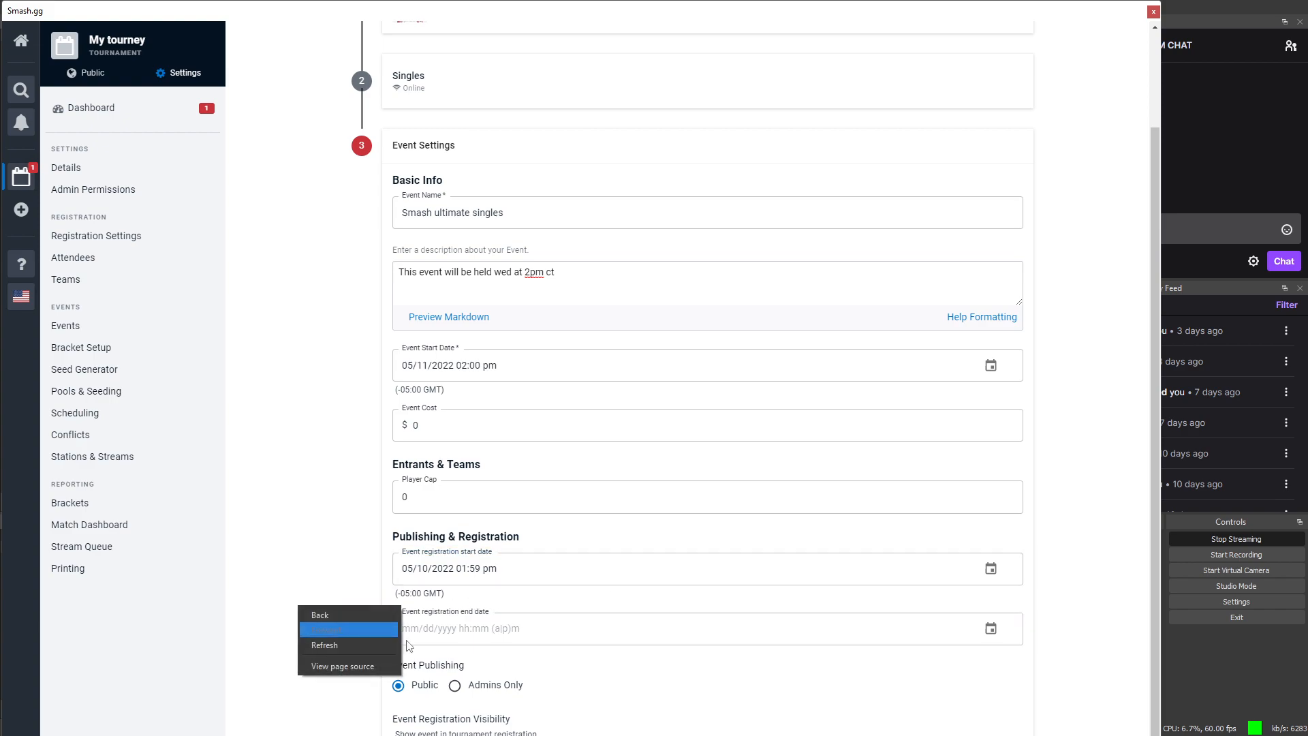
right_click(501, 624)
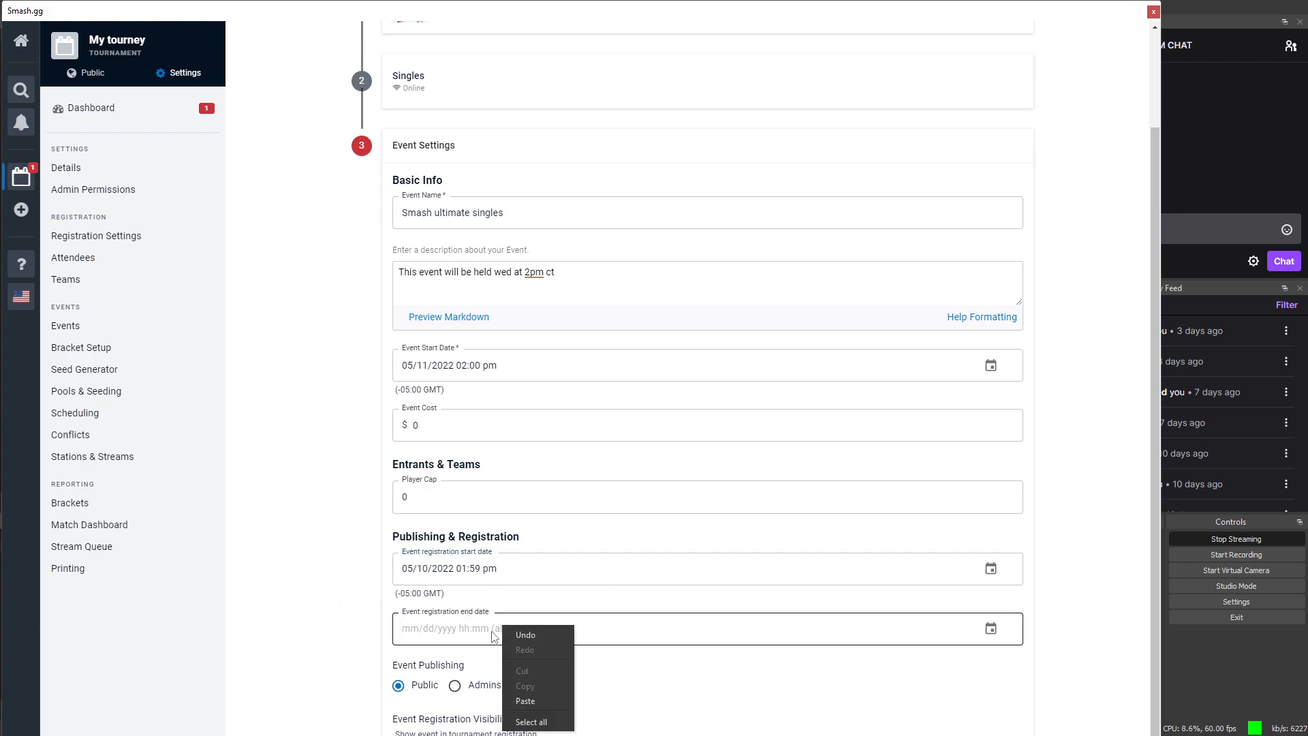
click(618, 626)
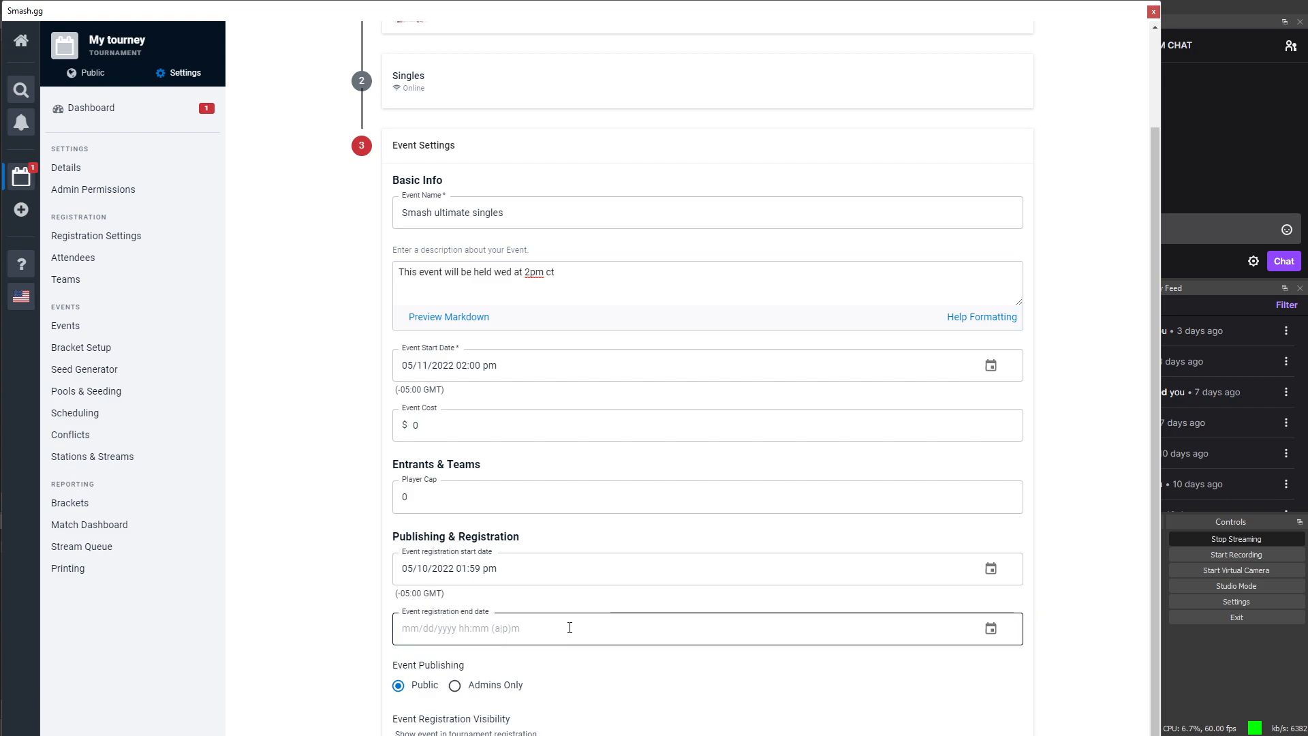
click(557, 628)
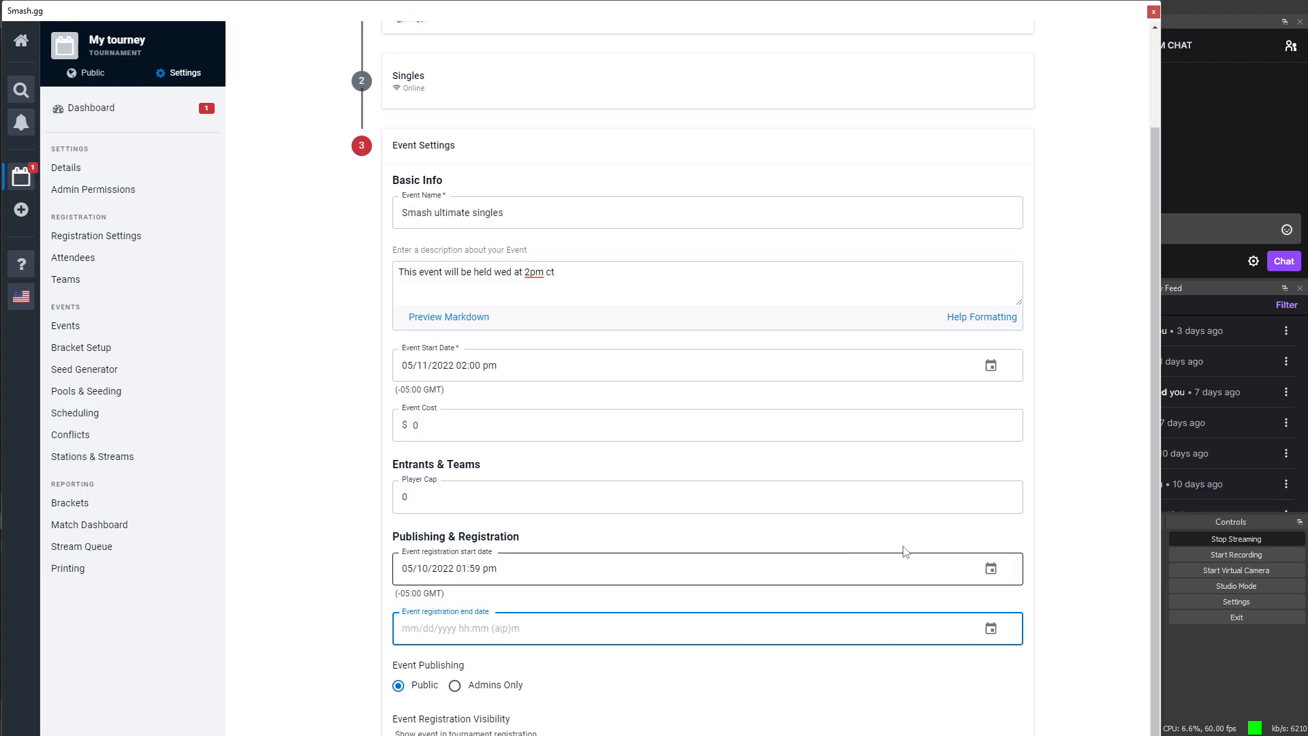
Step: Set event registration to close on 05/11/2022 at 01:00 pm
click(992, 630)
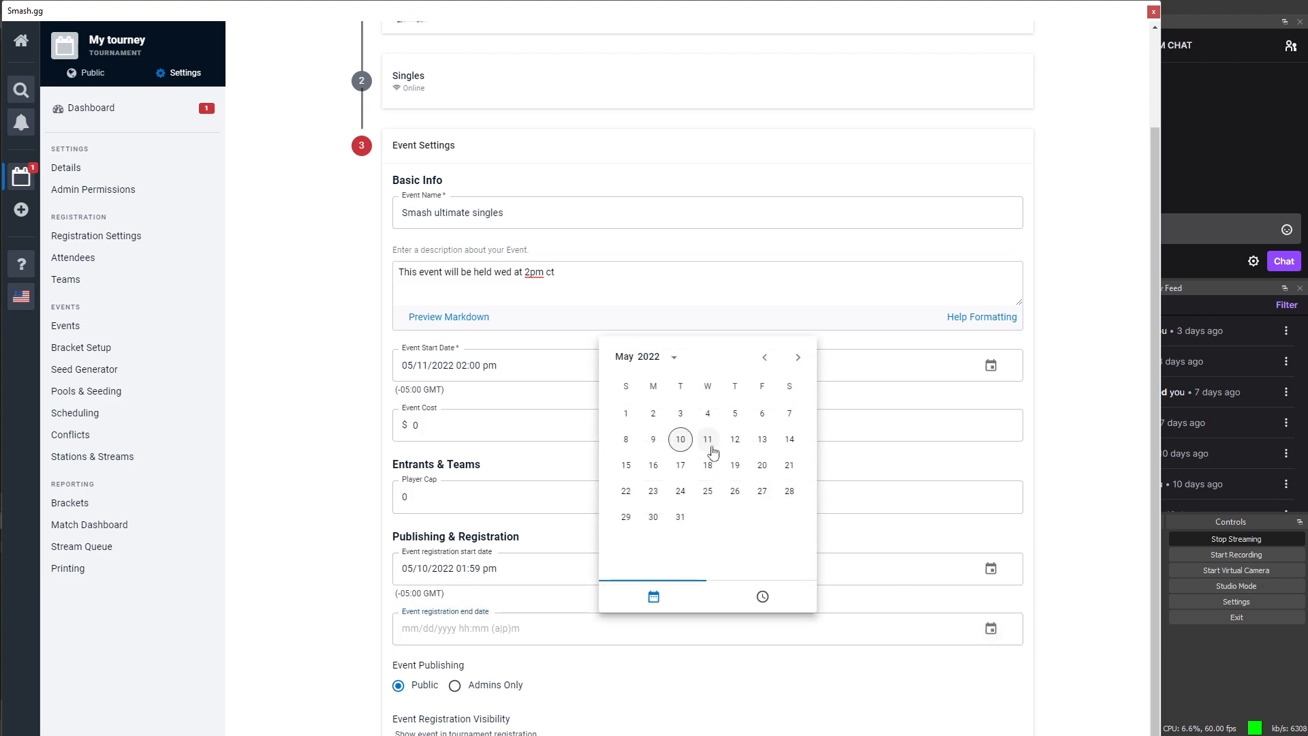
click(707, 438)
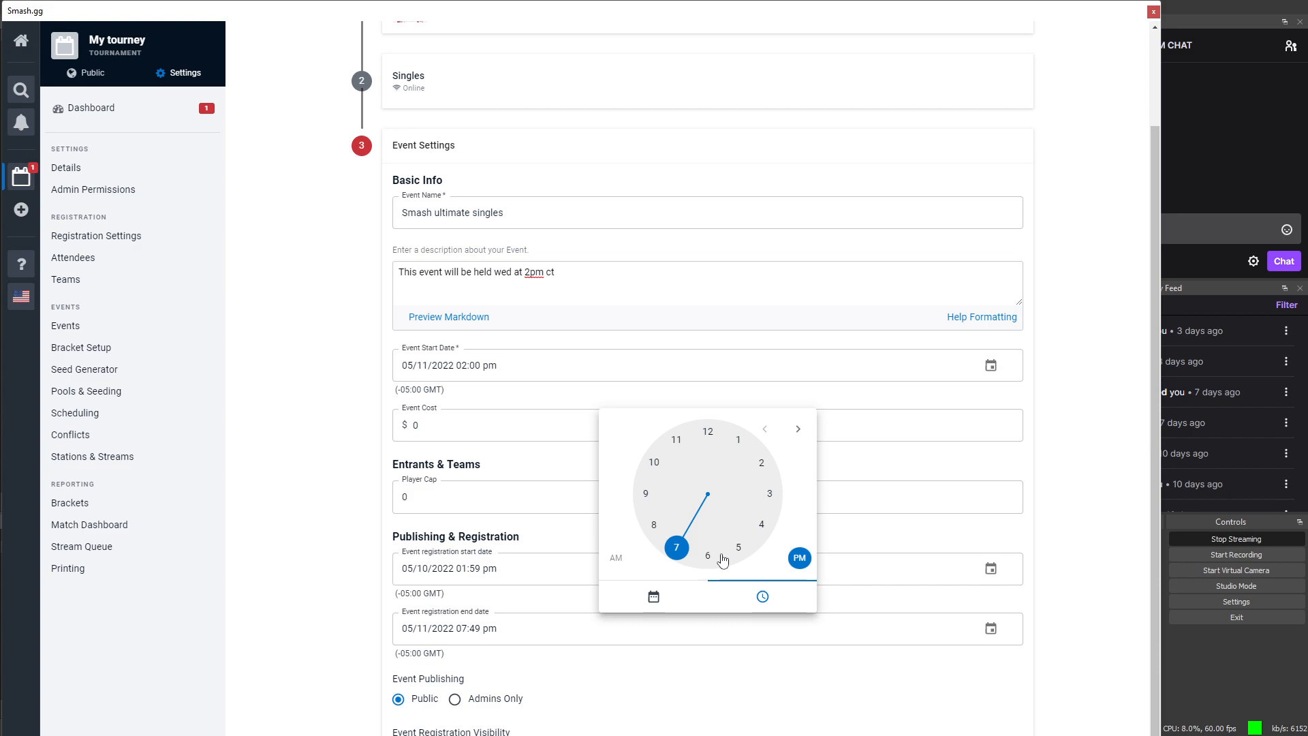
click(738, 445)
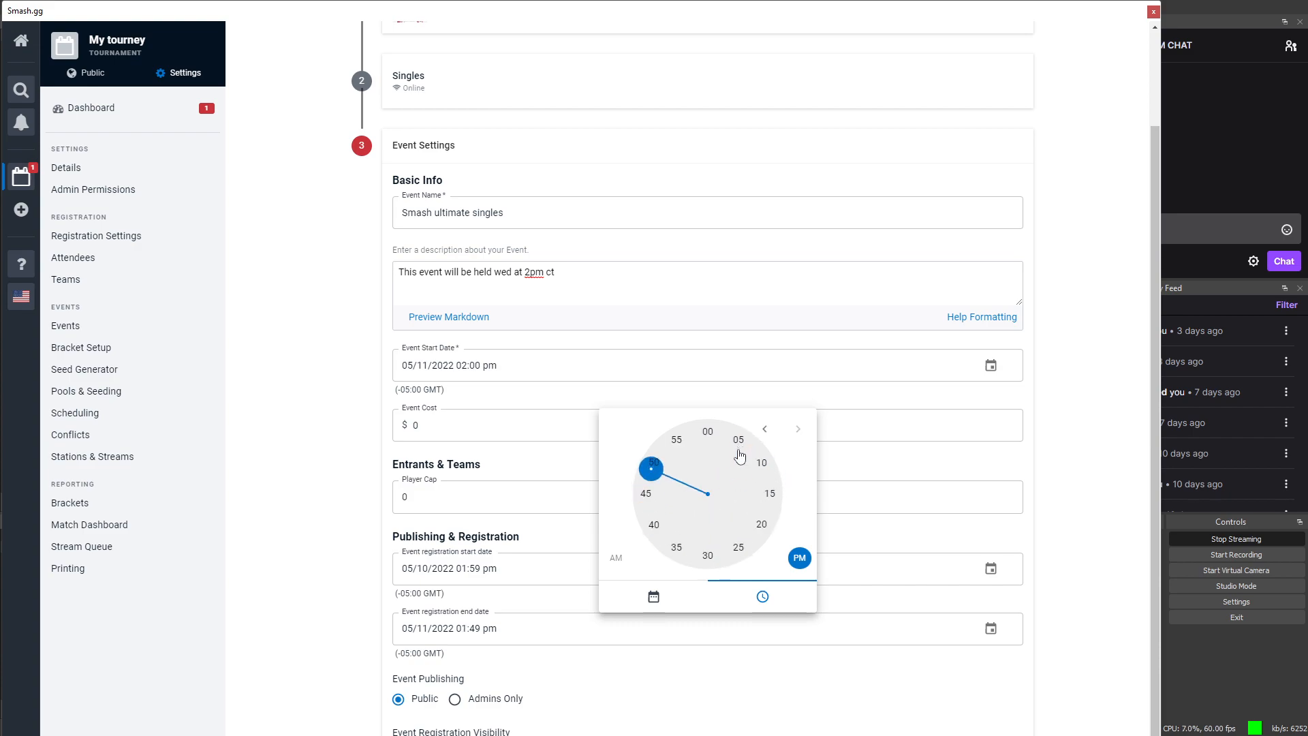
click(708, 432)
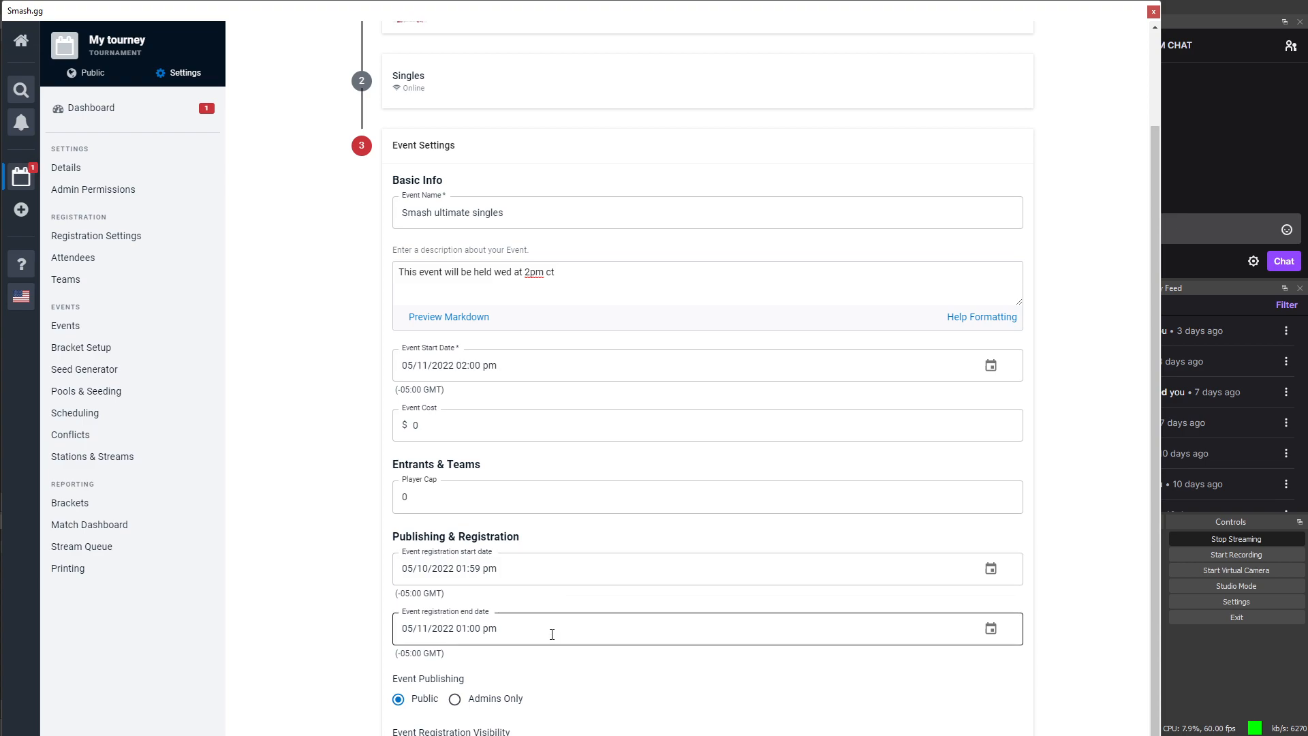
scroll(554, 636, down, 1)
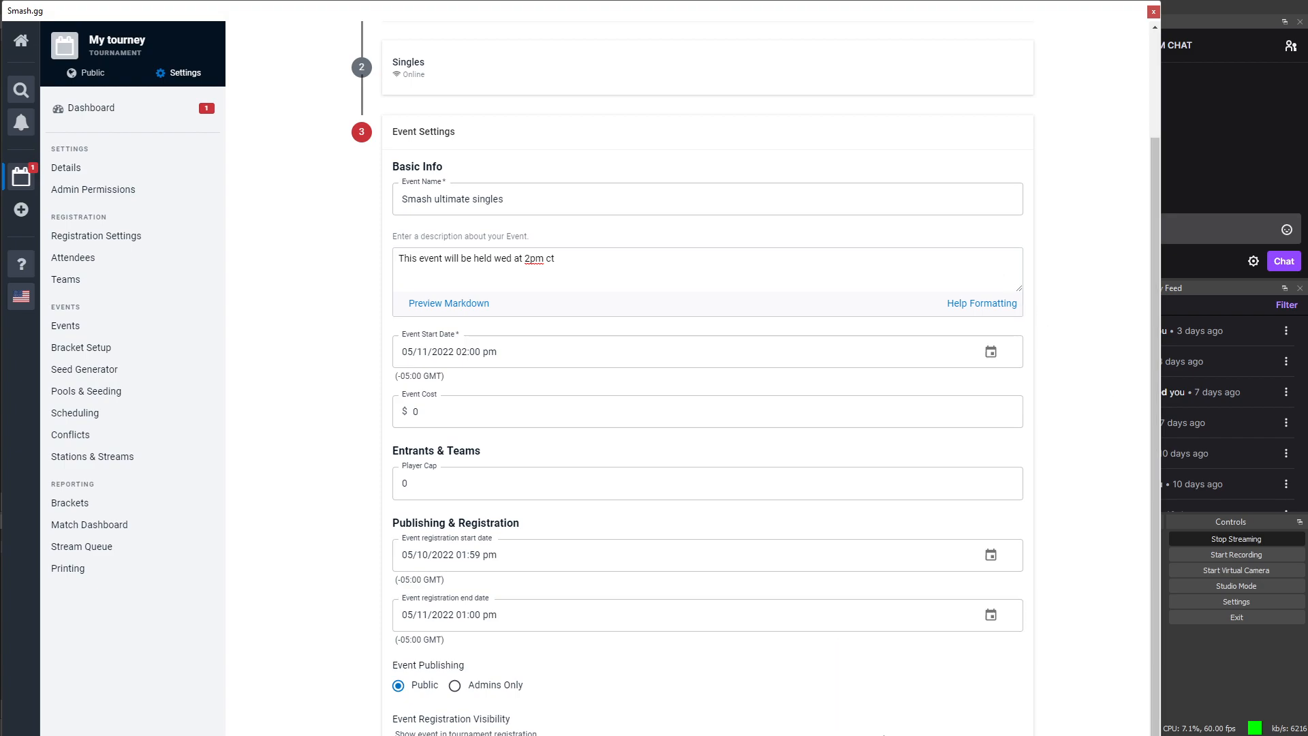
drag(880, 733, 881, 732)
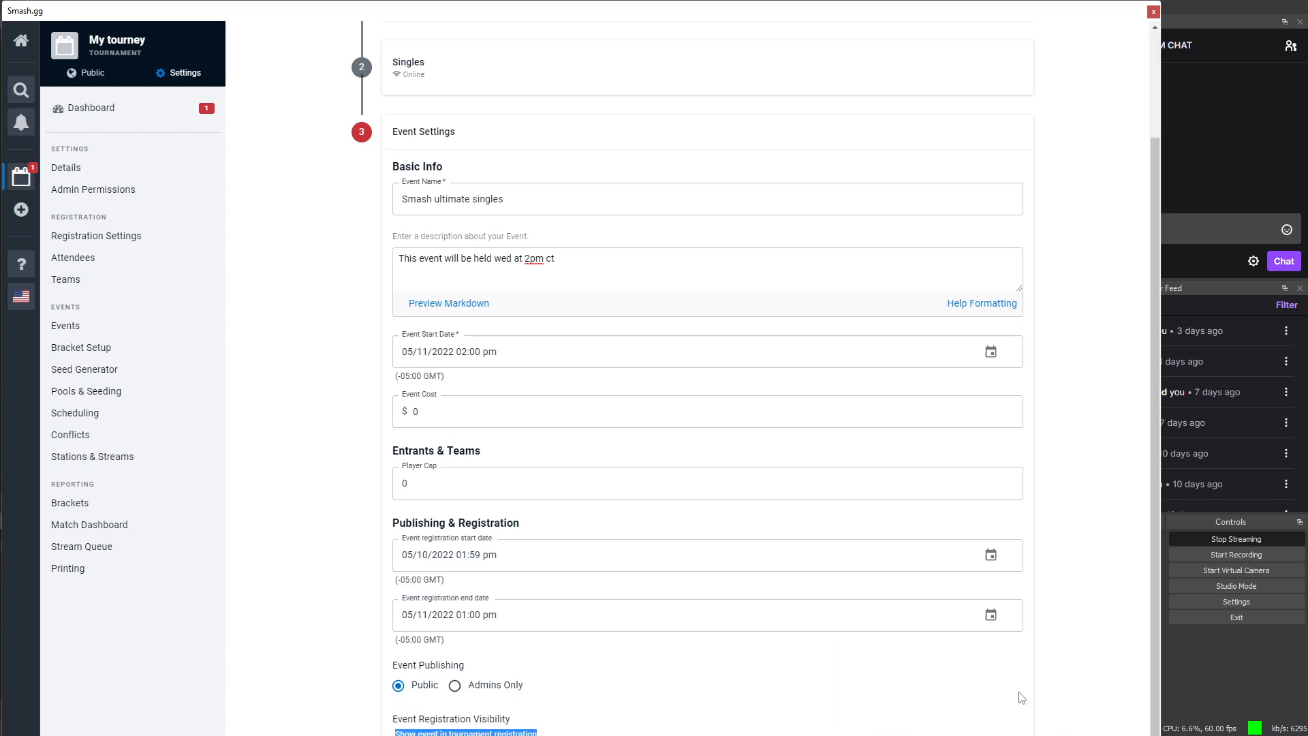
click(1044, 733)
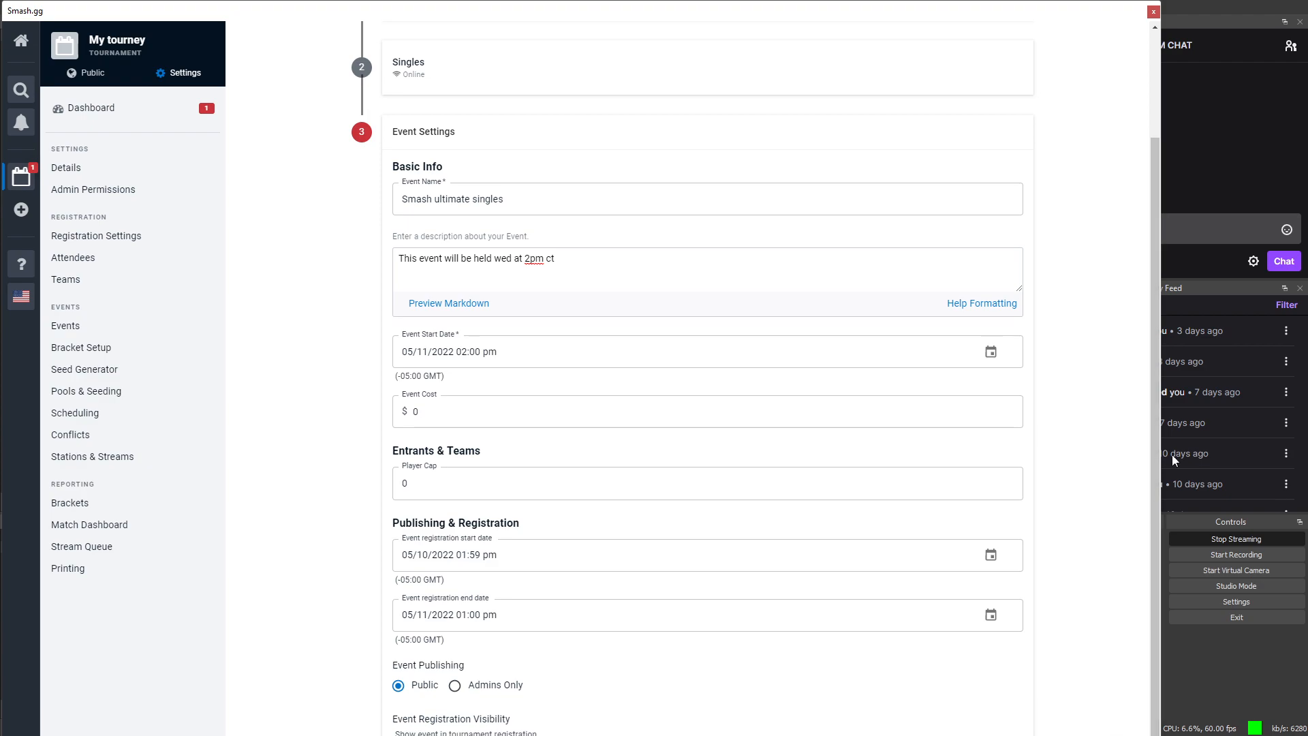
Step: Pop the Smash.gg dock out of OBS Studio as a floating window and reposition it
drag(1013, 15, 972, 15)
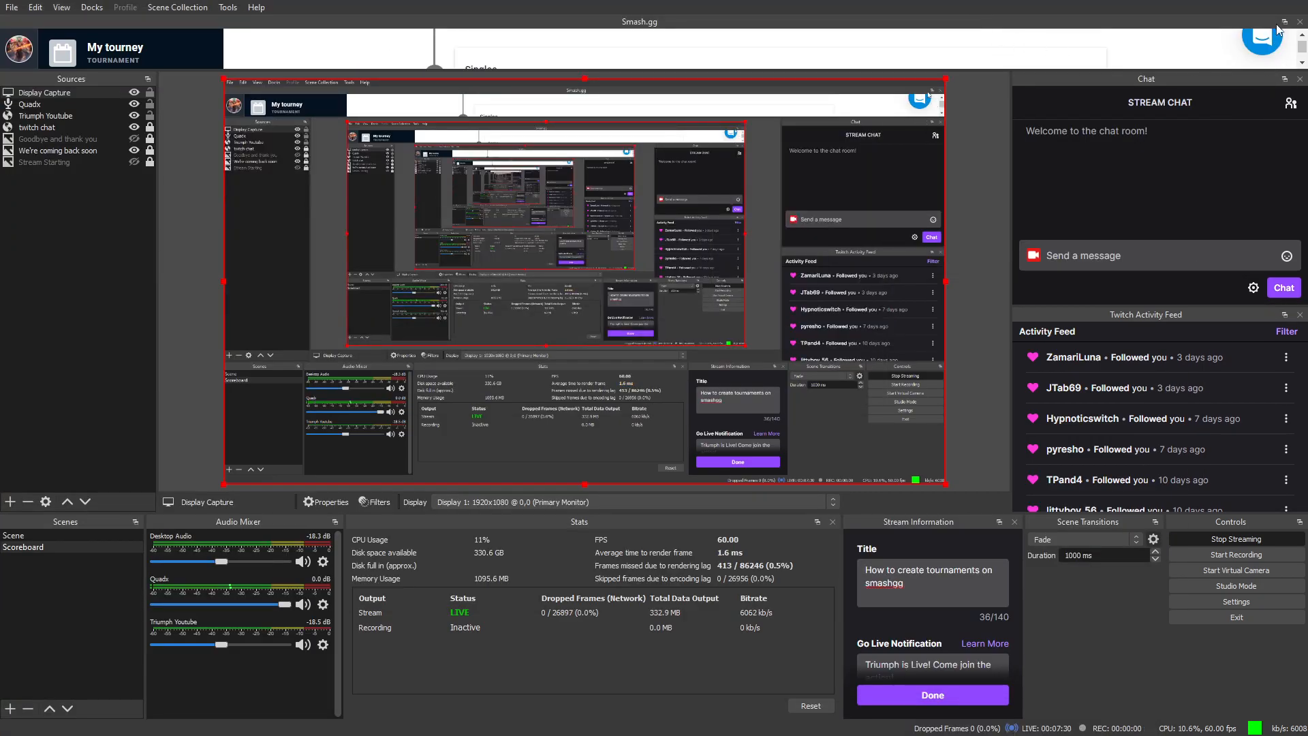
click(1284, 24)
drag(1062, 3, 1145, 24)
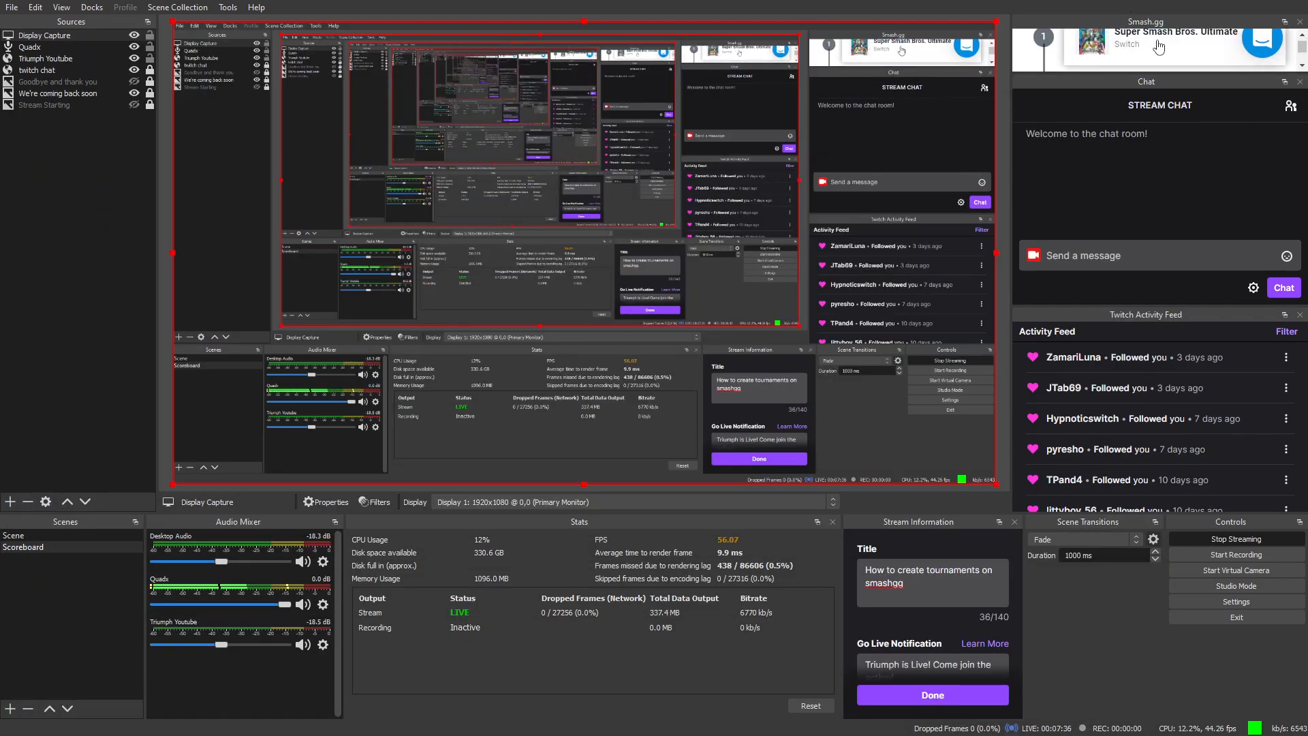
drag(1105, 56, 1183, 38)
click(1284, 22)
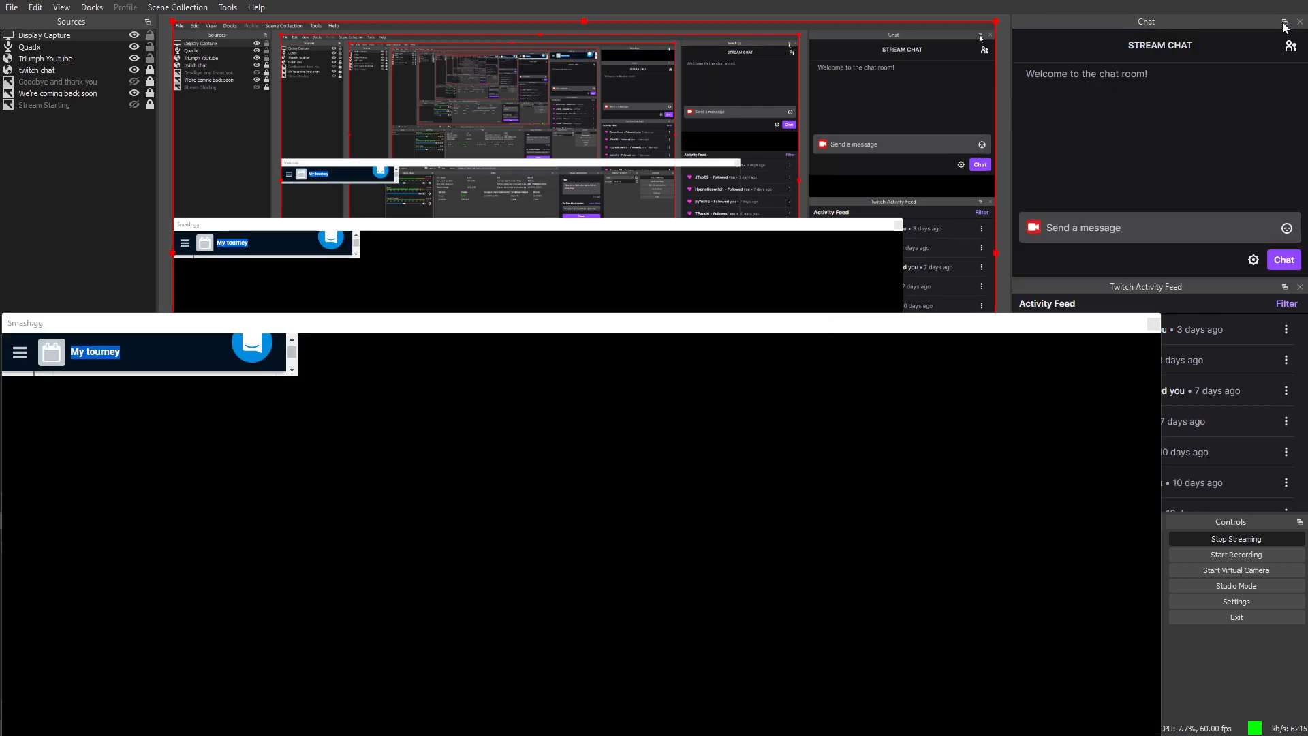
drag(942, 313, 810, 12)
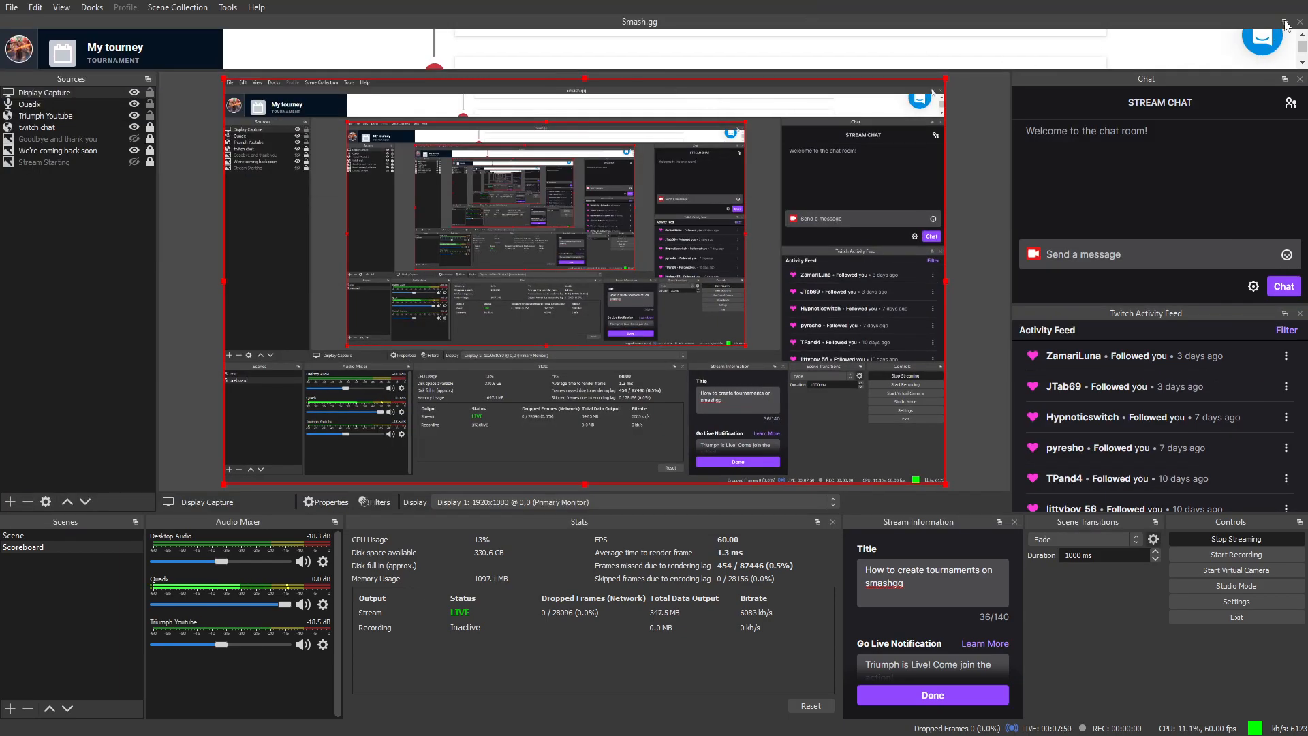
click(1285, 22)
Step: Submit and publish the Smash ultimate singles event with registration May 10th–11th 2022
drag(929, 316, 964, 90)
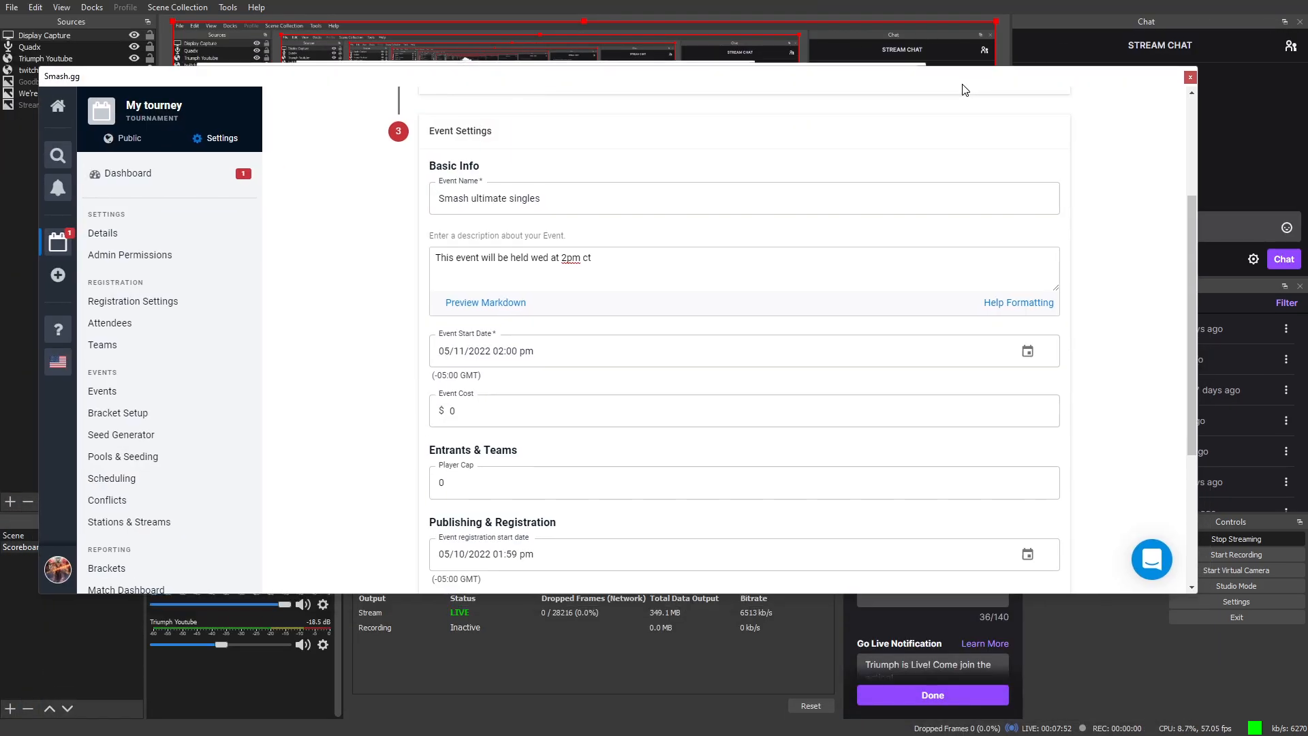
scroll(856, 476, down, 4)
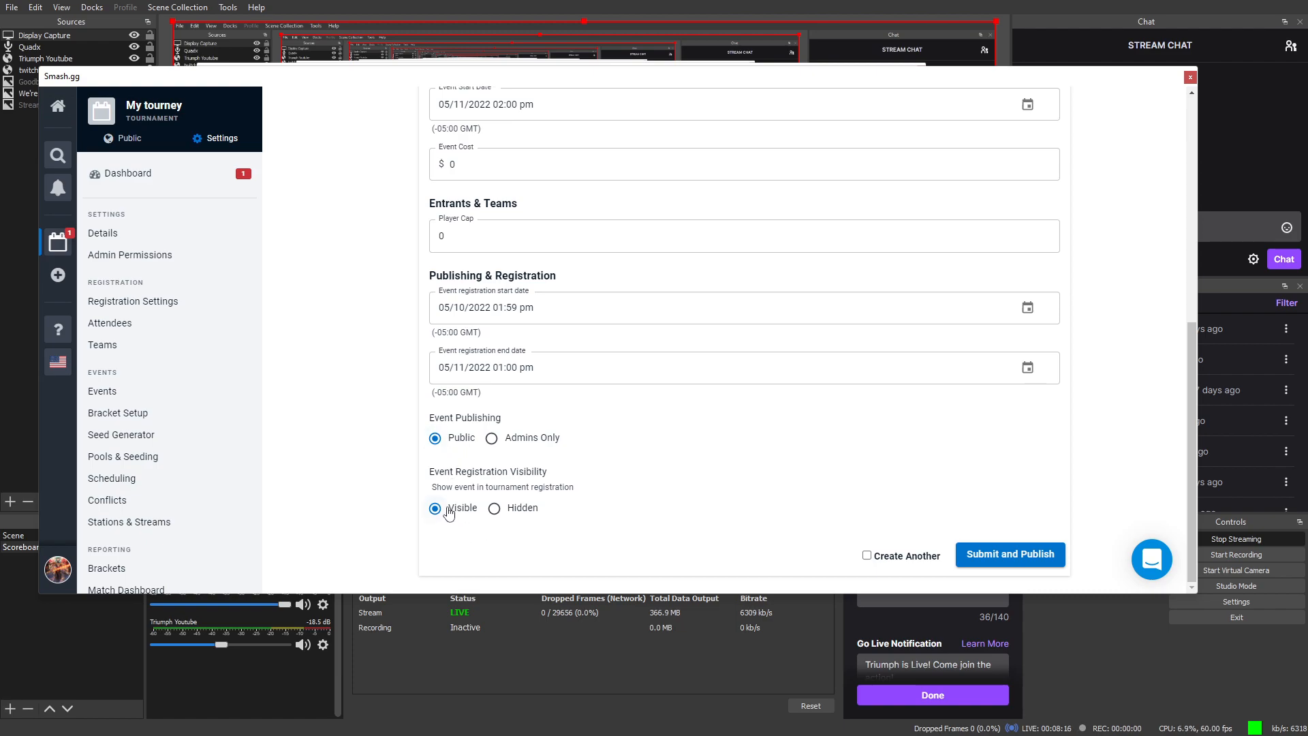
click(986, 563)
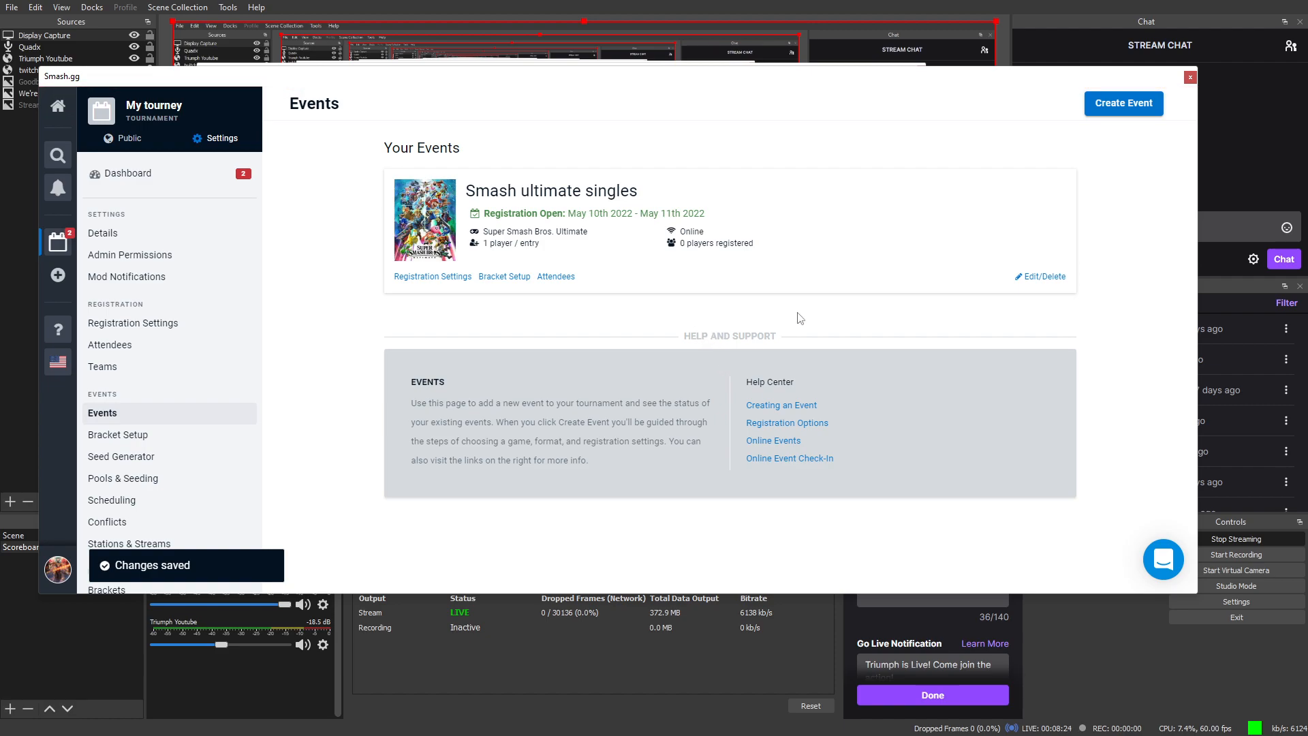
Step: Open the Smash ultimate singles settings on its Registration page
click(1040, 277)
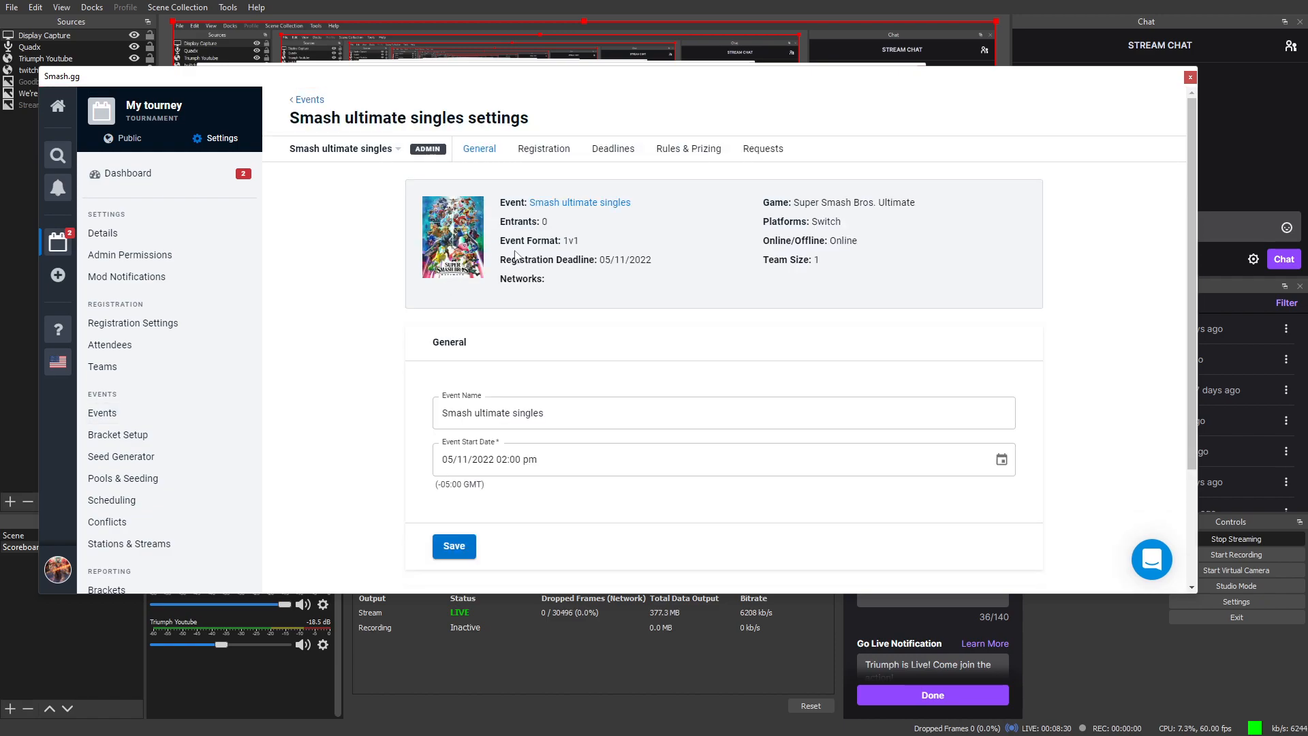
scroll(639, 412, down, 2)
scroll(611, 443, up, 2)
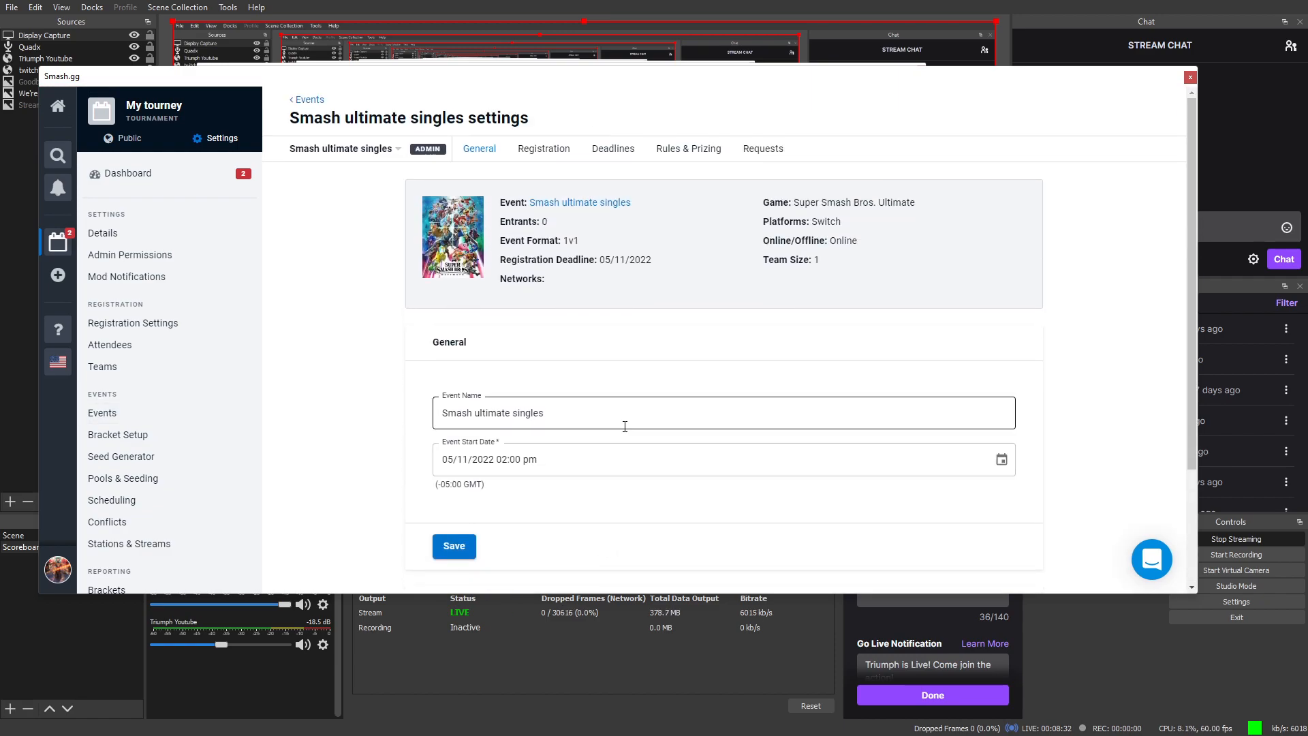
click(543, 149)
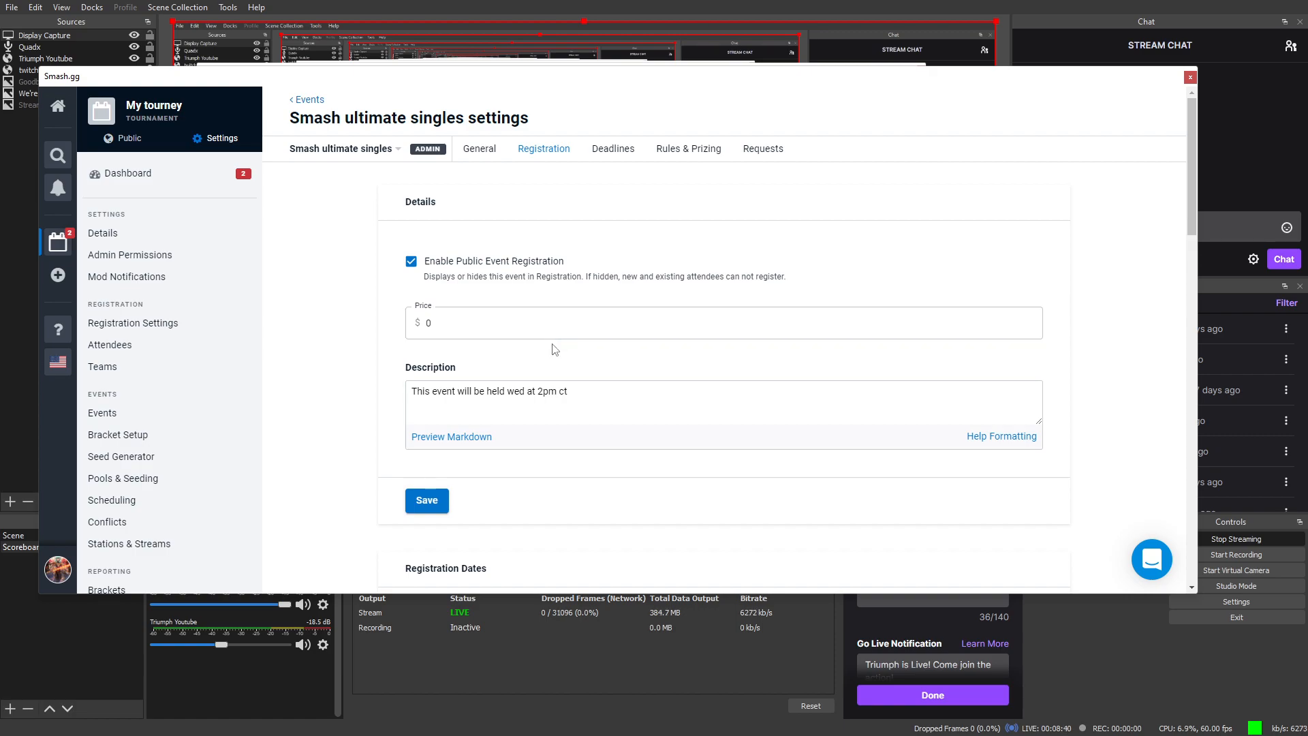
Step: Keep Bracket as the phase for new entrants and save the selection
scroll(587, 364, down, 3)
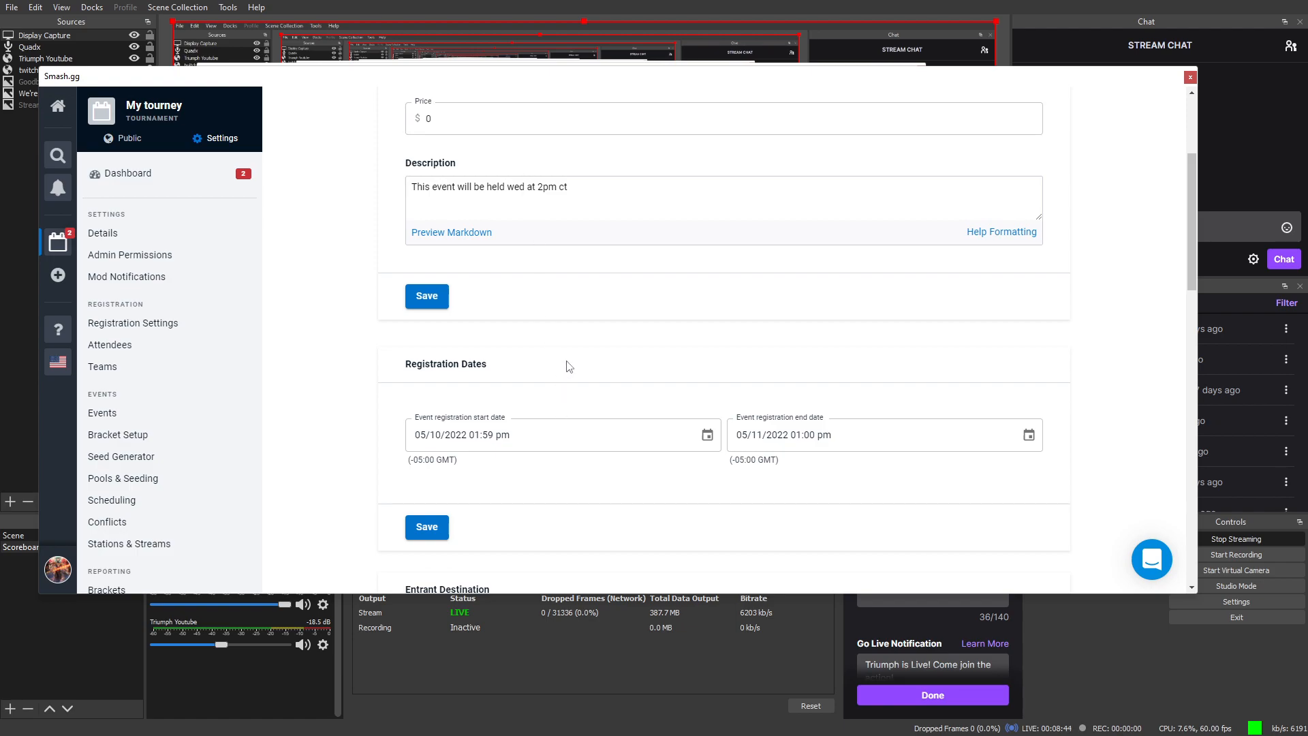
scroll(576, 385, down, 2)
scroll(562, 368, down, 3)
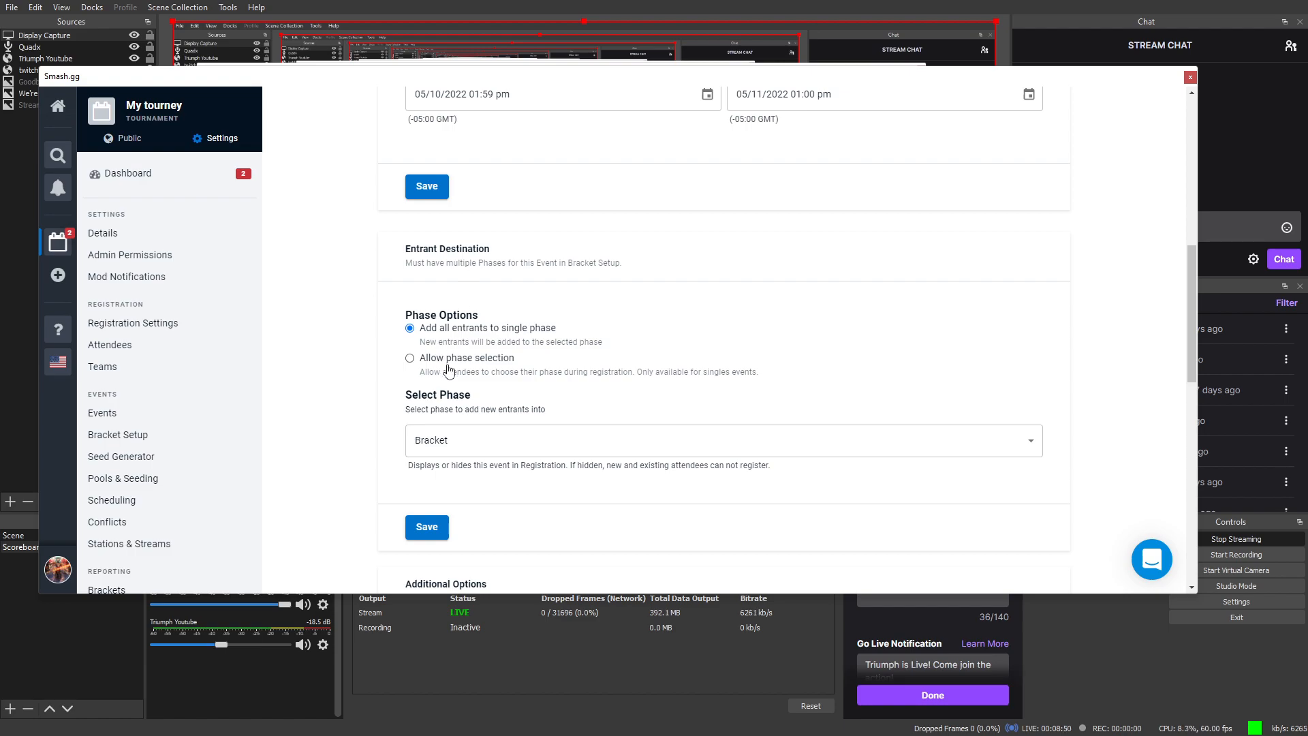
scroll(516, 370, down, 2)
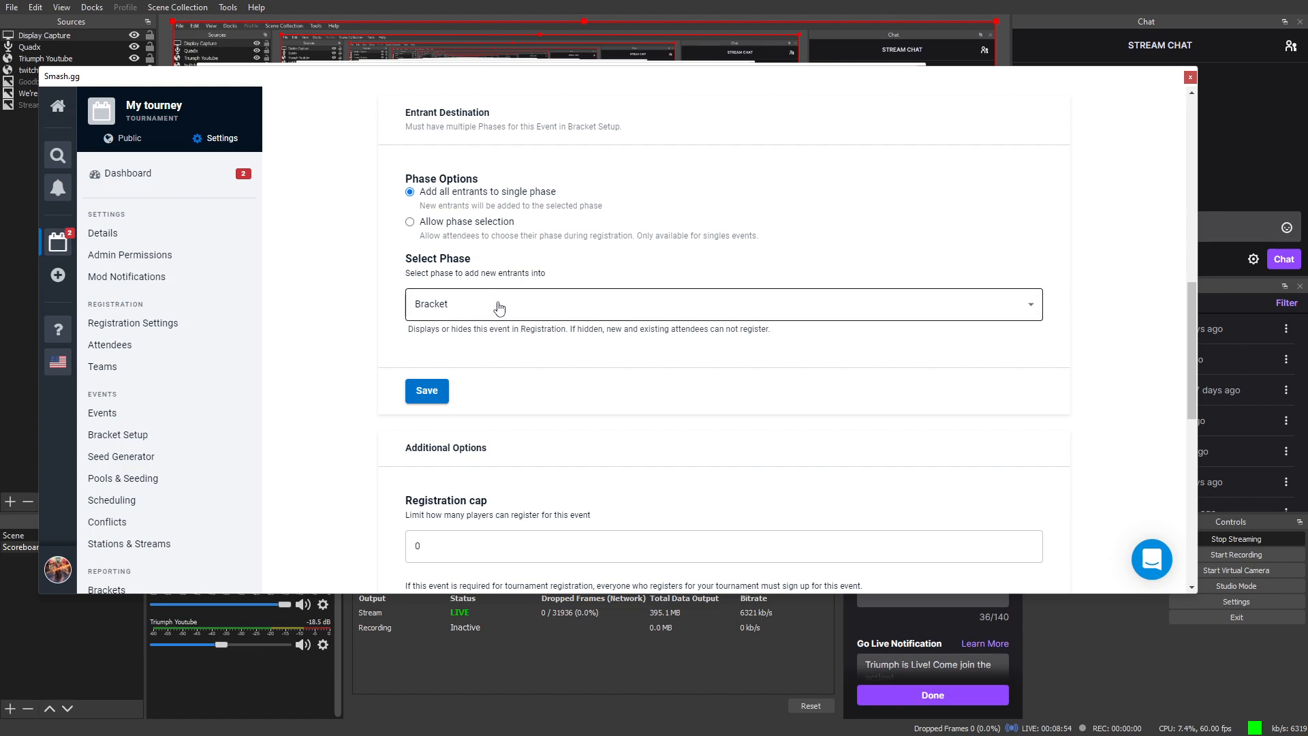
click(1013, 306)
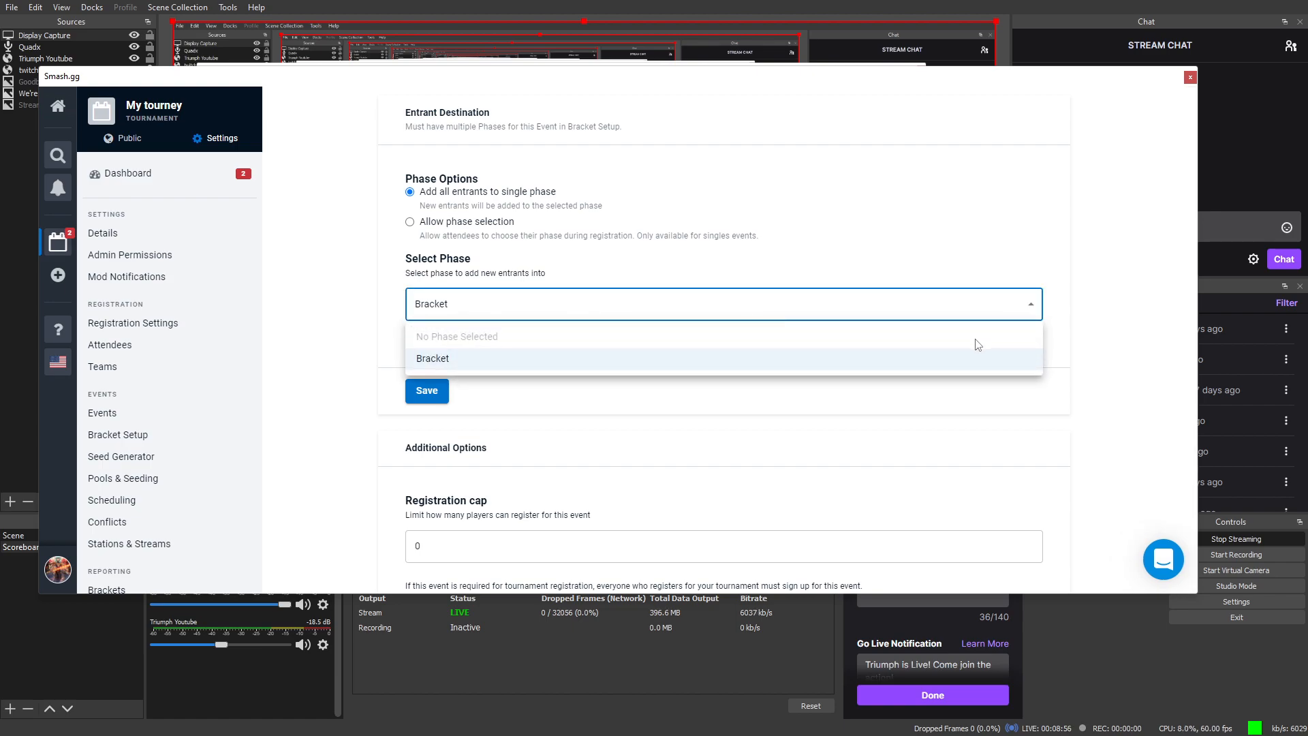
click(879, 362)
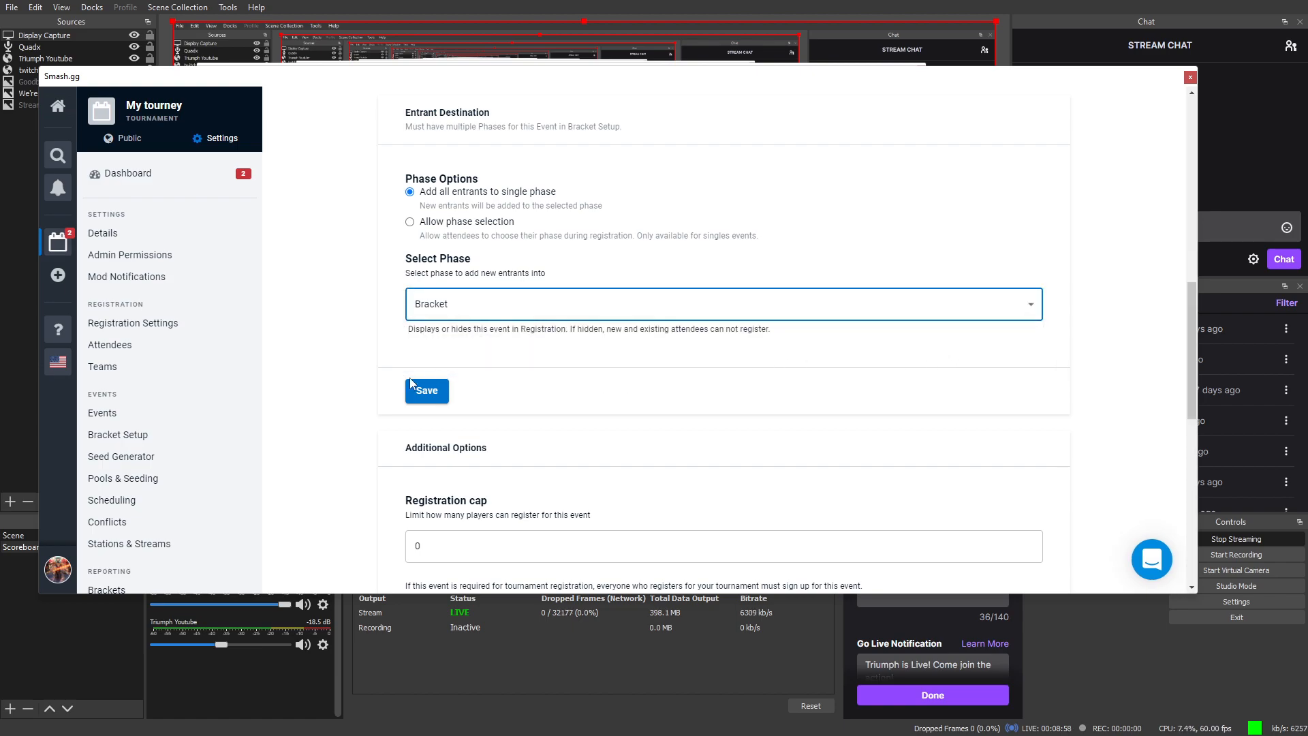
scroll(401, 361, down, 2)
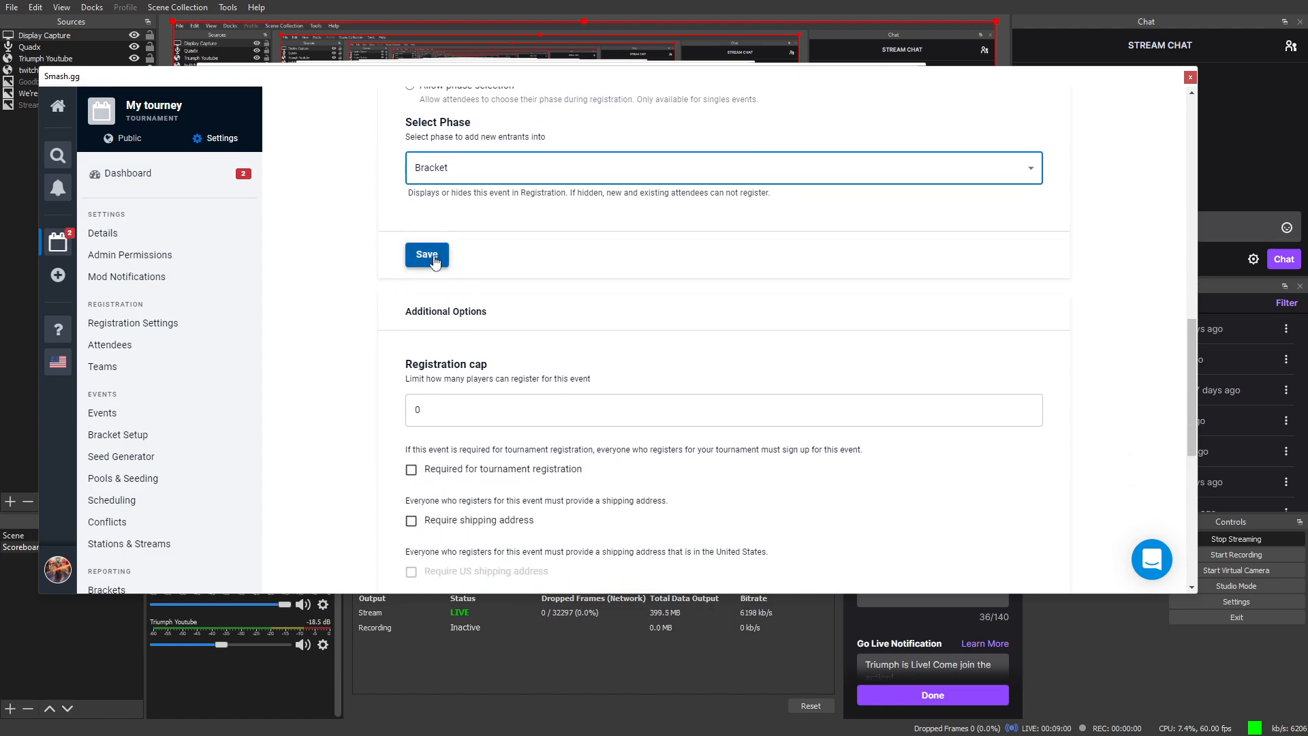
click(428, 257)
Step: Review the registration options: public registration enabled, price 0 and registration cap 0
scroll(426, 279, up, 3)
scroll(442, 291, down, 5)
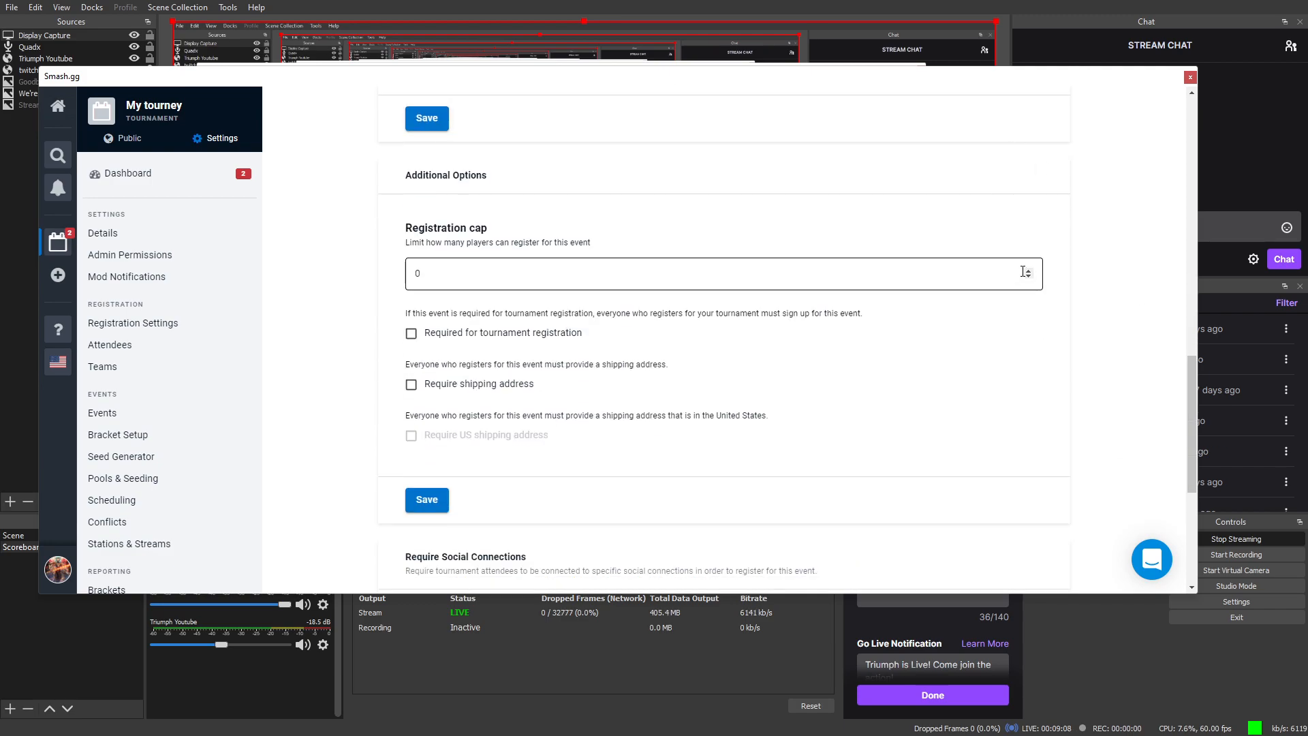
scroll(555, 351, down, 4)
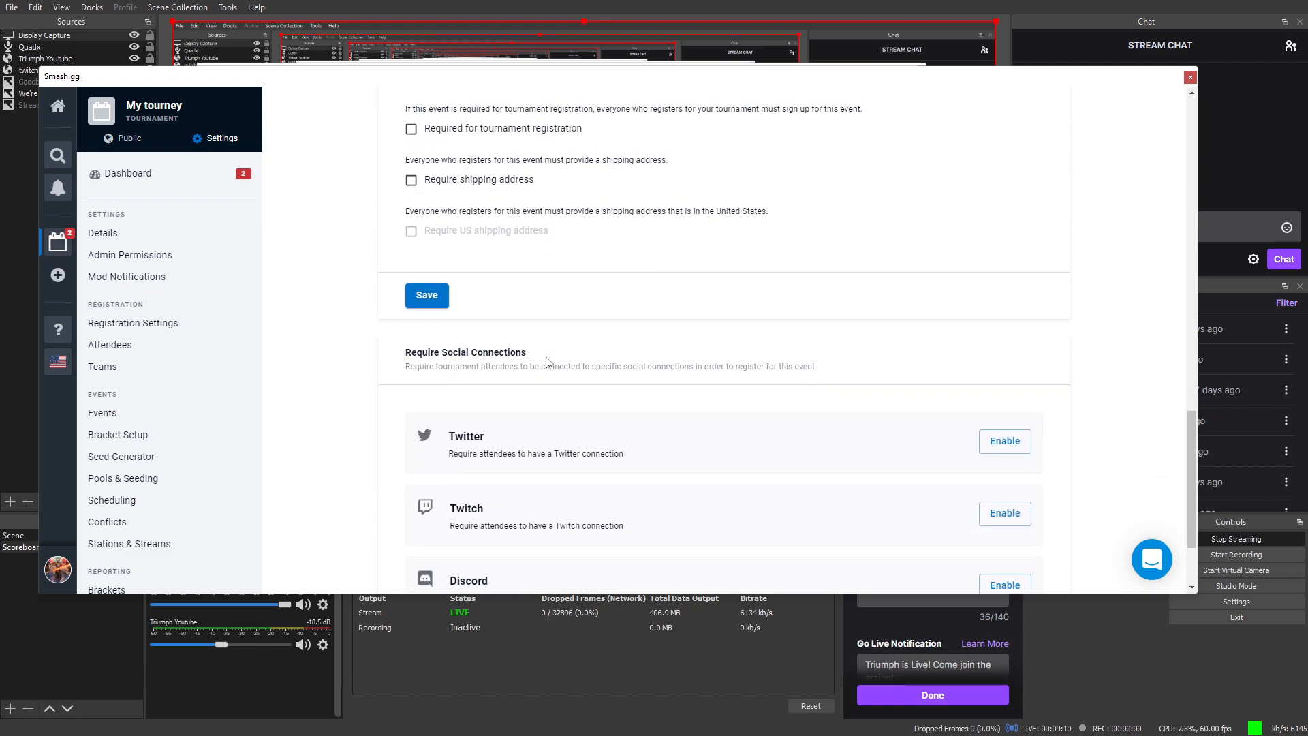
scroll(556, 375, down, 1)
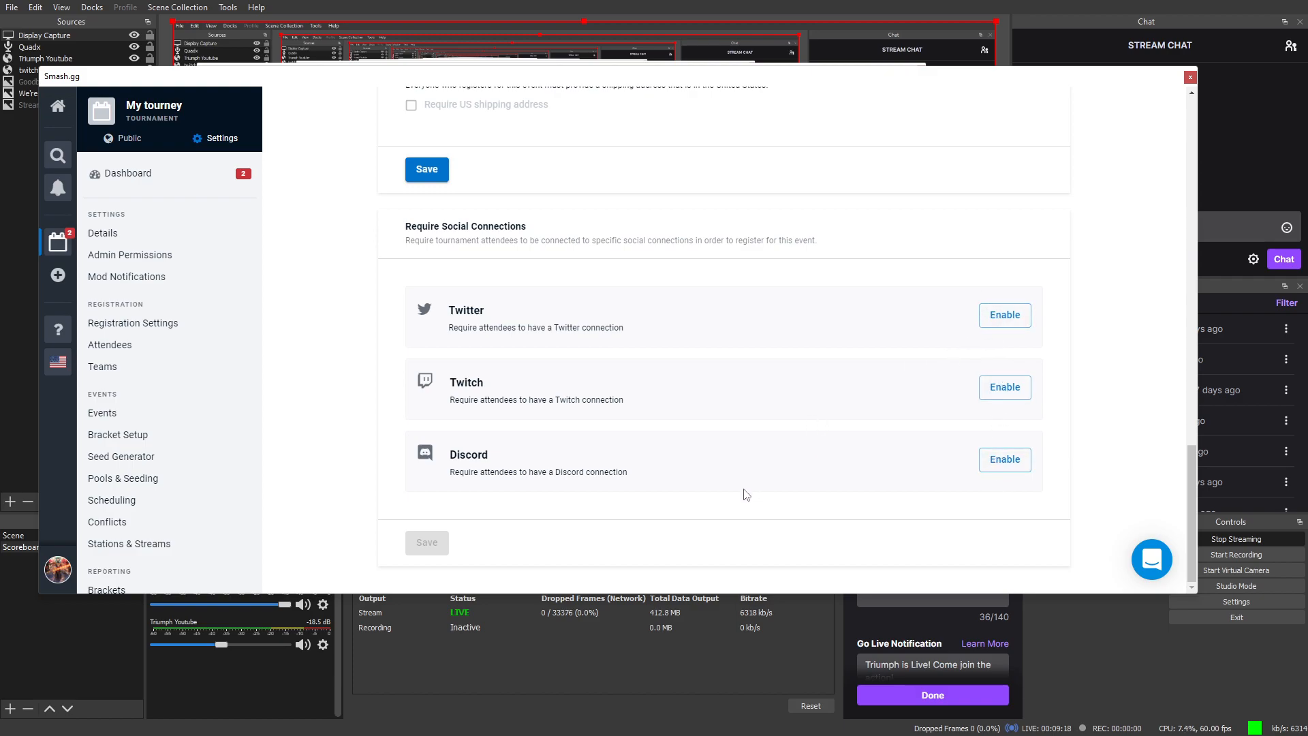
scroll(743, 489, up, 4)
scroll(742, 488, down, 4)
scroll(531, 430, up, 15)
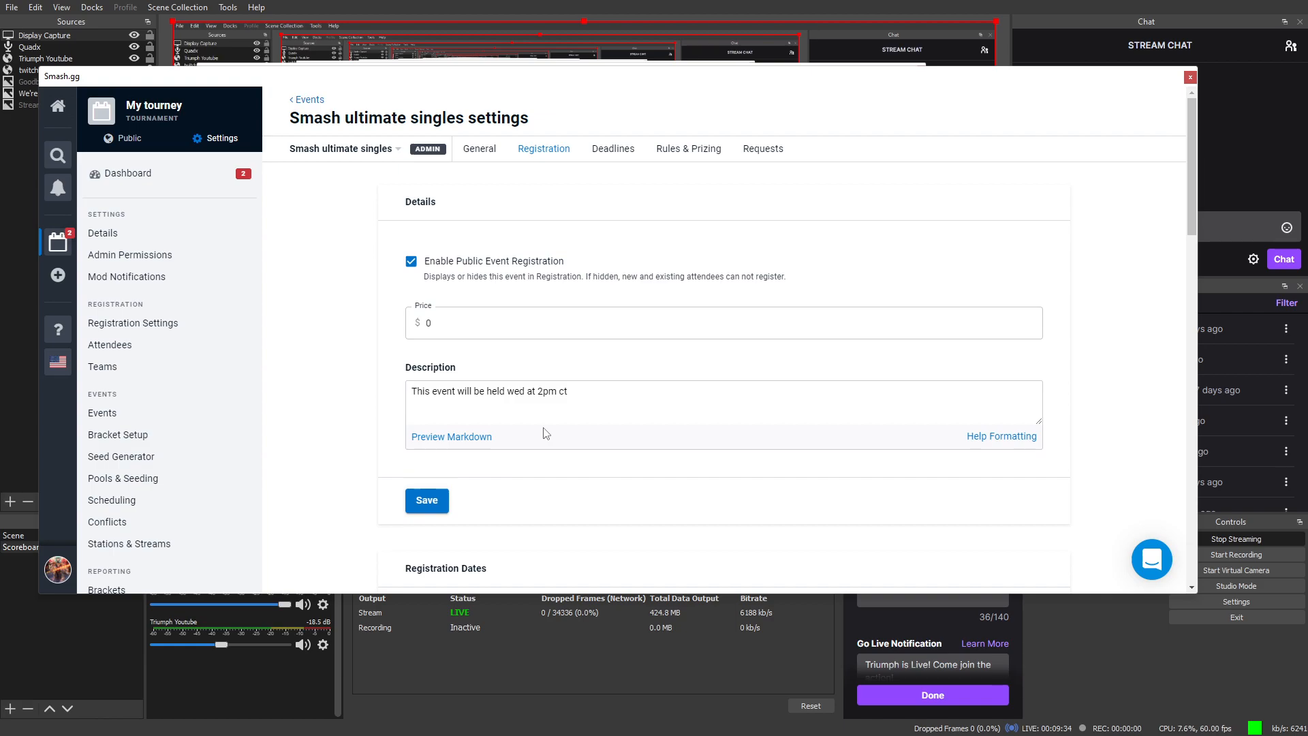
scroll(611, 540, down, 15)
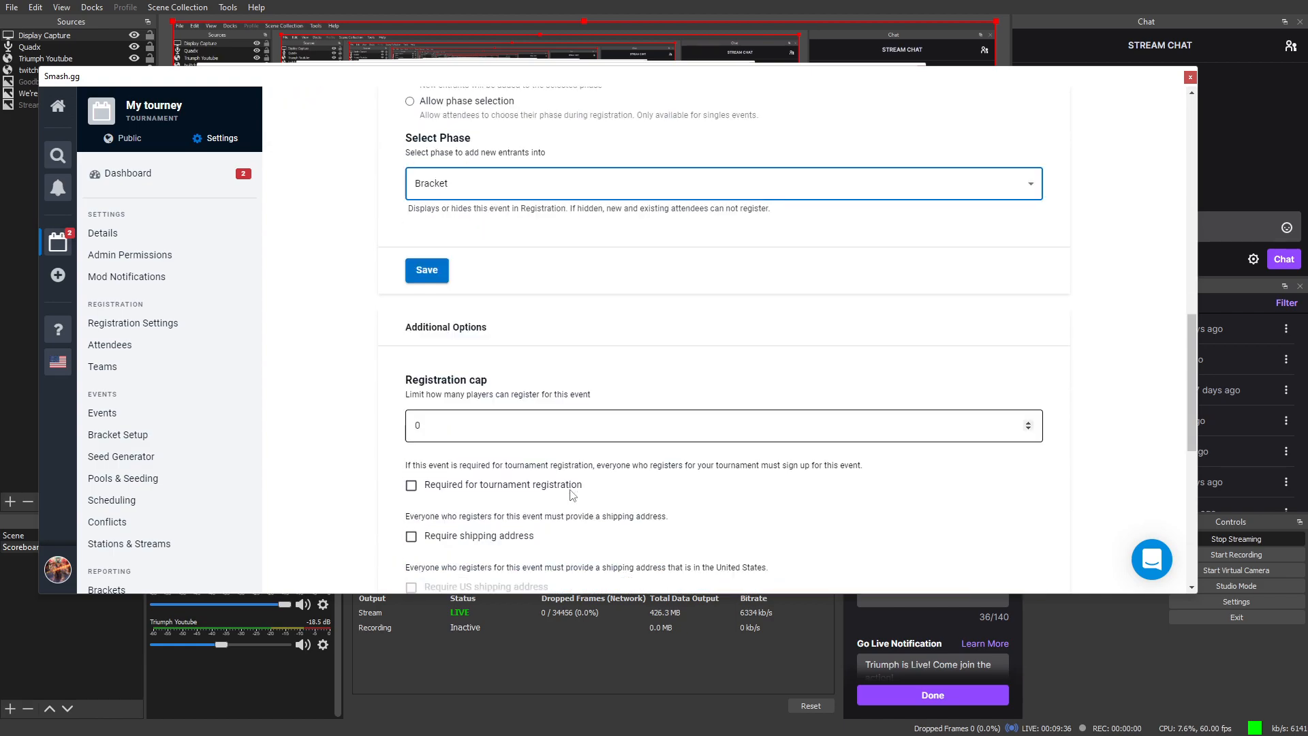
scroll(573, 468, up, 6)
scroll(573, 468, up, 10)
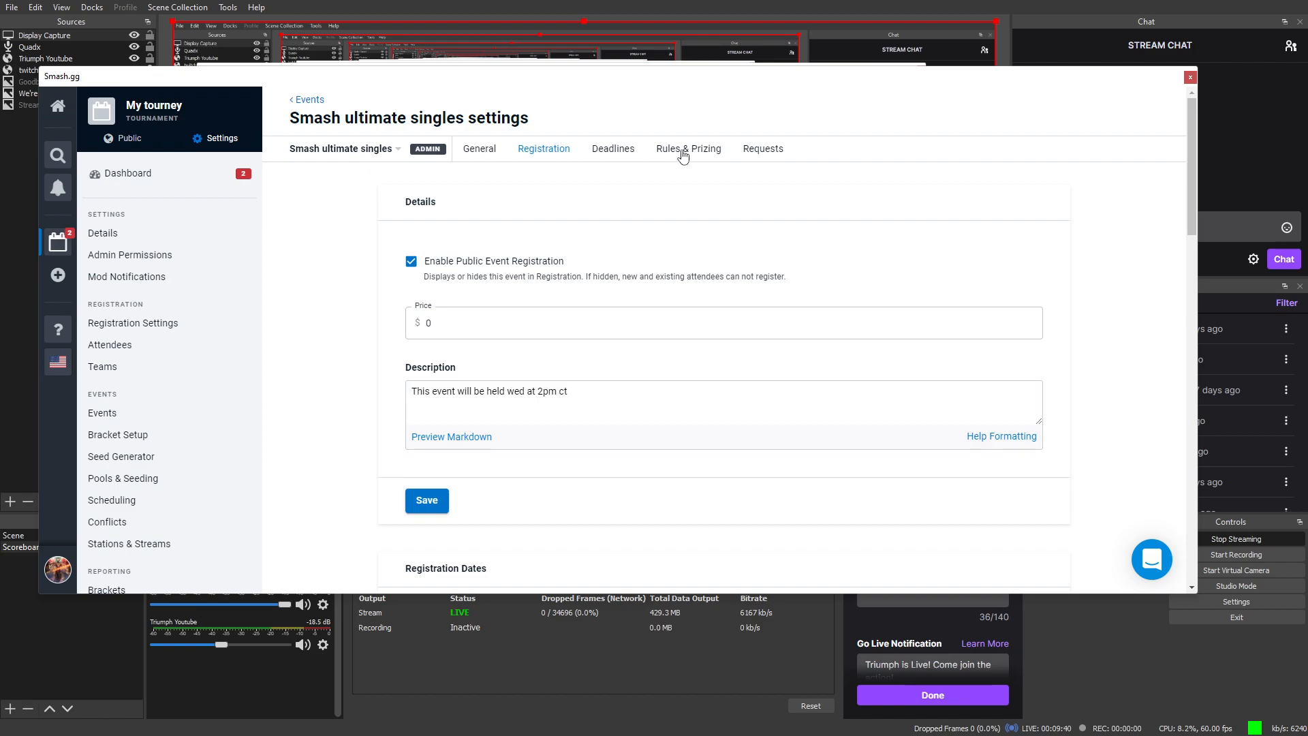
click(612, 158)
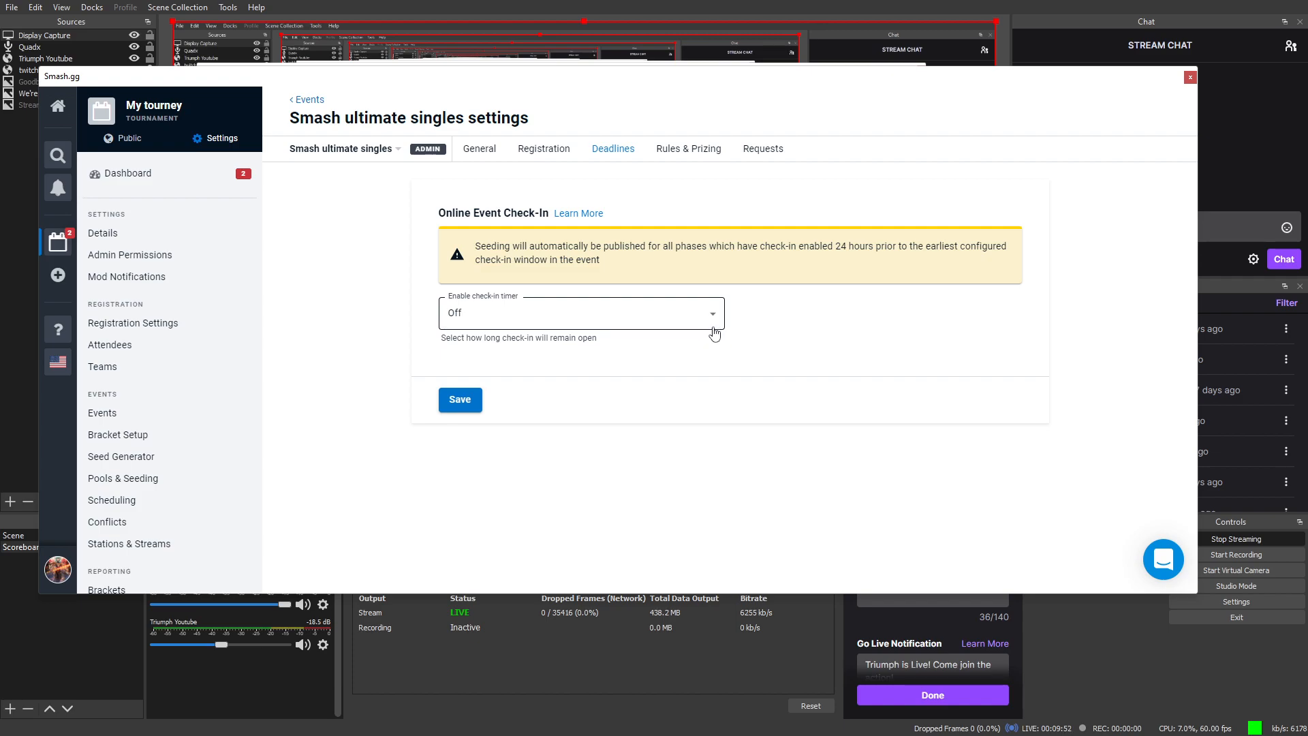
Step: Leave the online check-in timer Off and view the empty Rules & Prizing fields
click(715, 327)
click(716, 330)
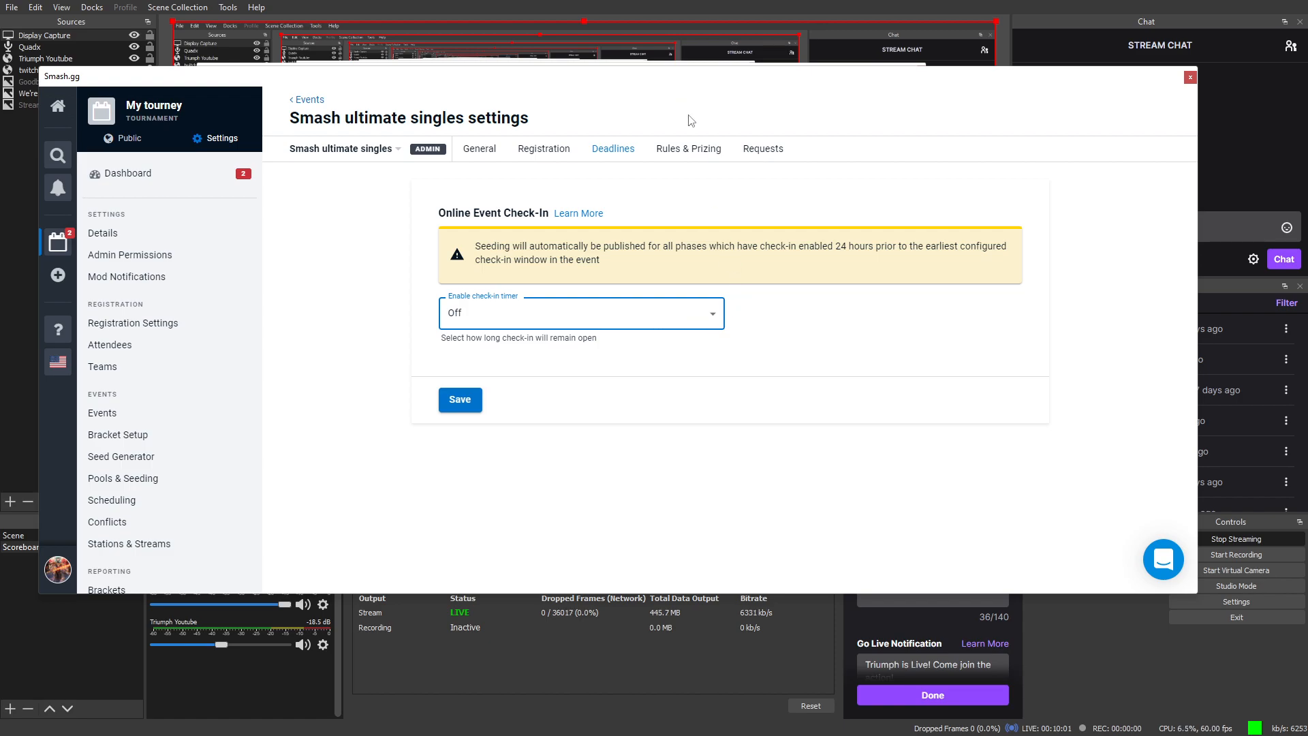
click(707, 150)
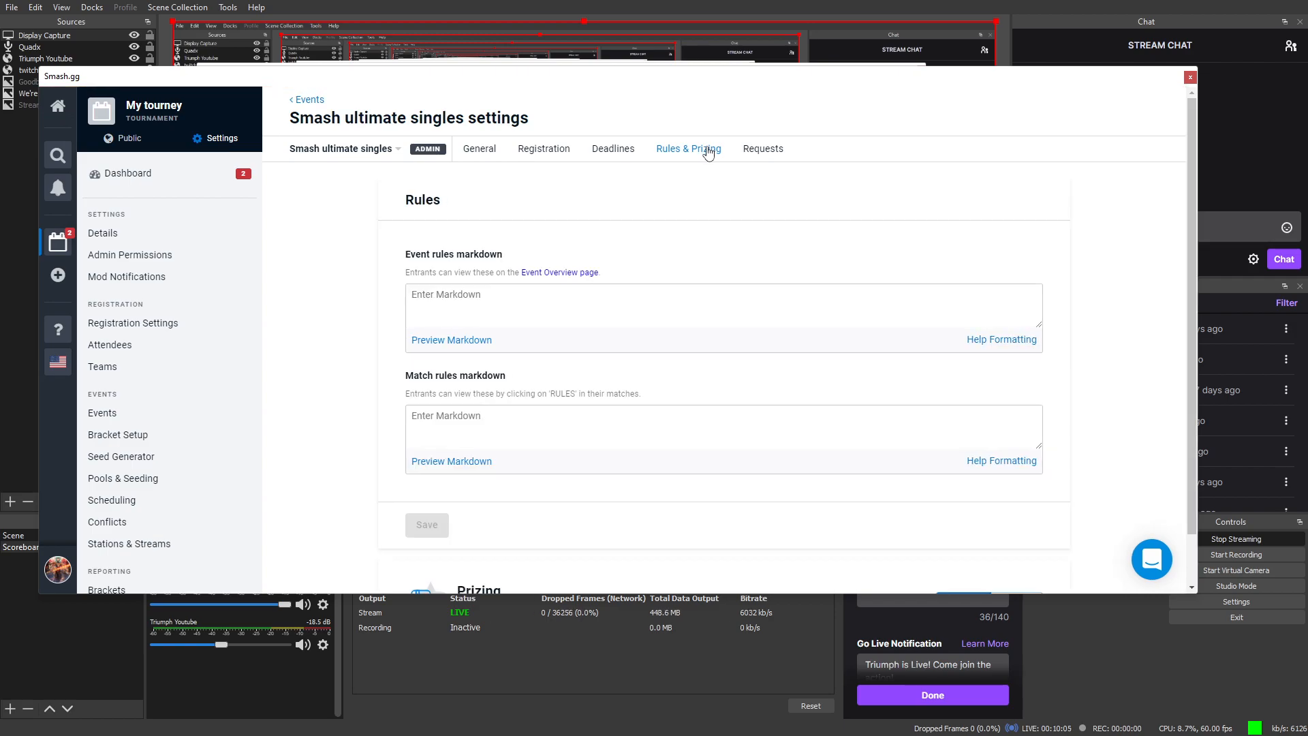
click(613, 149)
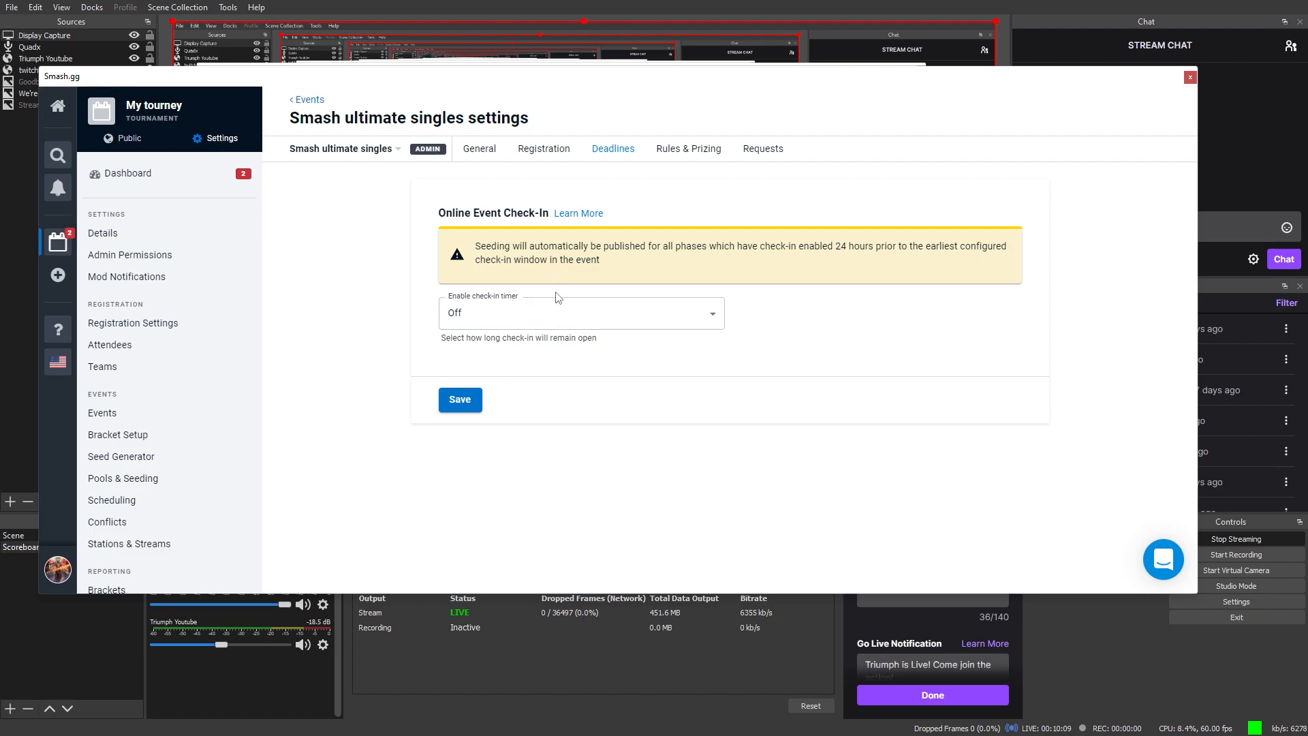
click(688, 156)
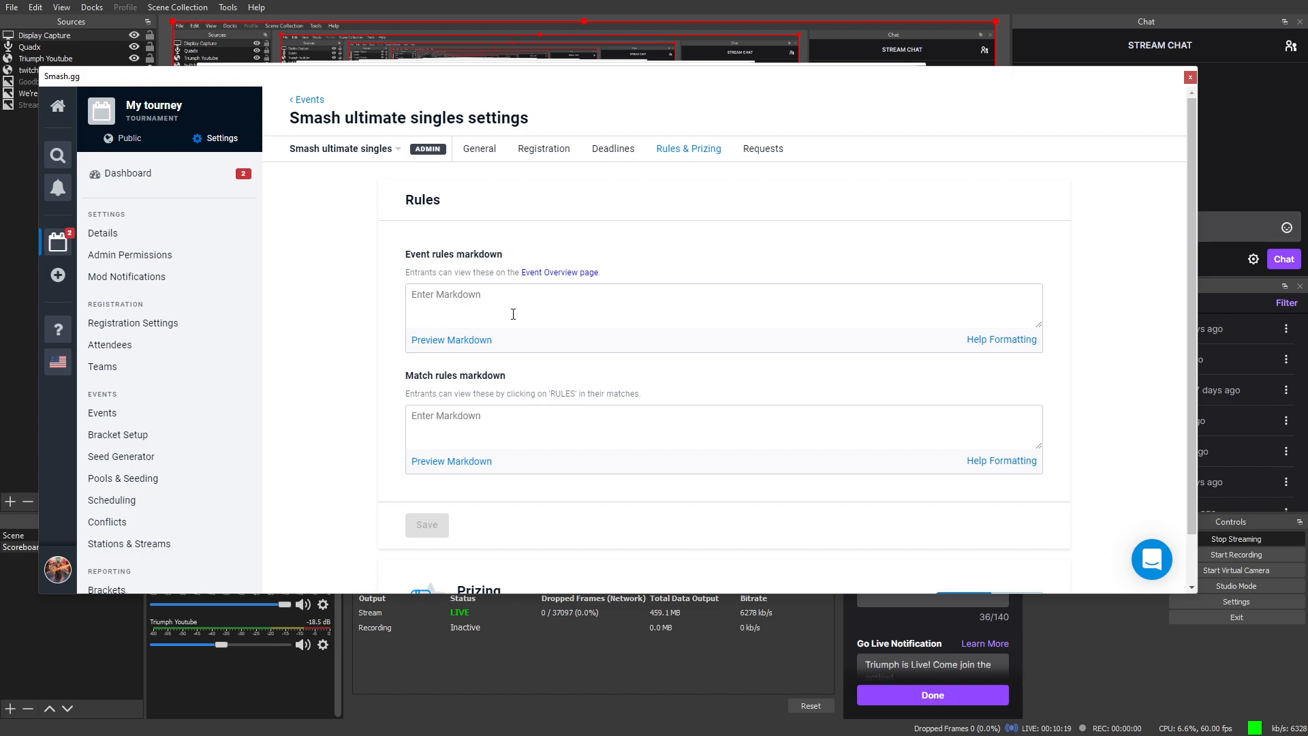
scroll(515, 316, down, 1)
scroll(526, 313, up, 1)
click(529, 313)
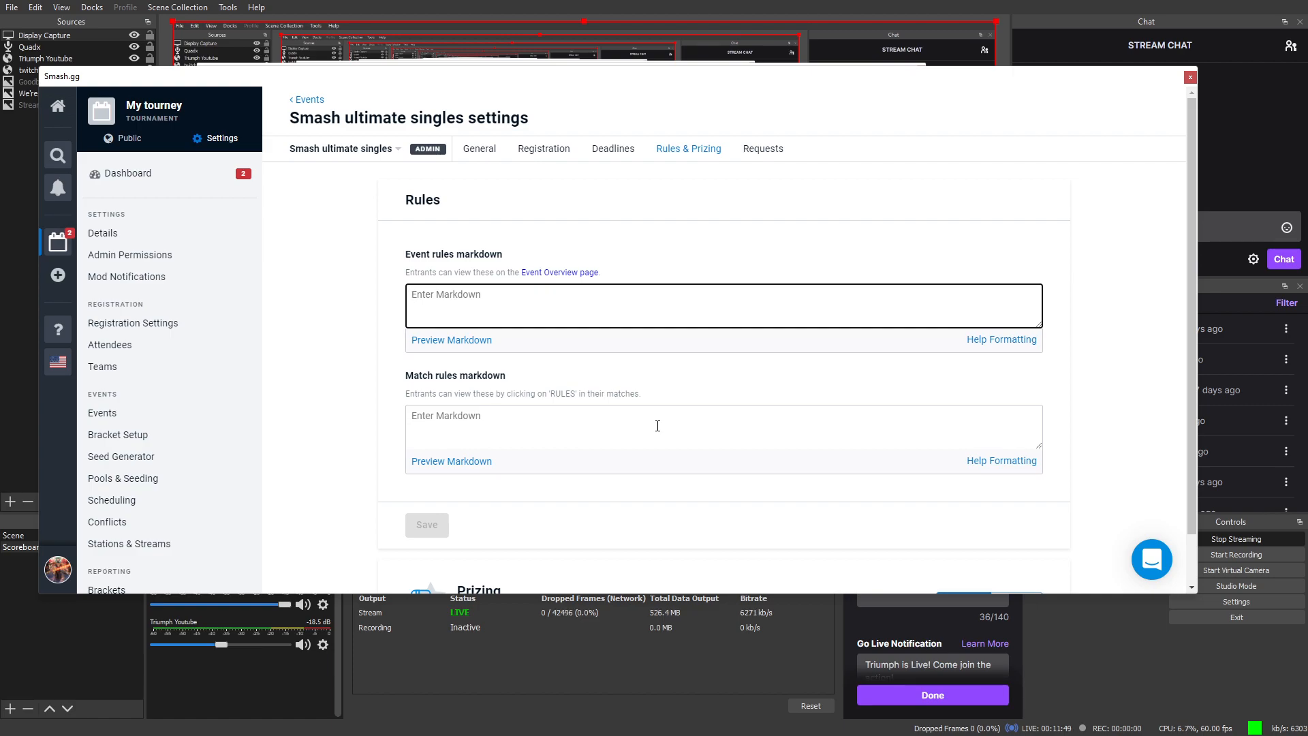
scroll(633, 391, down, 1)
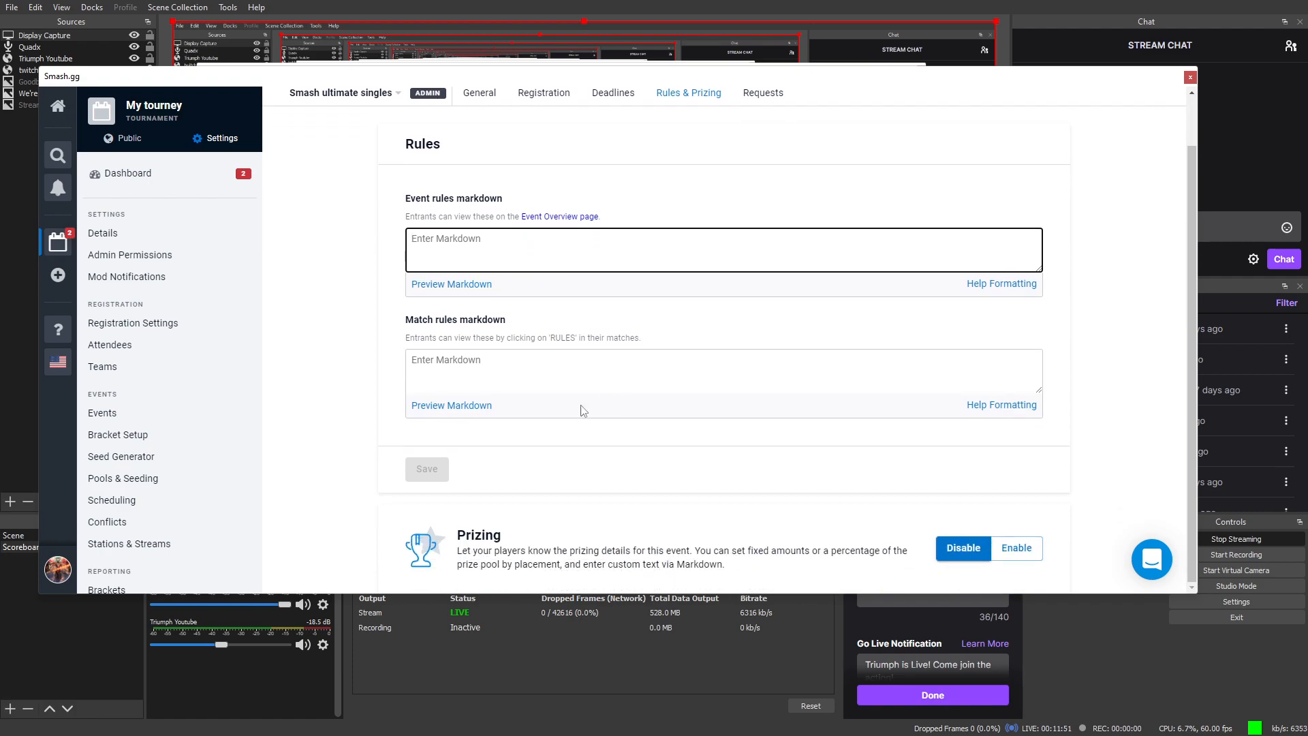
scroll(413, 136, up, 1)
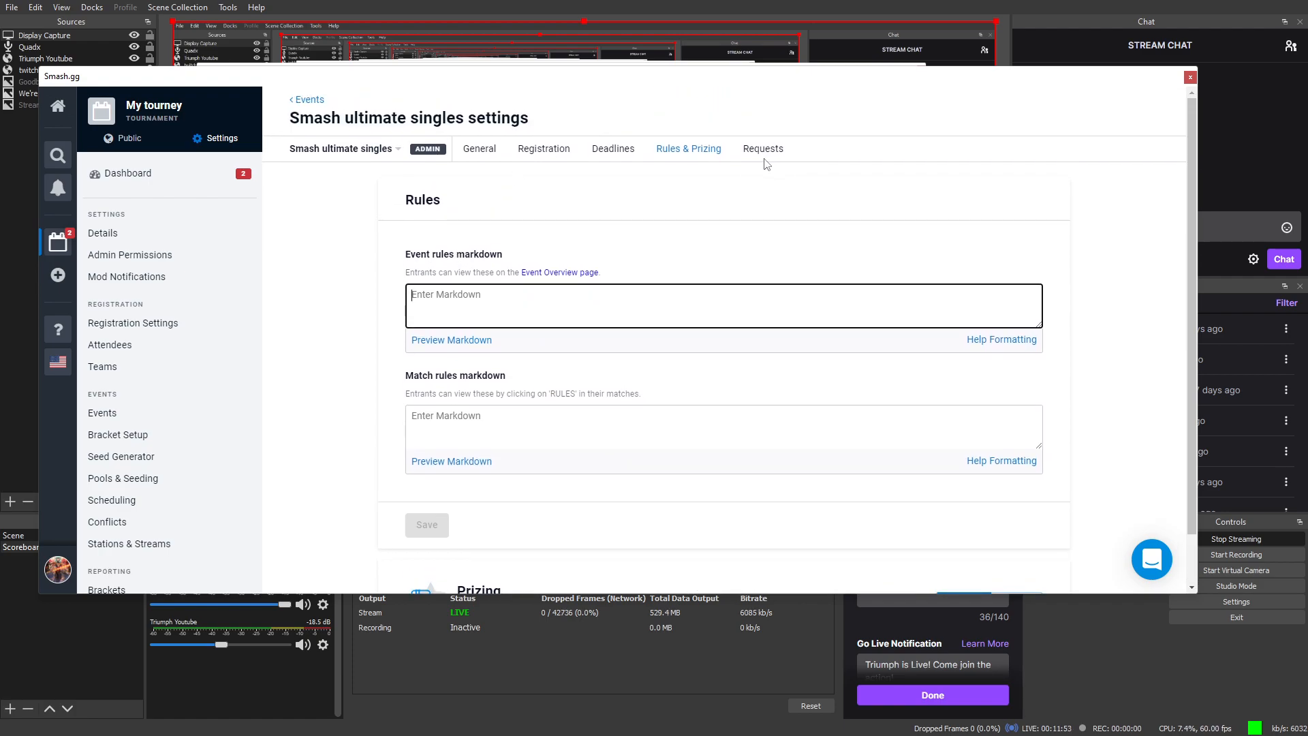
click(752, 151)
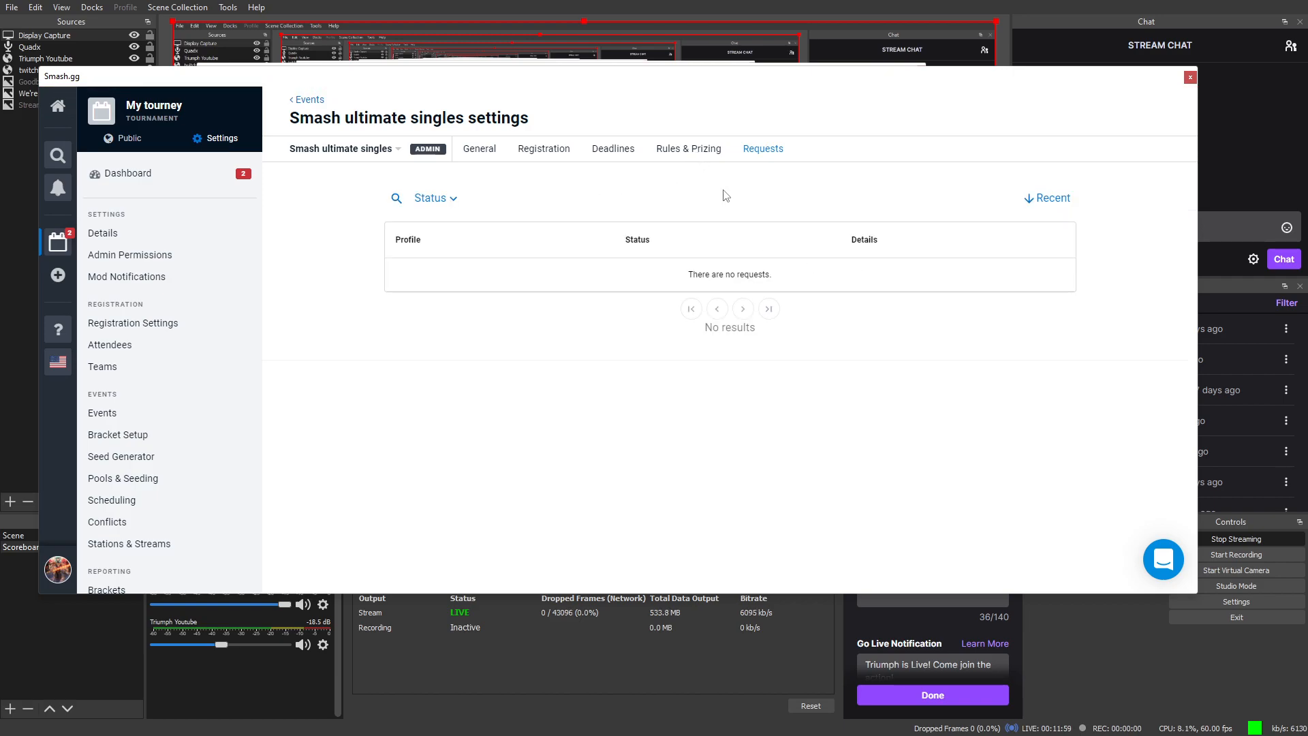
click(698, 148)
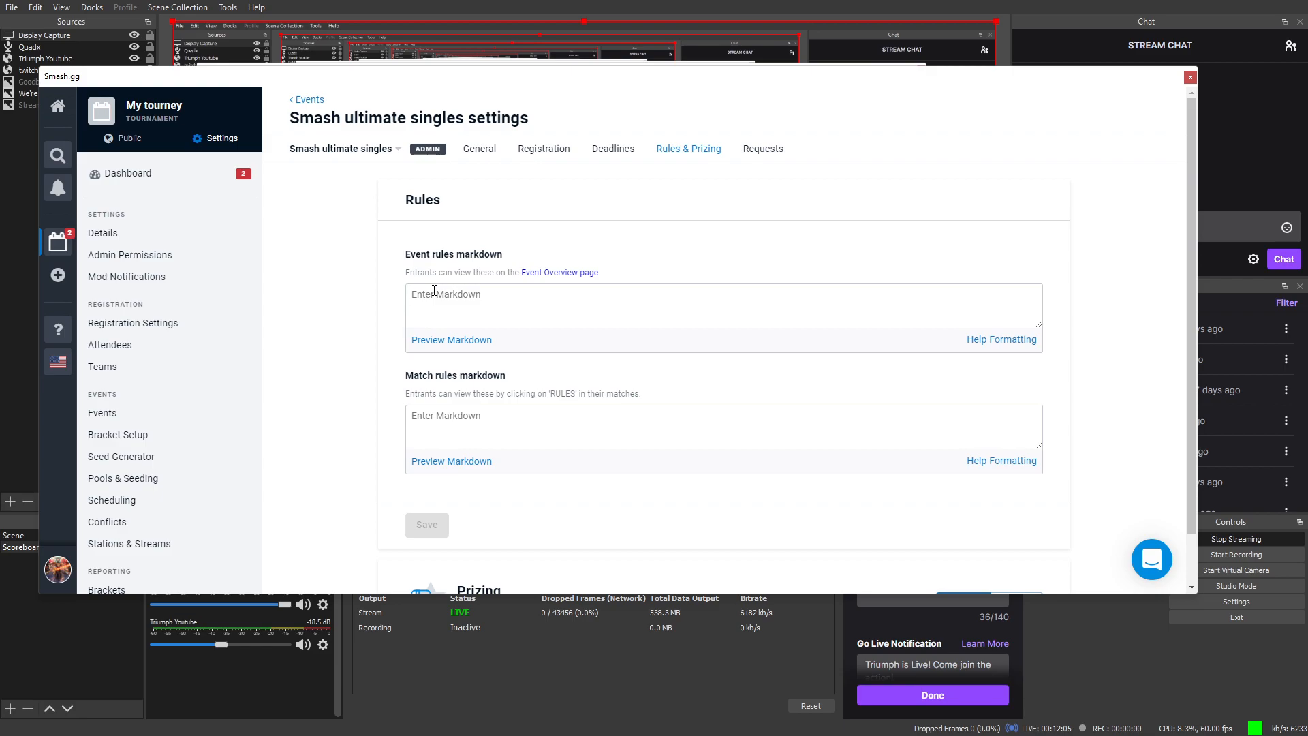
Step: View My tourney's public homepage, which is unpublished and has no events
click(103, 127)
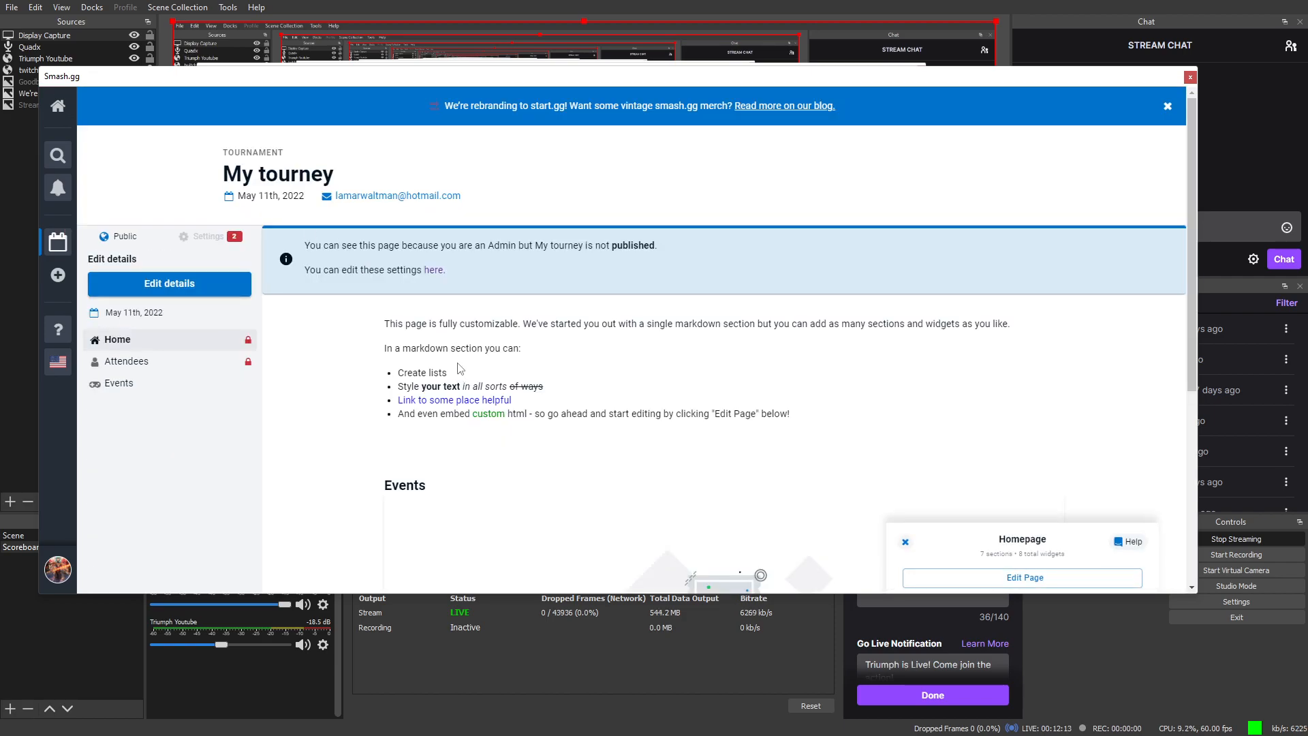
scroll(461, 369, down, 5)
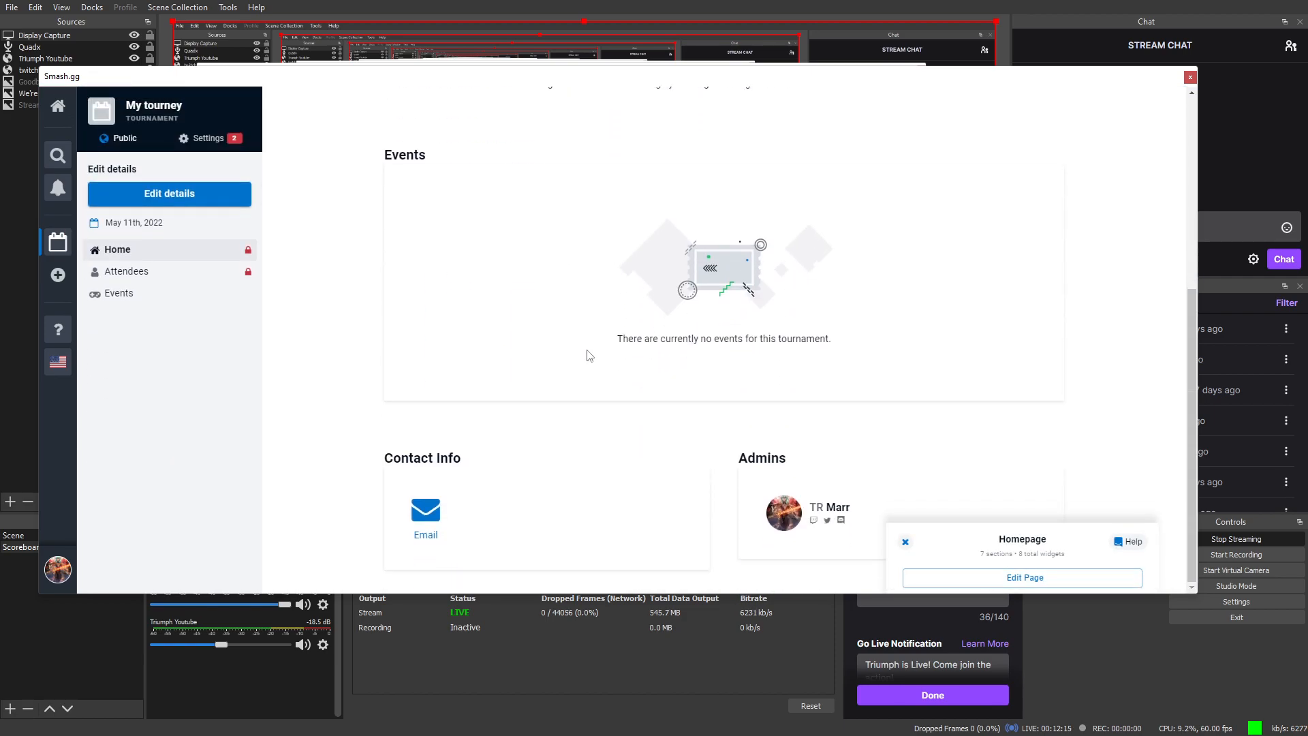
scroll(688, 322, up, 5)
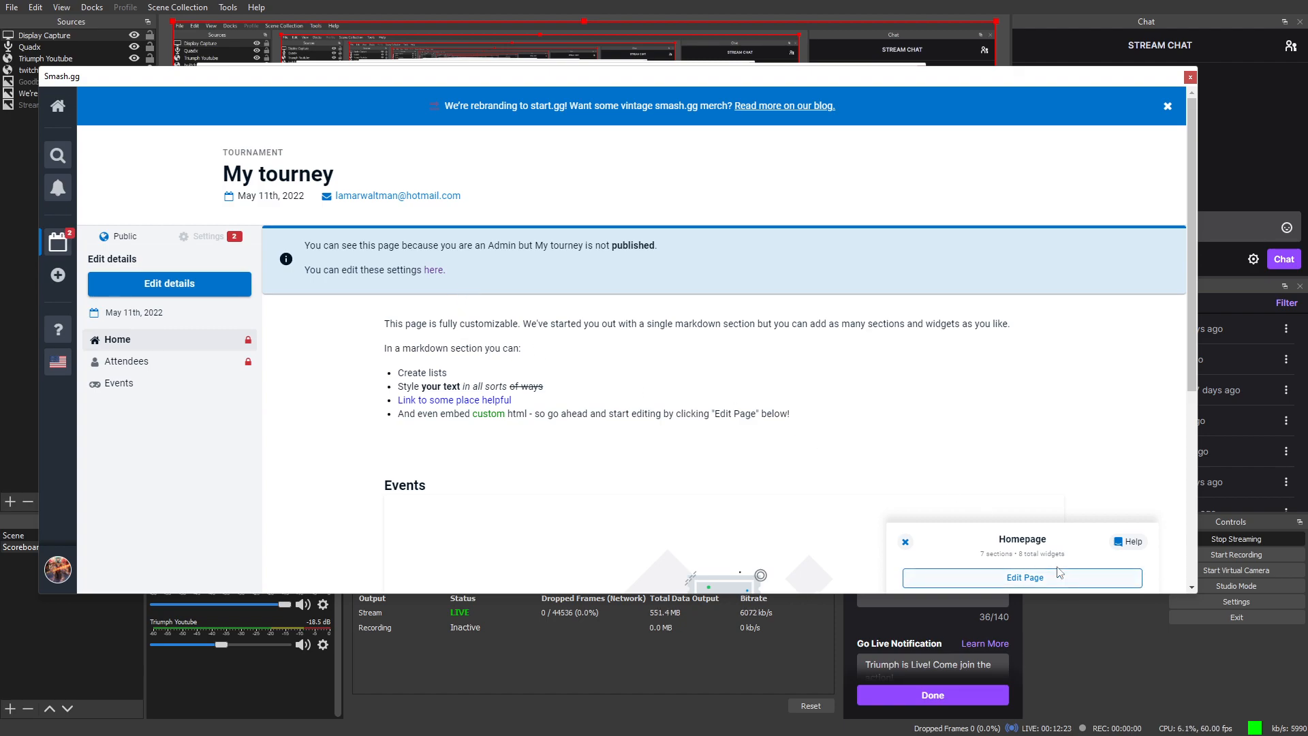
Step: Put the My tourney homepage into edit mode and review its markdown, events and contact sections
click(1050, 584)
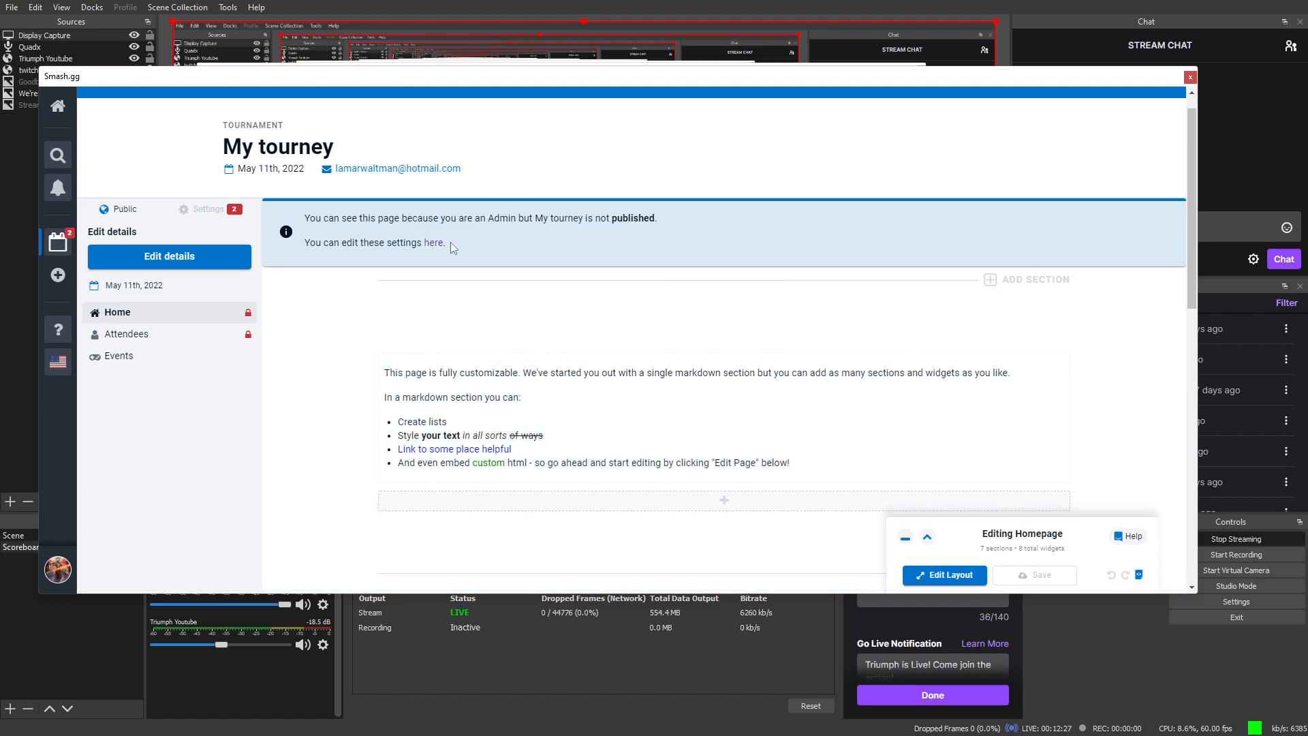
scroll(785, 295, down, 4)
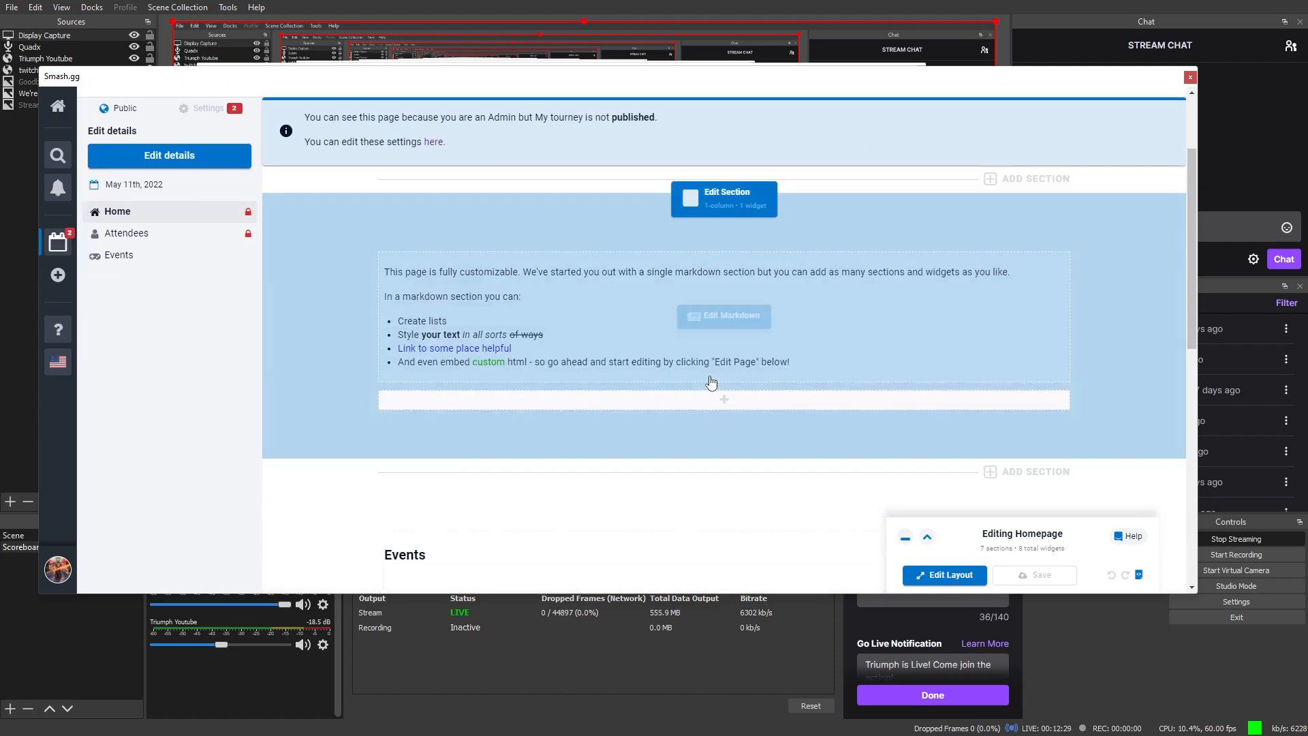
scroll(582, 271, up, 2)
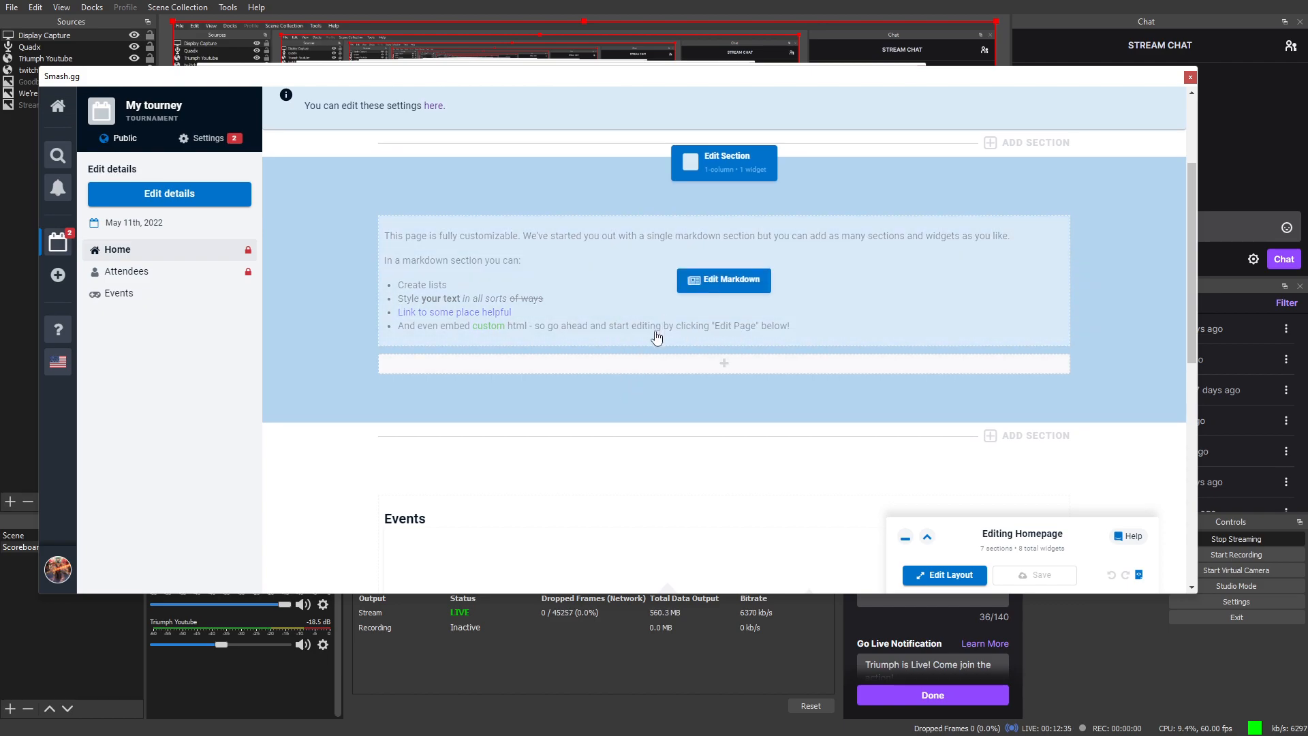
scroll(778, 395, down, 3)
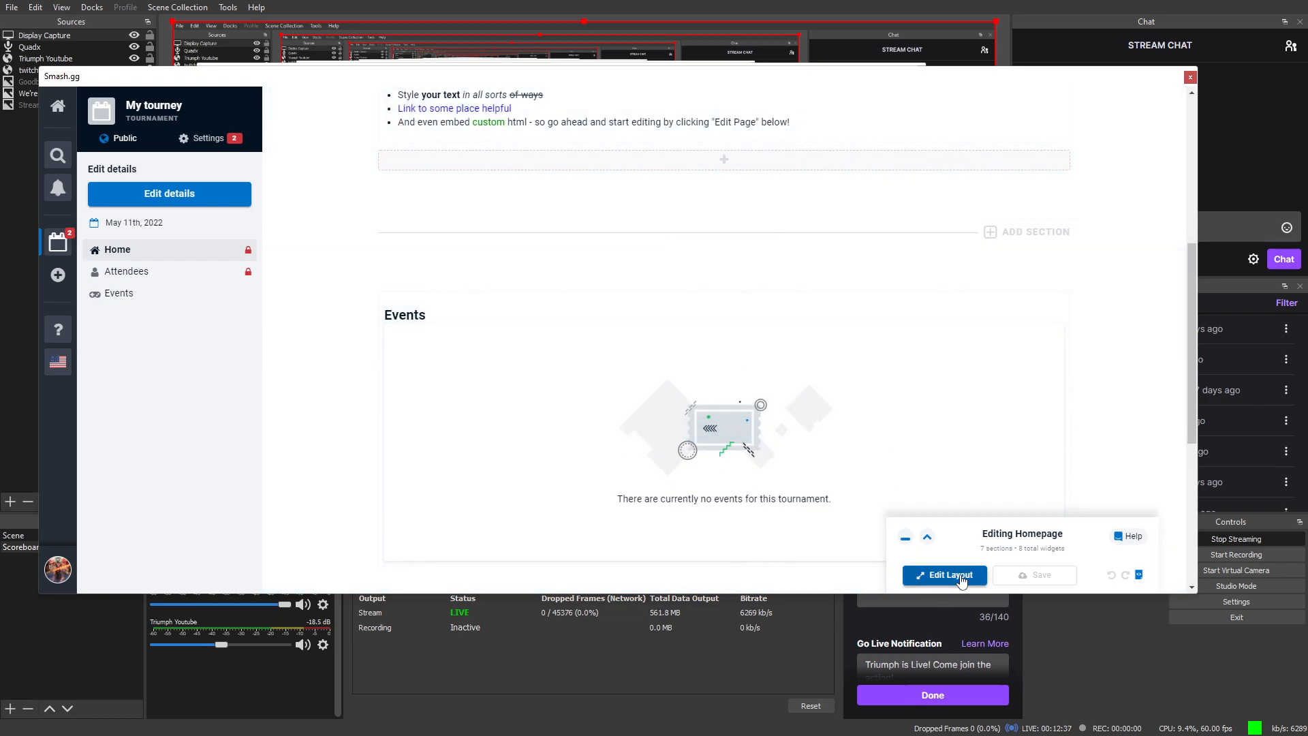
scroll(709, 456, down, 4)
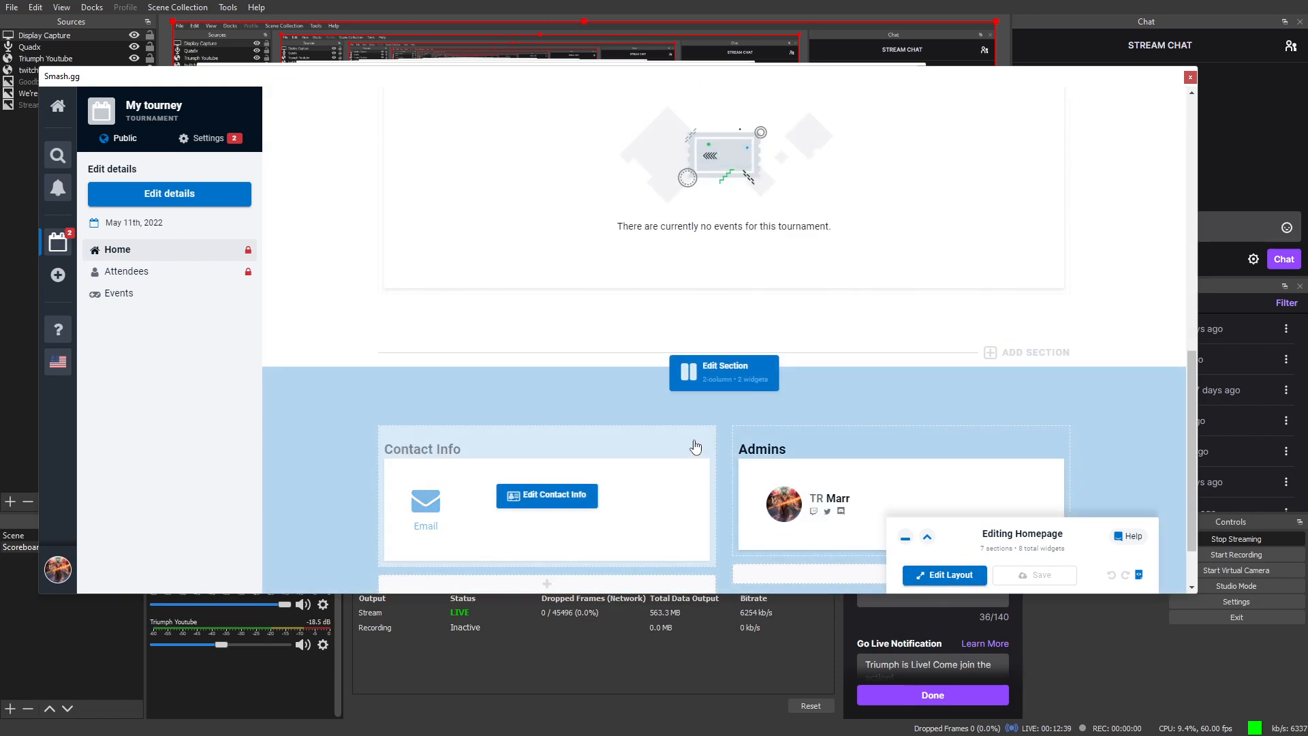
scroll(670, 445, down, 1)
scroll(671, 440, up, 8)
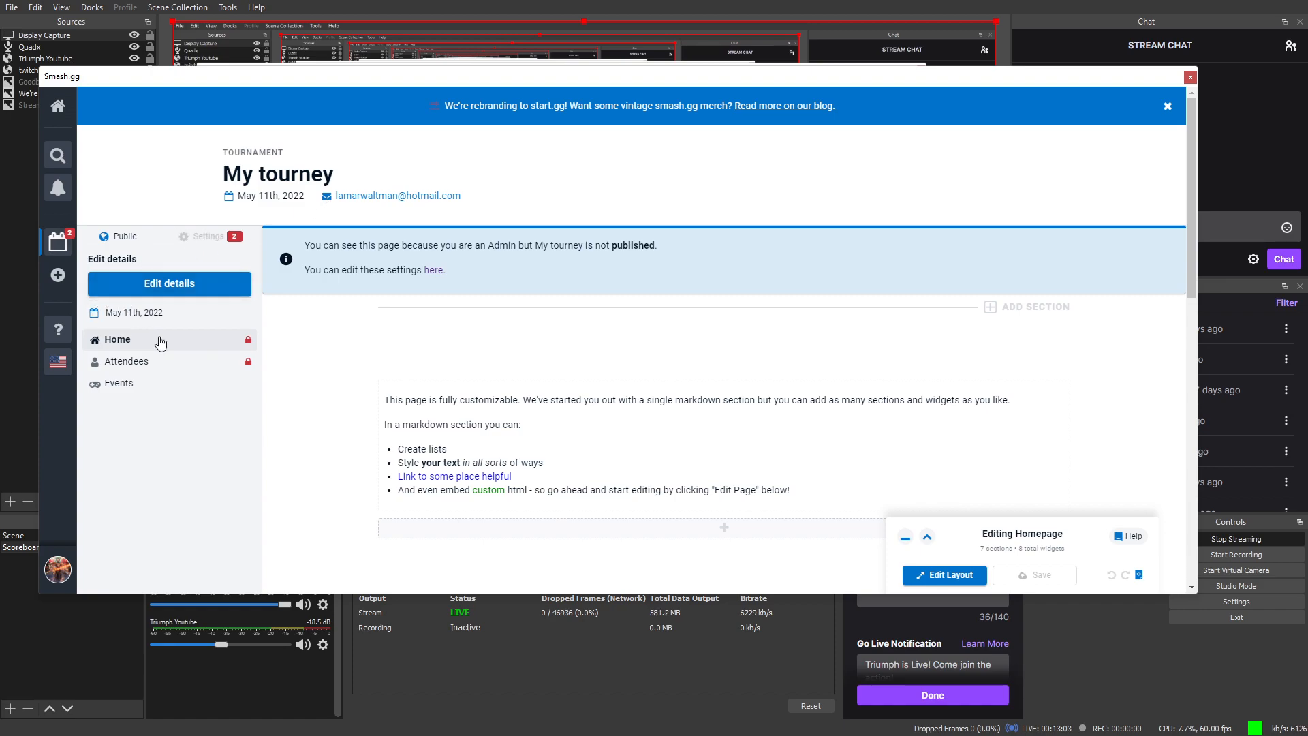
Step: Review My tourney's Details settings, including the 05/11/2022 2:00–6:00 pm dates
click(197, 238)
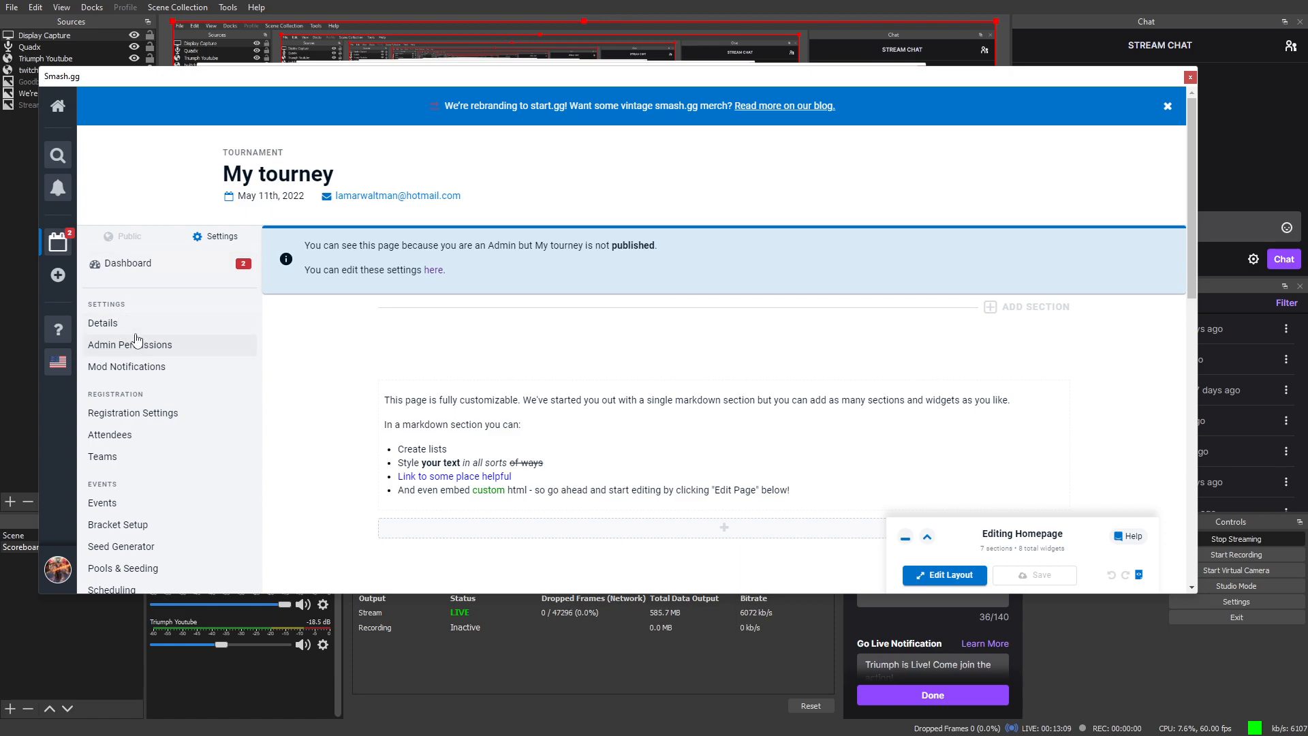
click(89, 327)
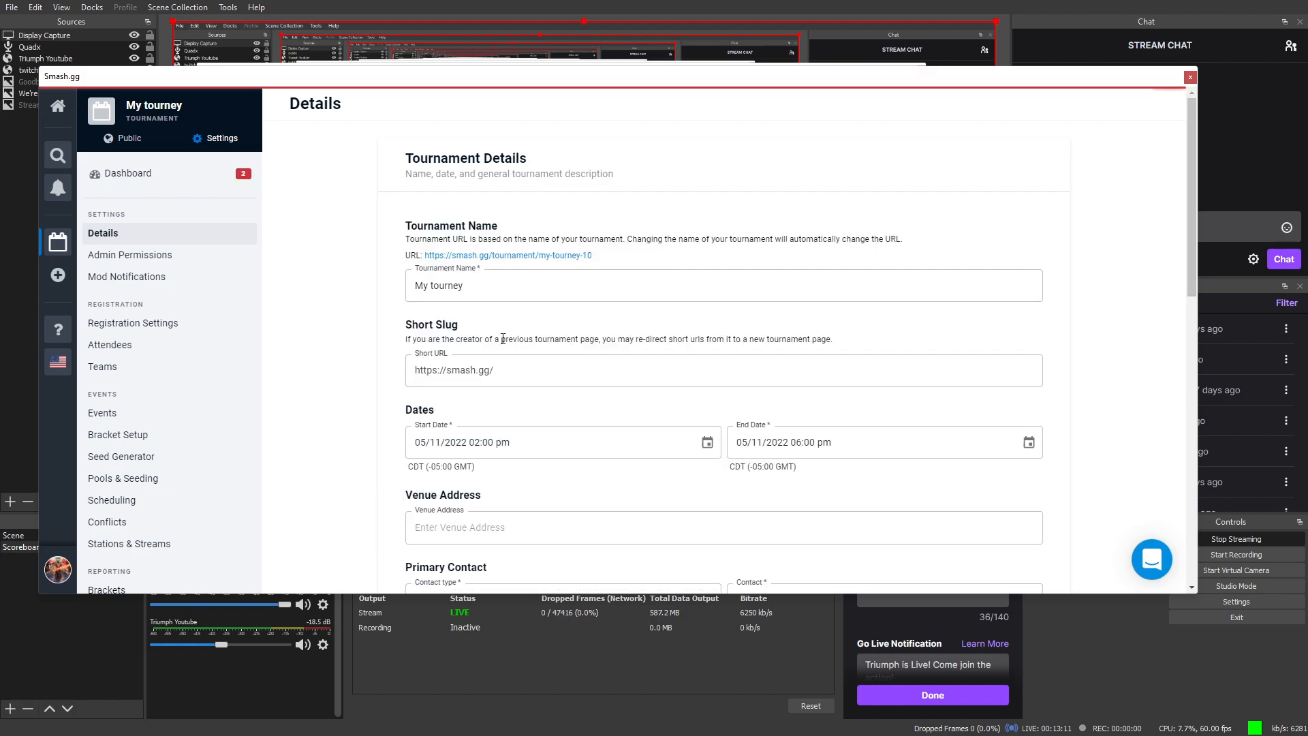
scroll(521, 385, down, 2)
scroll(528, 397, down, 5)
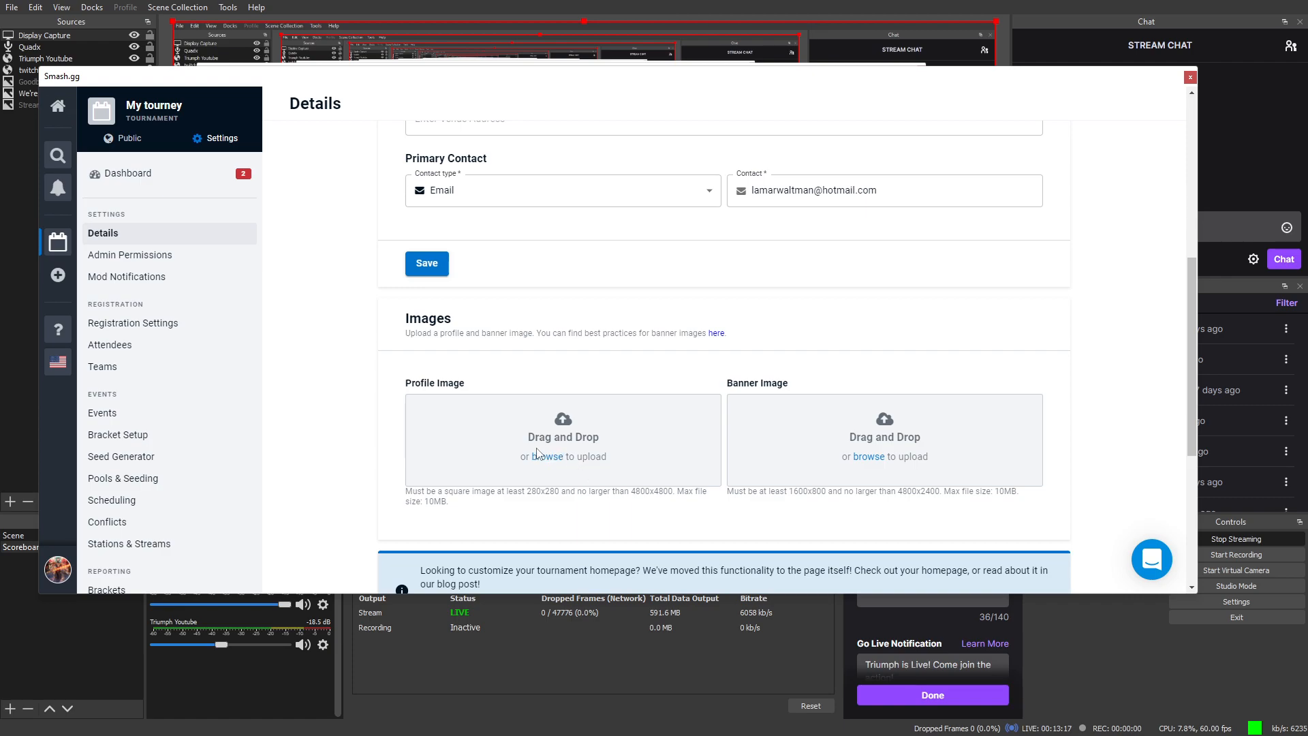
scroll(131, 179, up, 3)
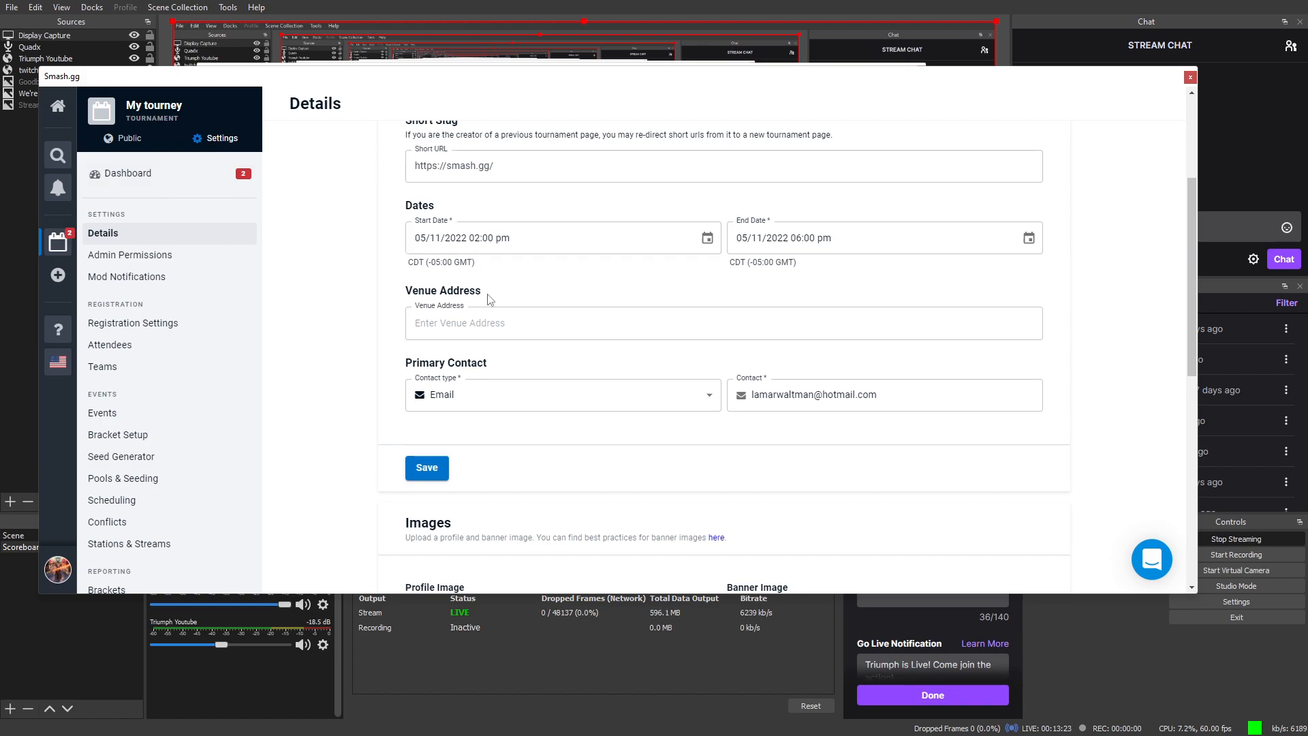
scroll(483, 402, down, 4)
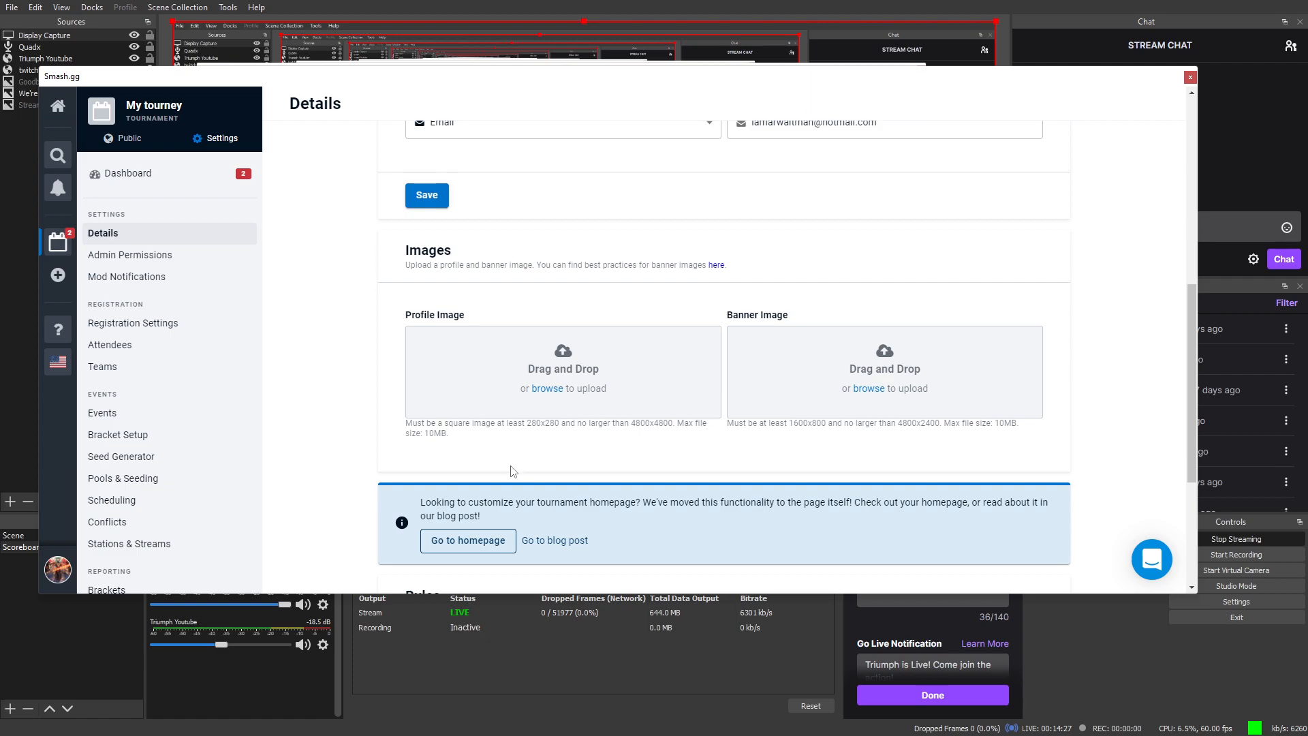
scroll(499, 470, up, 4)
scroll(495, 459, up, 3)
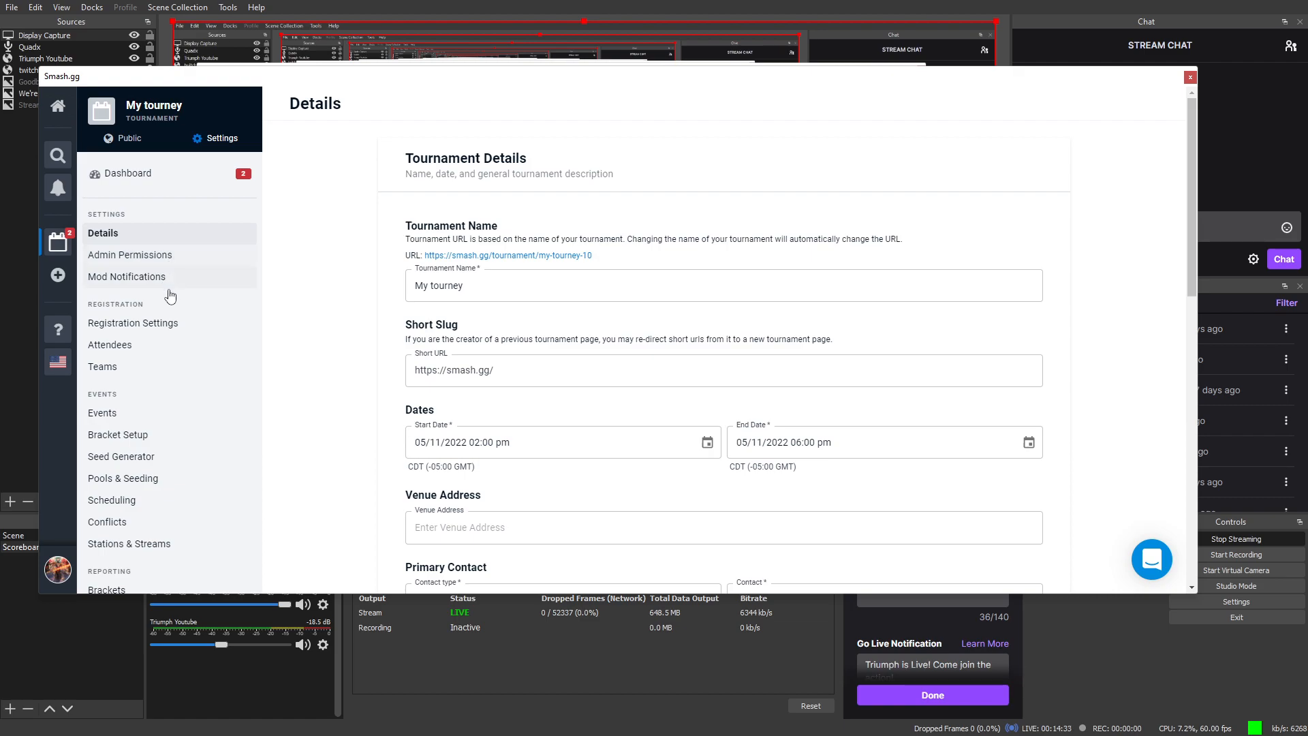
Step: Set the registration end date to May 11, 2022 at 01:00 pm
click(175, 327)
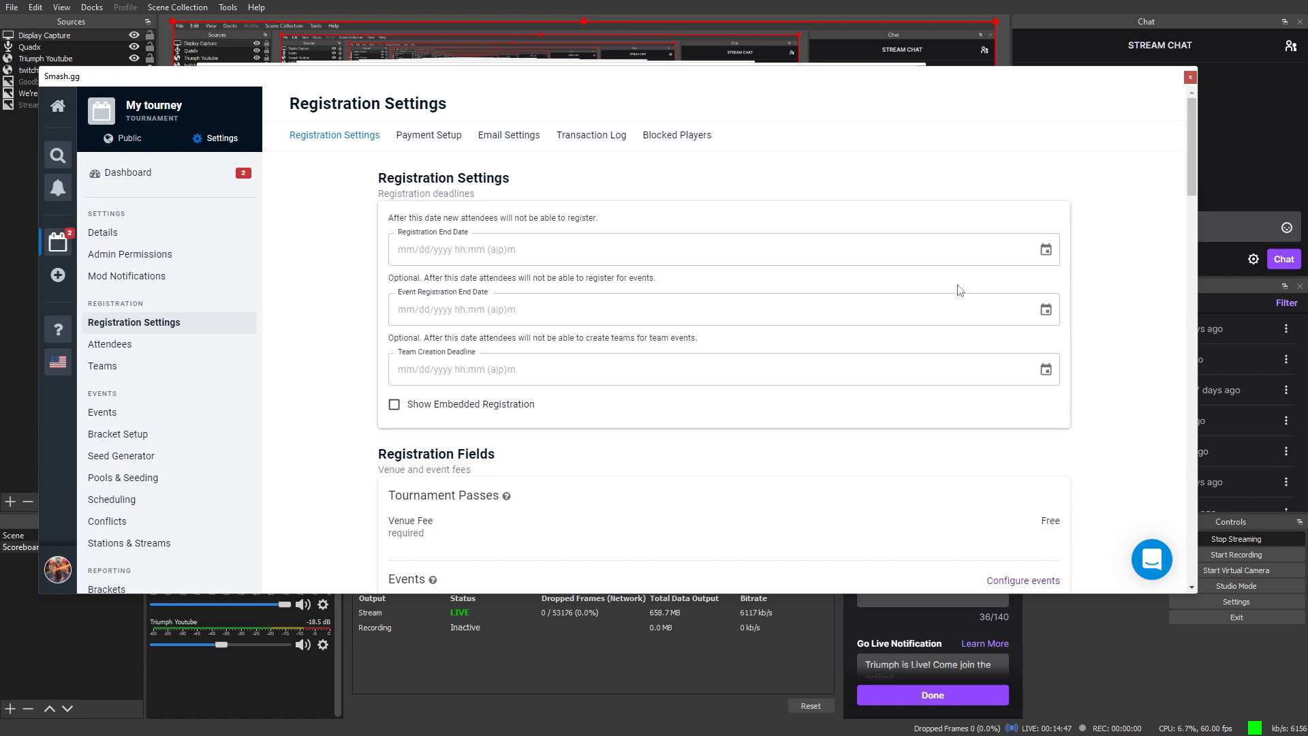
click(1048, 252)
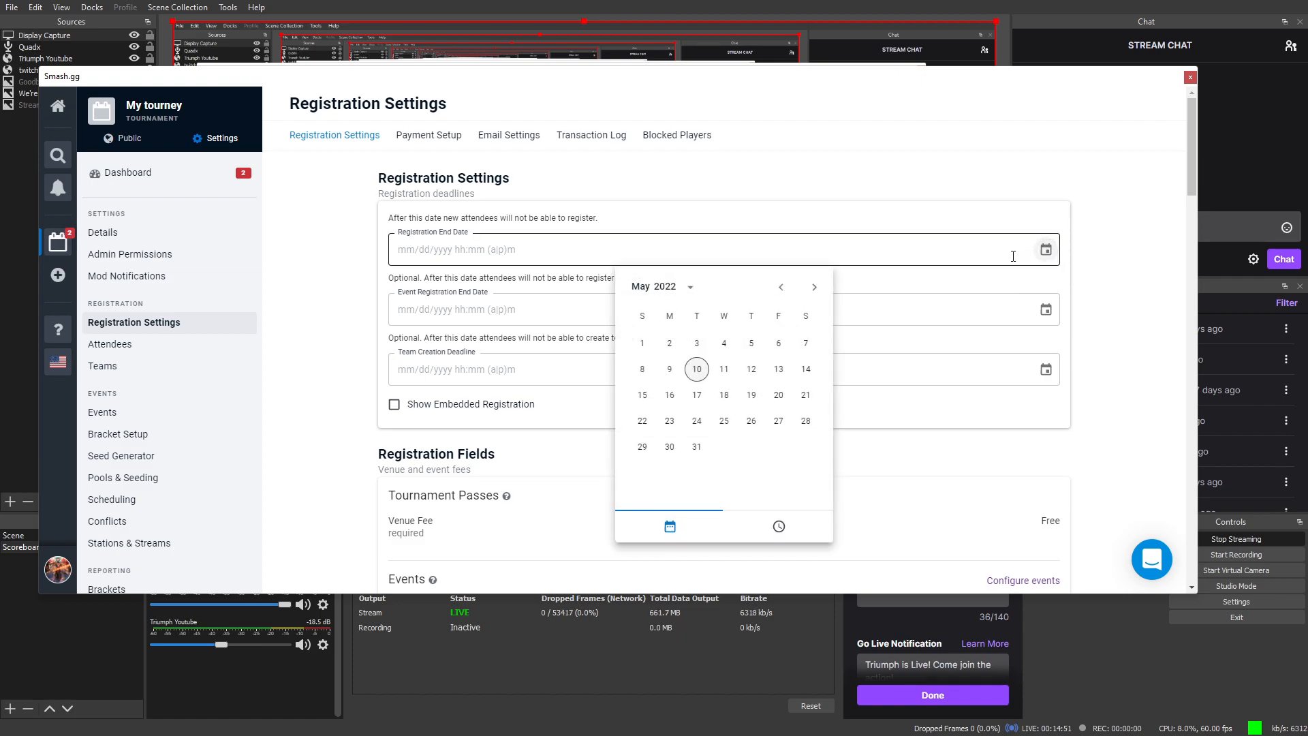
click(725, 370)
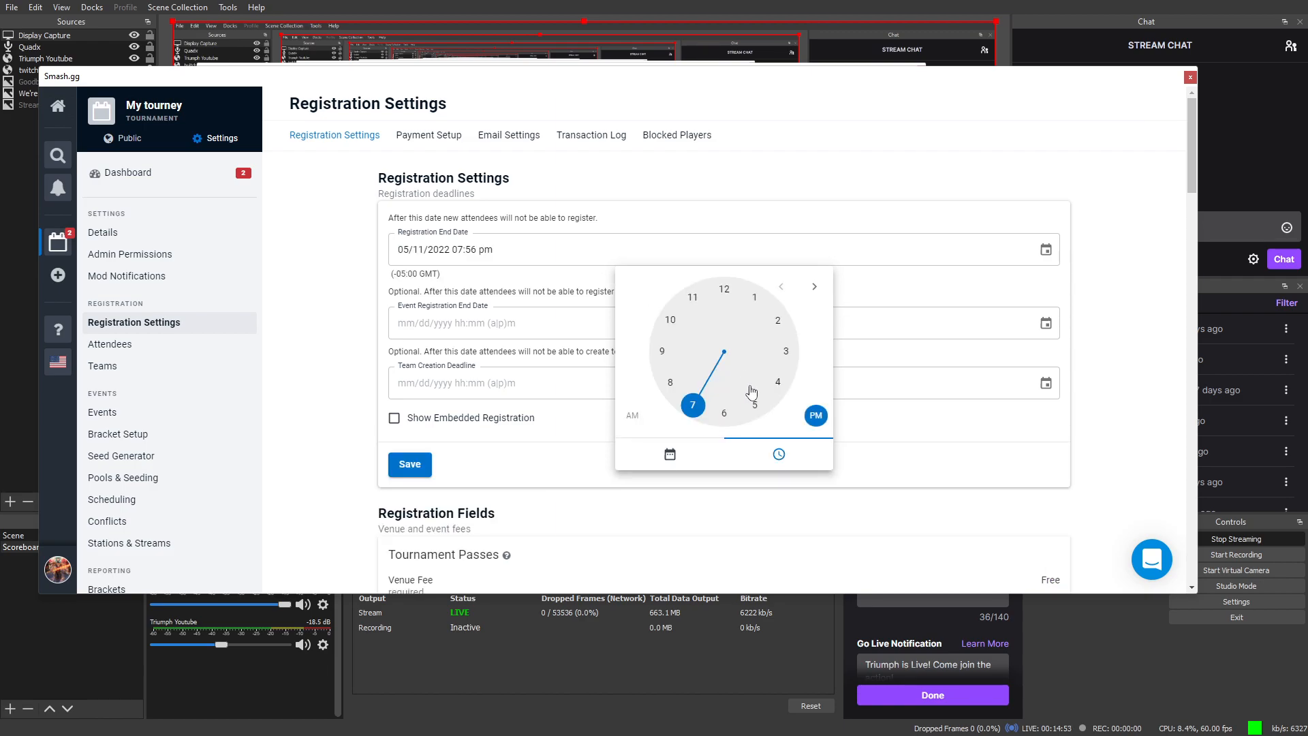
click(755, 291)
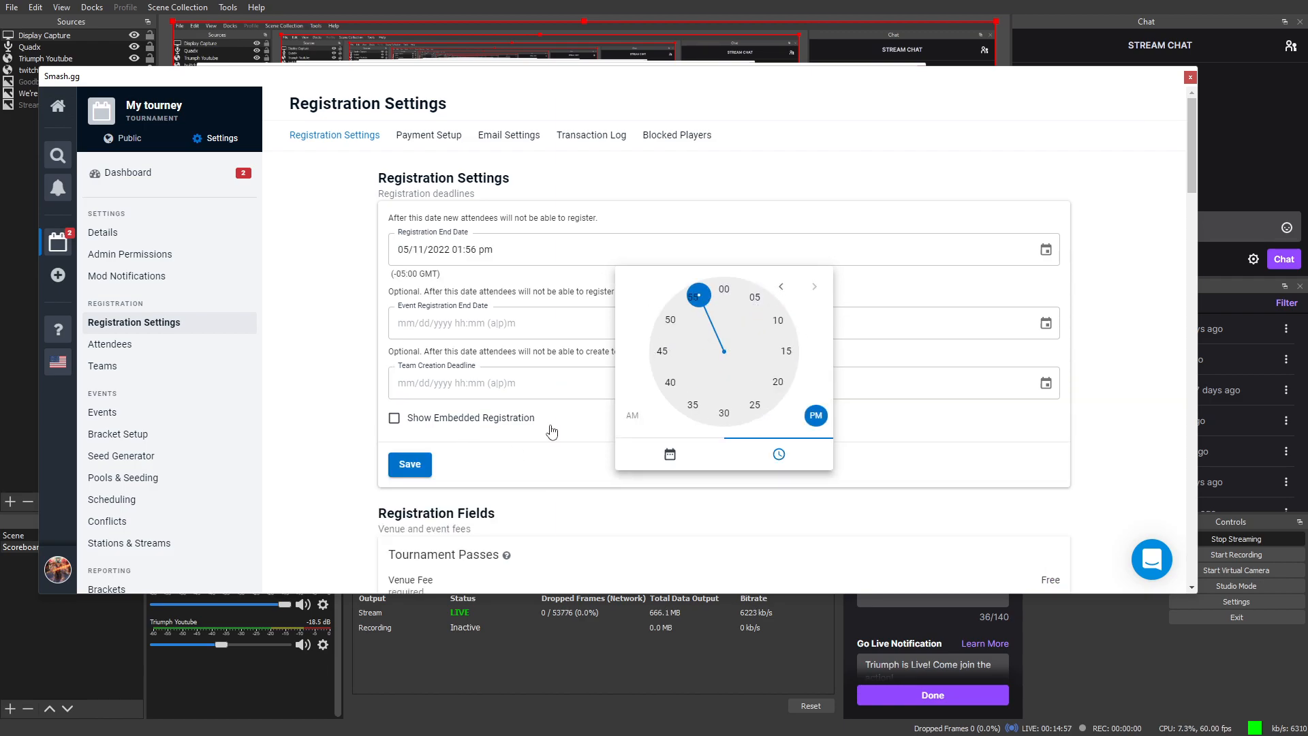
click(724, 291)
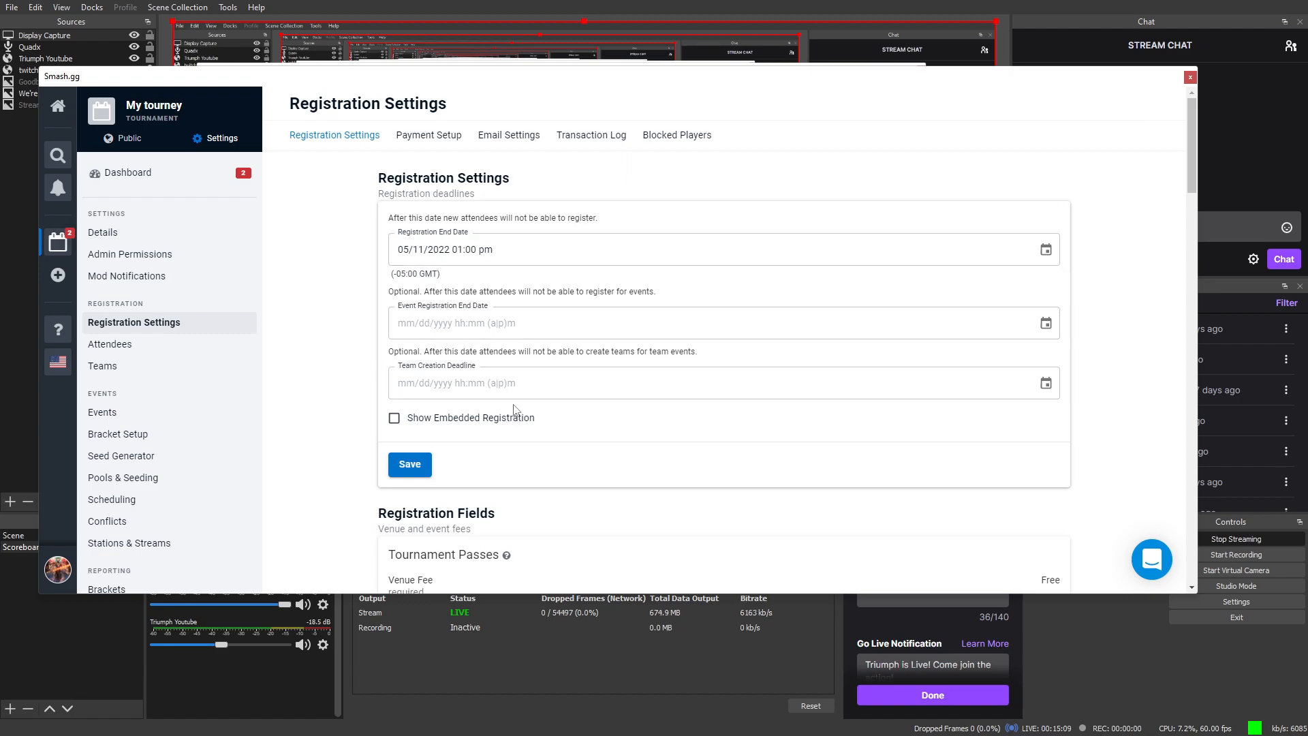
scroll(1008, 382, down, 1)
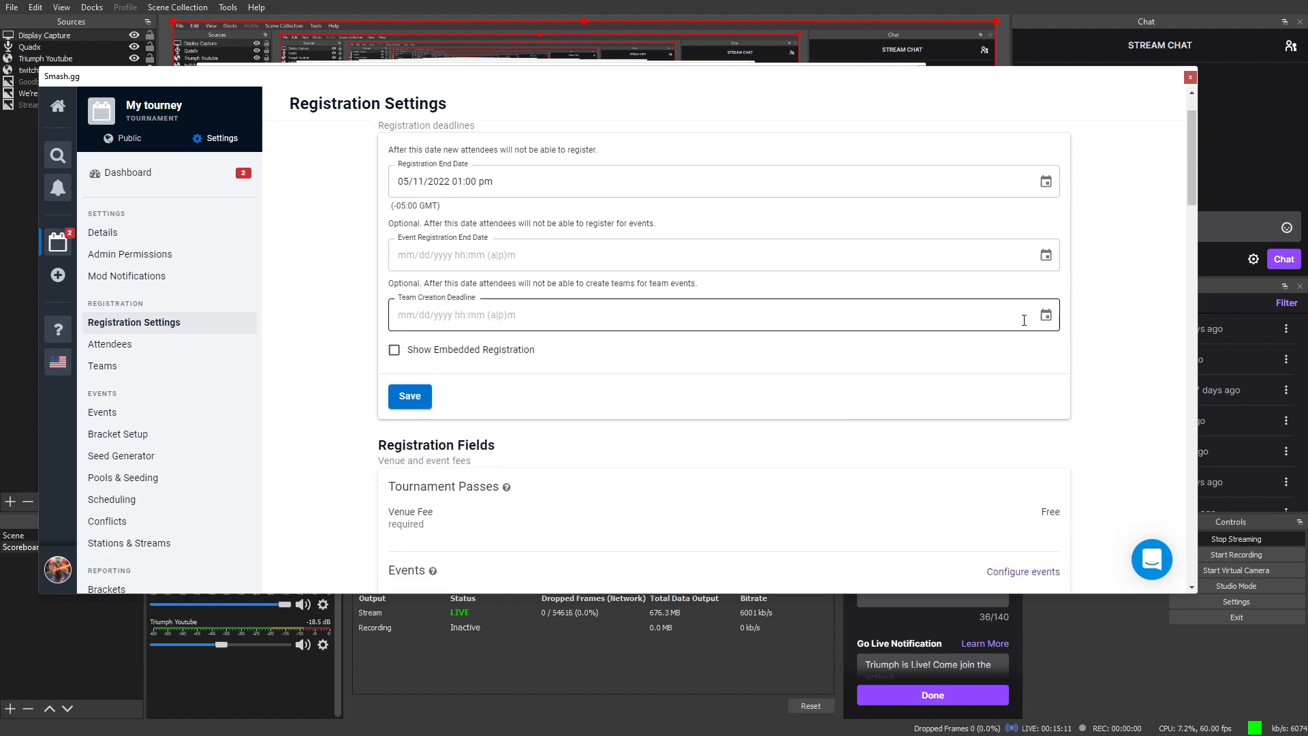
Step: Set the team creation deadline to May 11, 2022 at 02:00 pm
click(1044, 316)
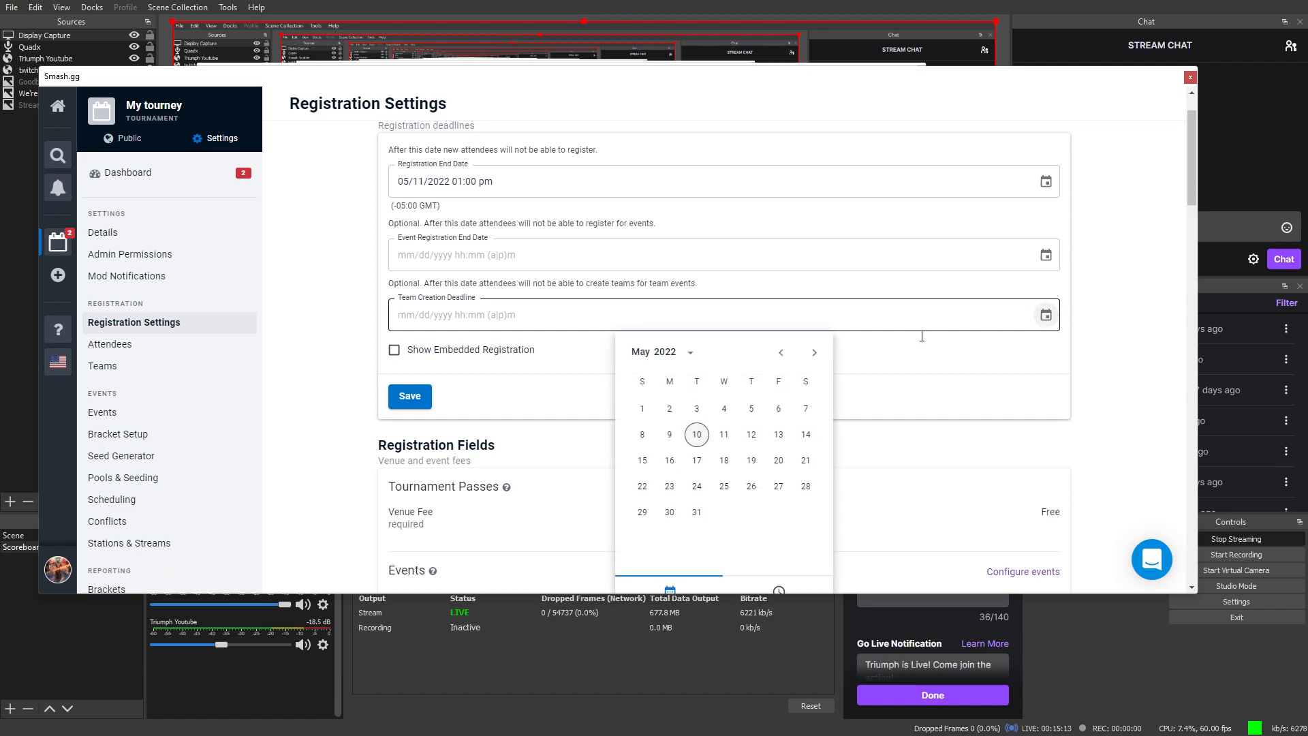
click(725, 442)
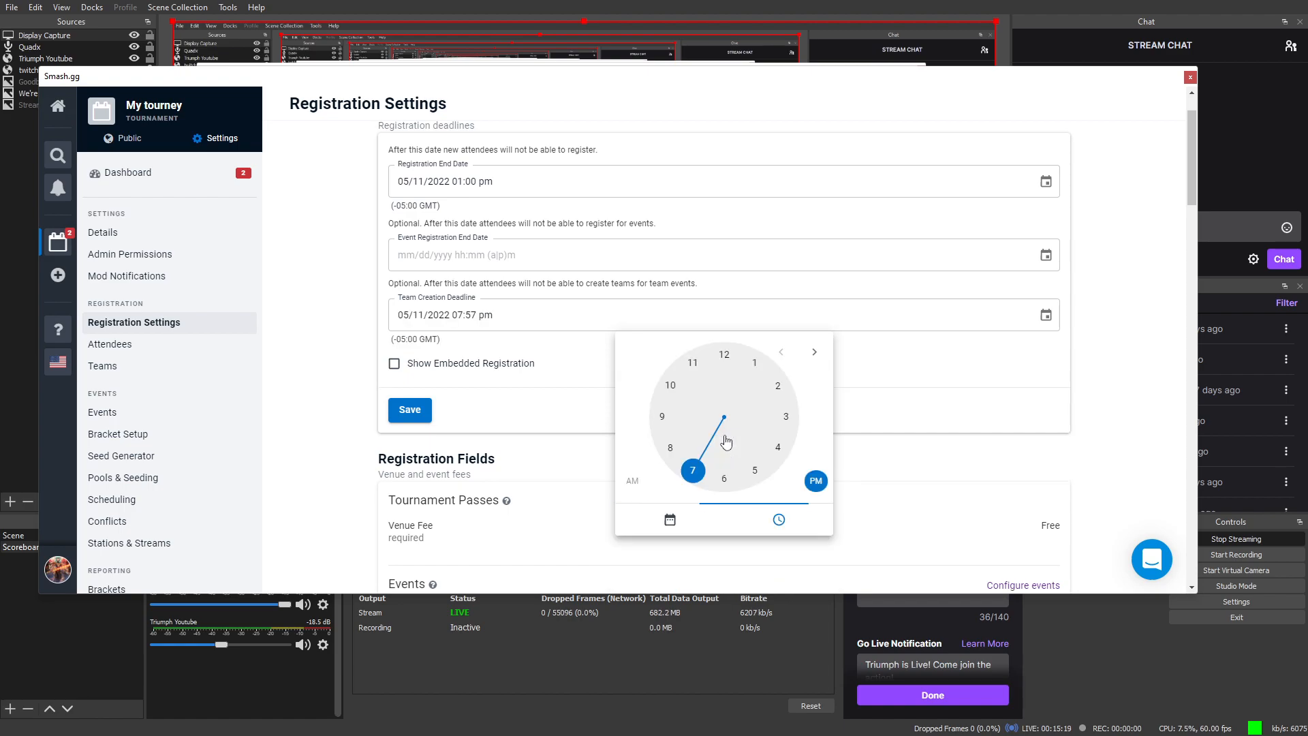
drag(693, 473, 783, 390)
mouse_move(710, 359)
mouse_down()
mouse_move(749, 357)
mouse_move(727, 351)
mouse_up()
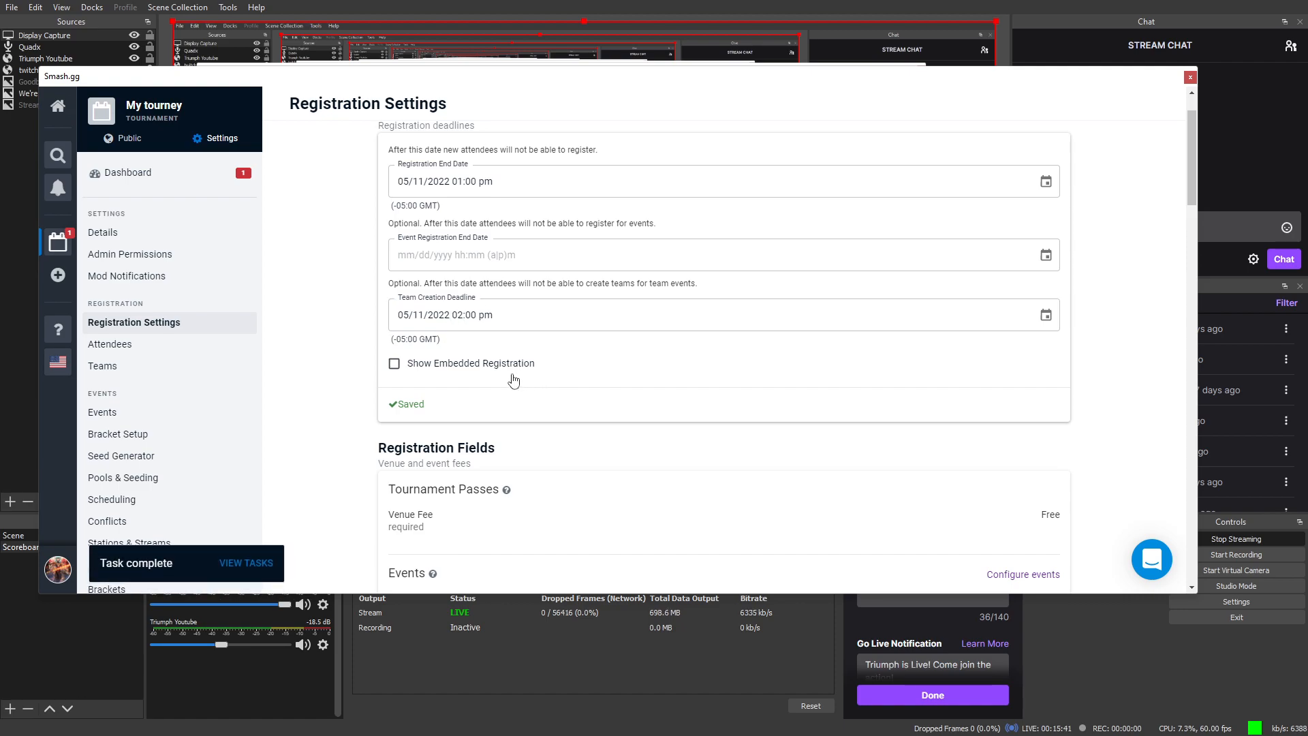
scroll(494, 339, down, 1)
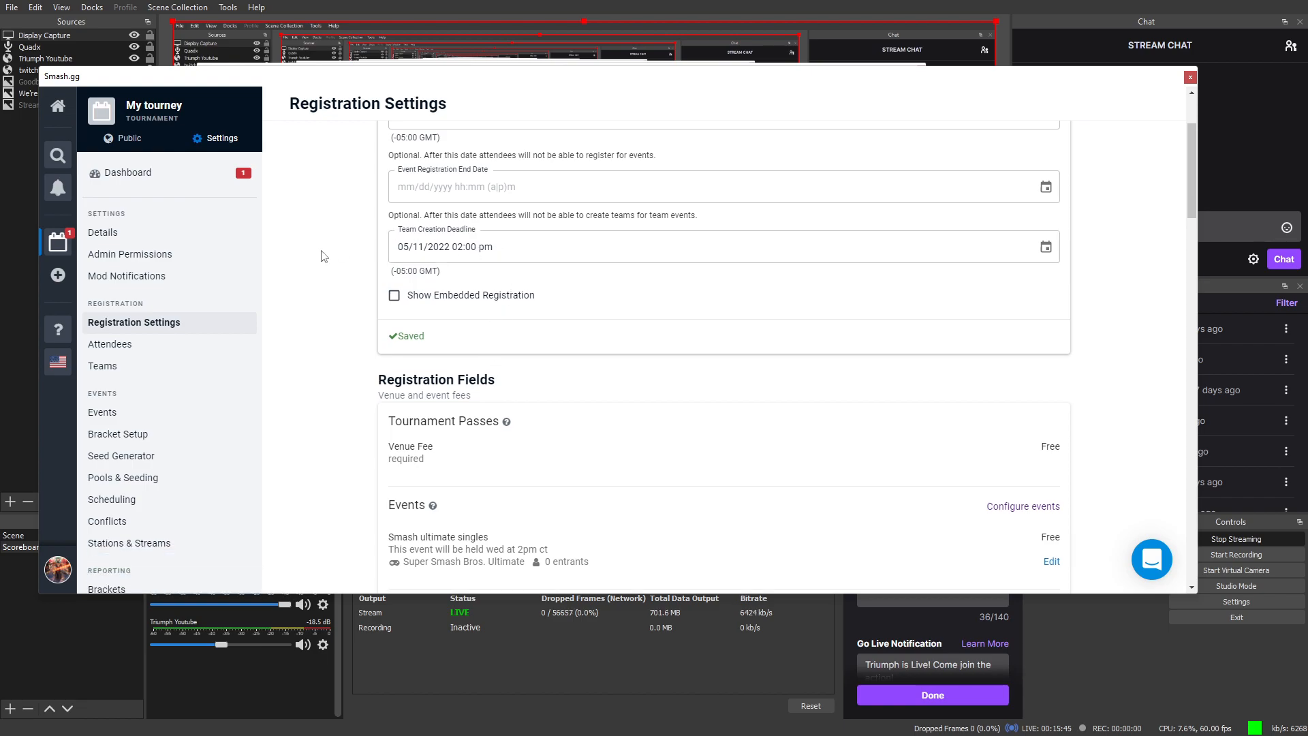
scroll(400, 300, down, 1)
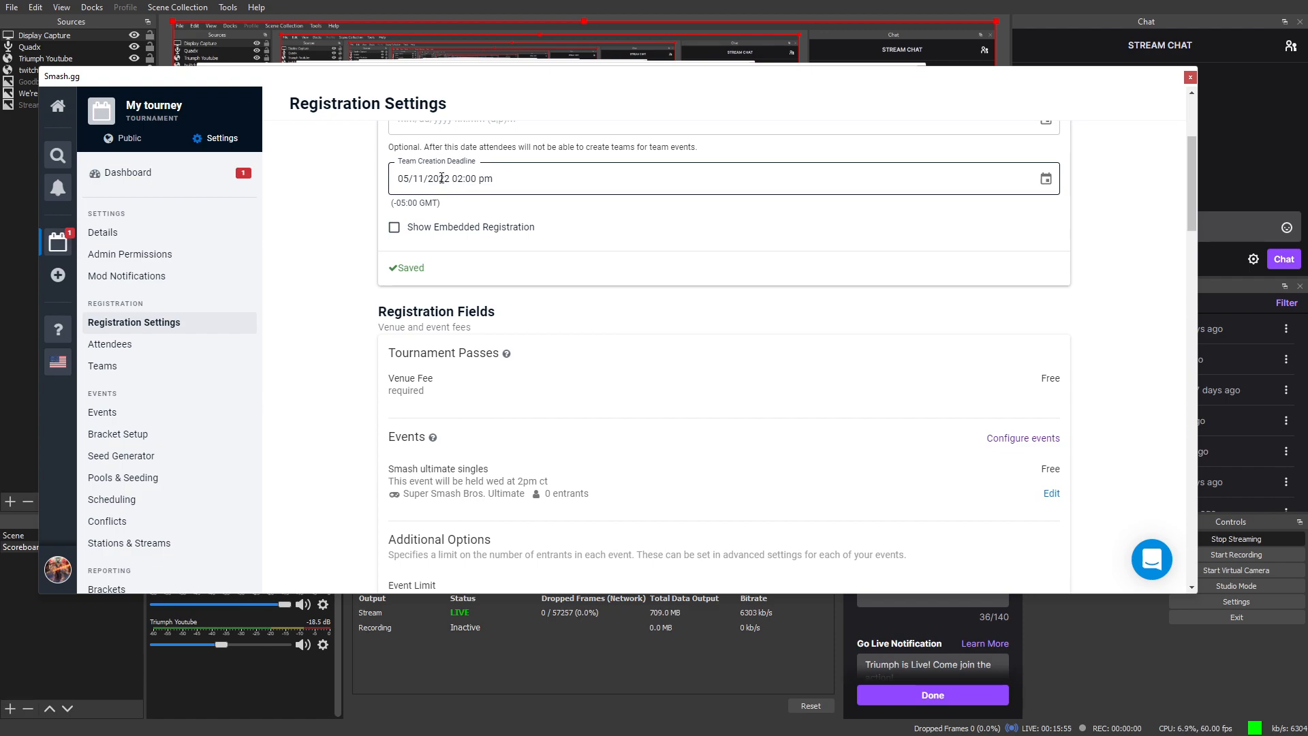
mouse_move(485, 382)
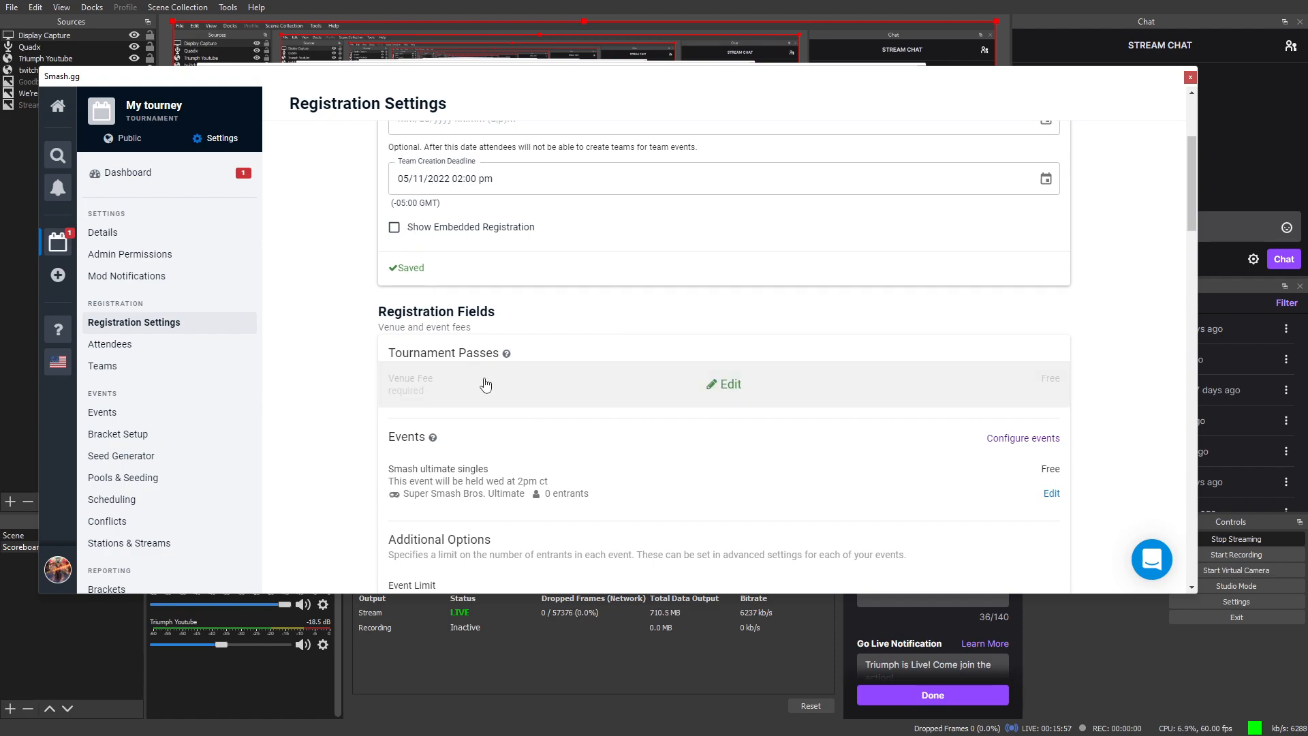
scroll(485, 385, down, 3)
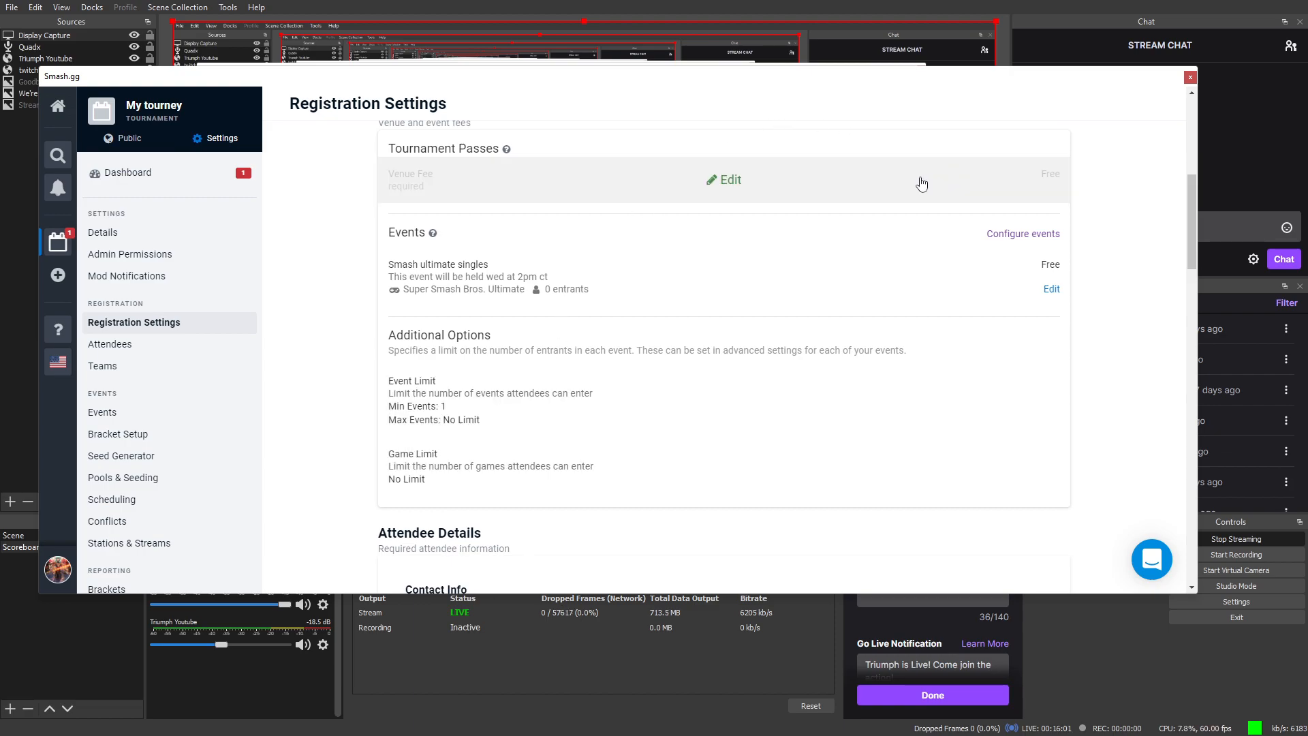
mouse_move(843, 428)
scroll(535, 517, down, 6)
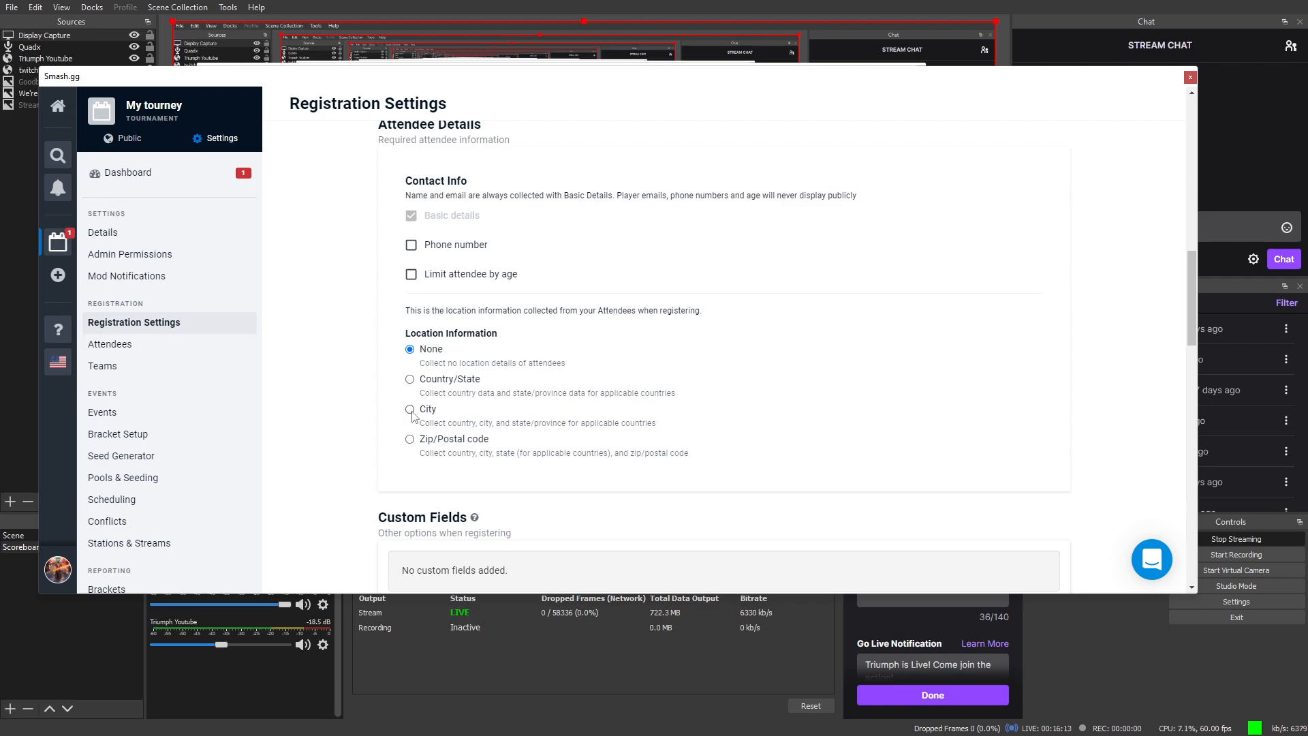
scroll(412, 412, up, 2)
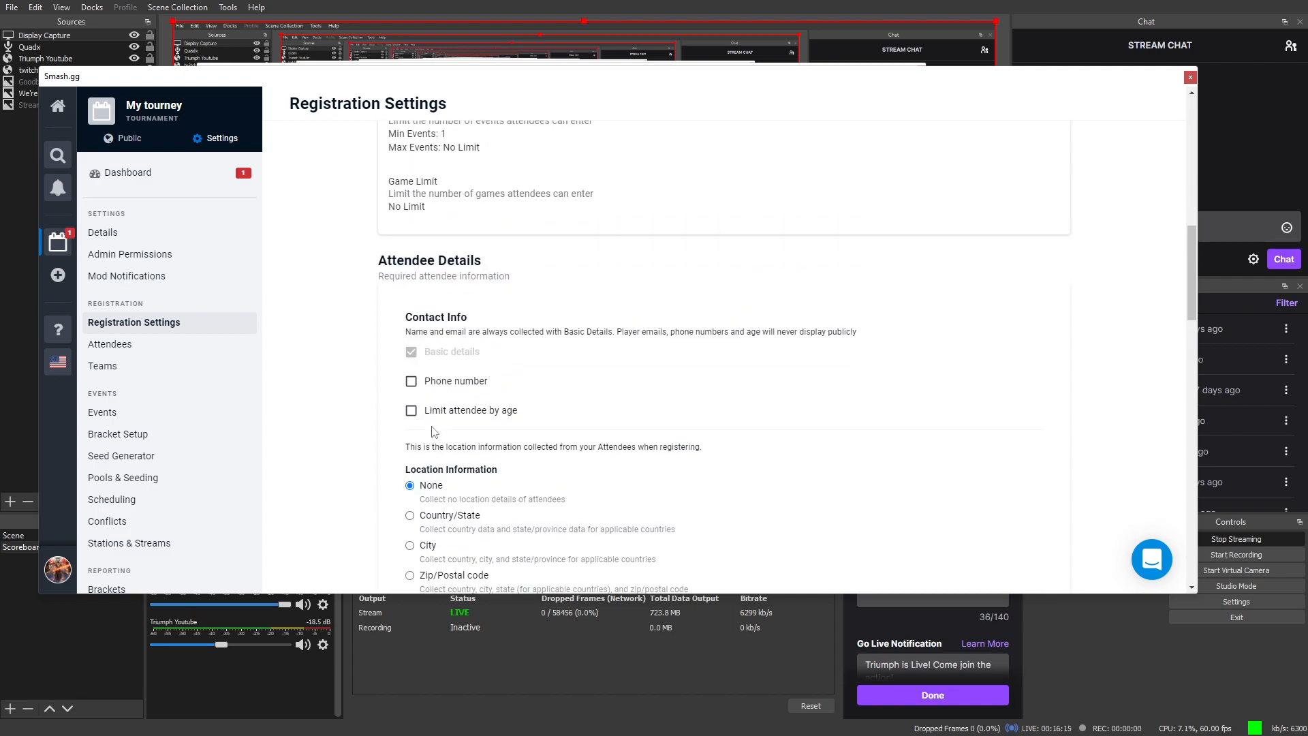
scroll(410, 412, up, 2)
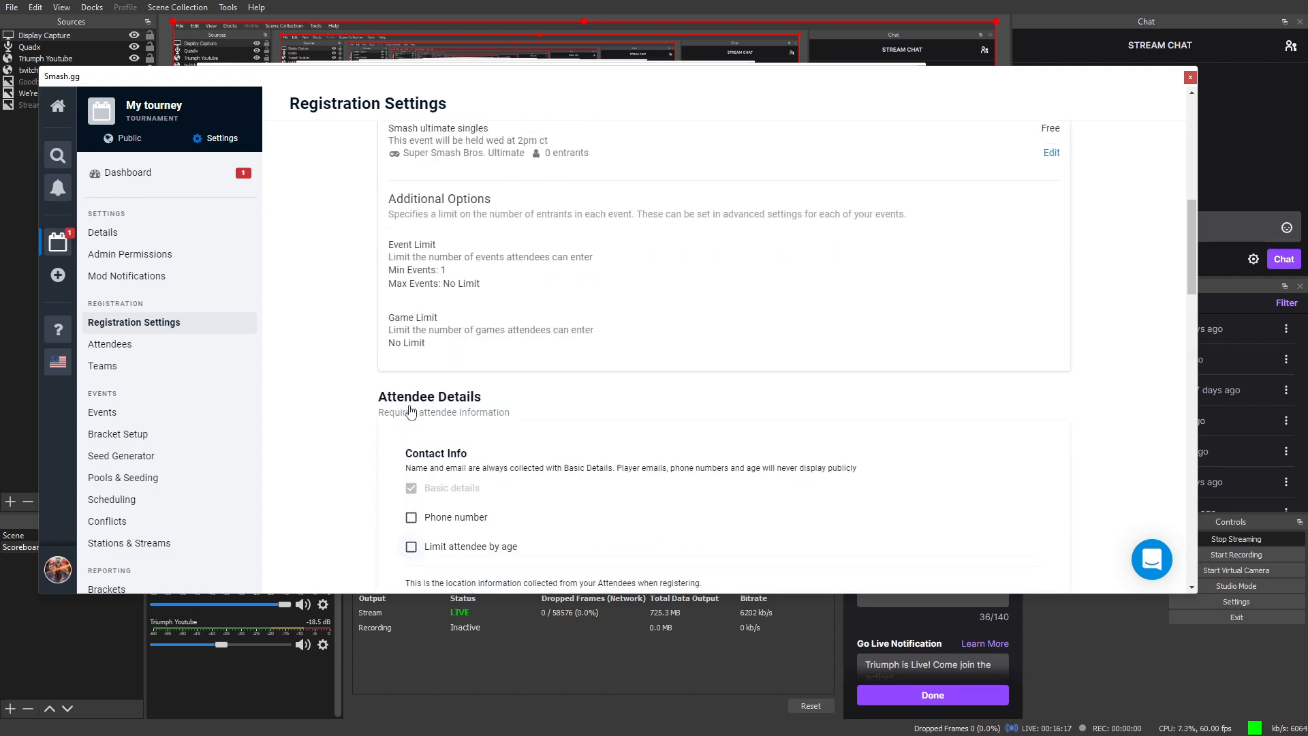
scroll(411, 409, up, 3)
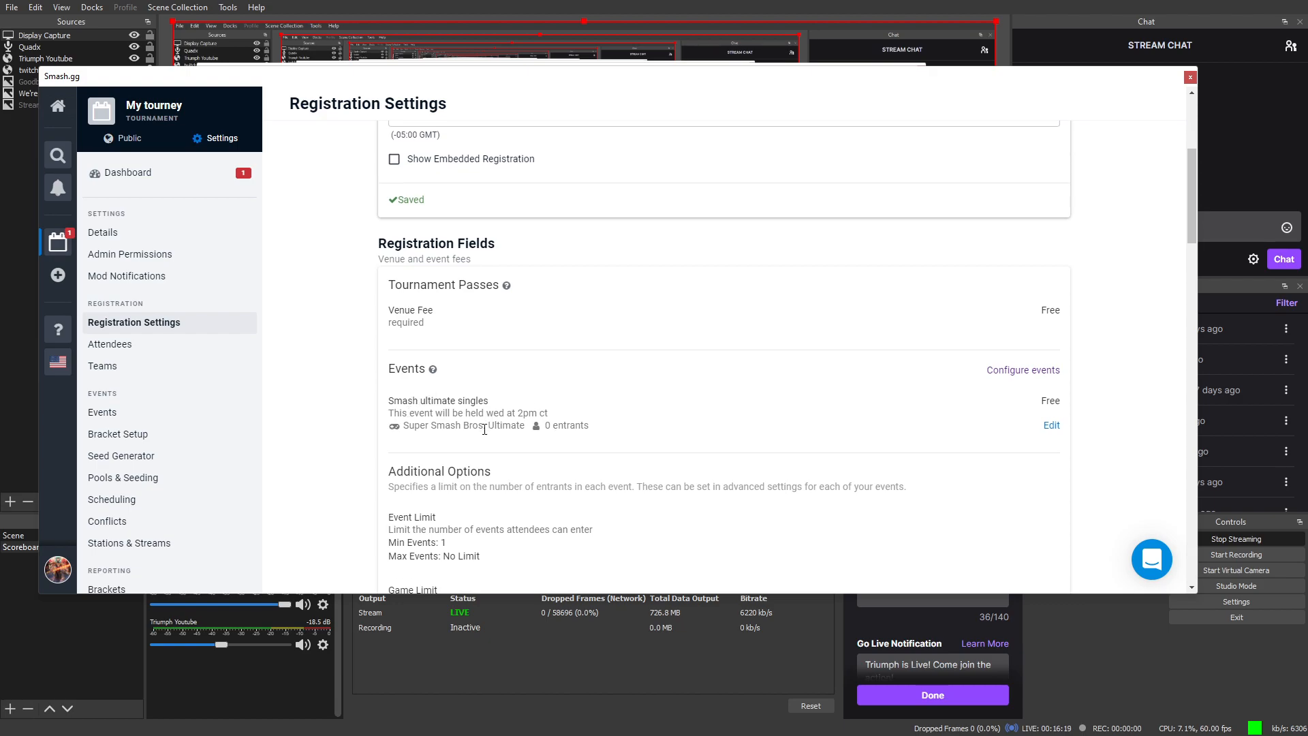
scroll(484, 426, down, 7)
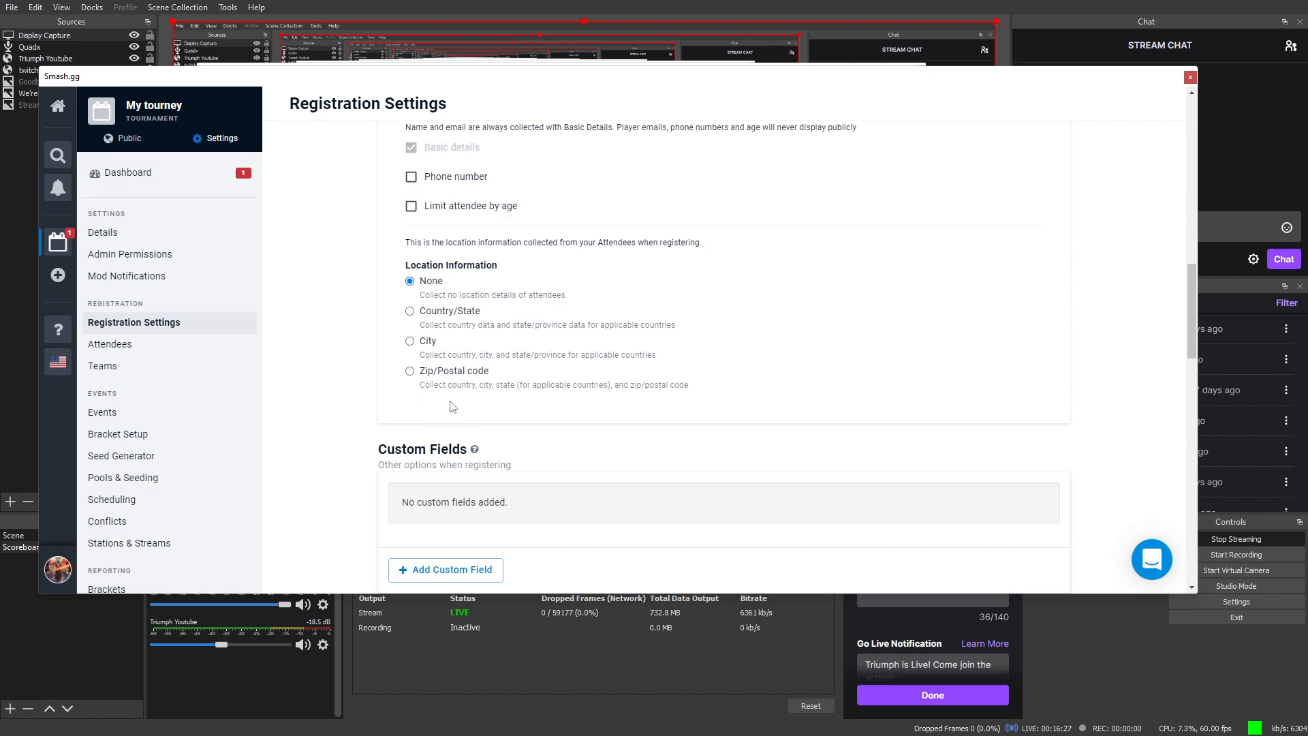
scroll(480, 387, down, 1)
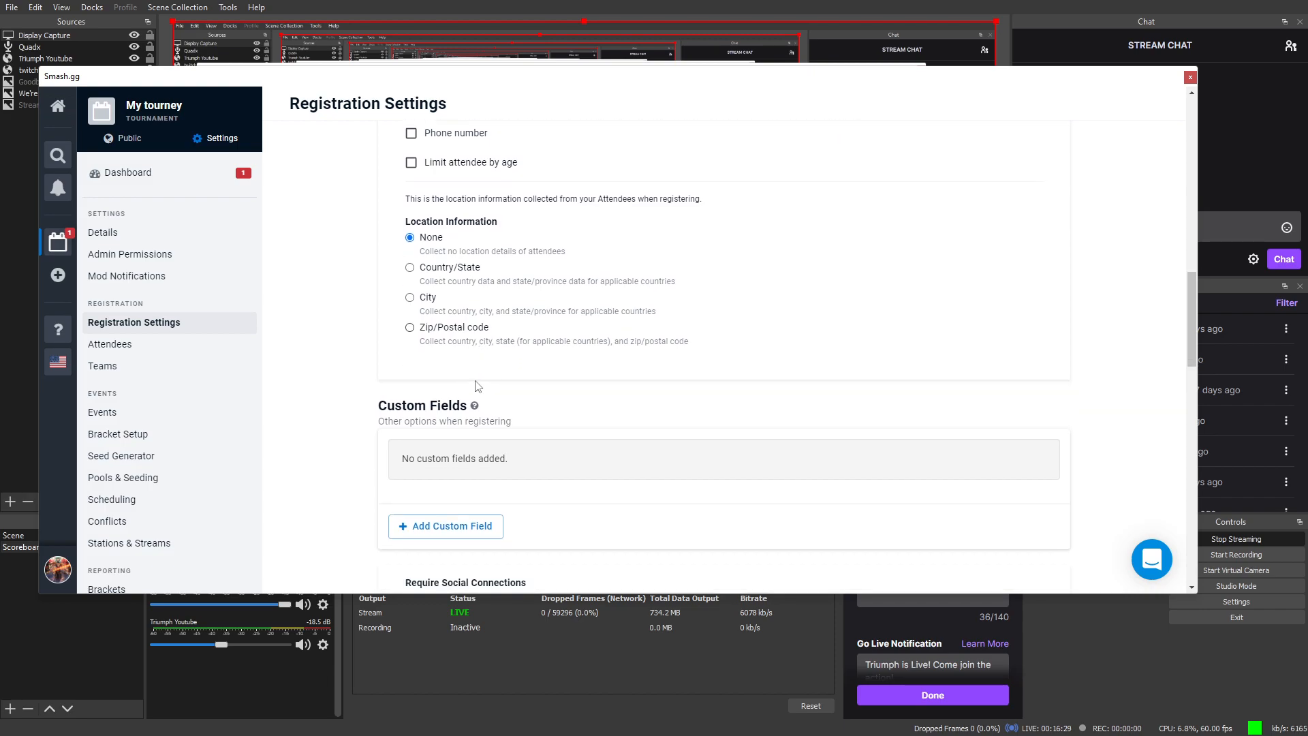
scroll(480, 387, down, 1)
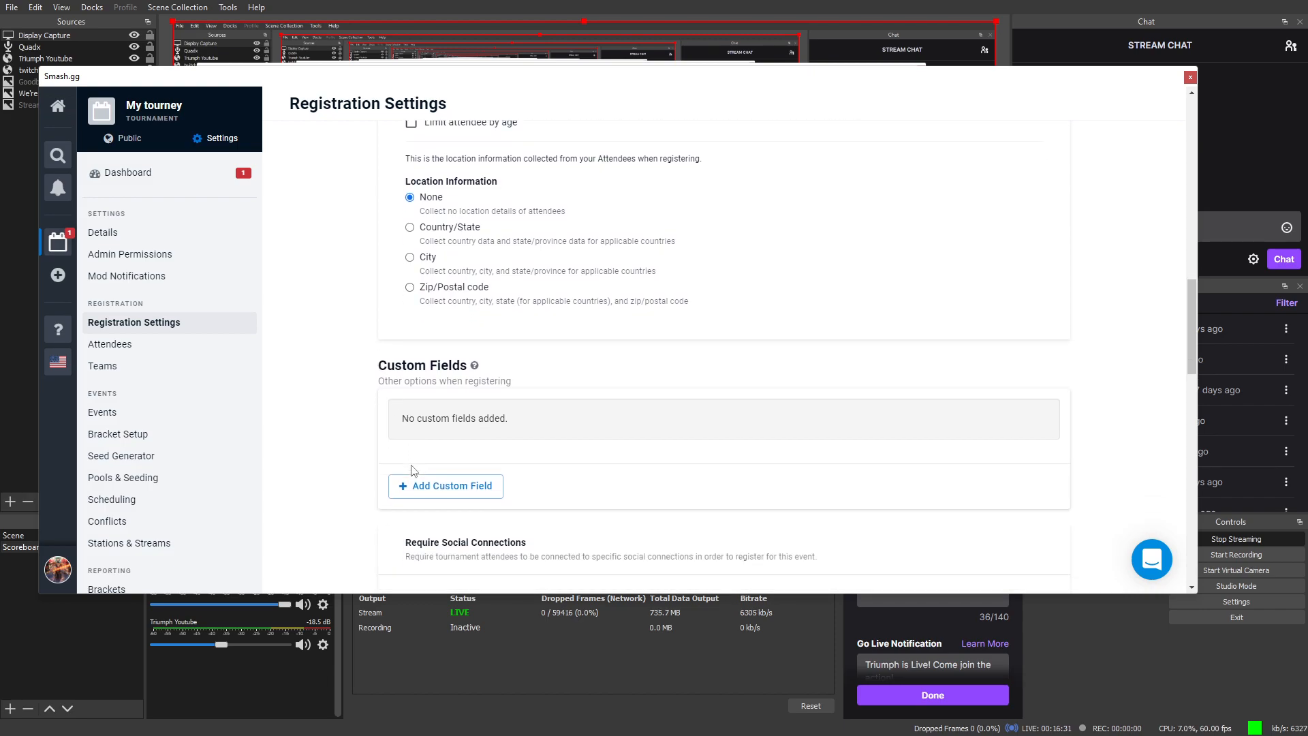
scroll(413, 470, down, 1)
click(416, 177)
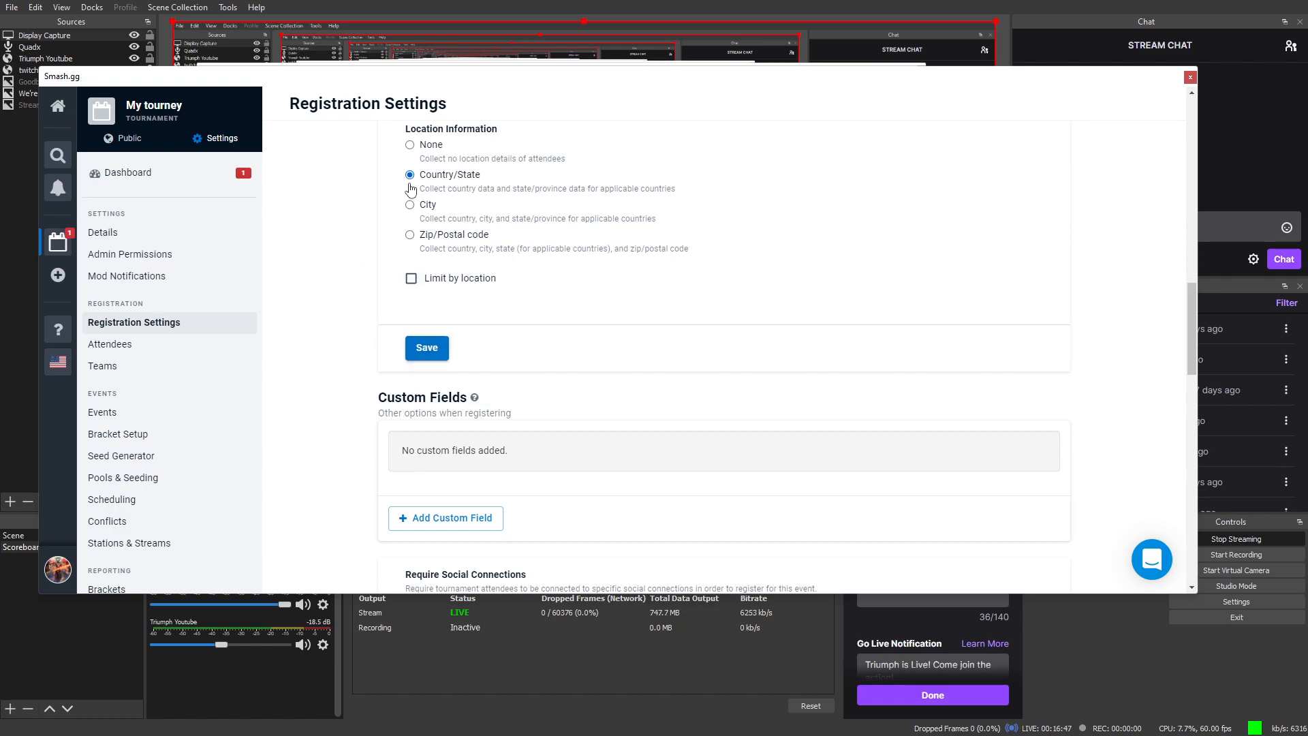
click(419, 153)
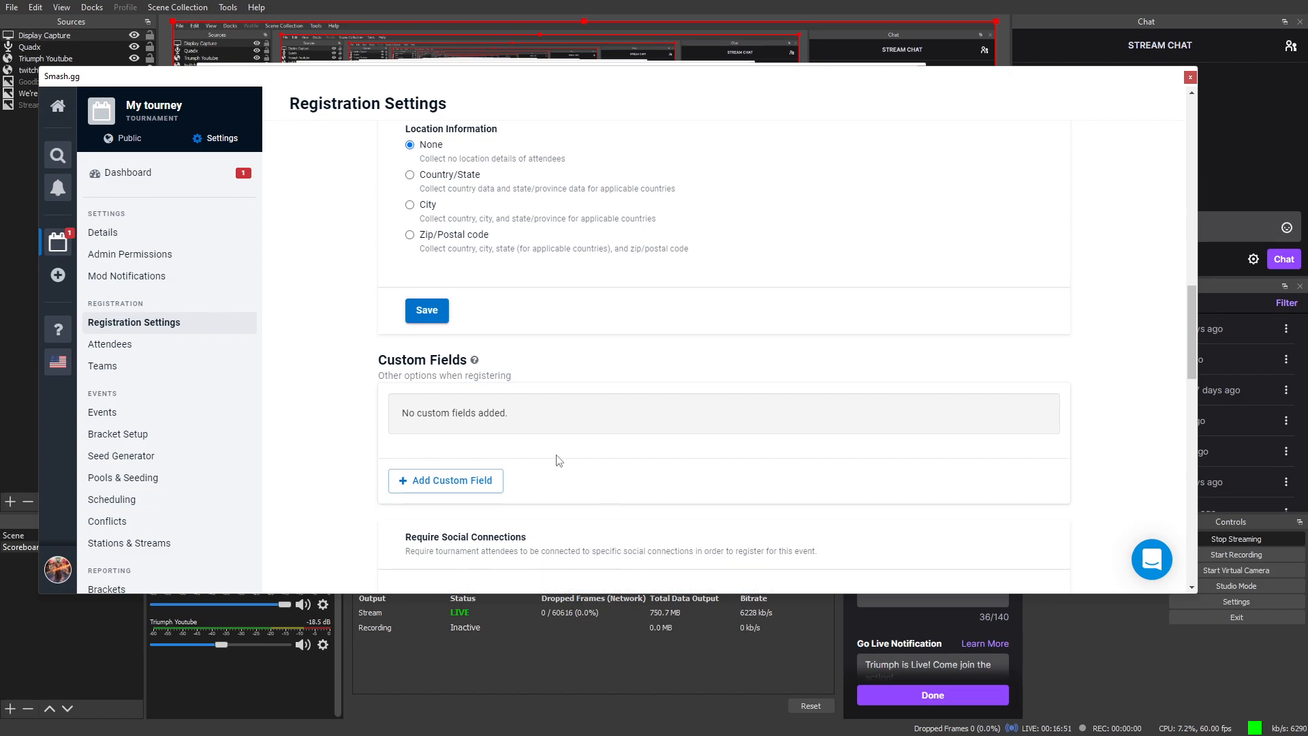
scroll(517, 395, down, 3)
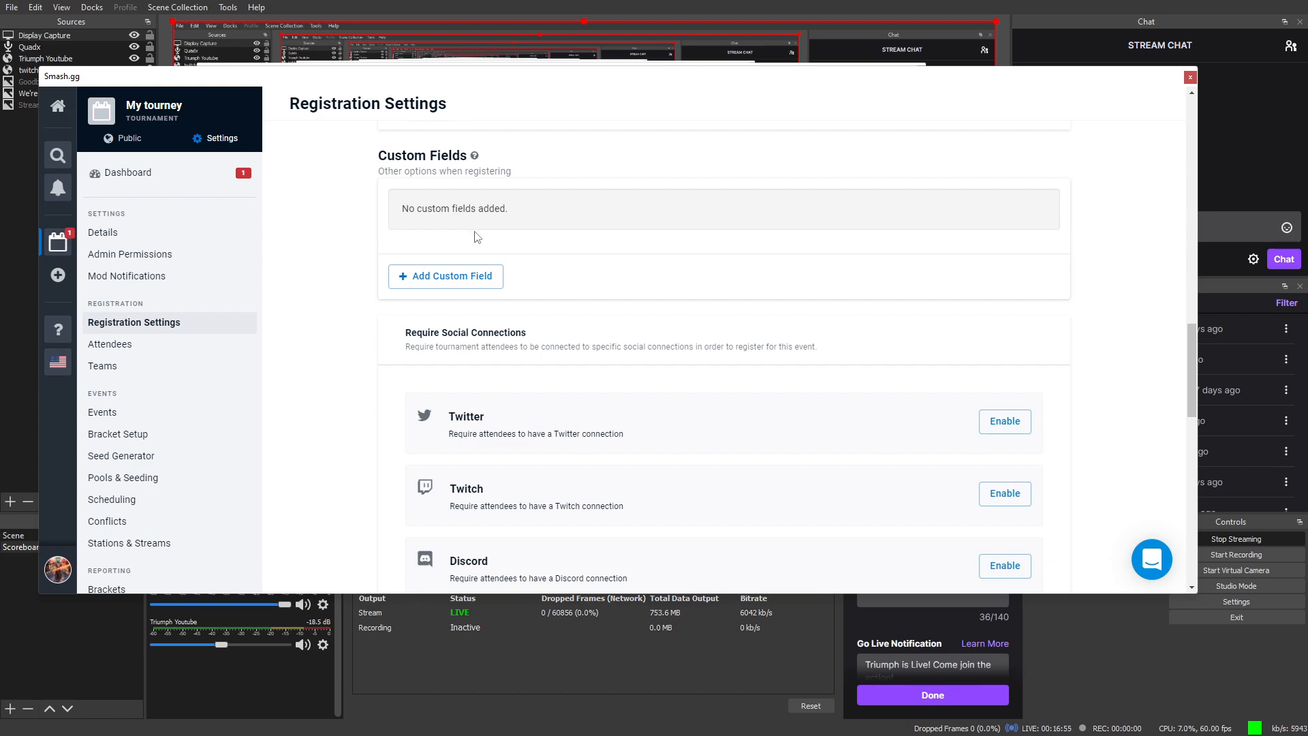
Step: Start a blank custom registration field and look over the settings below it
click(490, 284)
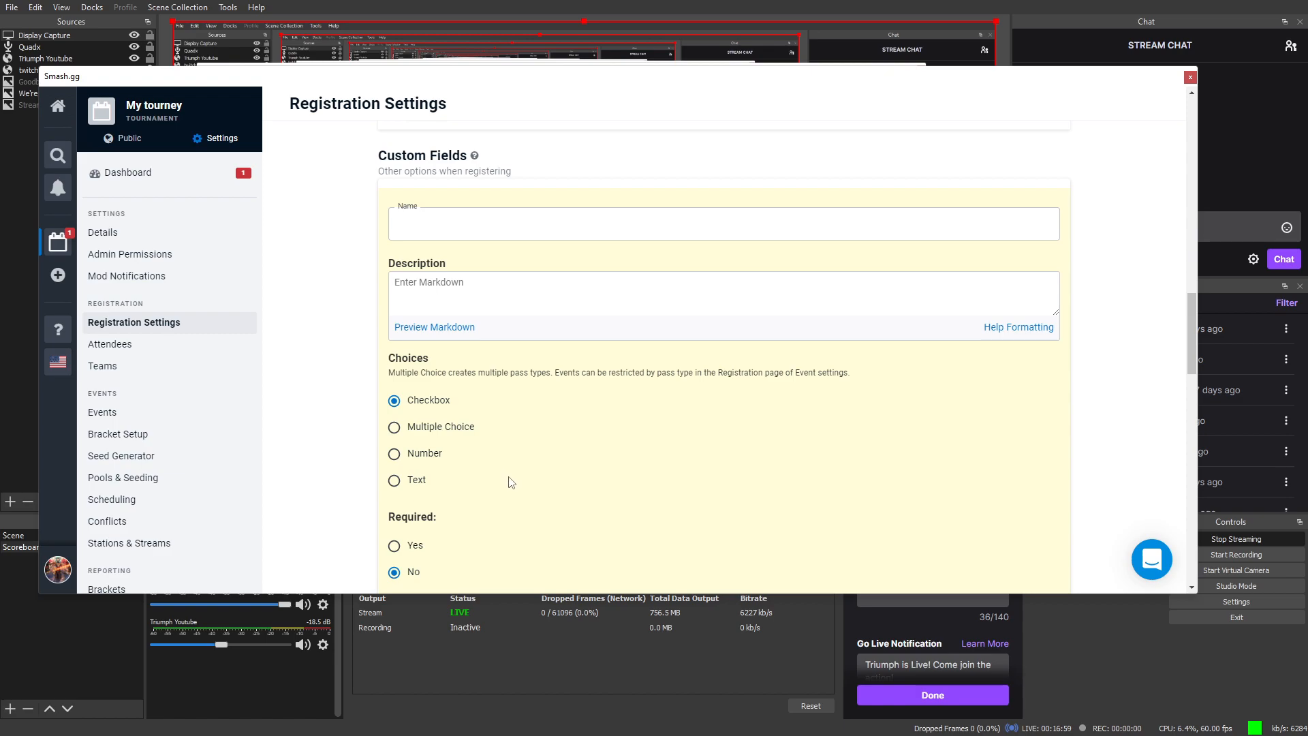
scroll(511, 477, down, 2)
scroll(525, 459, up, 3)
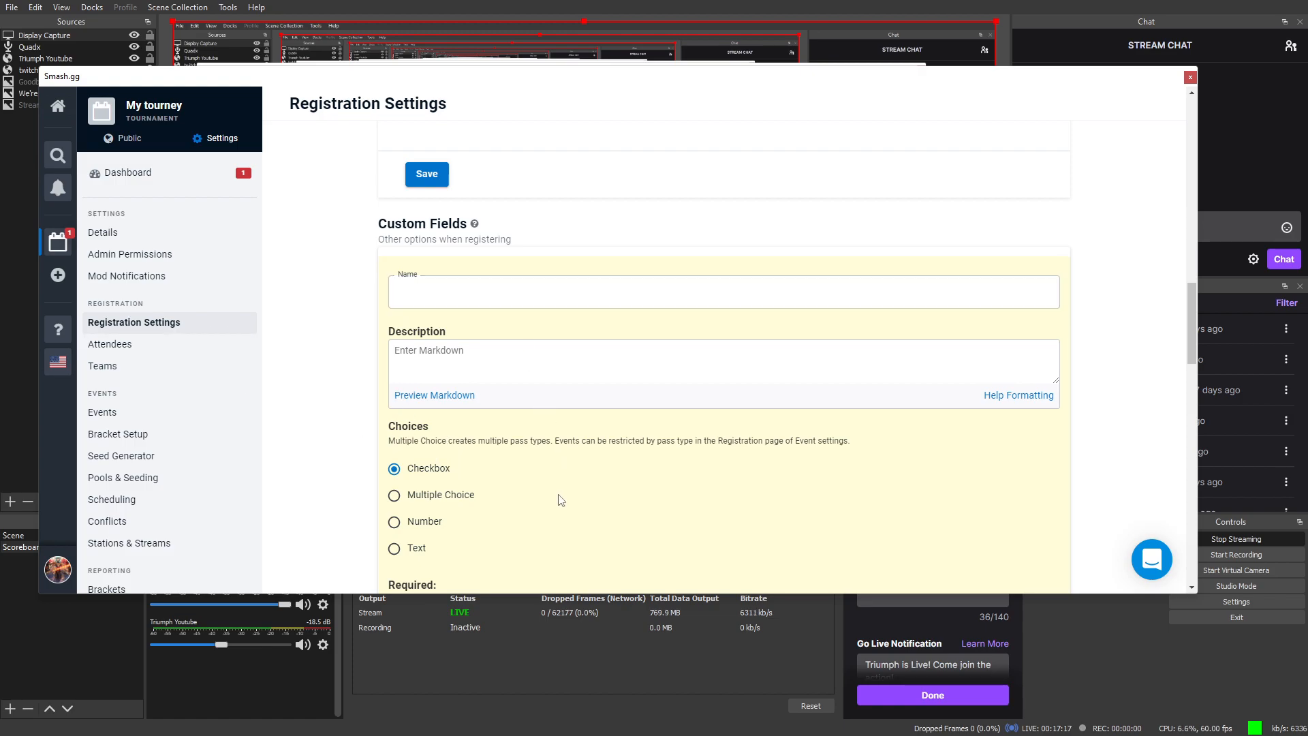
scroll(545, 504, down, 5)
scroll(493, 494, down, 6)
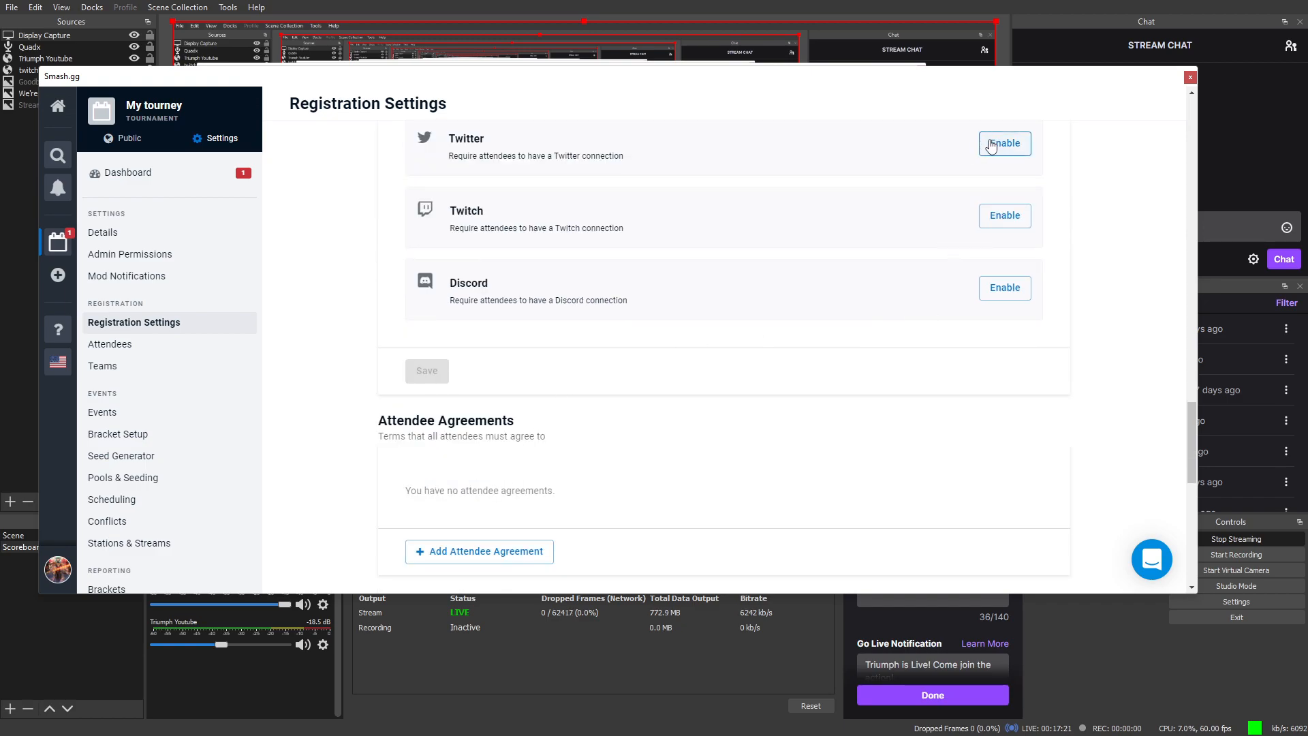
scroll(722, 440, down, 3)
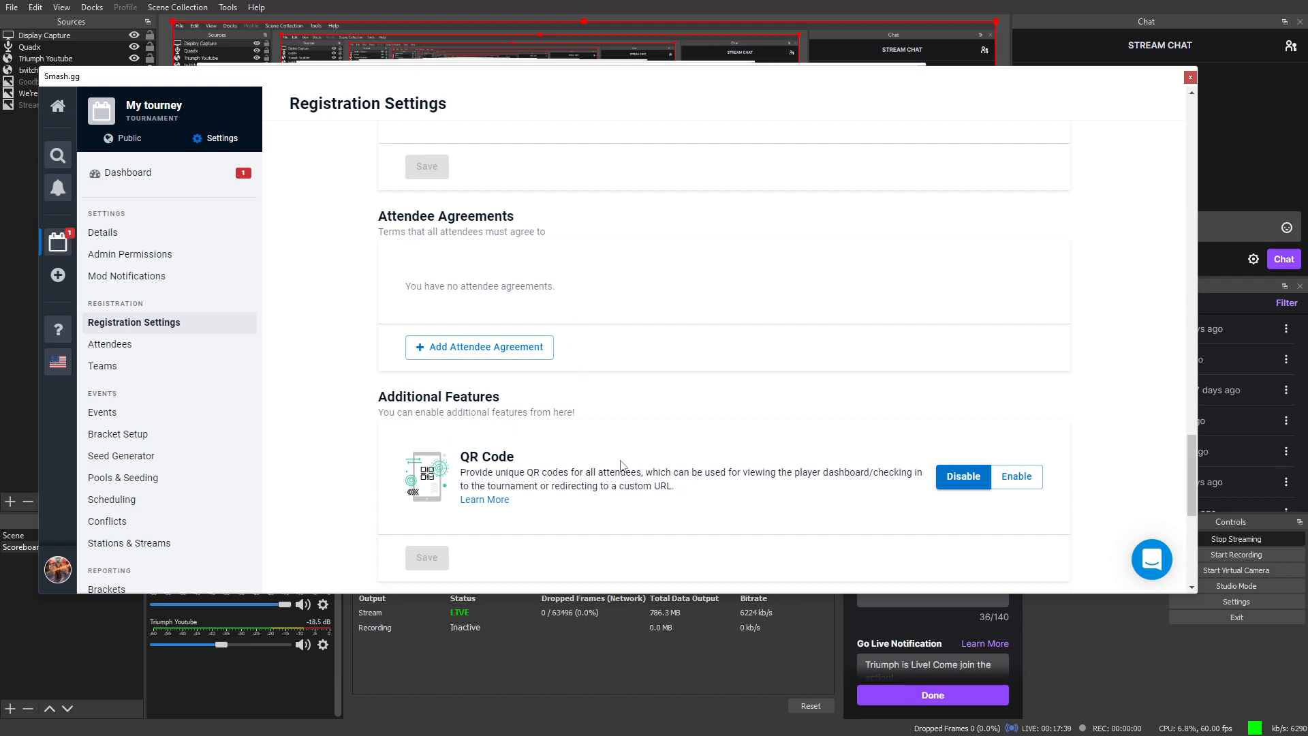
scroll(627, 450, down, 2)
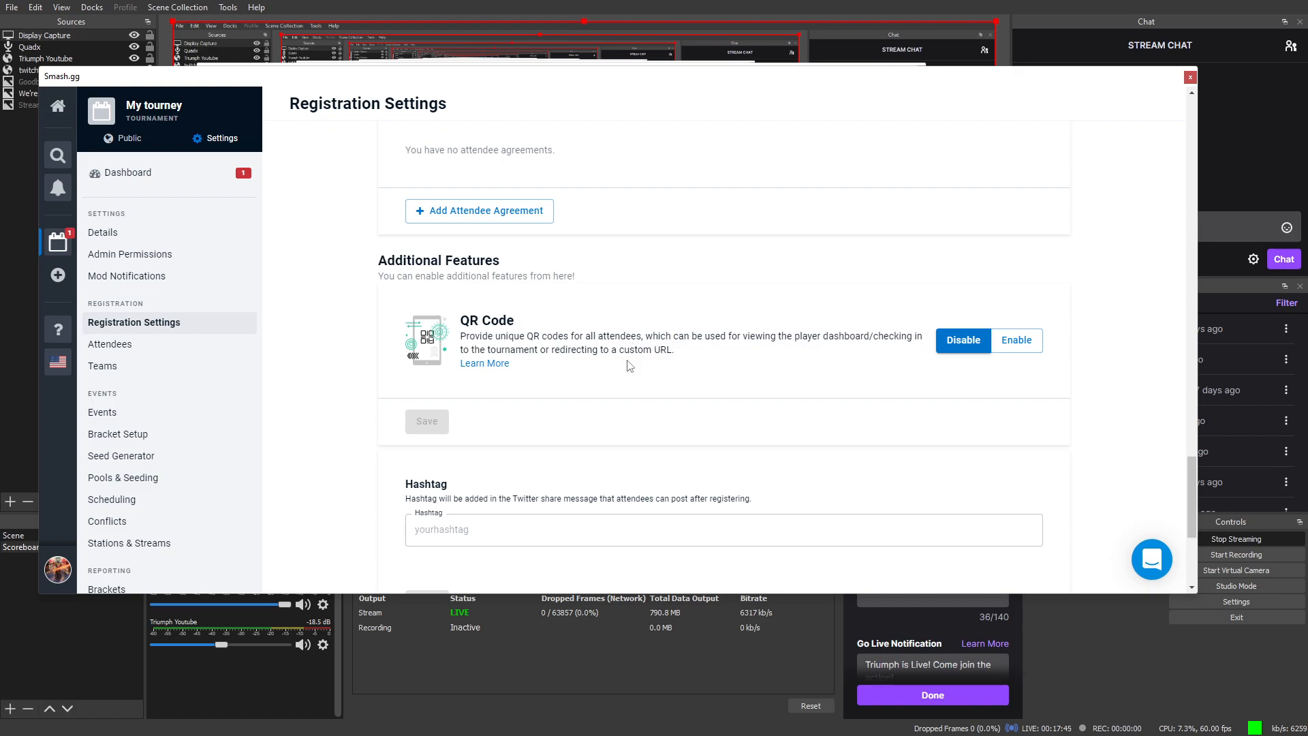
scroll(630, 364, down, 3)
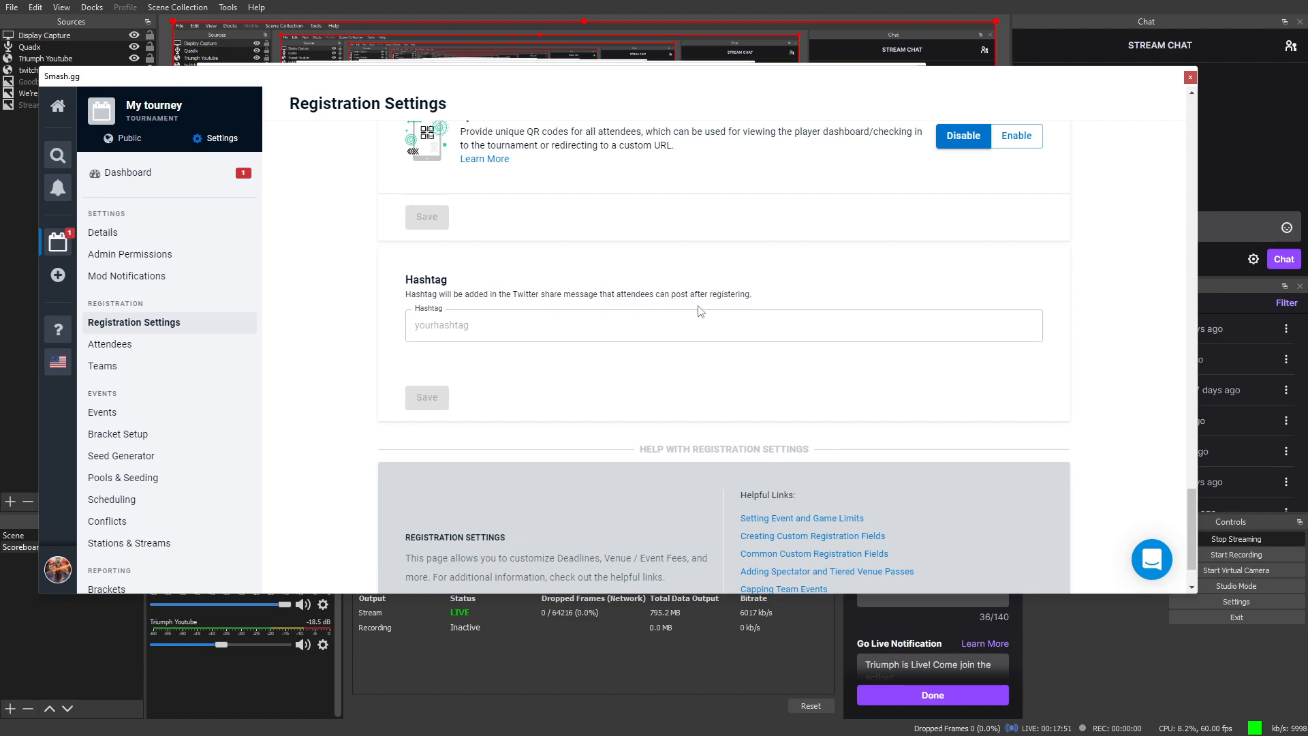
scroll(691, 389, down, 1)
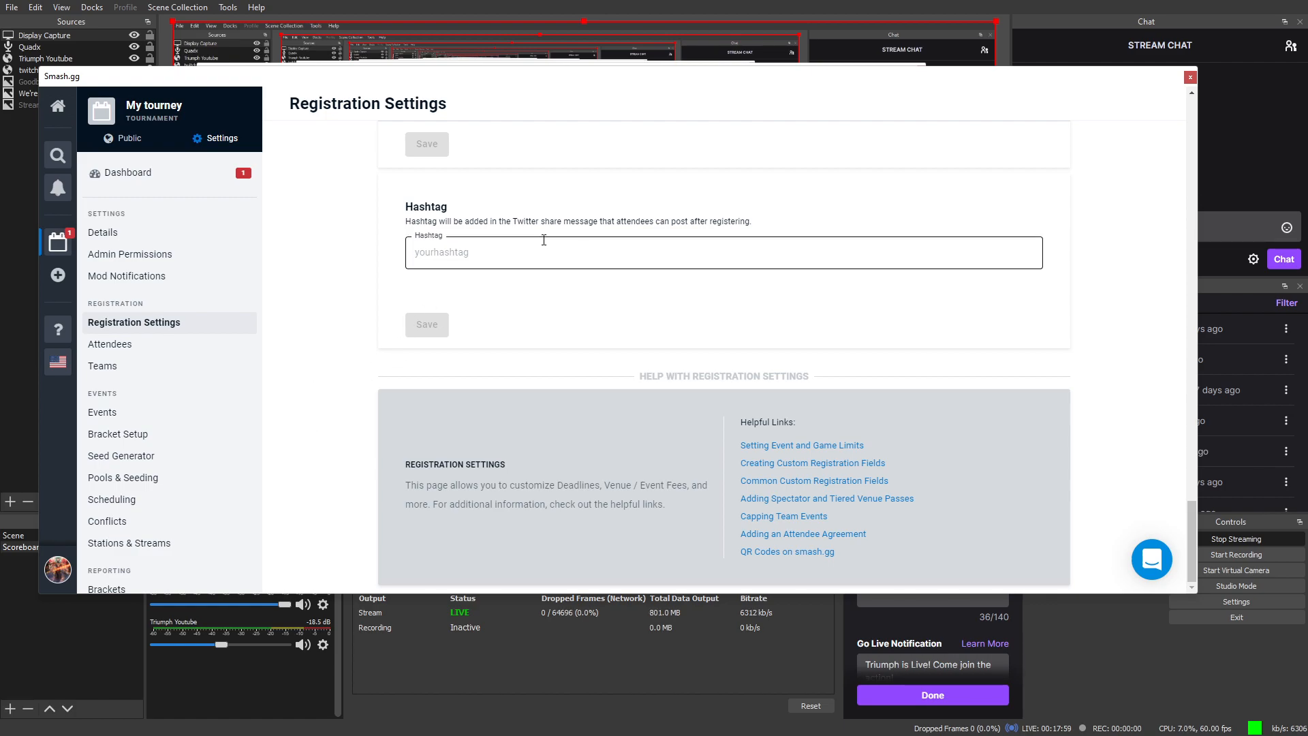
Step: Look over the attendee and teams pages, then open Bracket Setup for Smash ultimate singles
click(178, 356)
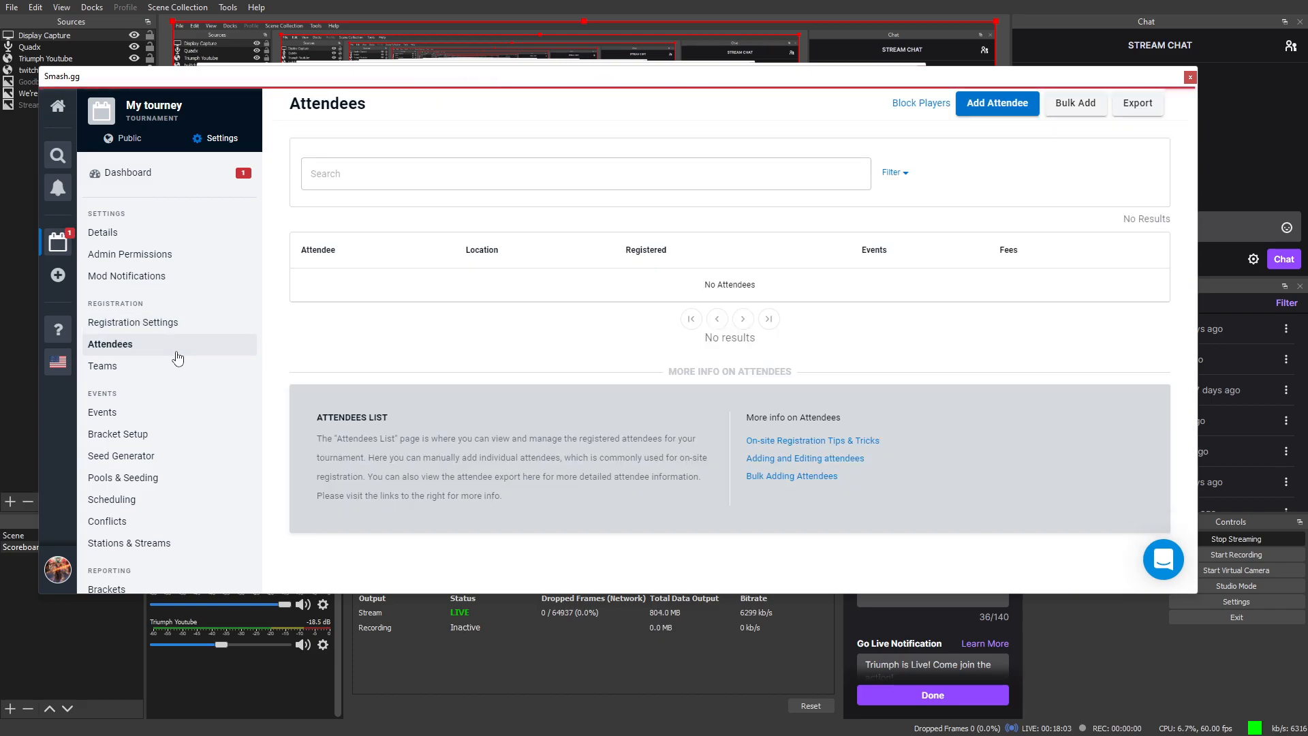
click(156, 378)
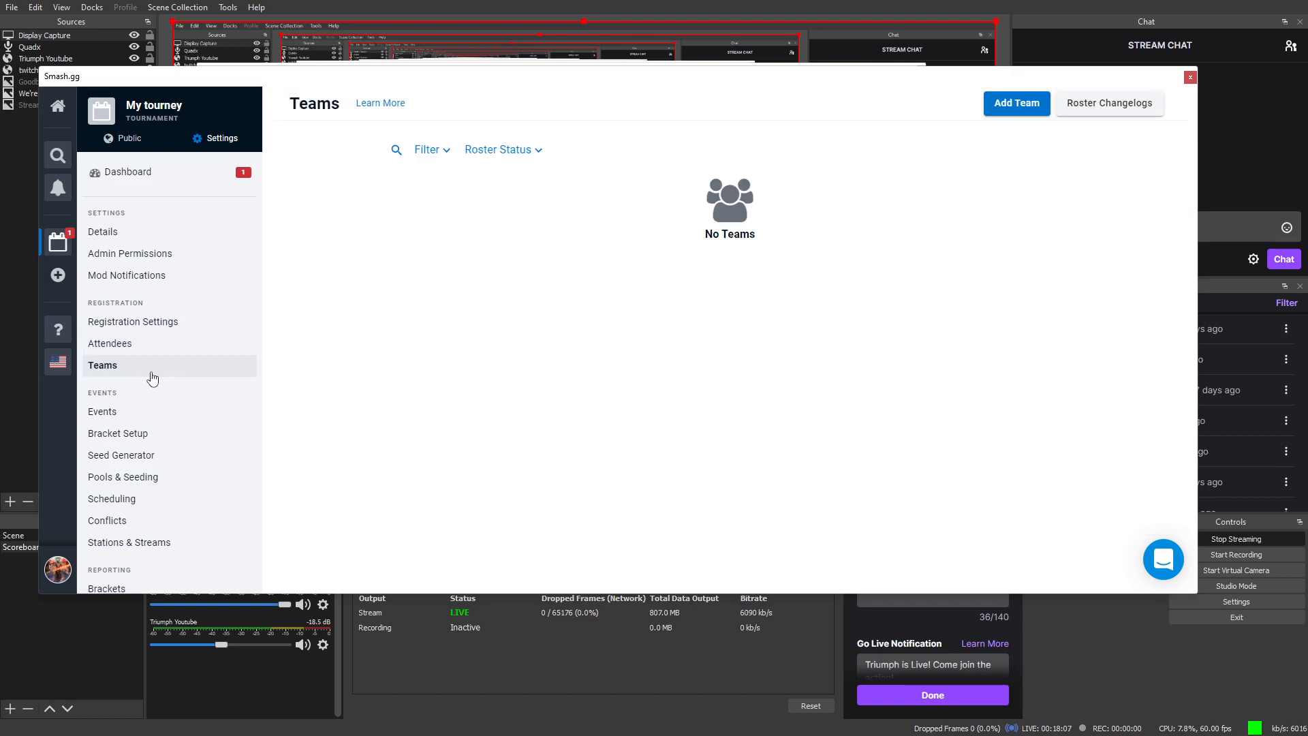
click(142, 355)
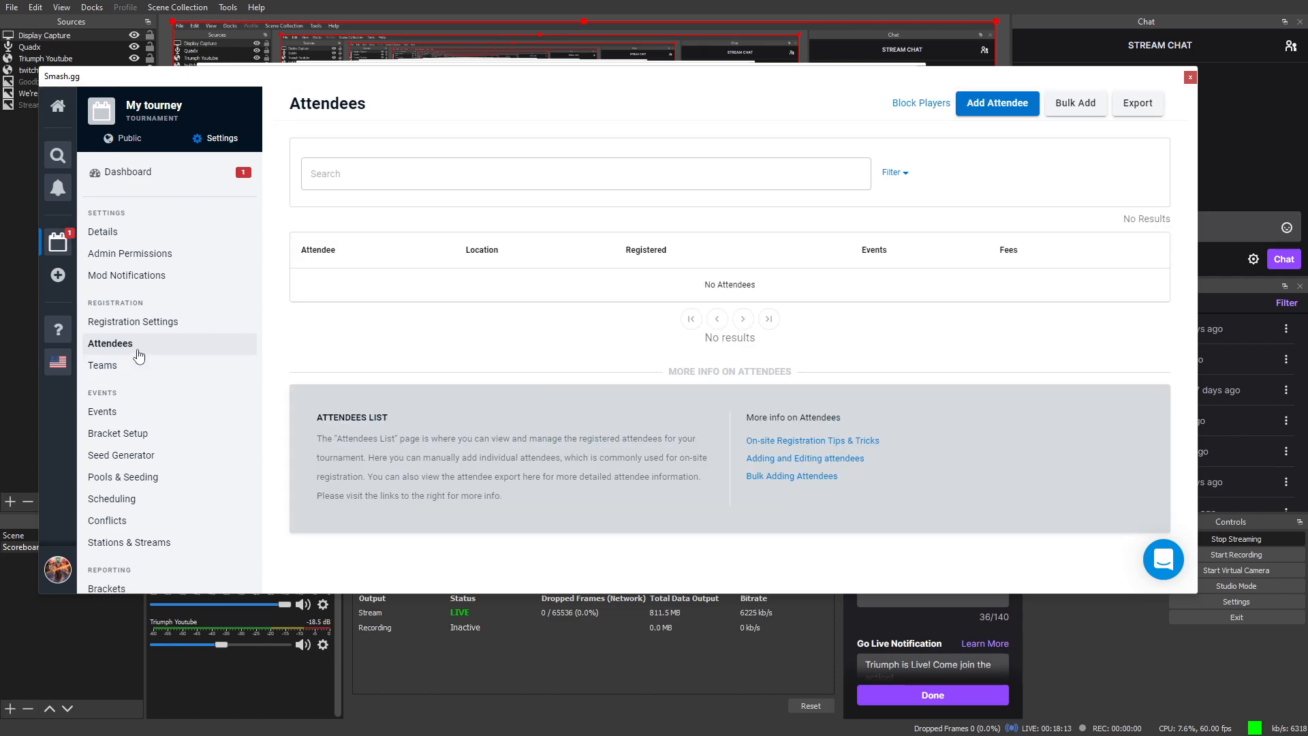
scroll(126, 340, down, 1)
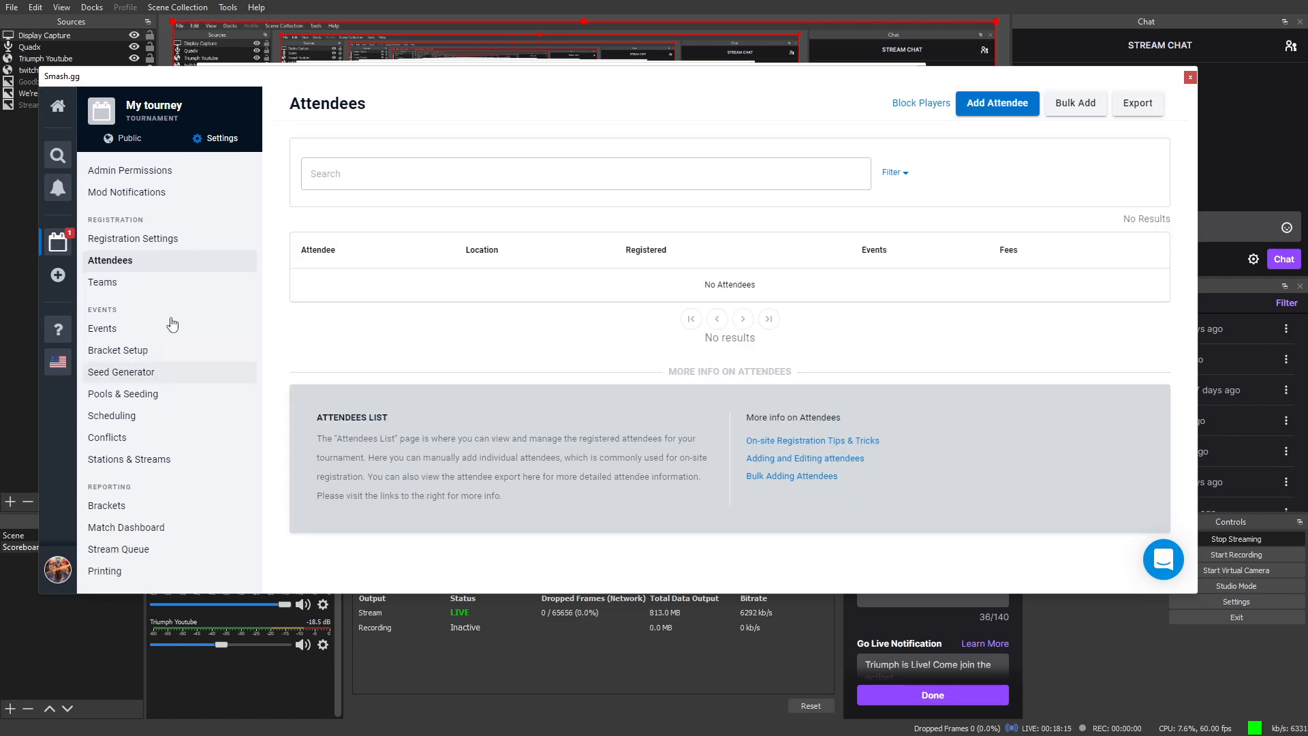
click(104, 328)
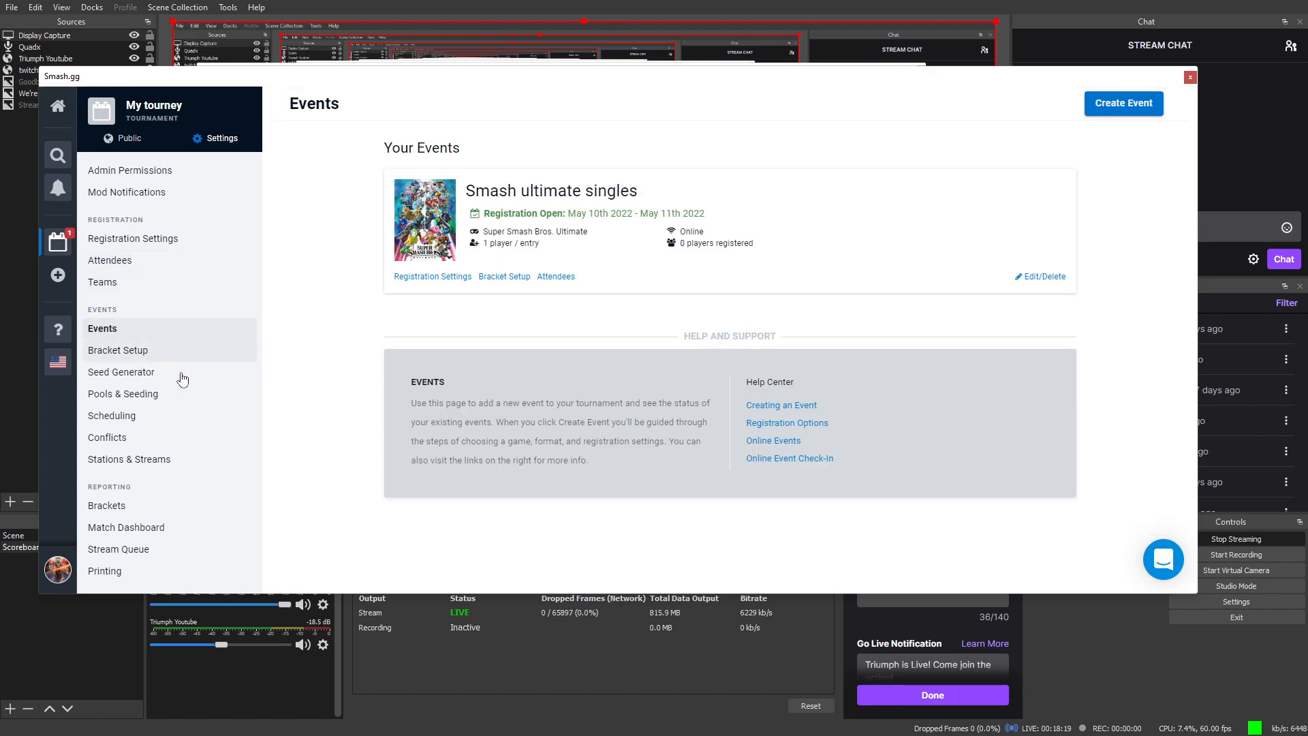
click(140, 360)
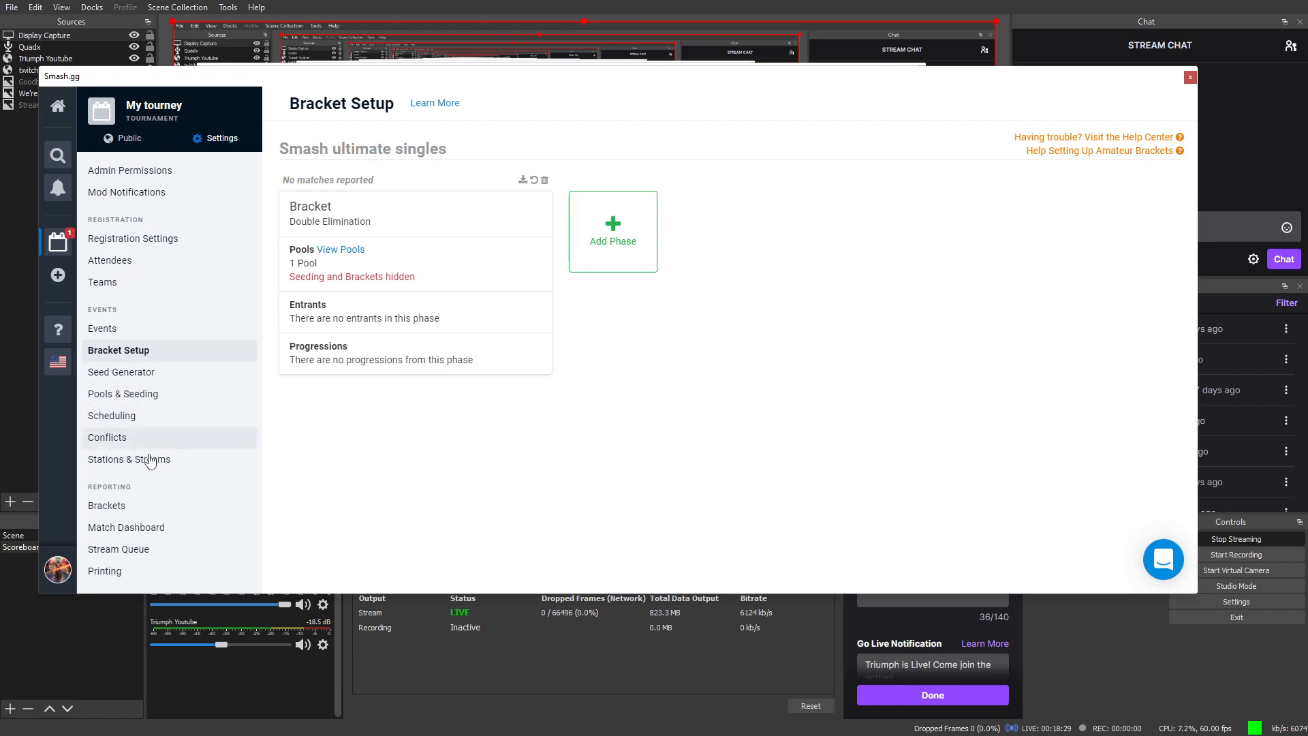
Step: View the Smash ultimate singles Brackets page with its unpublished, unstarted Bracket phase
click(178, 515)
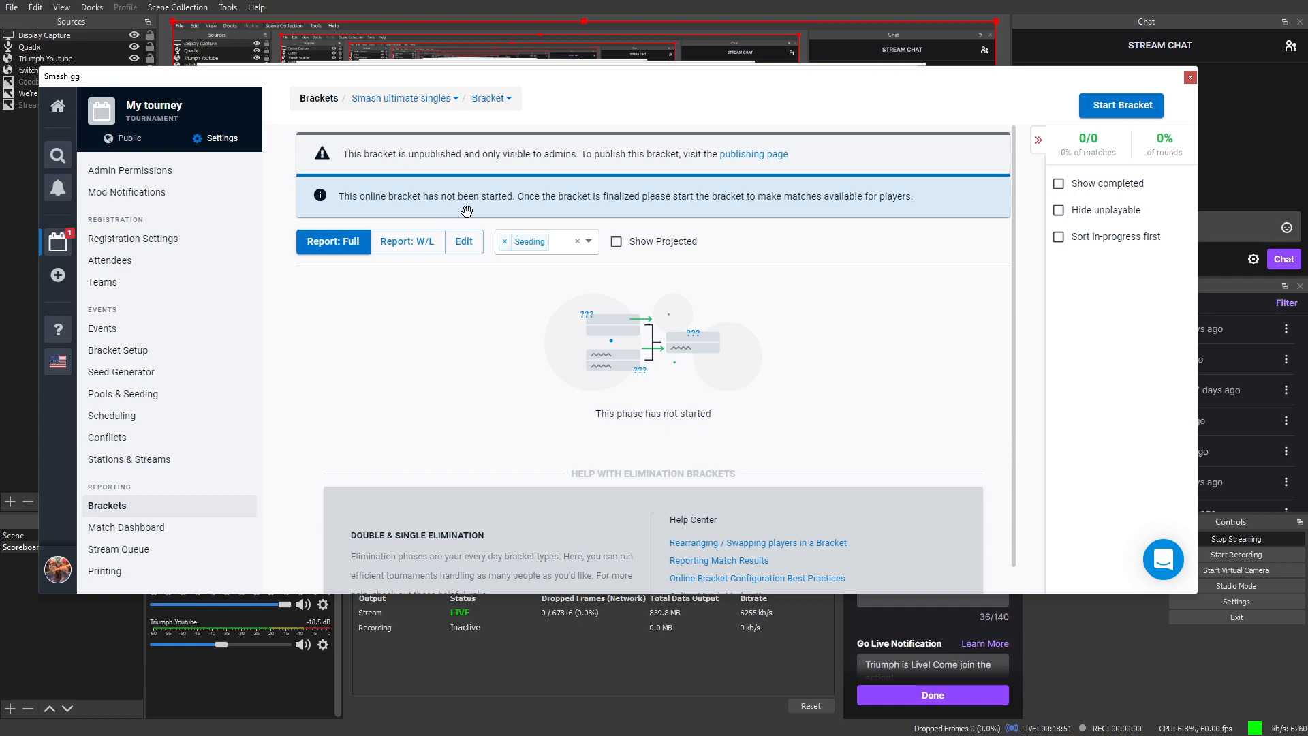
scroll(429, 323, down, 4)
scroll(422, 340, up, 4)
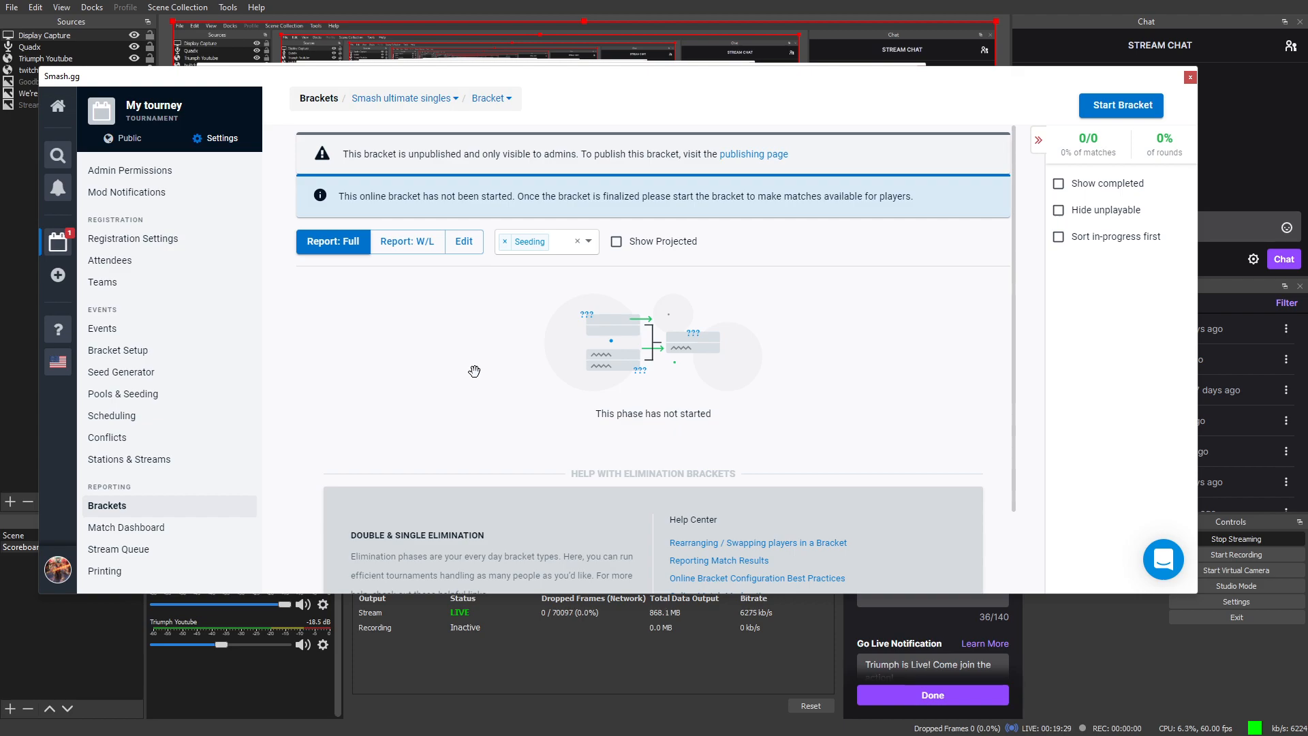
Step: Check the empty Pools & Seeding and Seed Generator pages, then go back to Bracket Setup
click(161, 396)
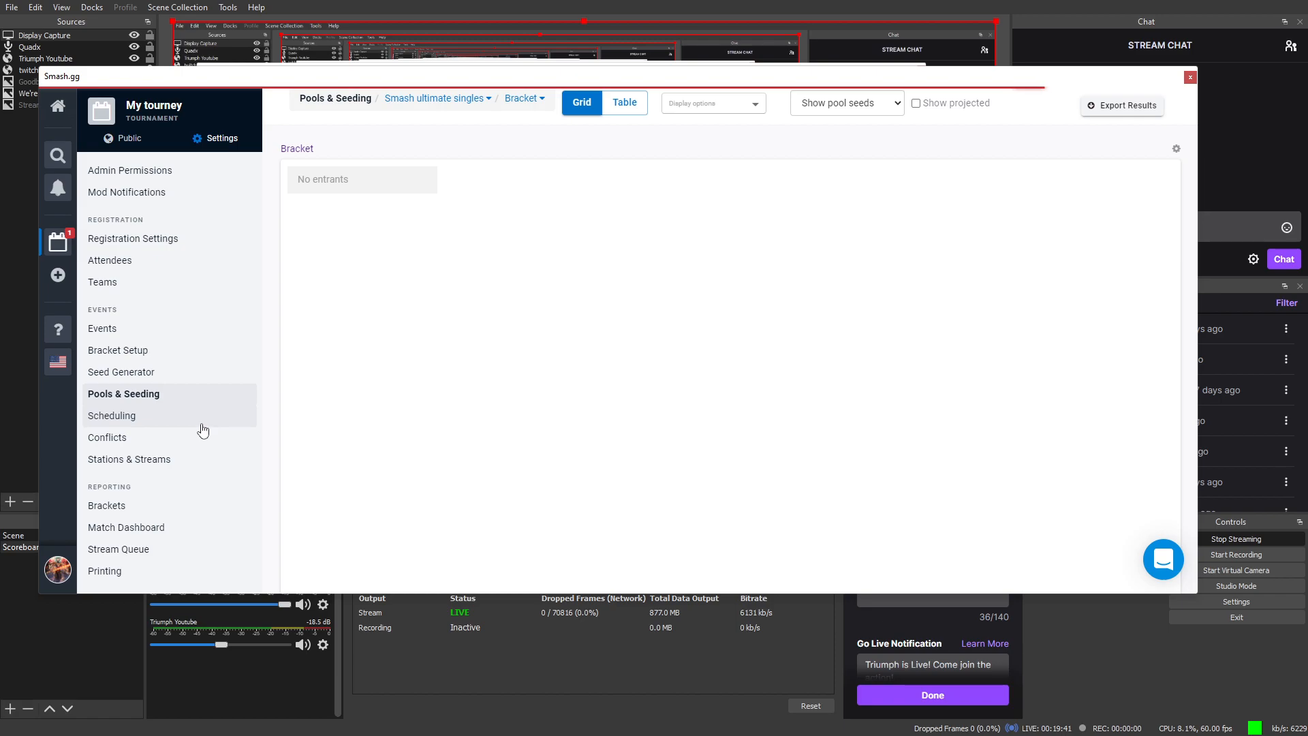
click(150, 373)
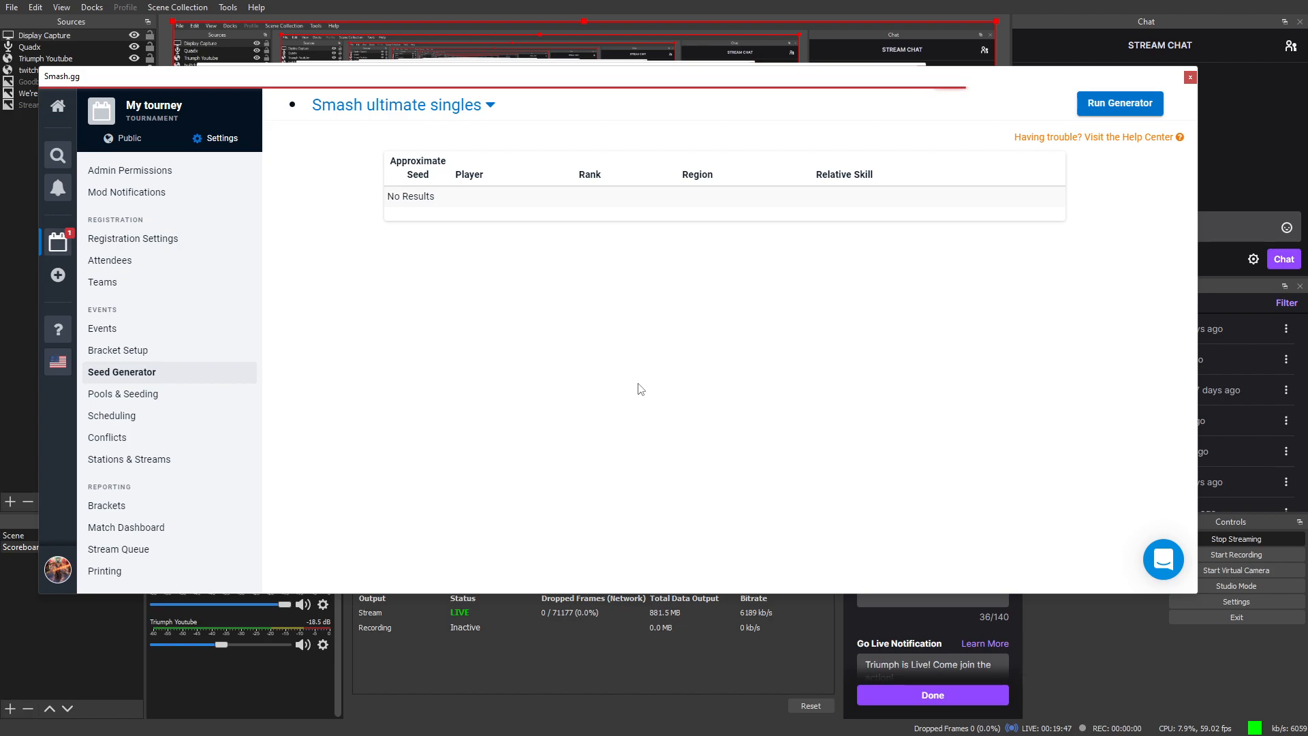
click(173, 361)
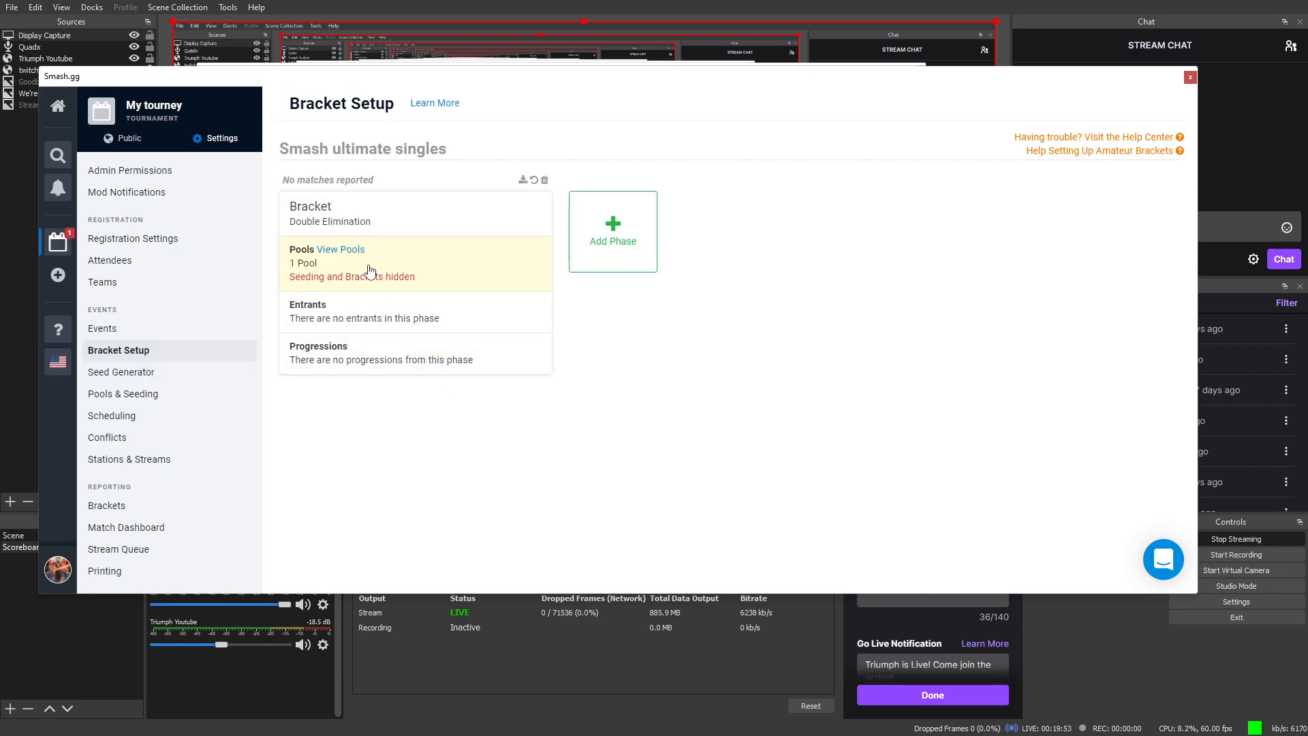
Step: Add a Double Elimination phase named 'Top-8' to Smash ultimate singles
click(622, 254)
click(656, 223)
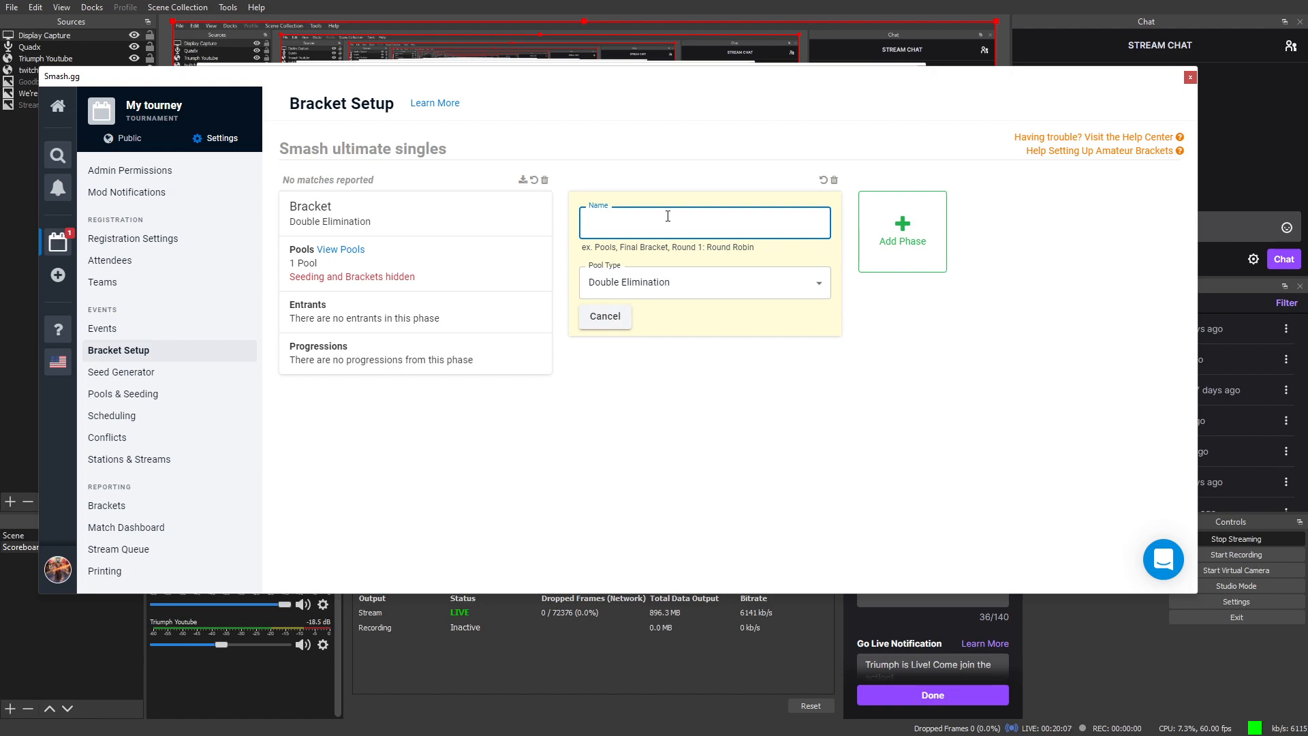
text(Top-8)
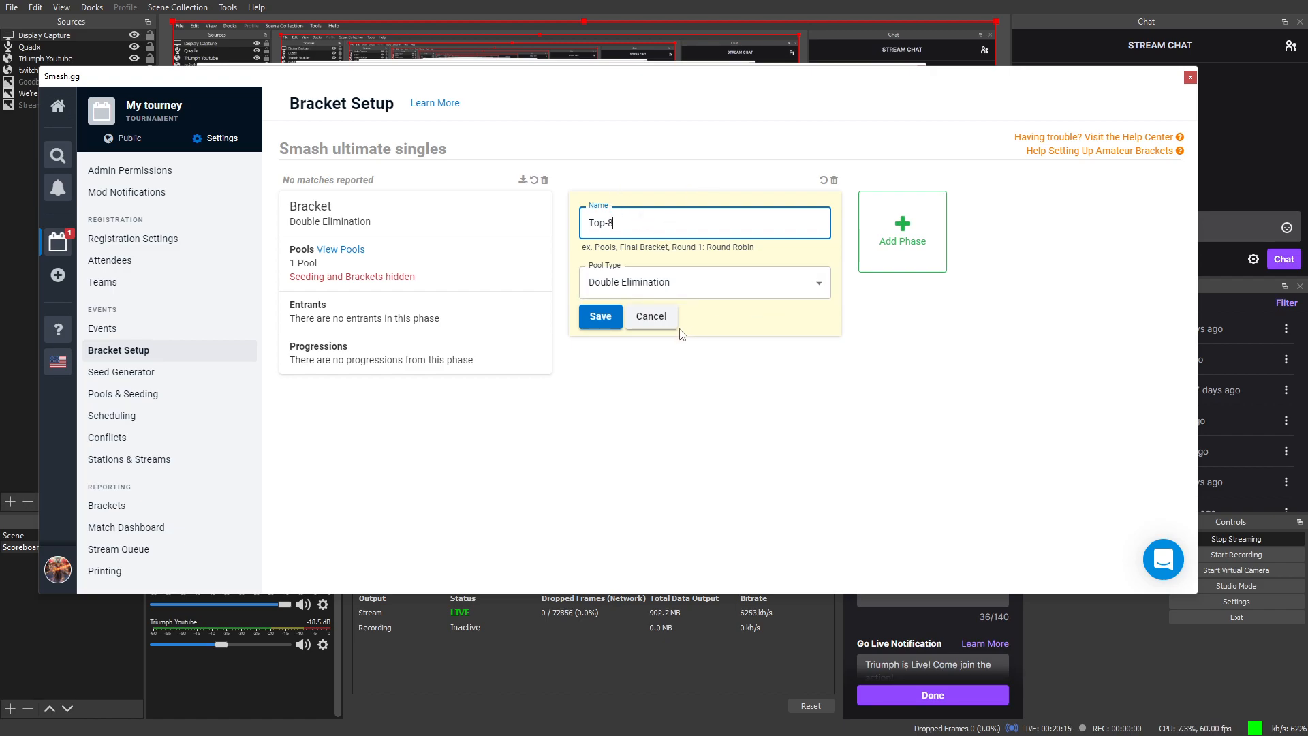
click(602, 317)
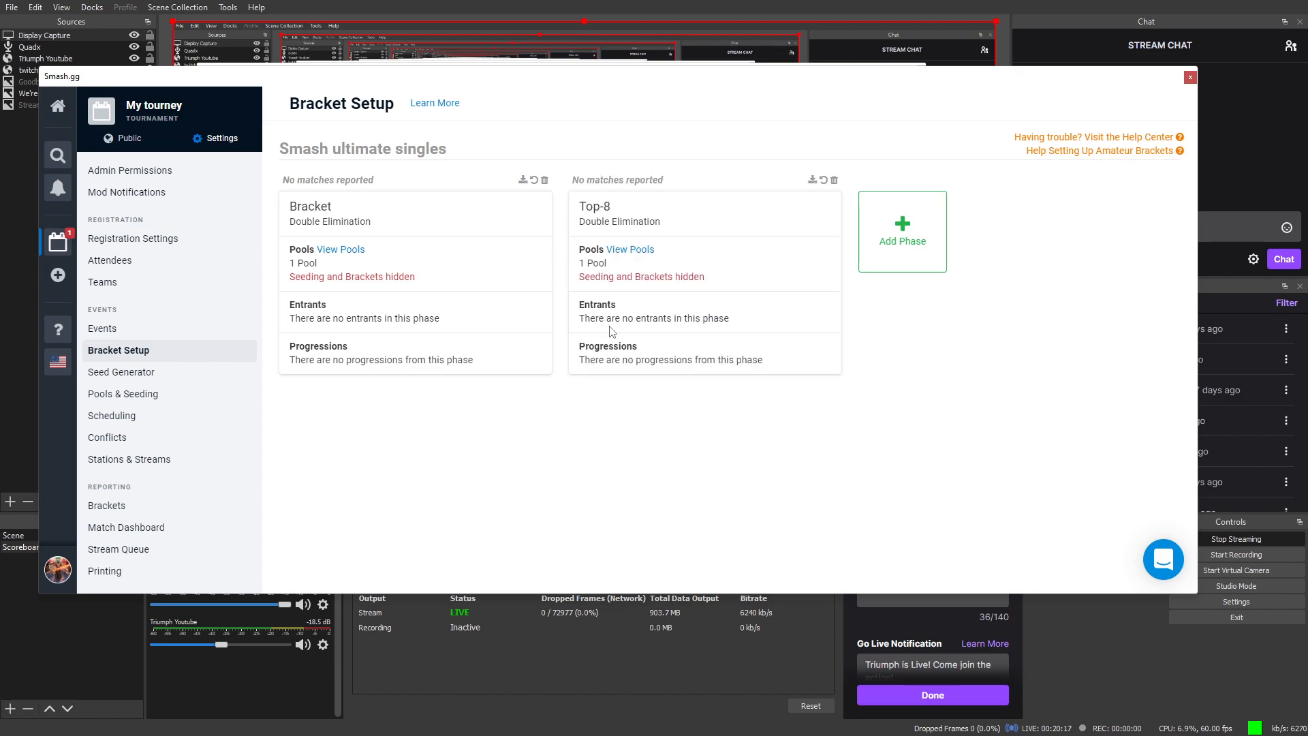
Step: Set the Bracket phase's progression to 8 players per pool into Top-8
click(373, 369)
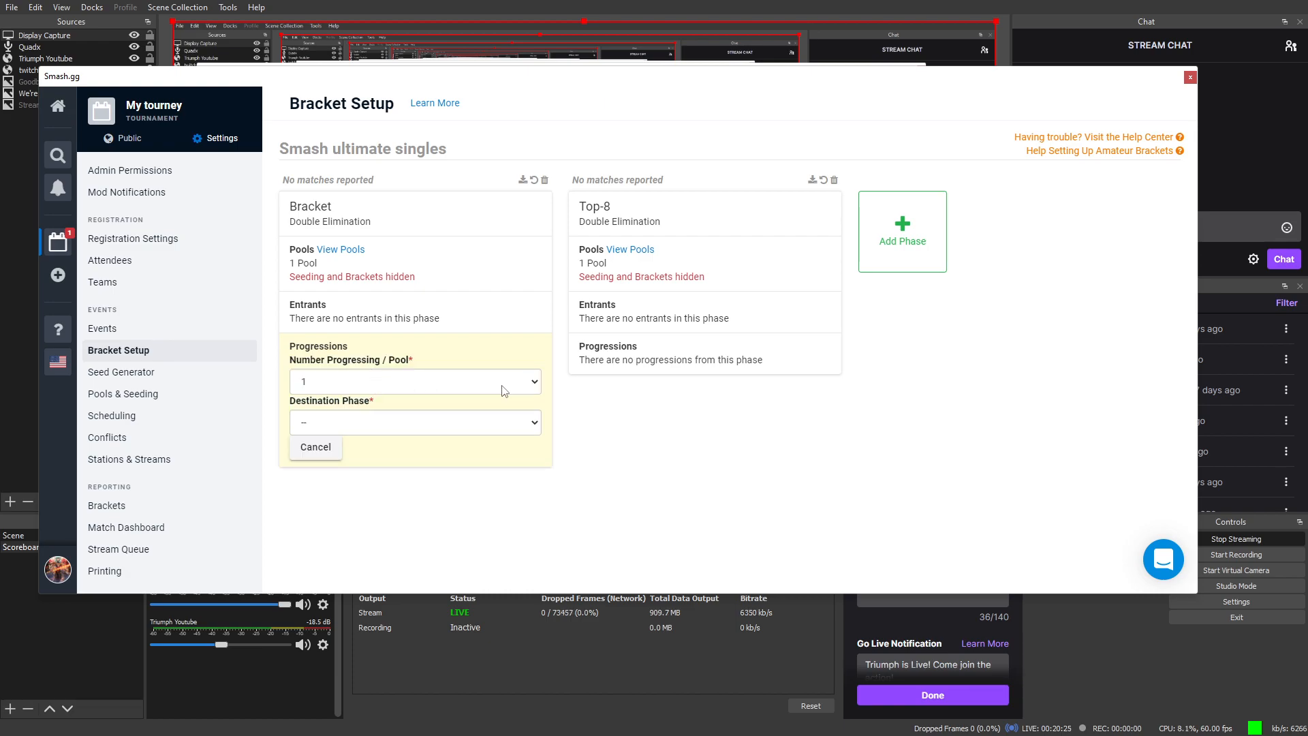
click(519, 387)
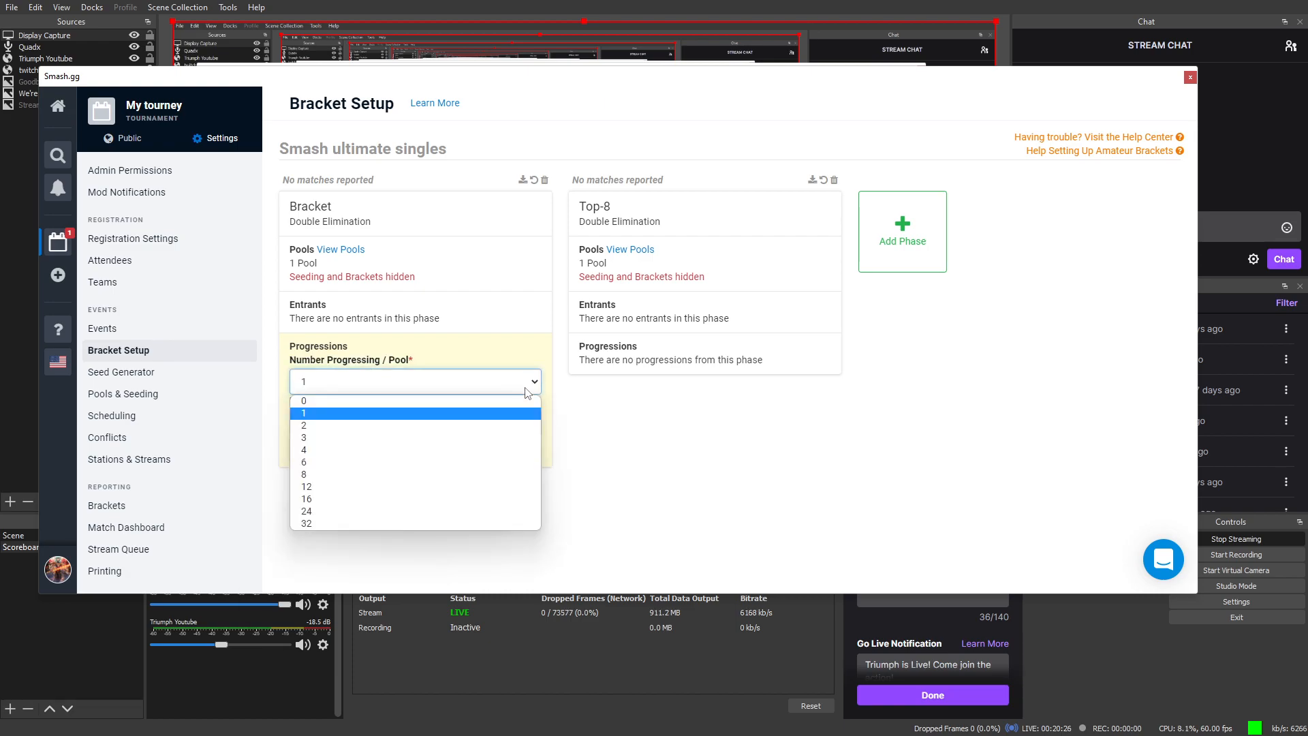
click(475, 475)
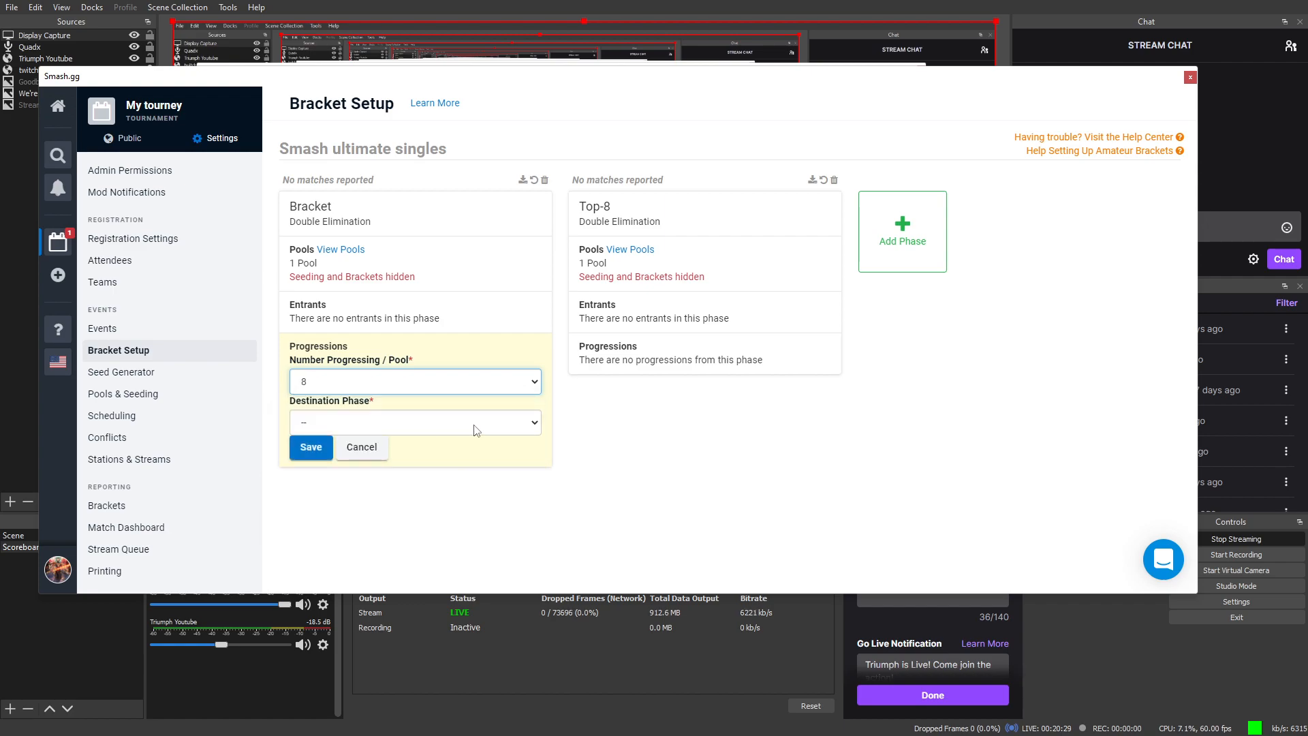
click(475, 428)
click(463, 455)
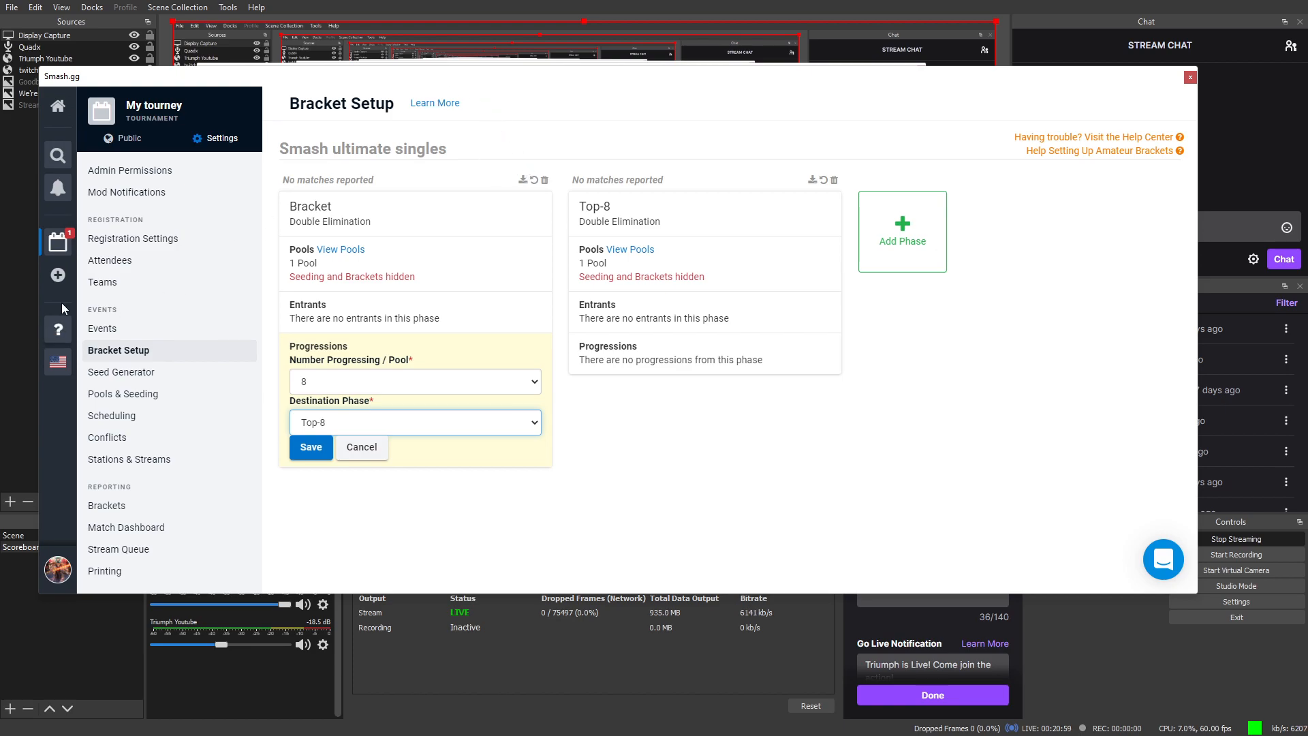
Step: Search 'triu', open Triumph #40, and view its Ultimate Singles events in admin settings
click(57, 156)
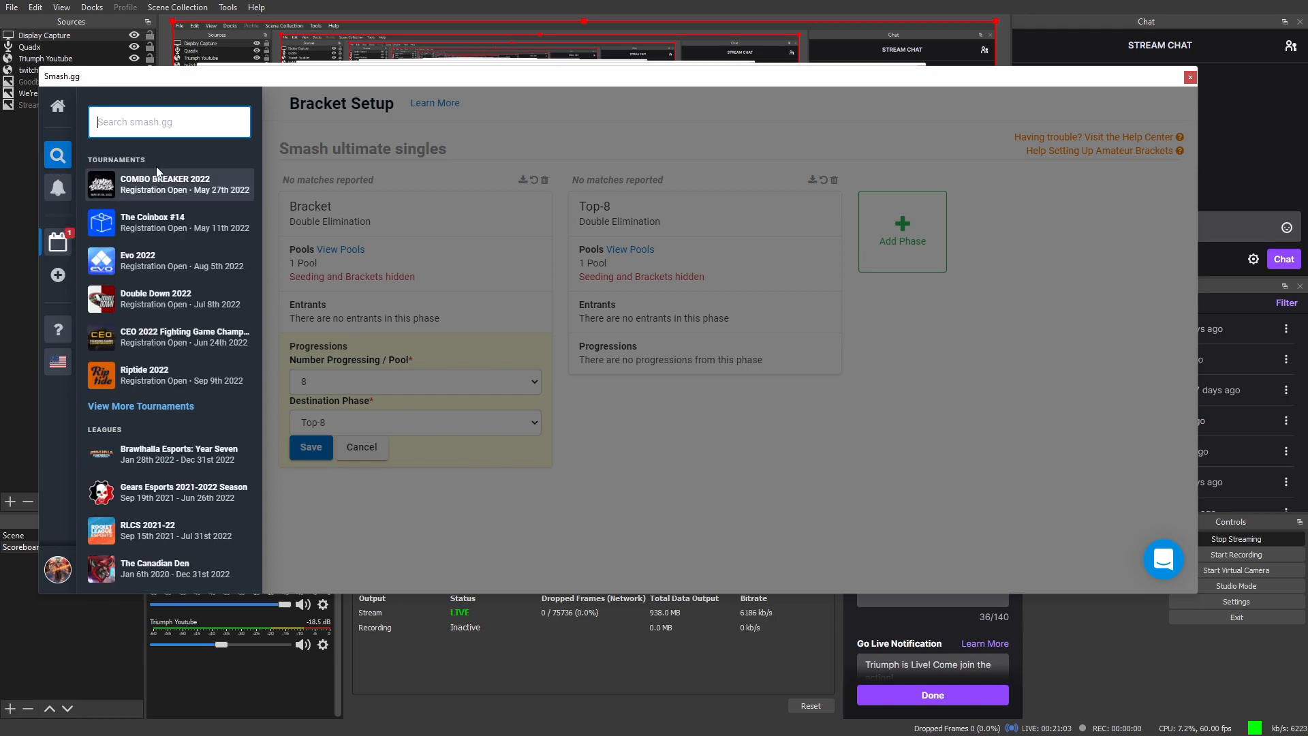
text(triu)
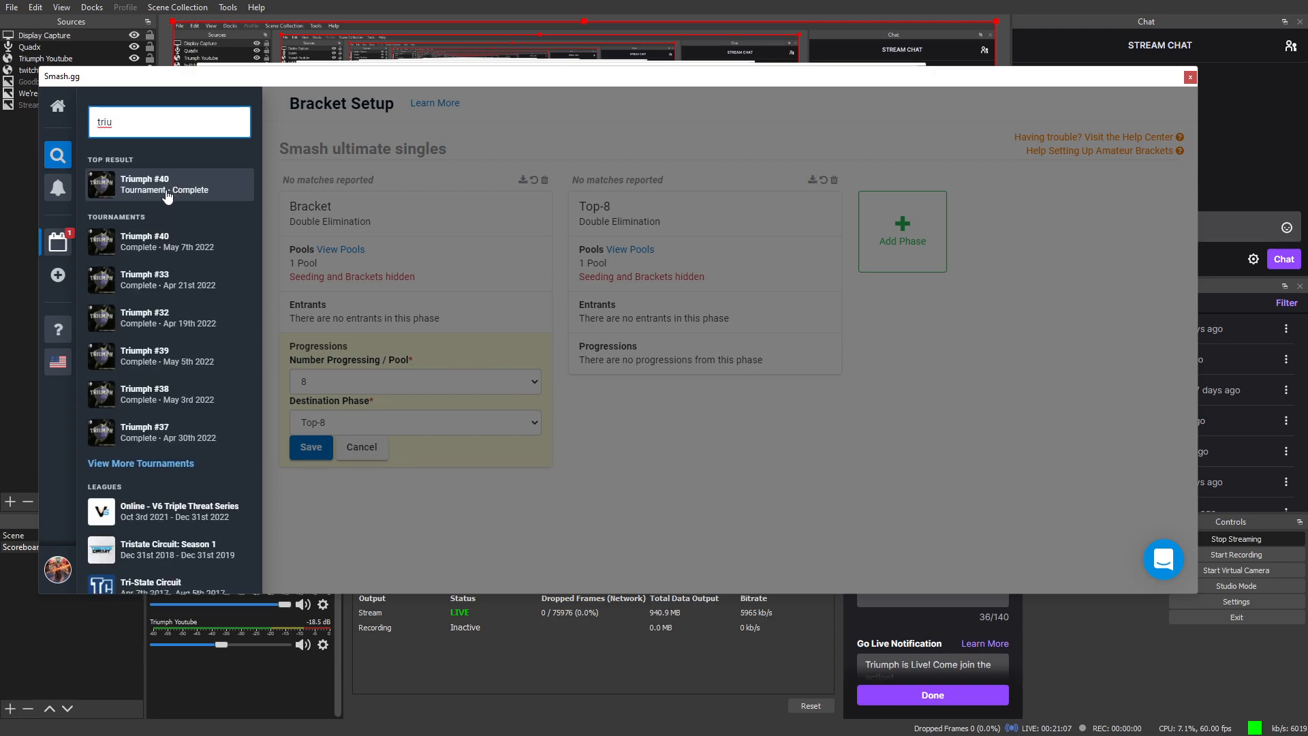
click(162, 194)
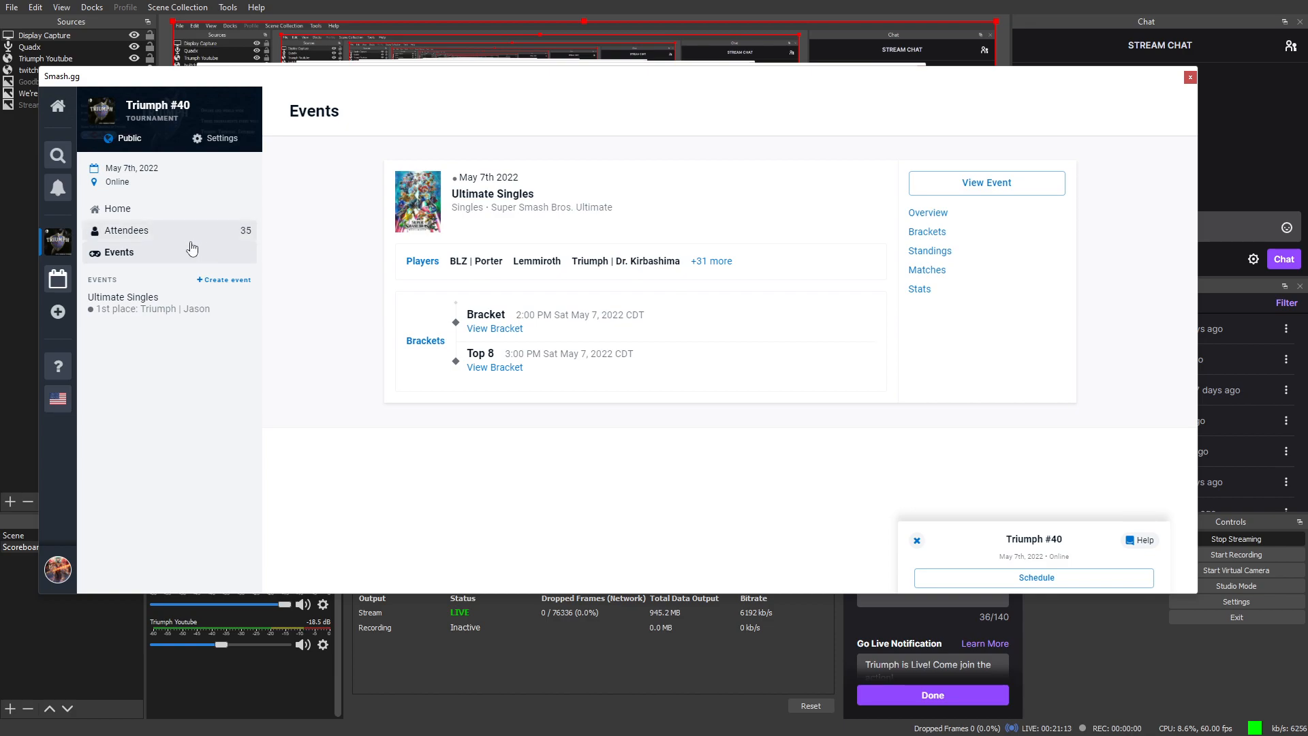
click(231, 140)
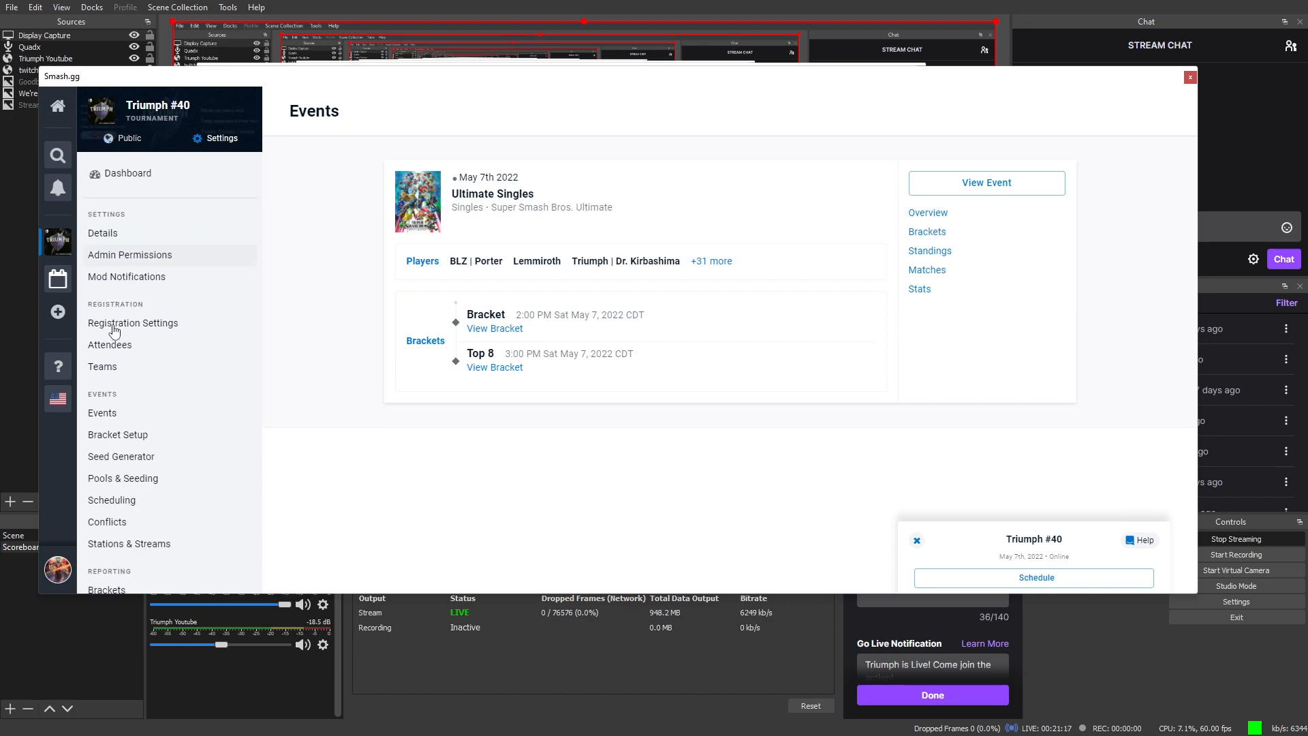
scroll(114, 328, down, 1)
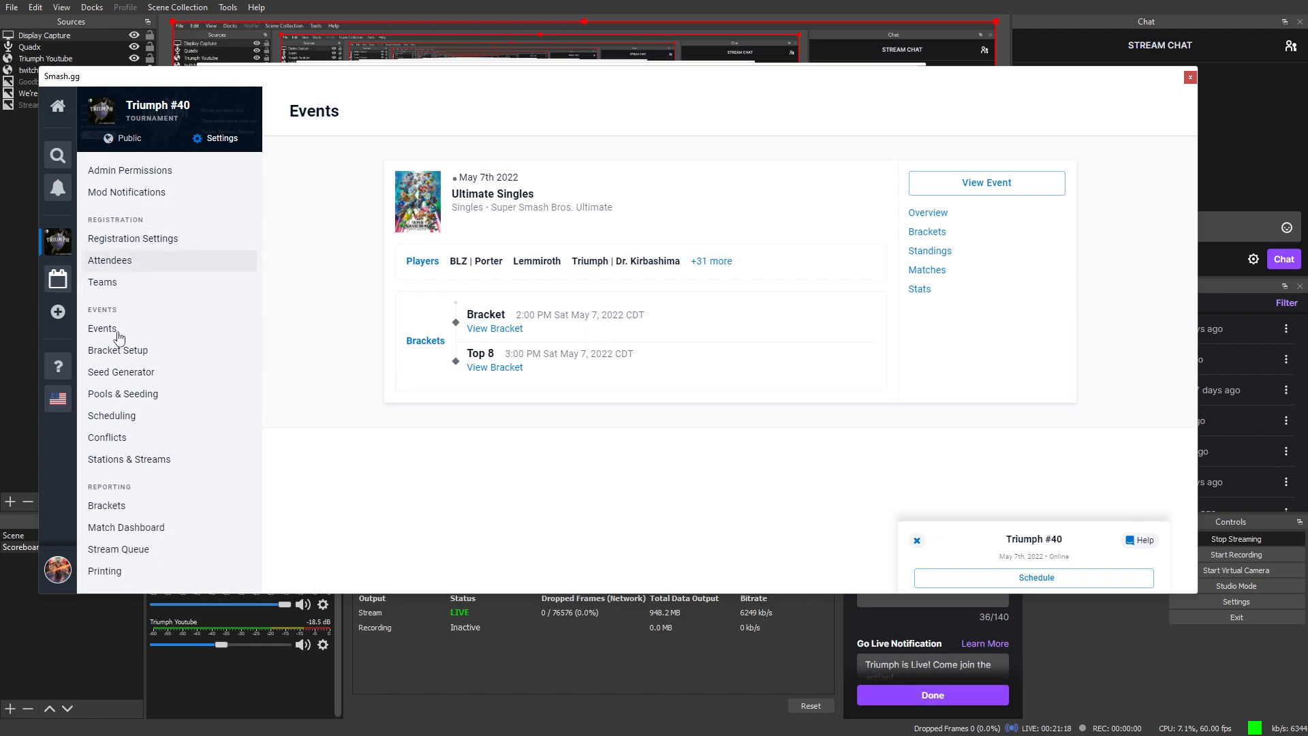
Step: Open Triumph #40's bracket and edit the Winners Round 1 round settings
click(139, 516)
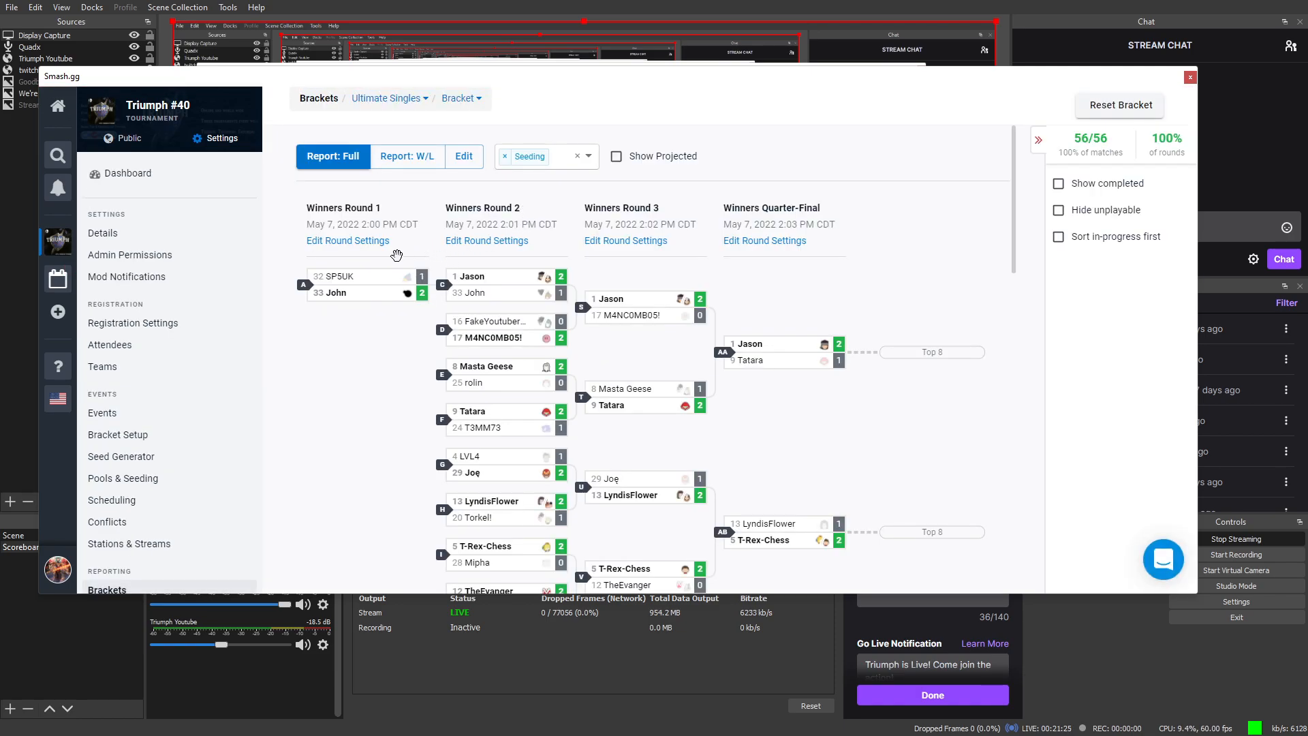
scroll(770, 341, down, 3)
scroll(769, 341, up, 3)
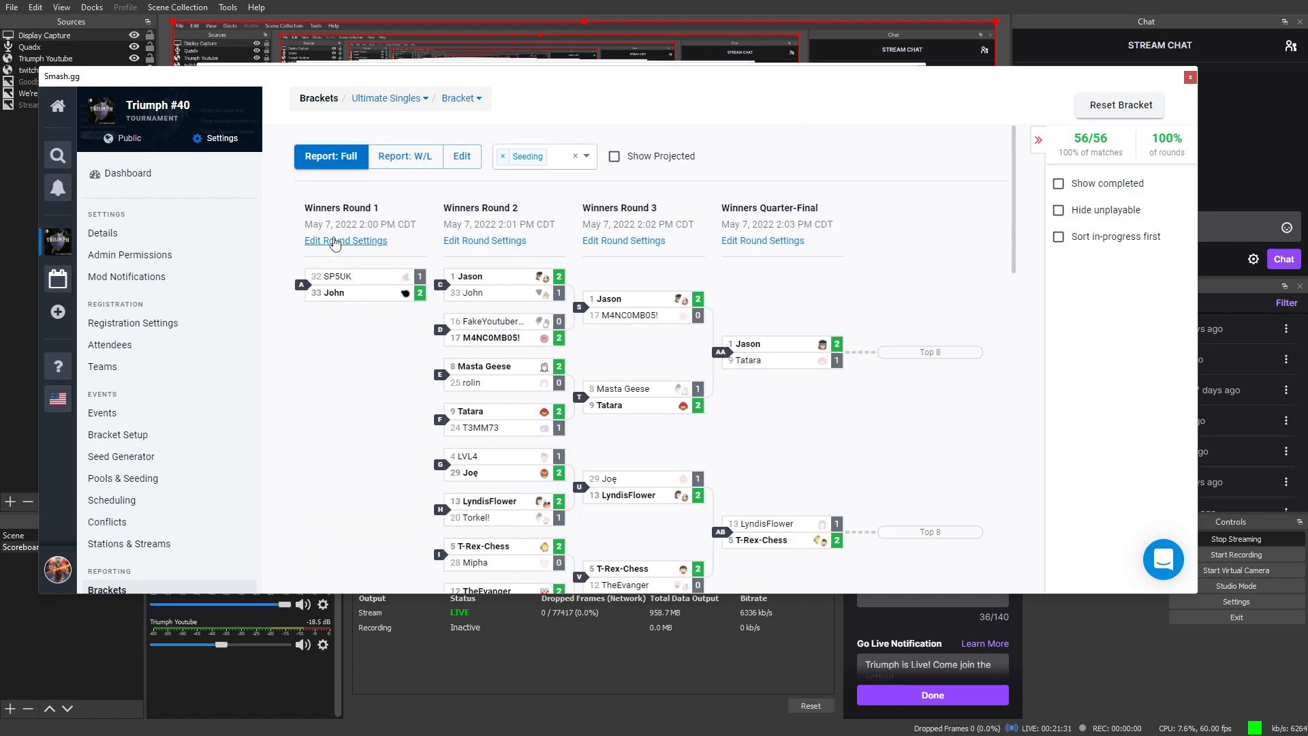
click(334, 241)
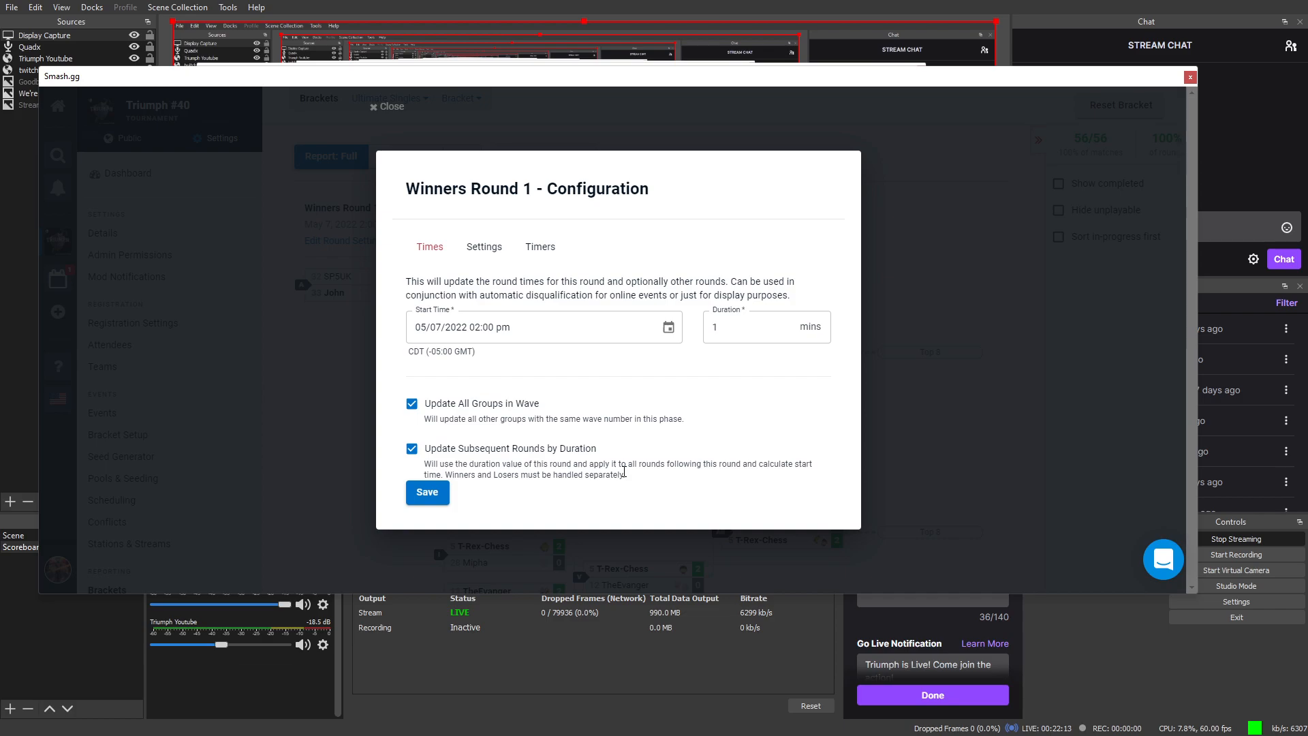
Step: Save Winners Round 1 times: 05/07/2022 2:00 pm start, 1-minute duration
click(485, 252)
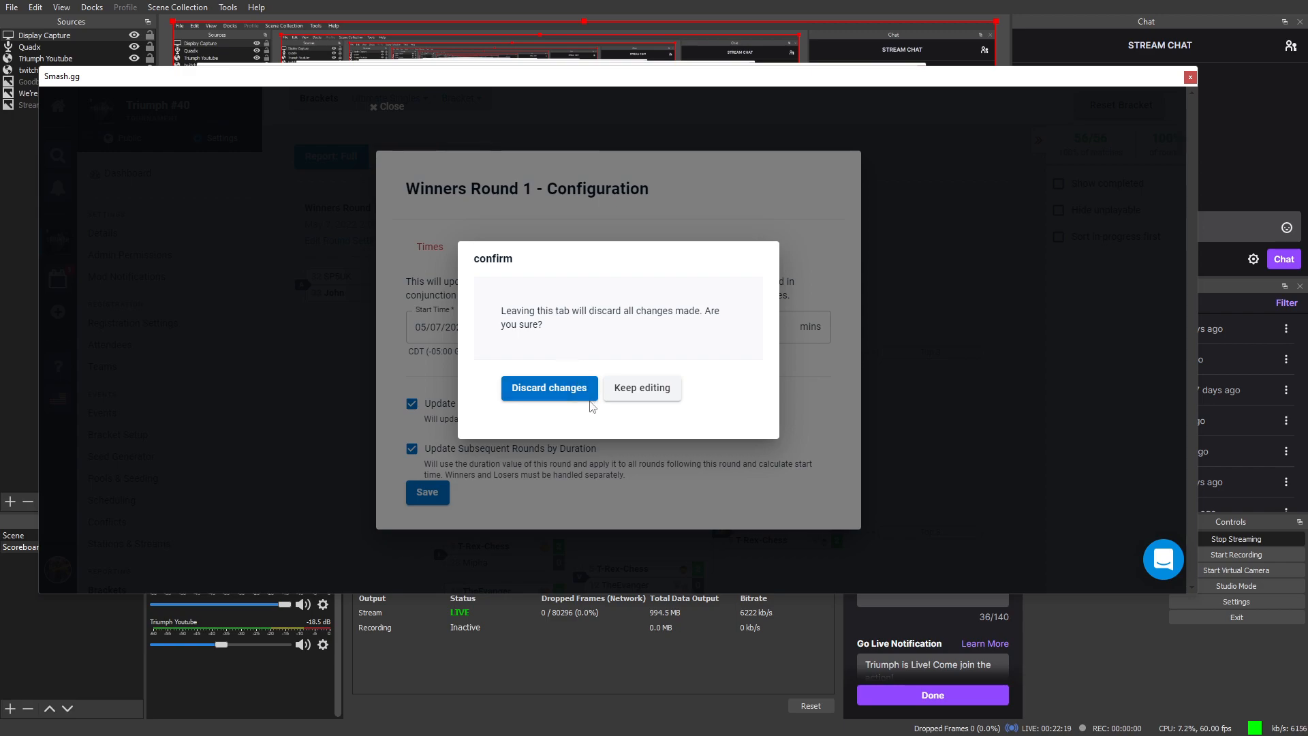
click(602, 388)
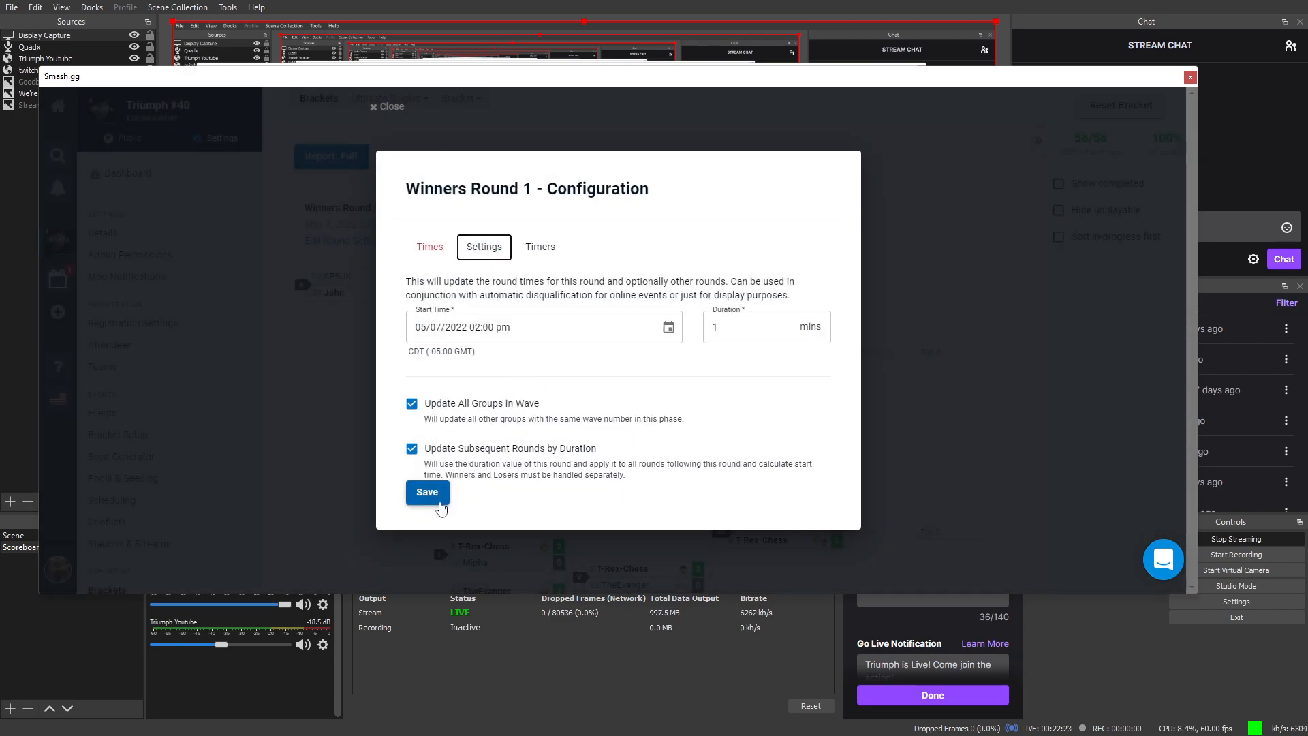
click(447, 251)
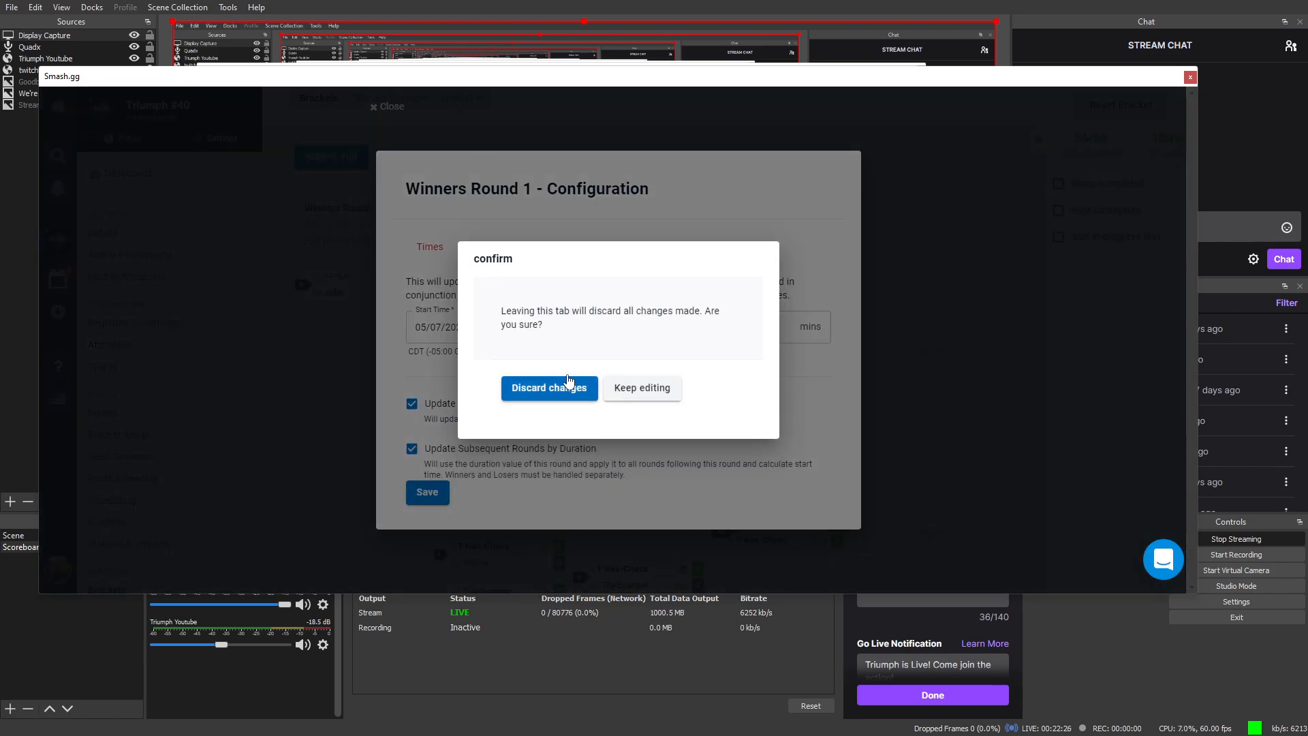
click(618, 386)
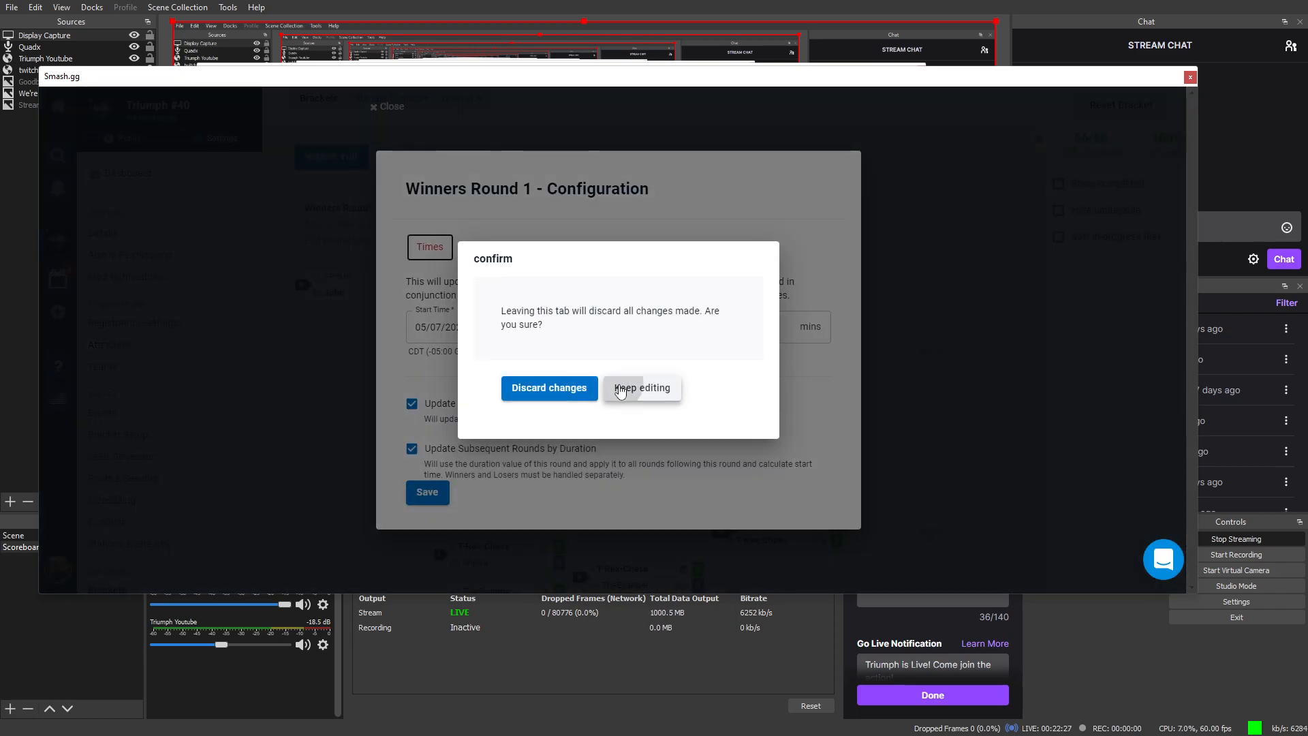
click(433, 492)
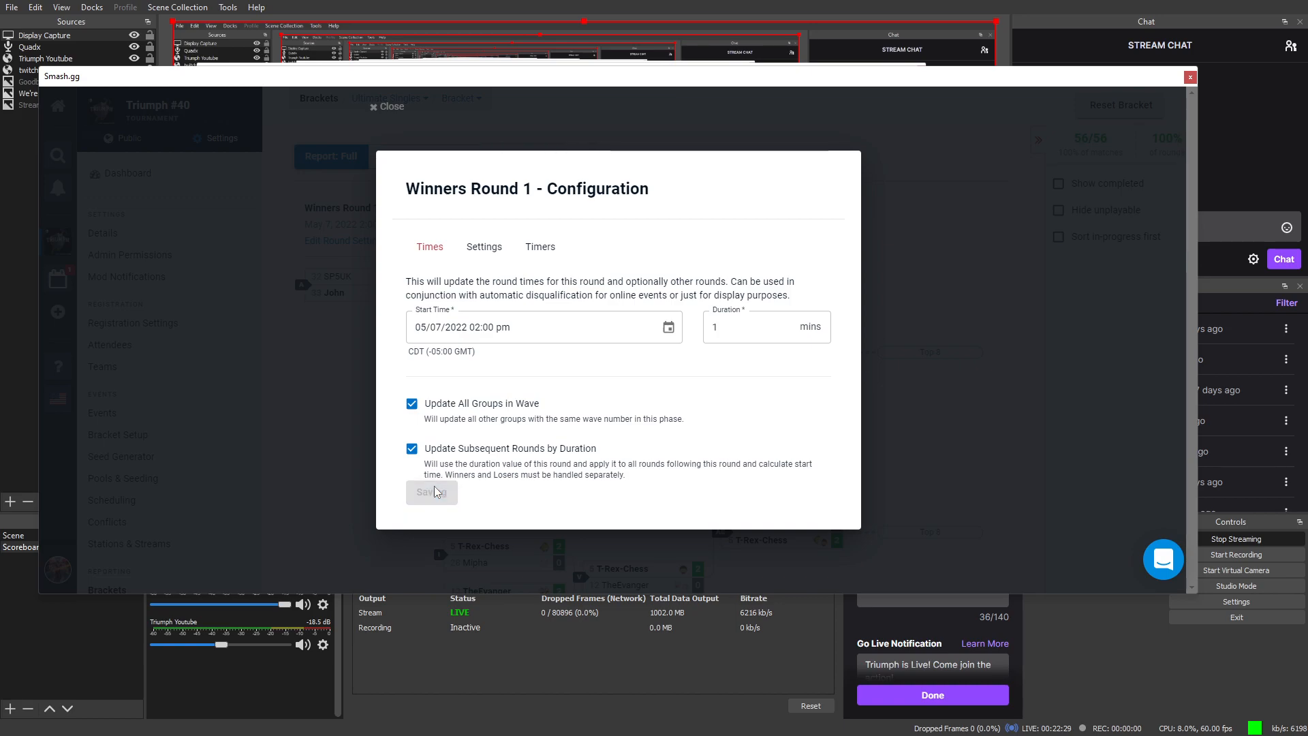
Step: Keep Winners Round 1 at best of 3, then review its DQ/verify timers and start times
click(490, 259)
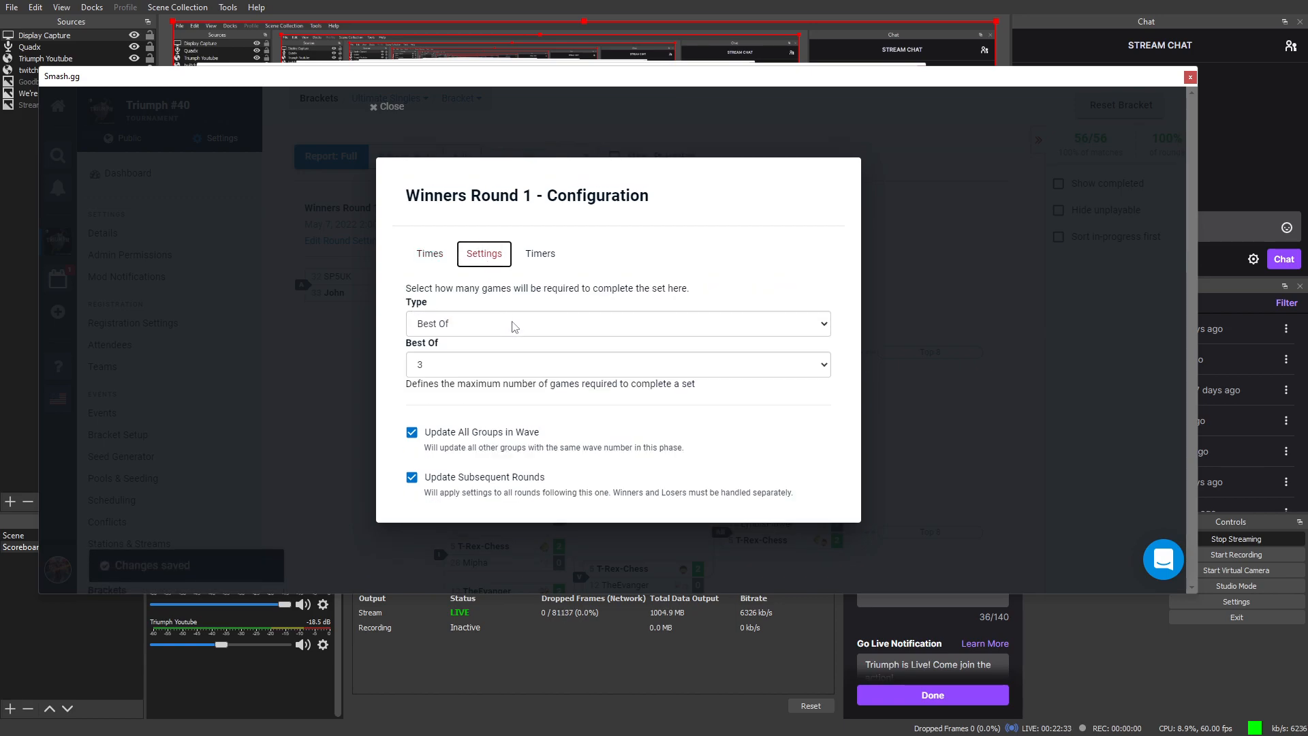
click(526, 375)
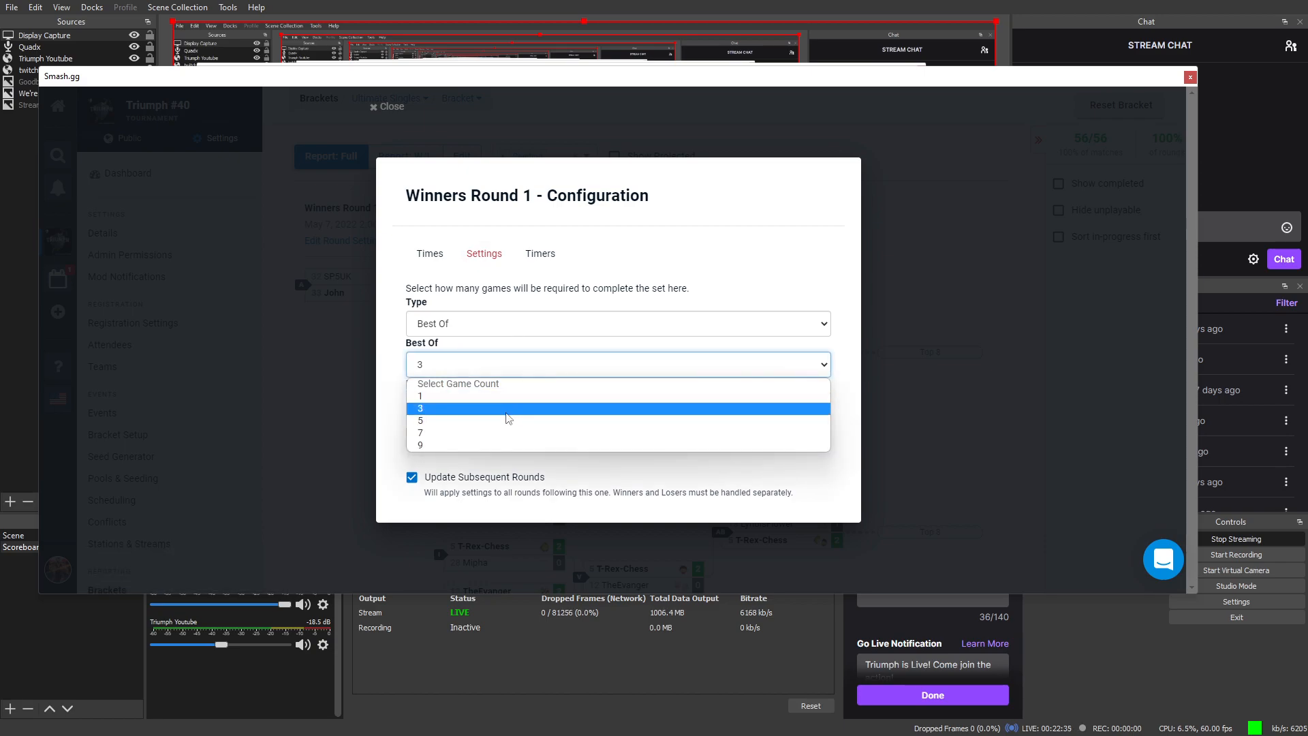
click(506, 411)
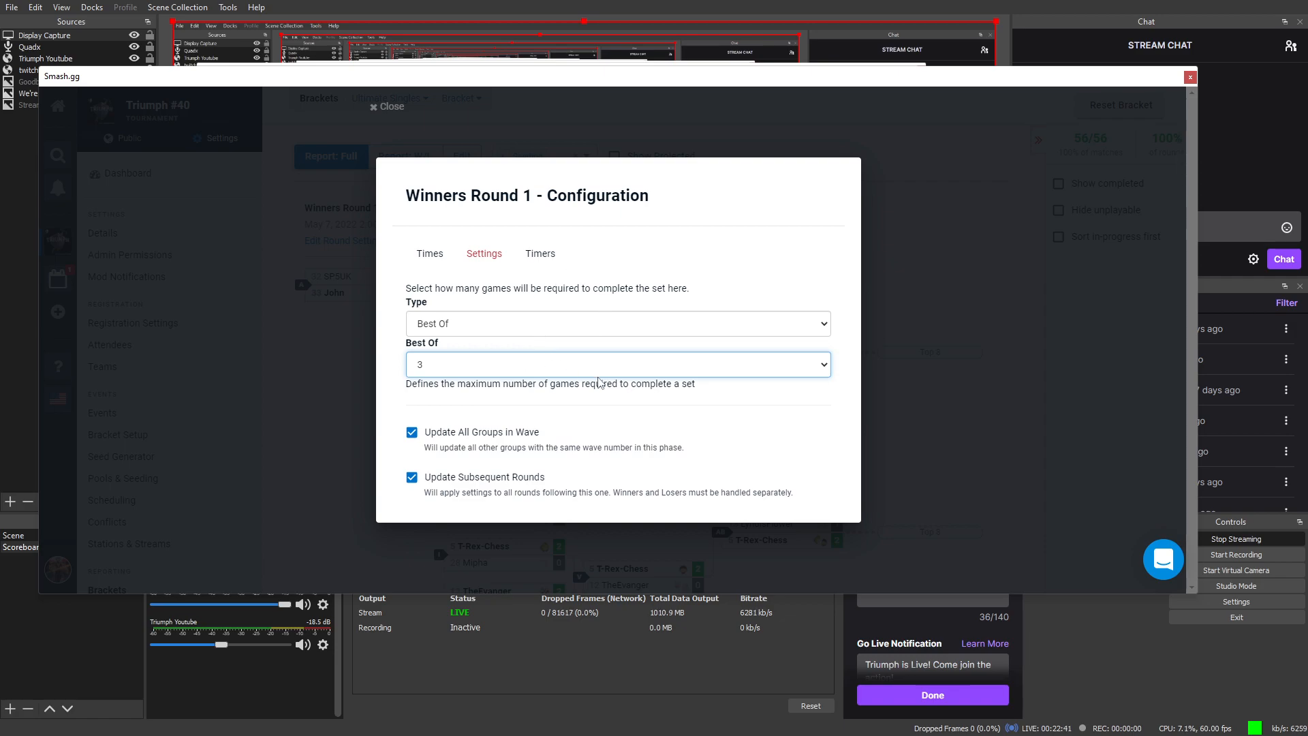
click(533, 255)
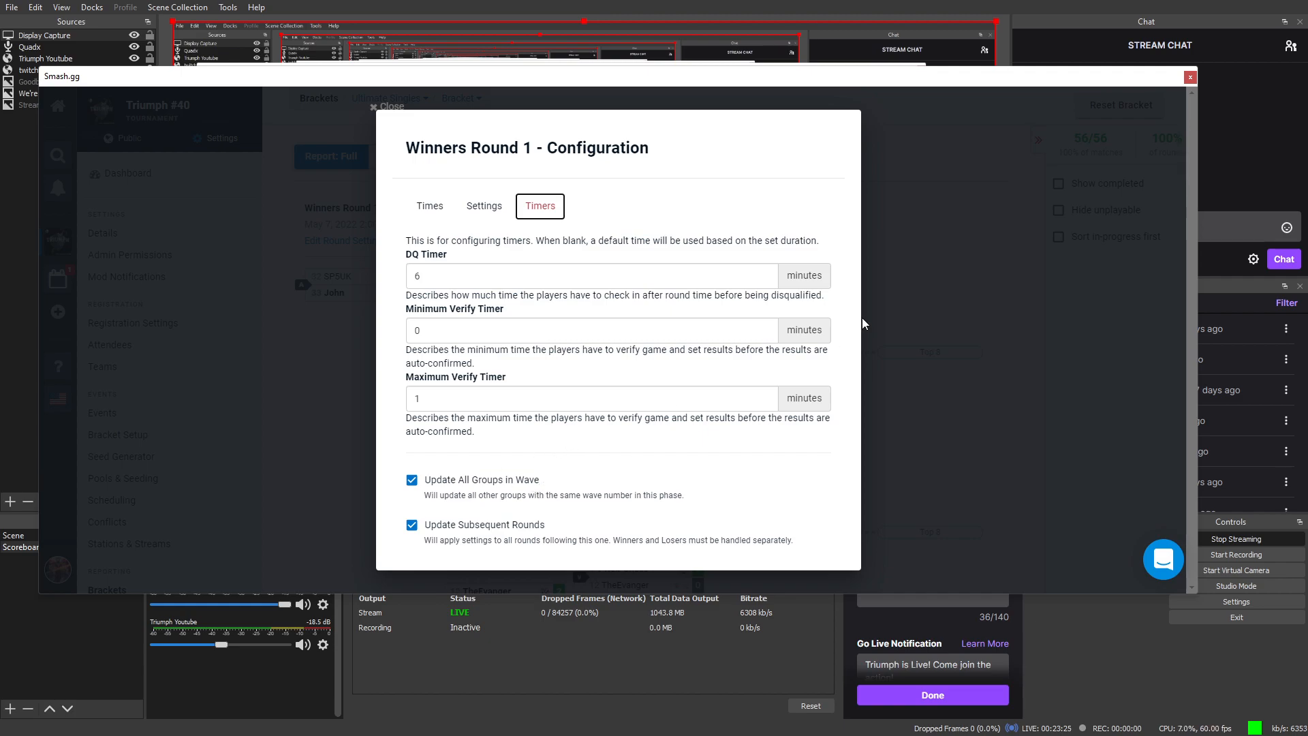
click(484, 210)
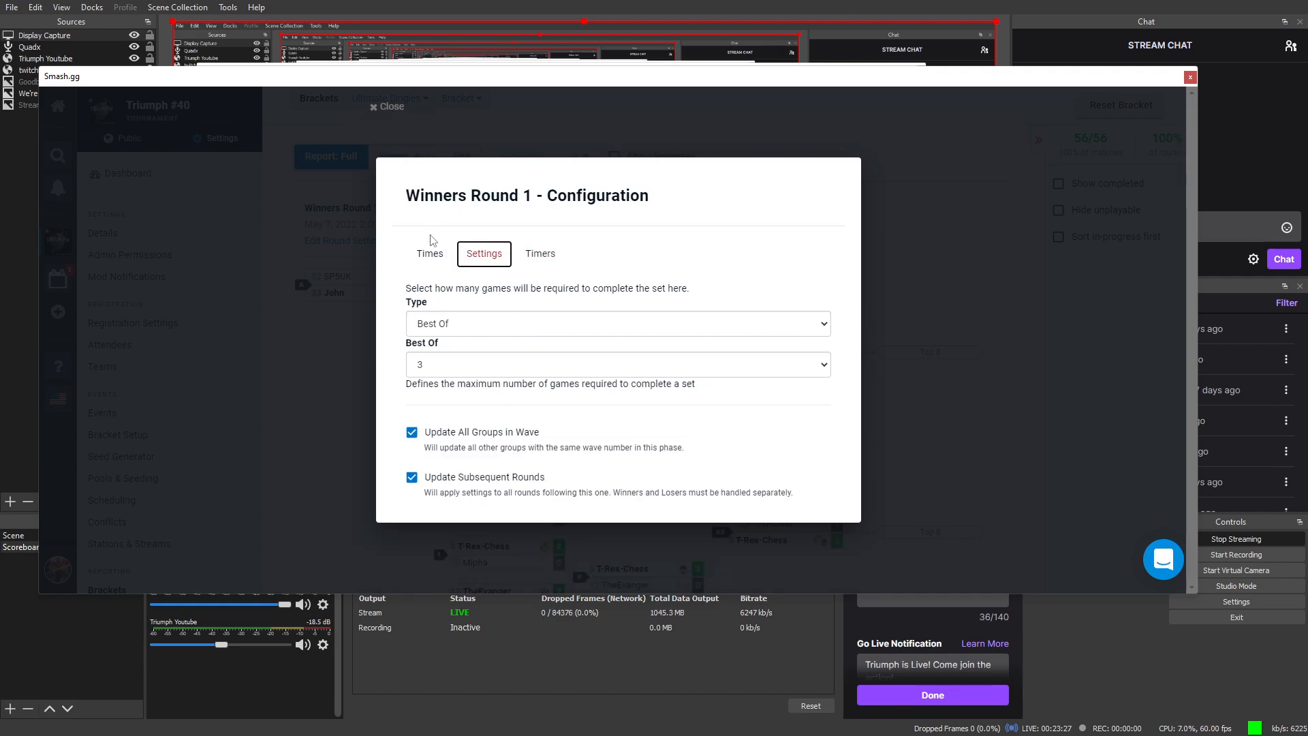
click(425, 257)
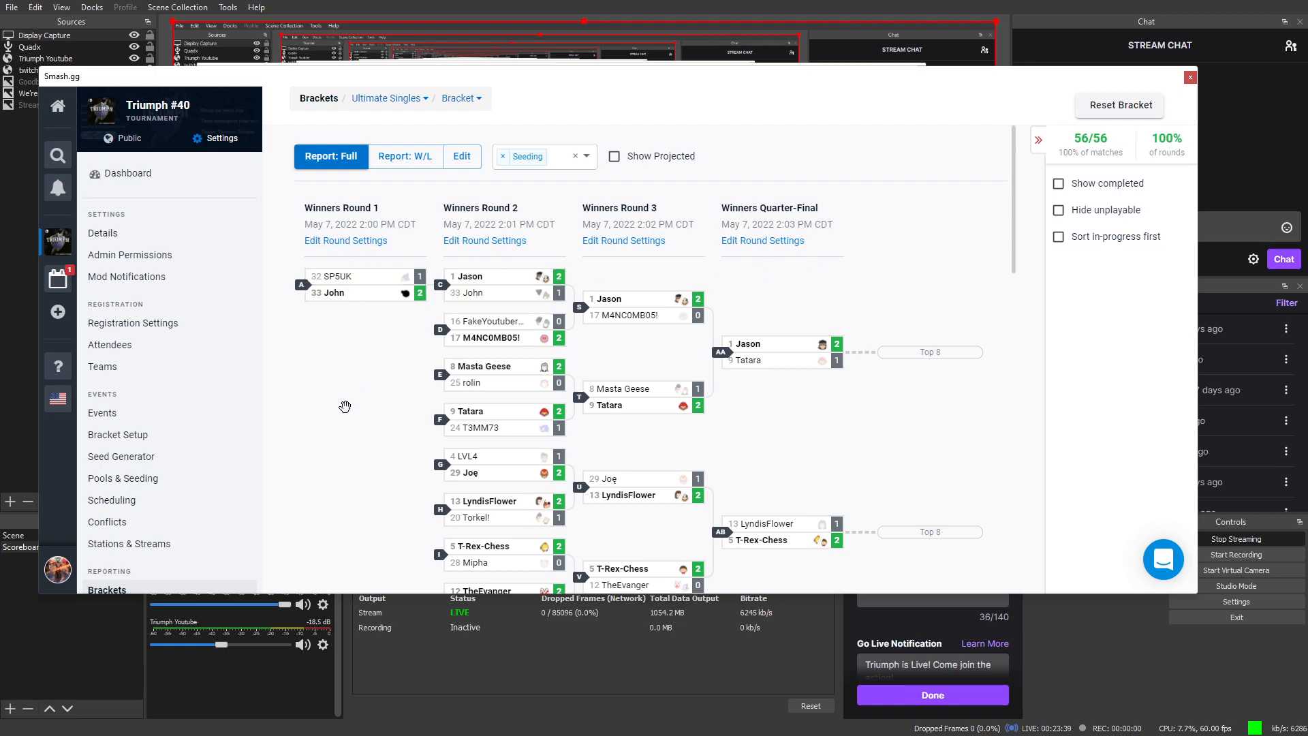
scroll(341, 459, down, 2)
scroll(346, 445, up, 2)
scroll(300, 395, down, 1)
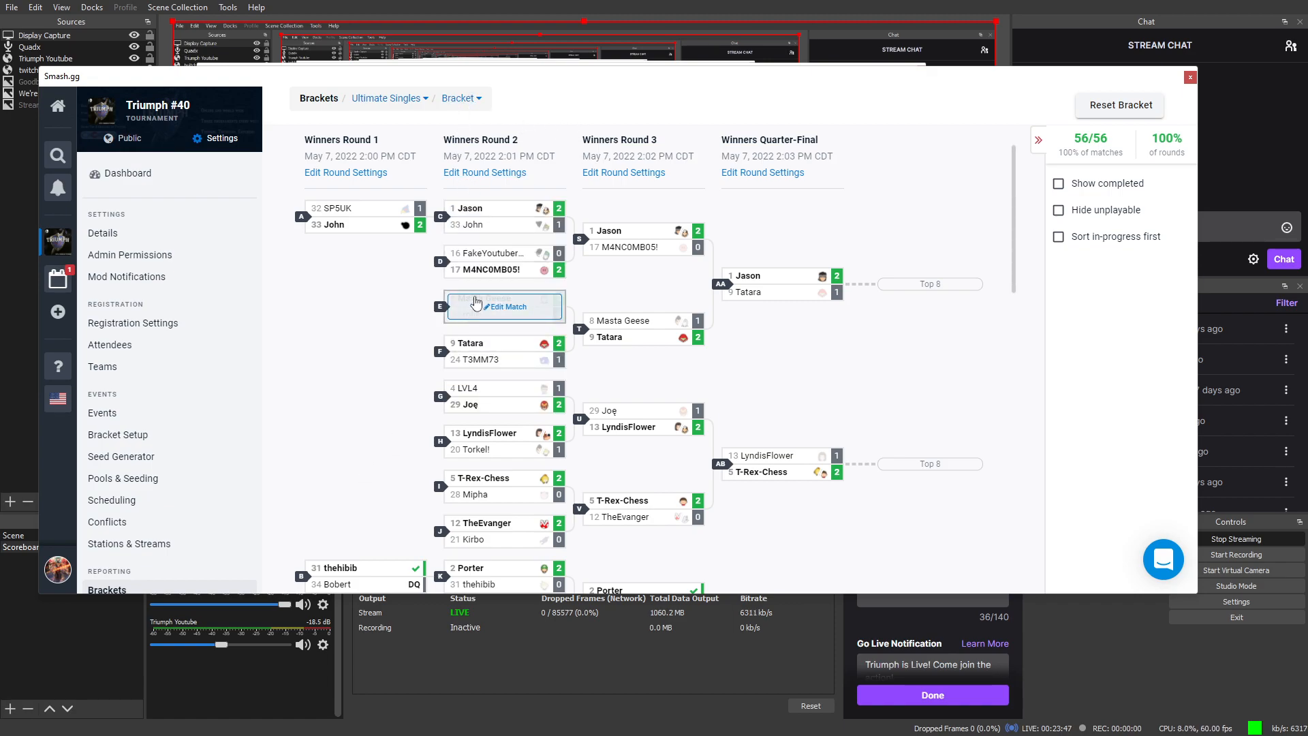
mouse_move(499, 234)
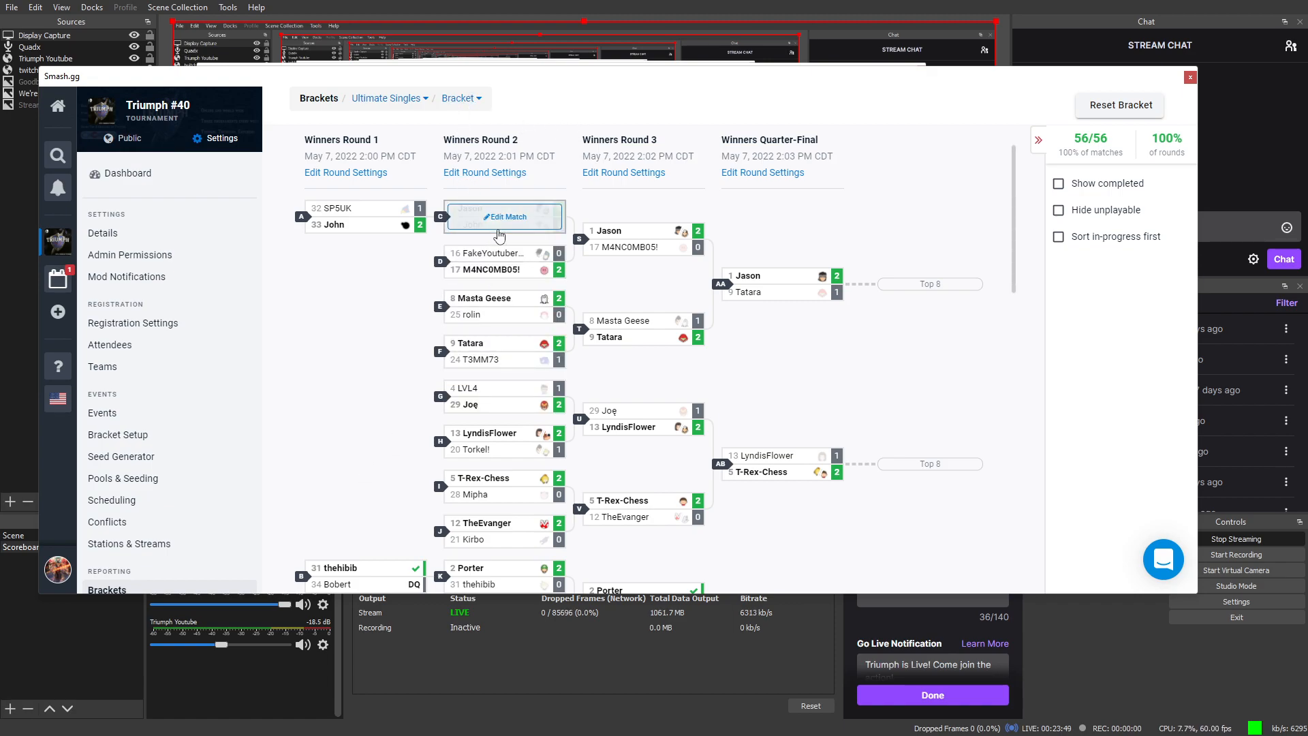
mouse_move(480, 284)
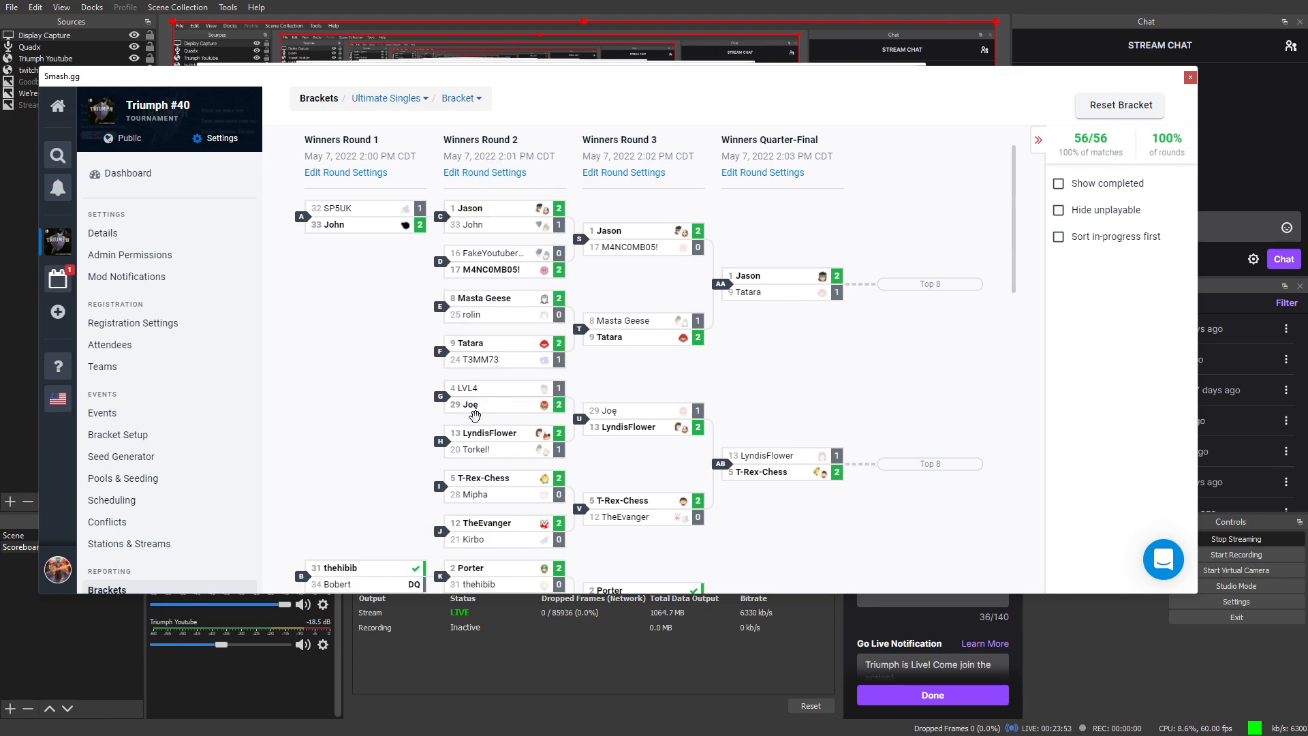
scroll(496, 350, up, 1)
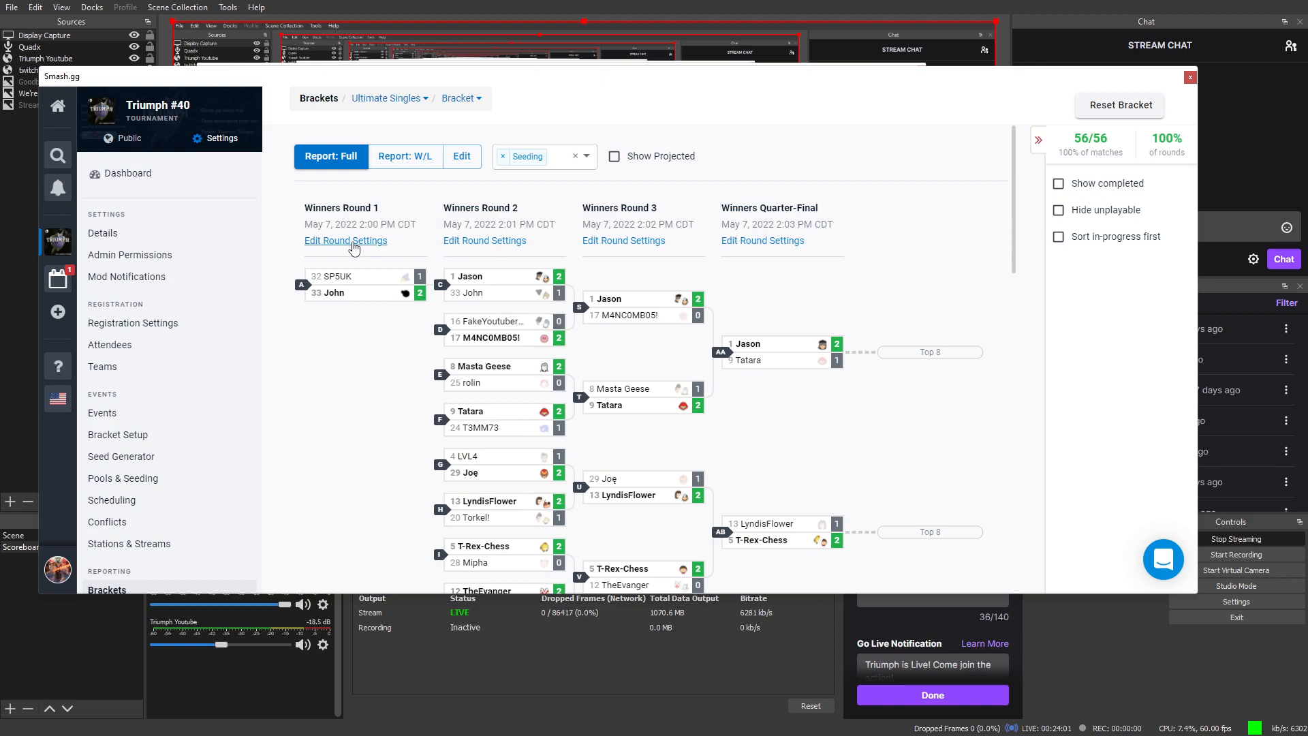
click(351, 241)
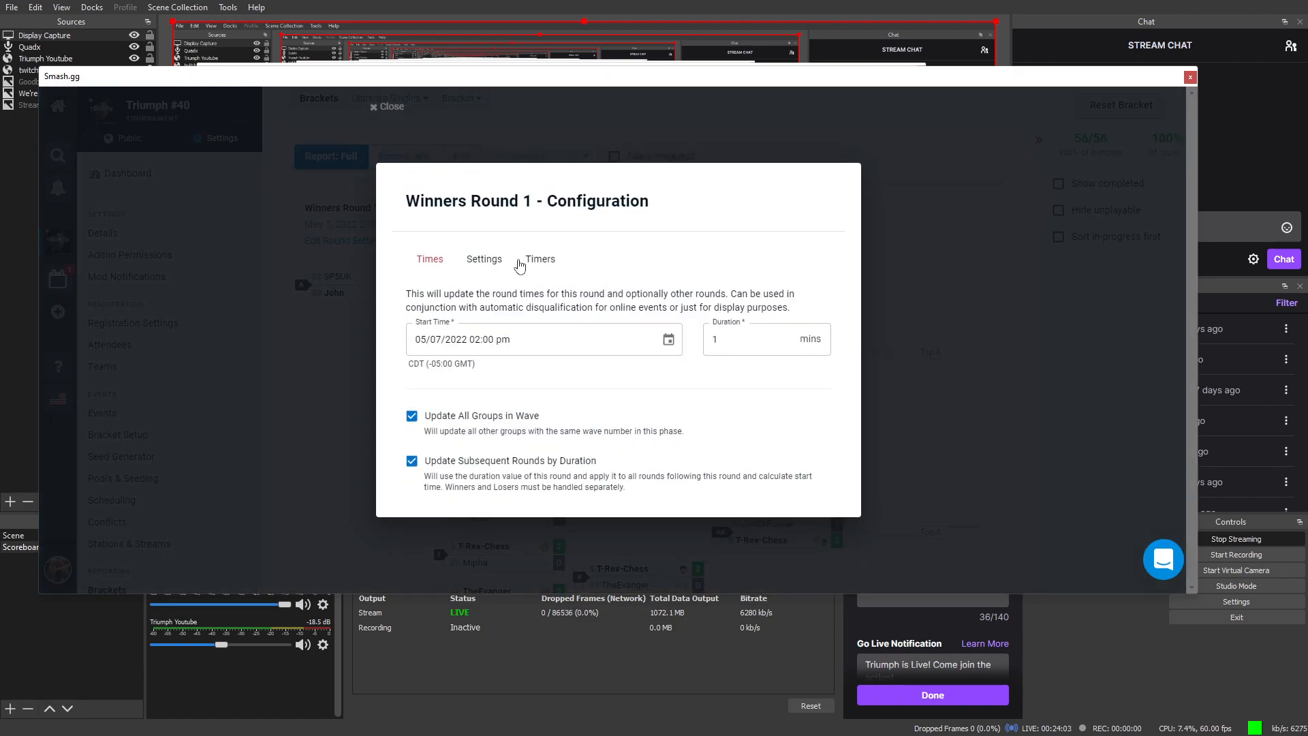
click(526, 262)
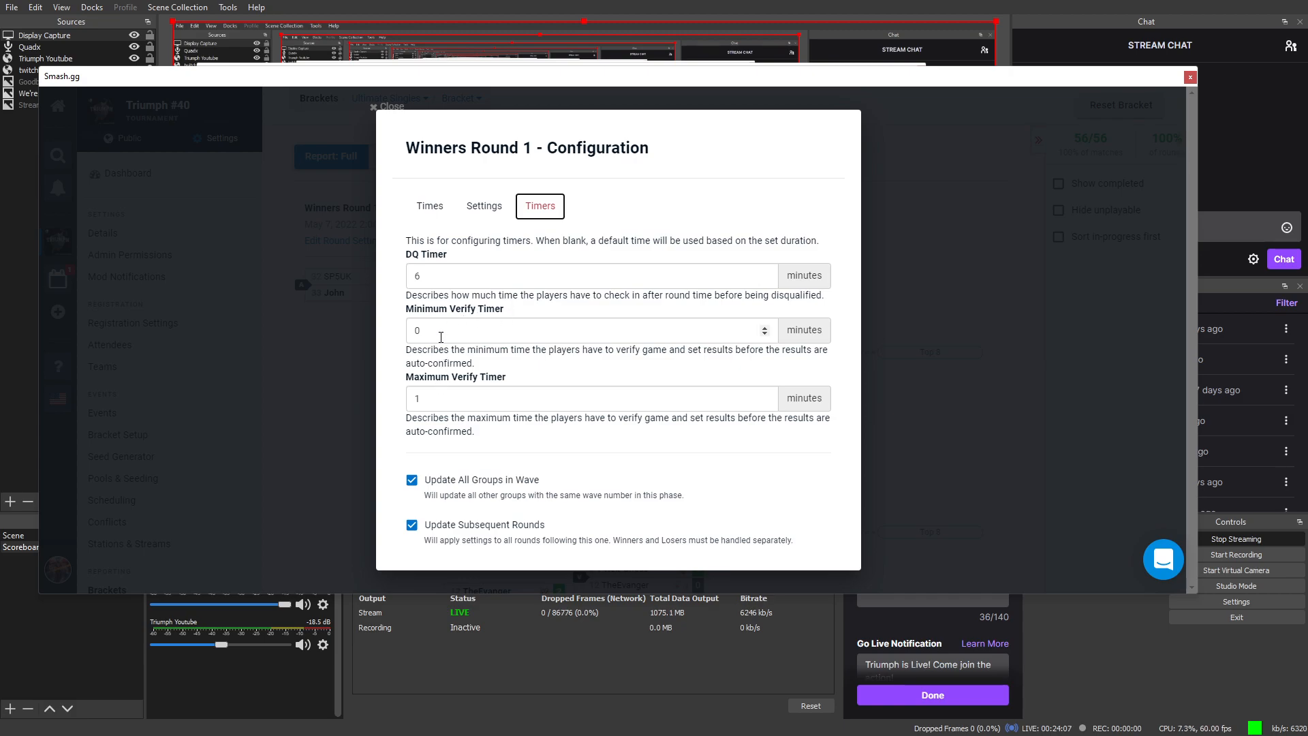
click(361, 372)
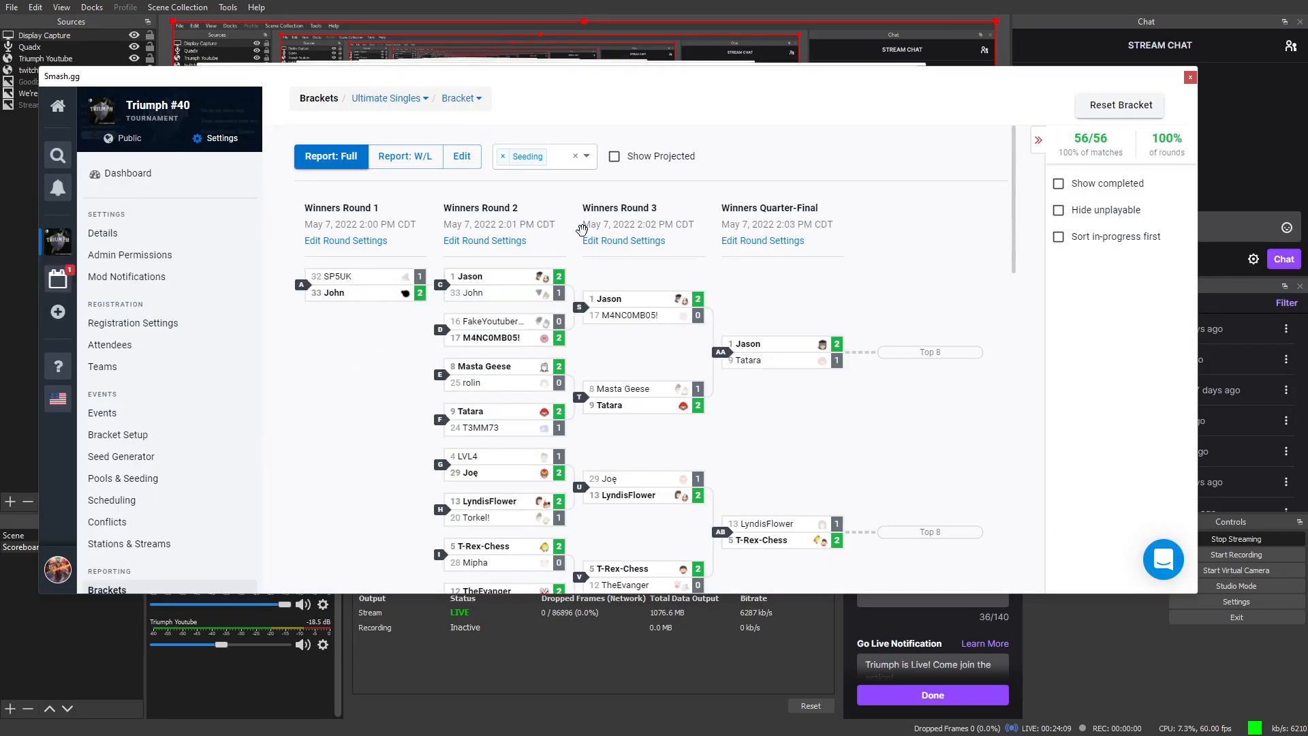
mouse_move(539, 286)
scroll(667, 303, down, 1)
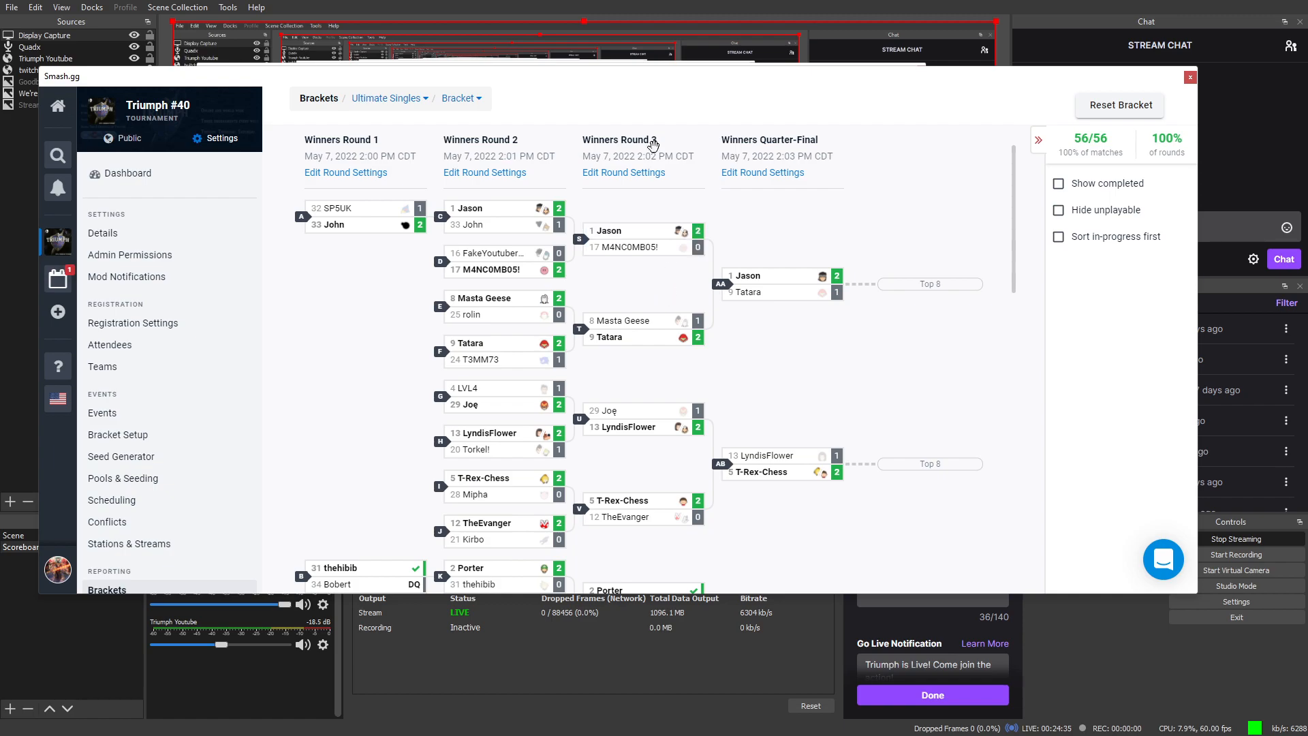
mouse_move(639, 241)
scroll(621, 459, down, 2)
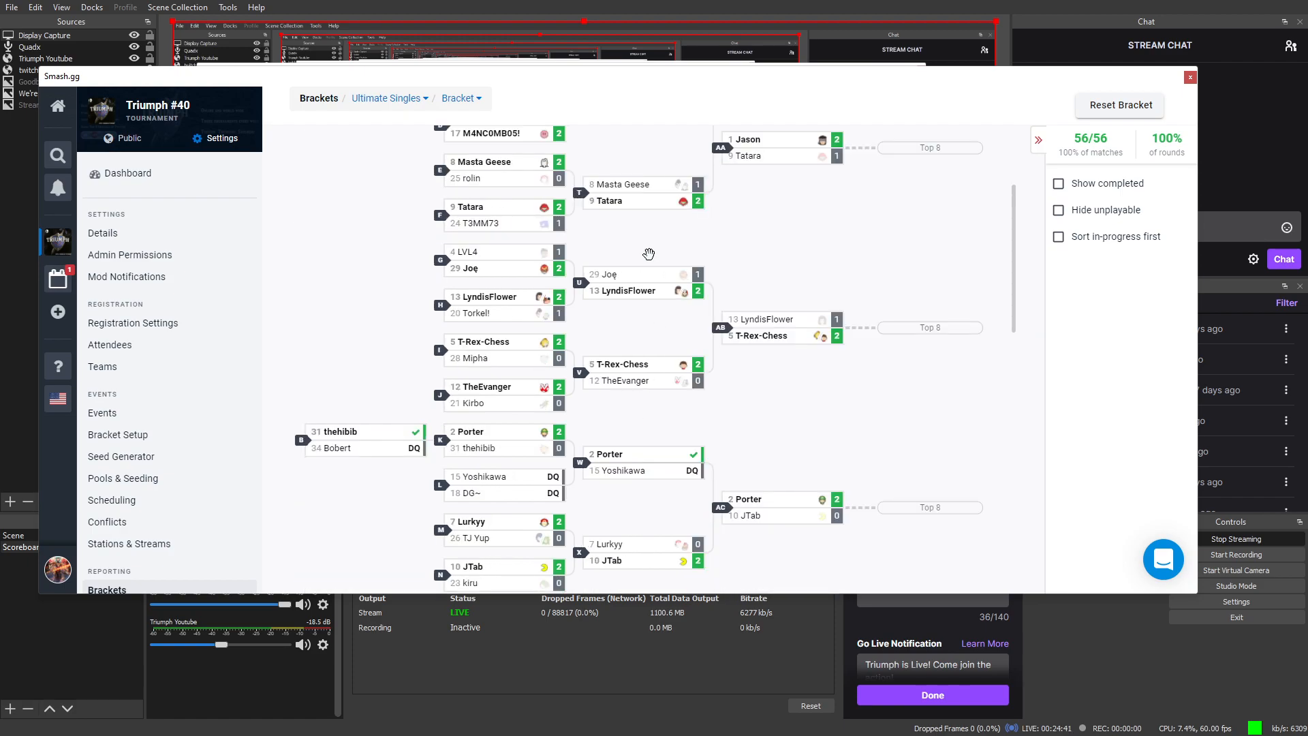
scroll(594, 187, up, 1)
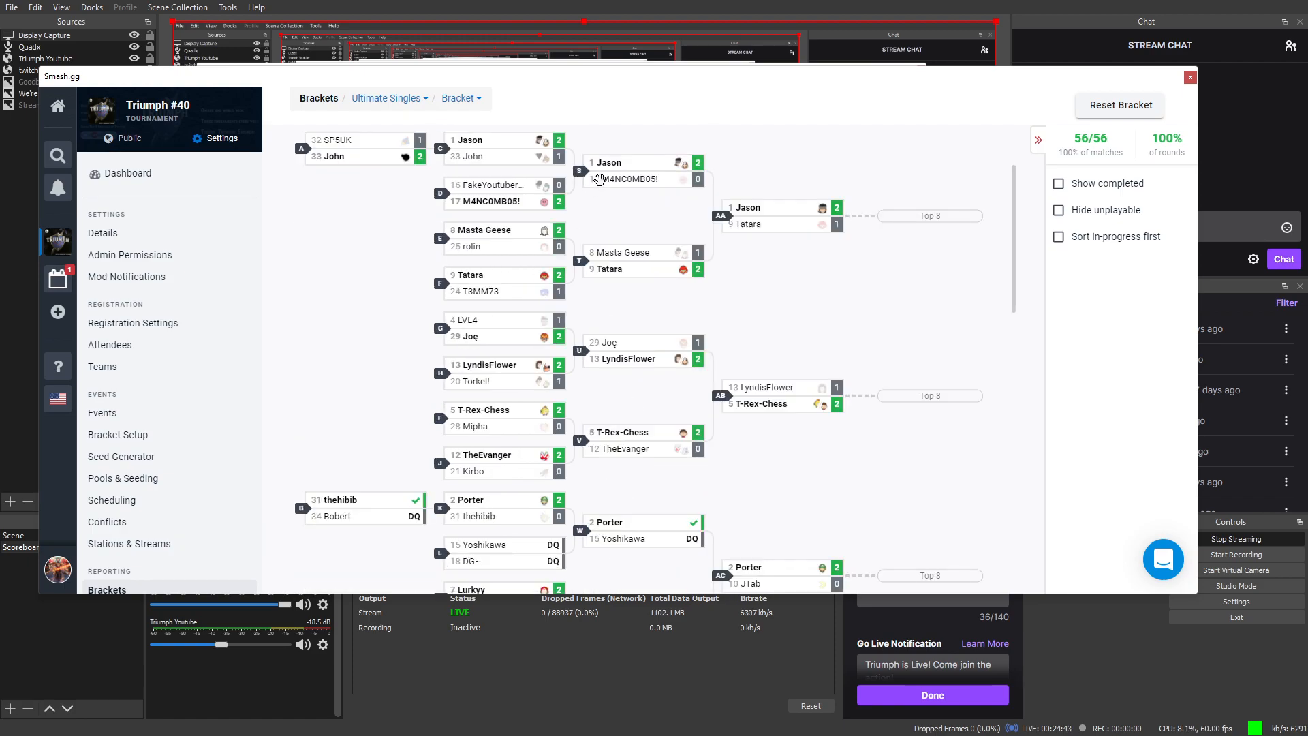
scroll(595, 187, up, 1)
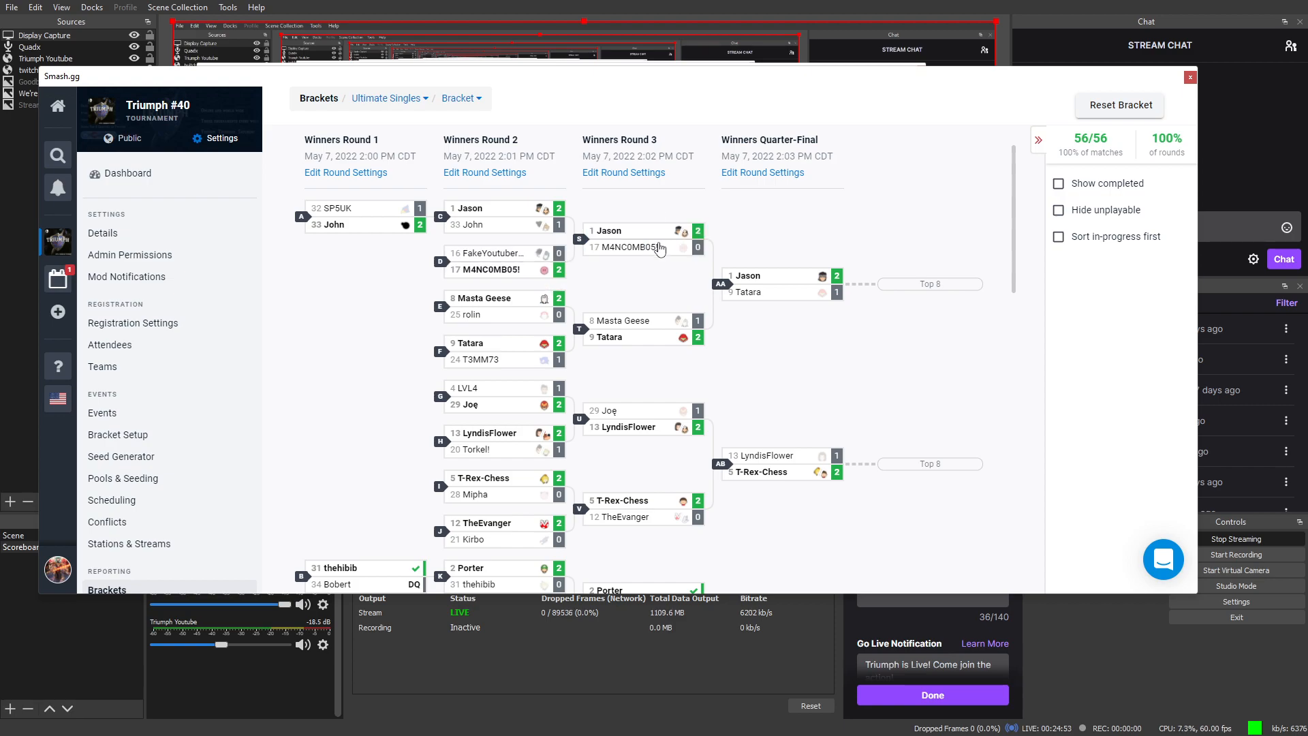
click(614, 174)
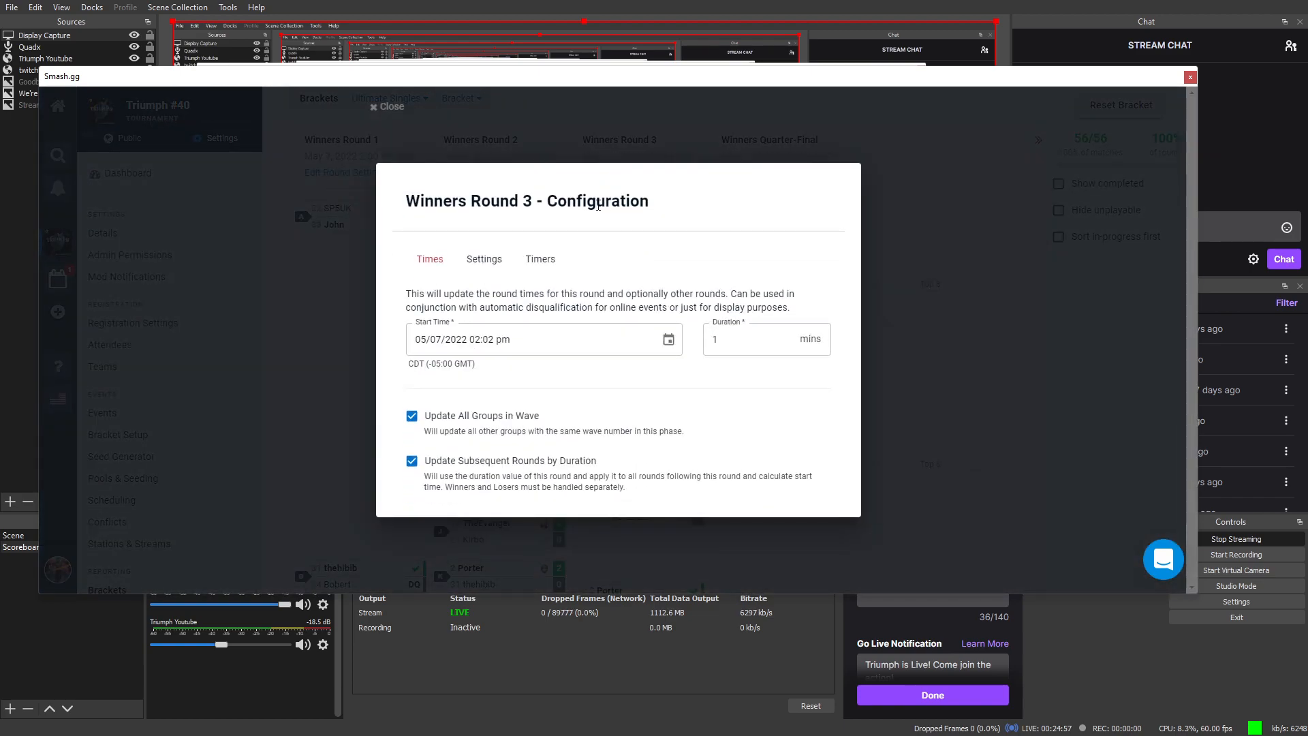
click(540, 261)
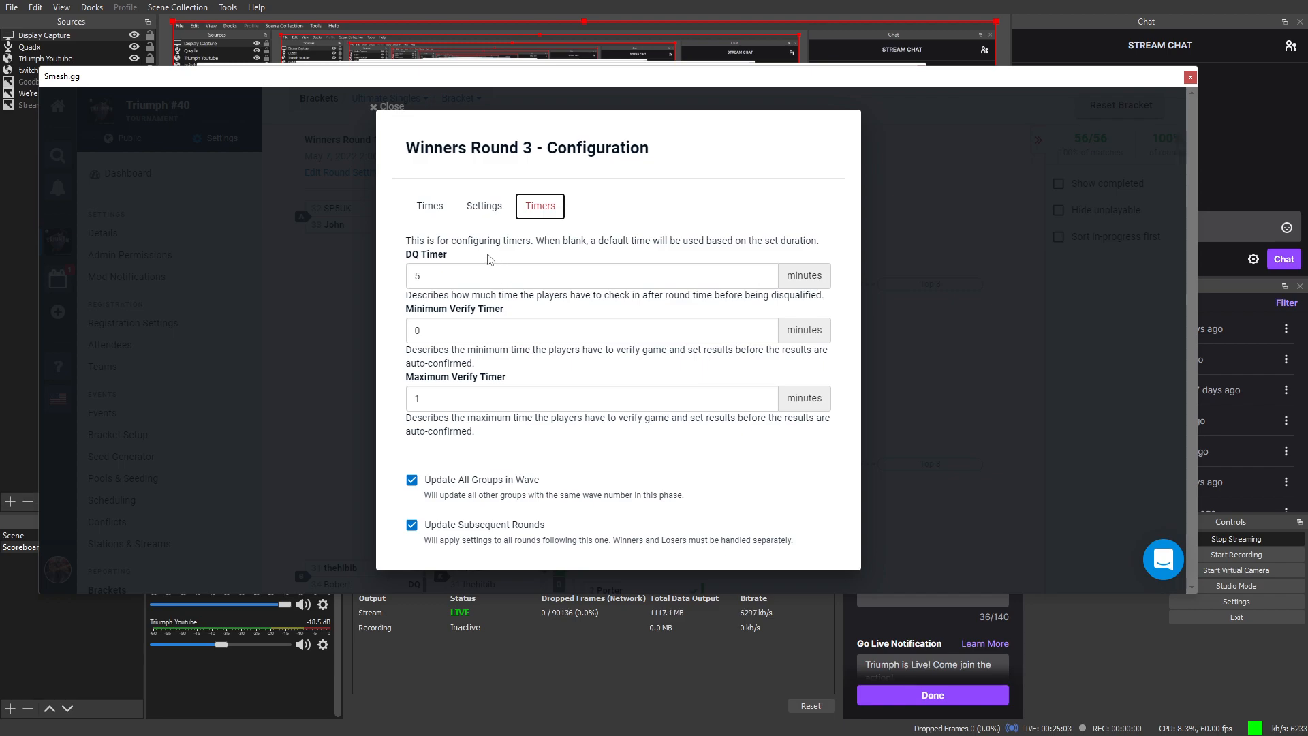
click(874, 297)
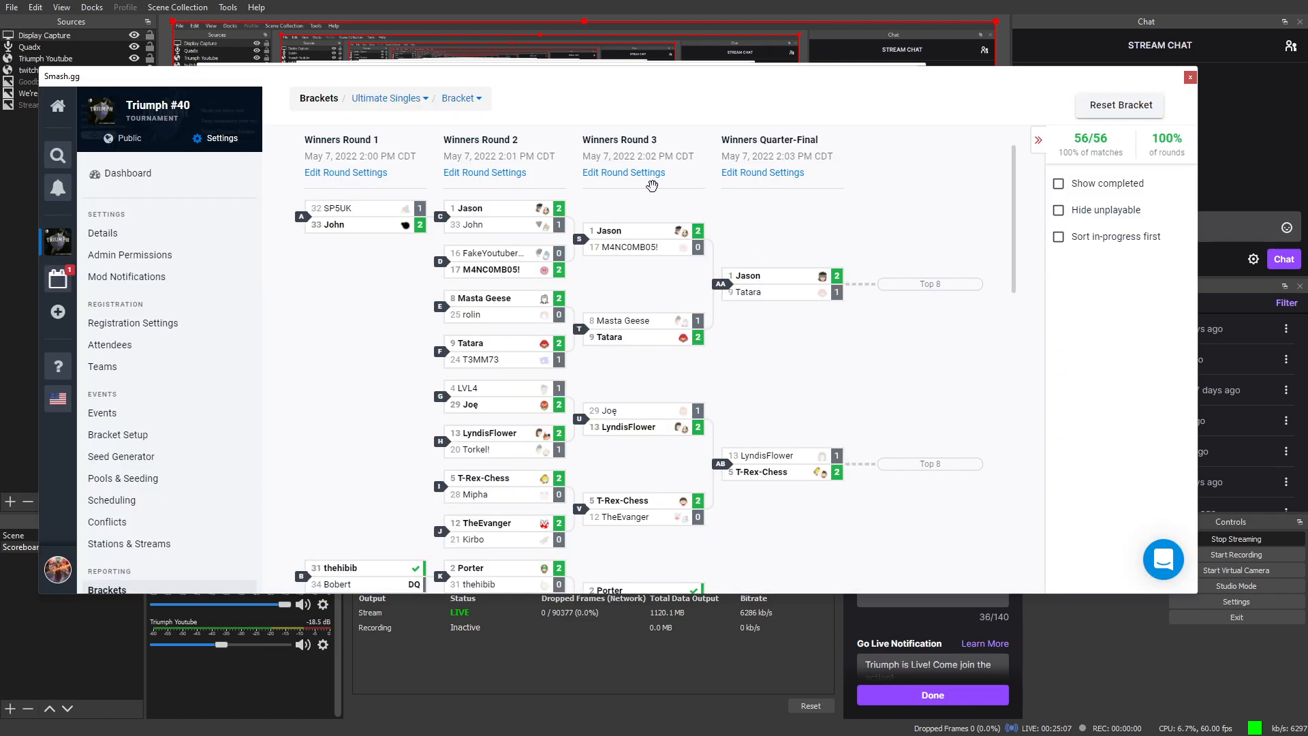
mouse_move(393, 228)
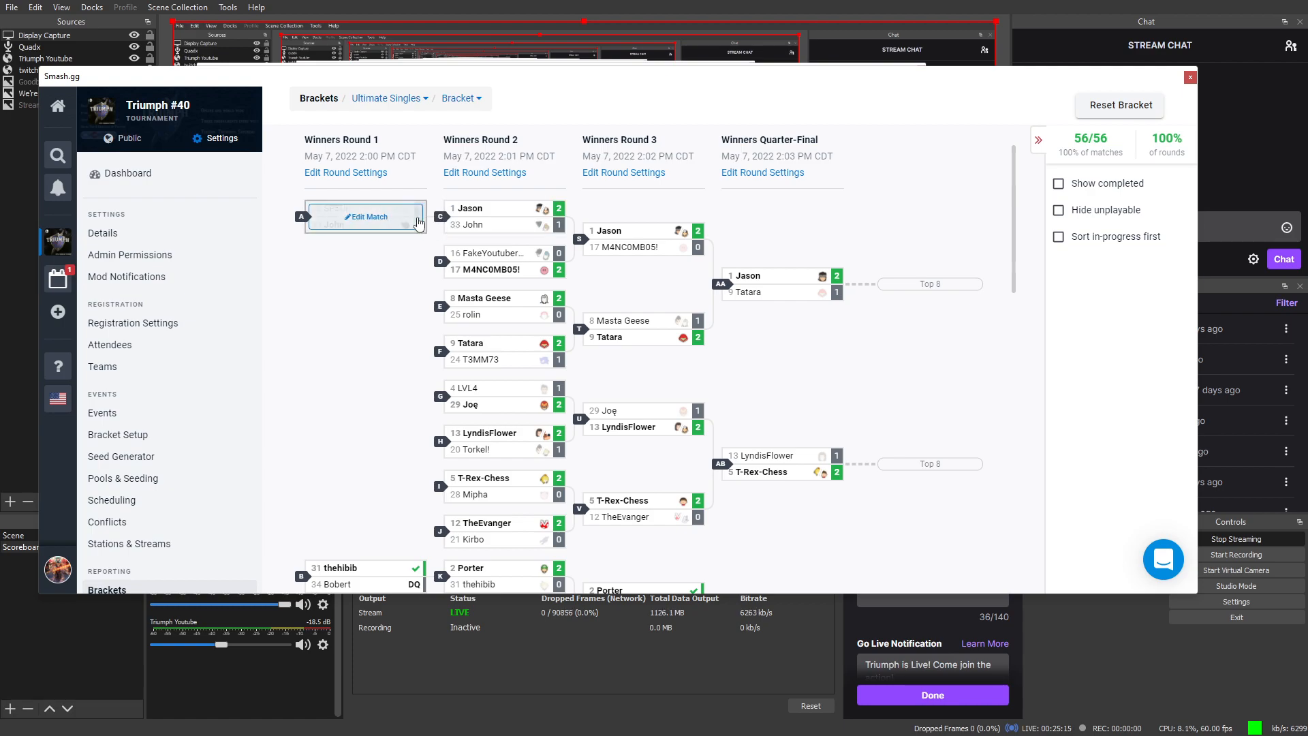
click(475, 174)
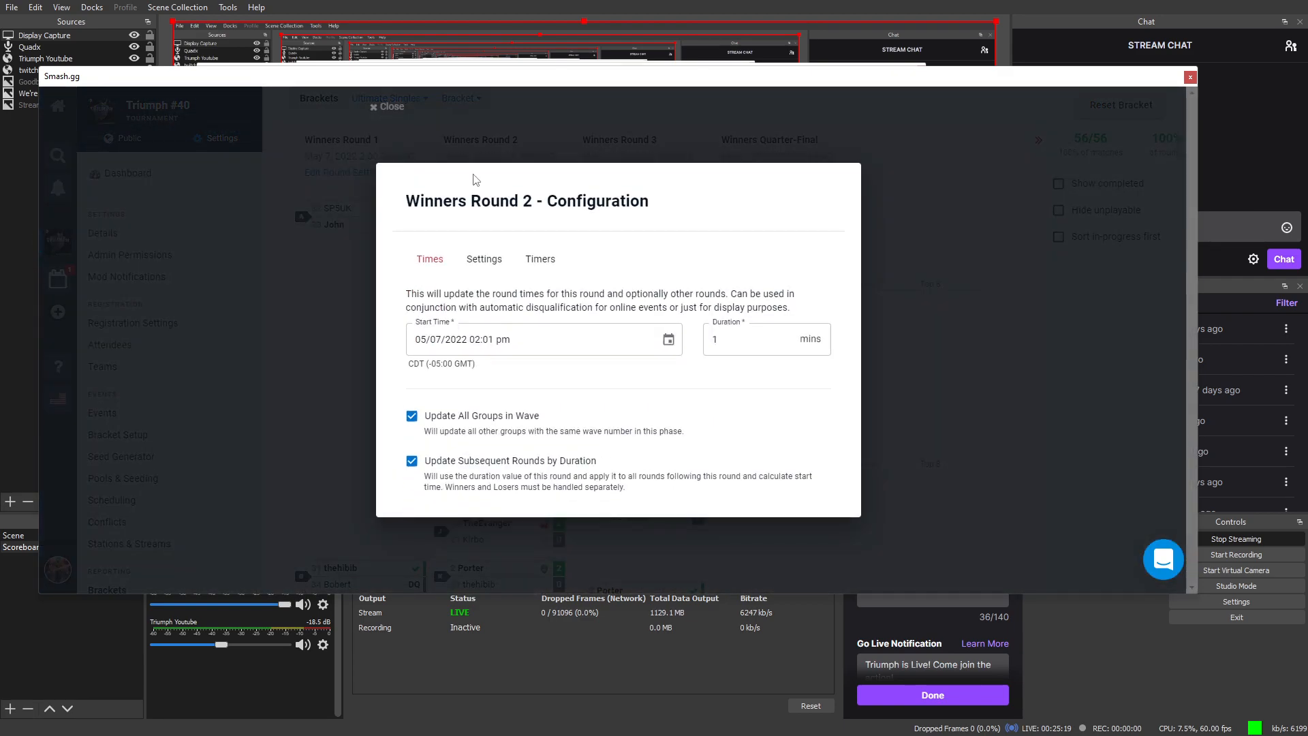
click(349, 416)
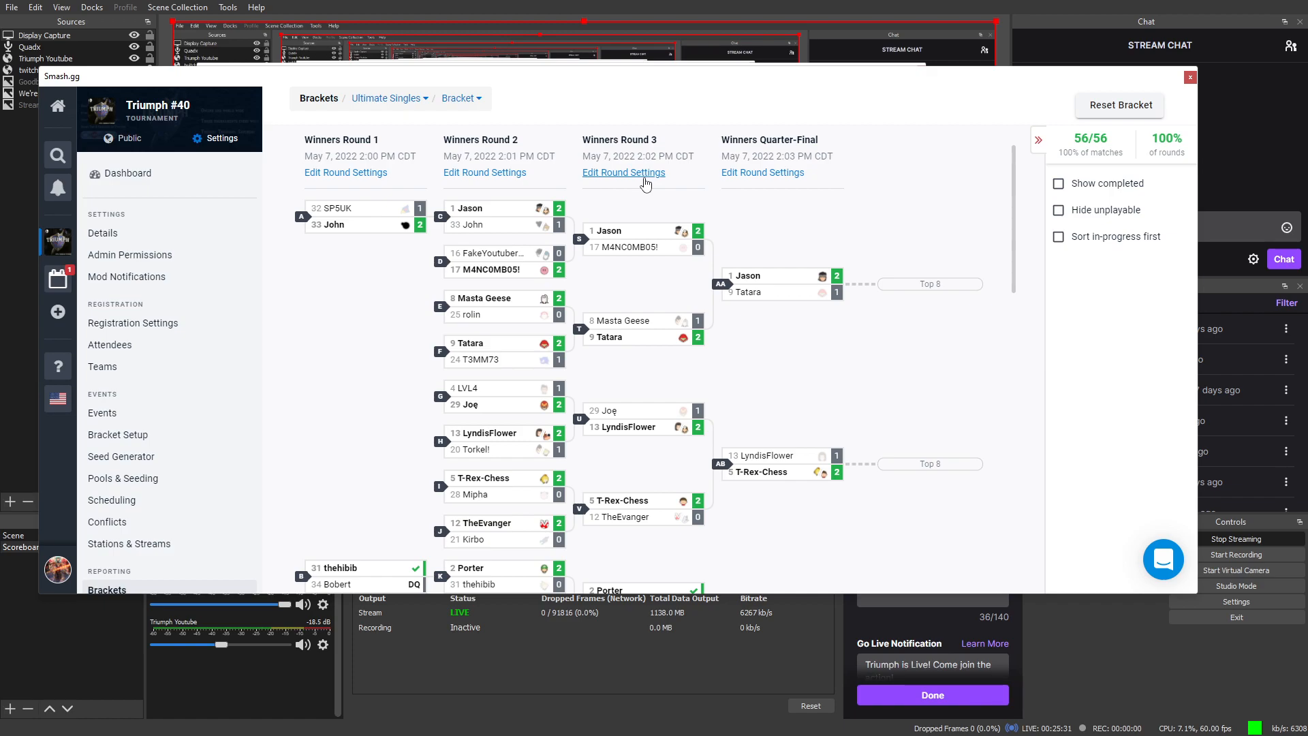
click(754, 176)
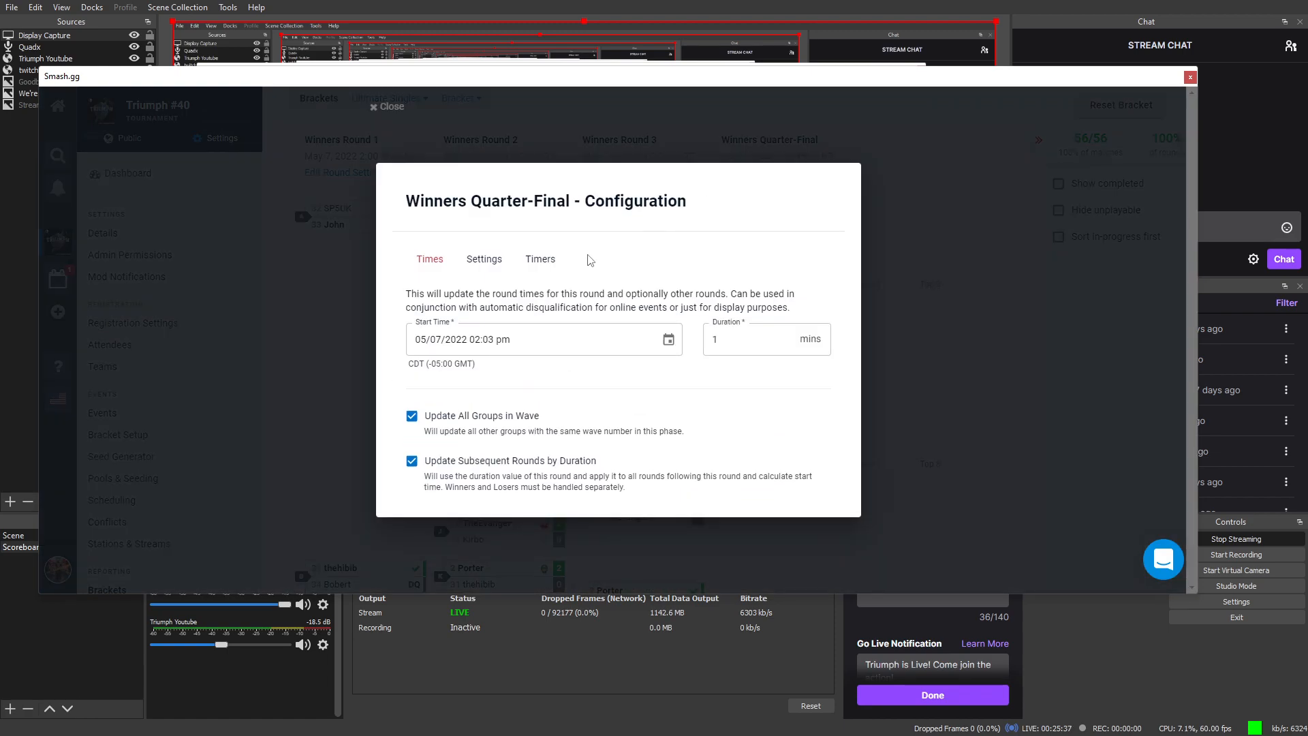
click(540, 261)
click(351, 289)
scroll(382, 286, down, 10)
scroll(404, 282, down, 2)
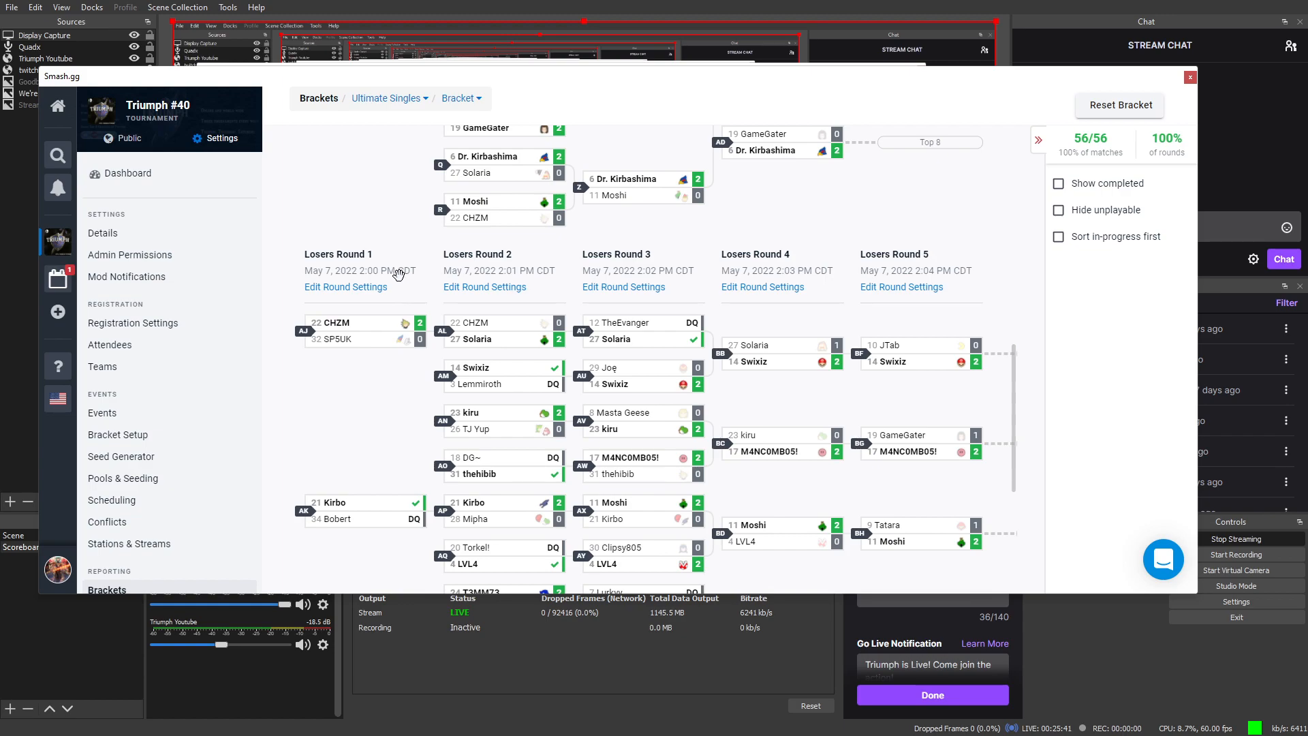
Step: Open Losers Round 1's settings on Timers, showing a 4-minute DQ timer
click(374, 289)
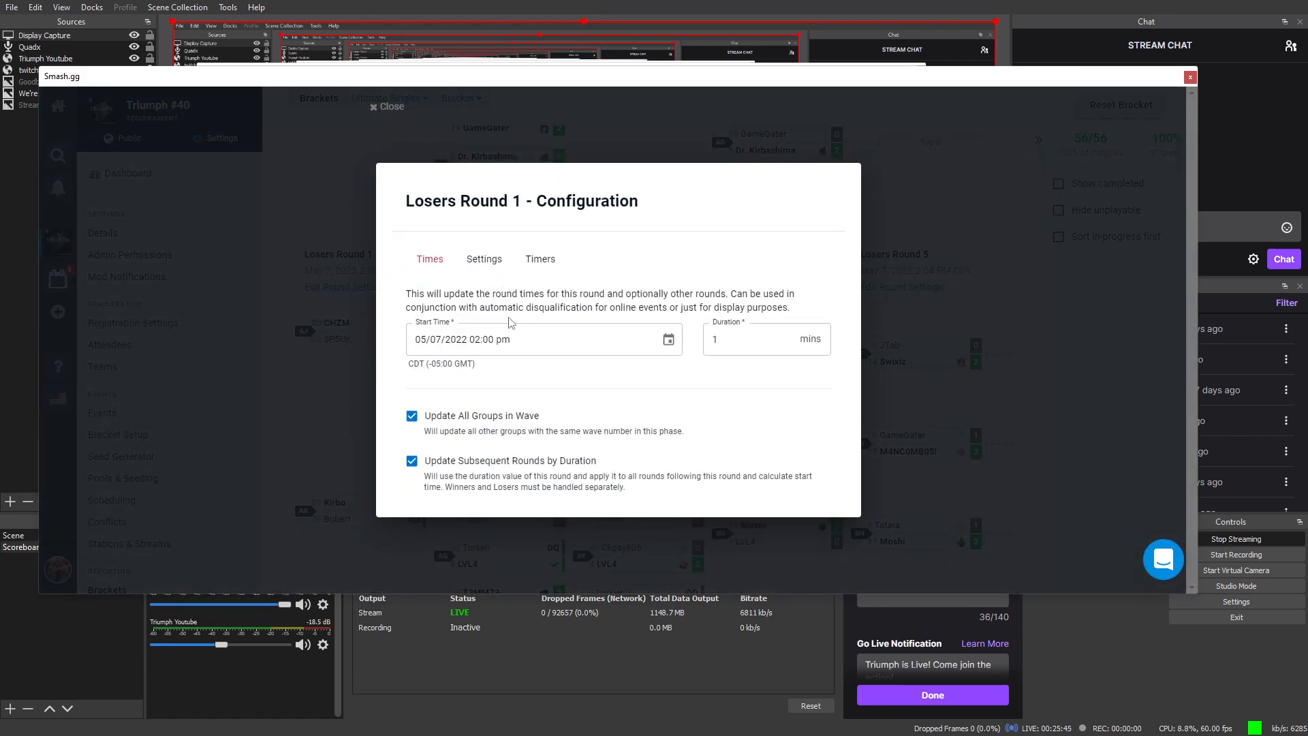
click(527, 260)
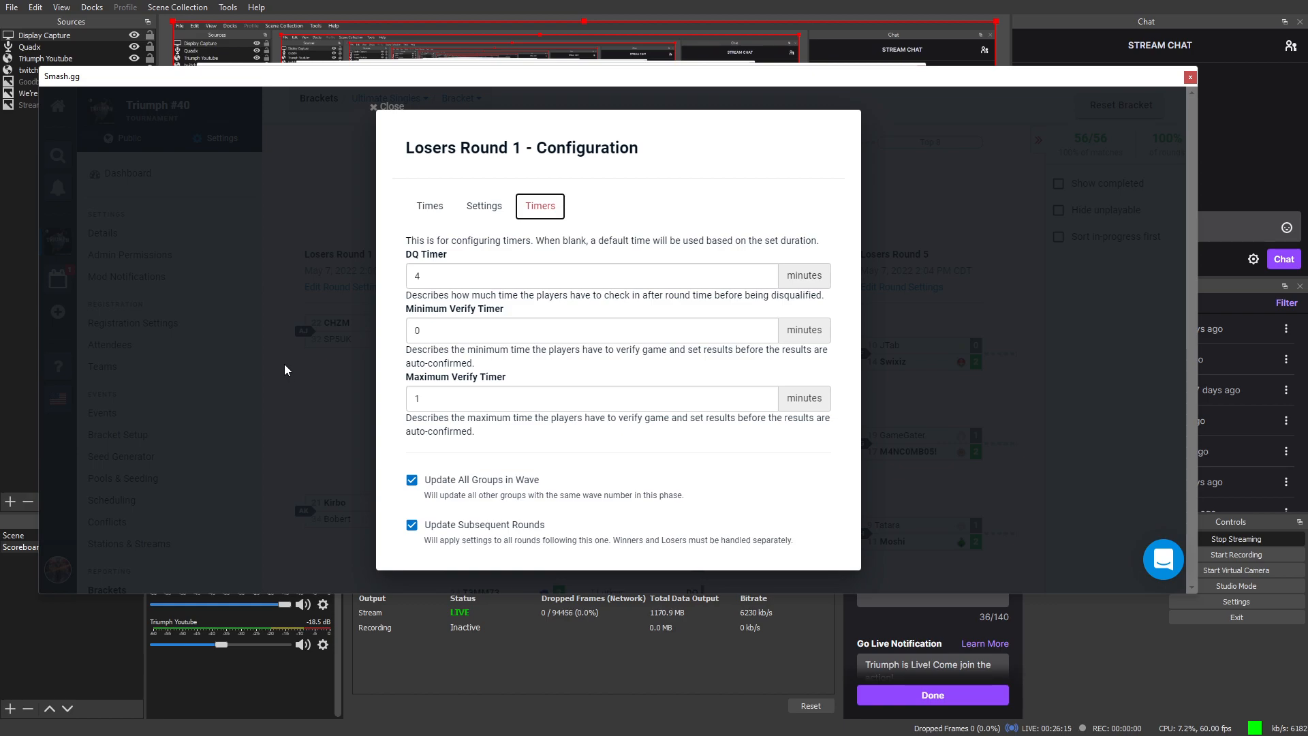
click(271, 351)
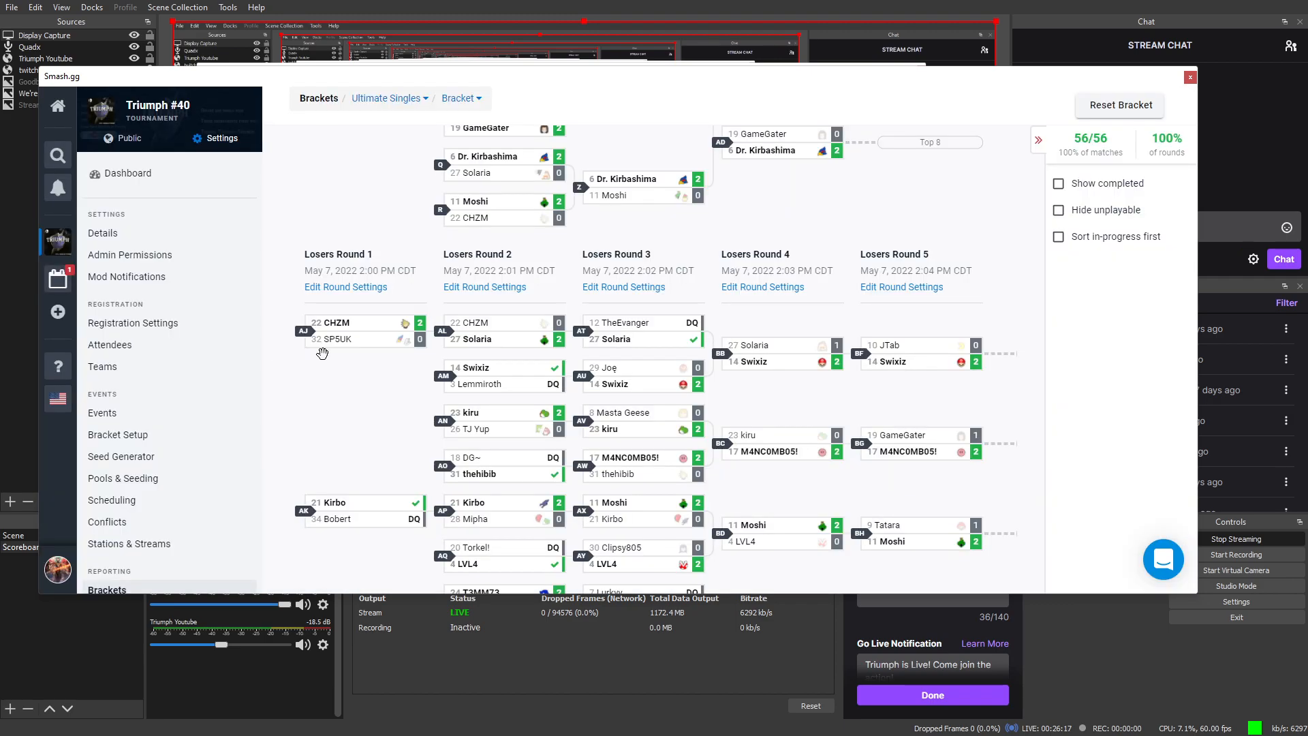
scroll(508, 332, down, 1)
scroll(508, 332, down, 2)
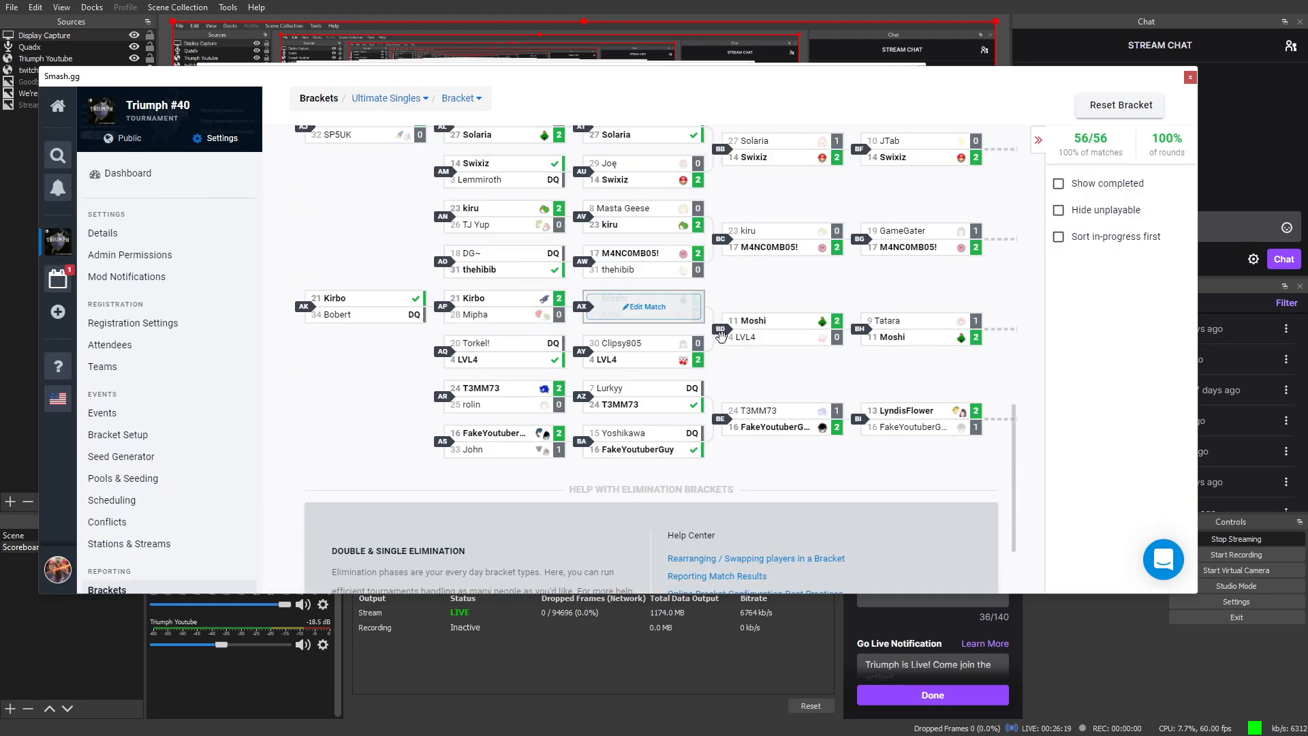
scroll(714, 292, up, 2)
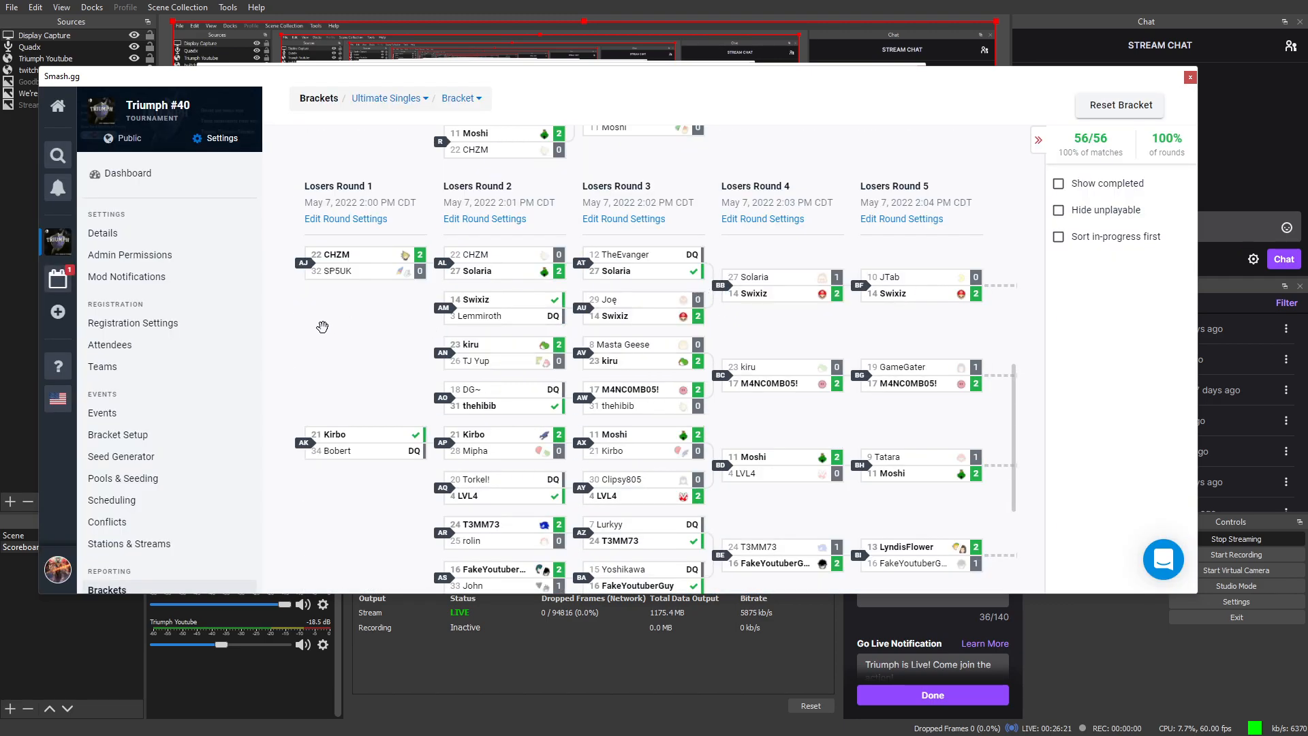
scroll(596, 389, up, 1)
scroll(597, 388, down, 2)
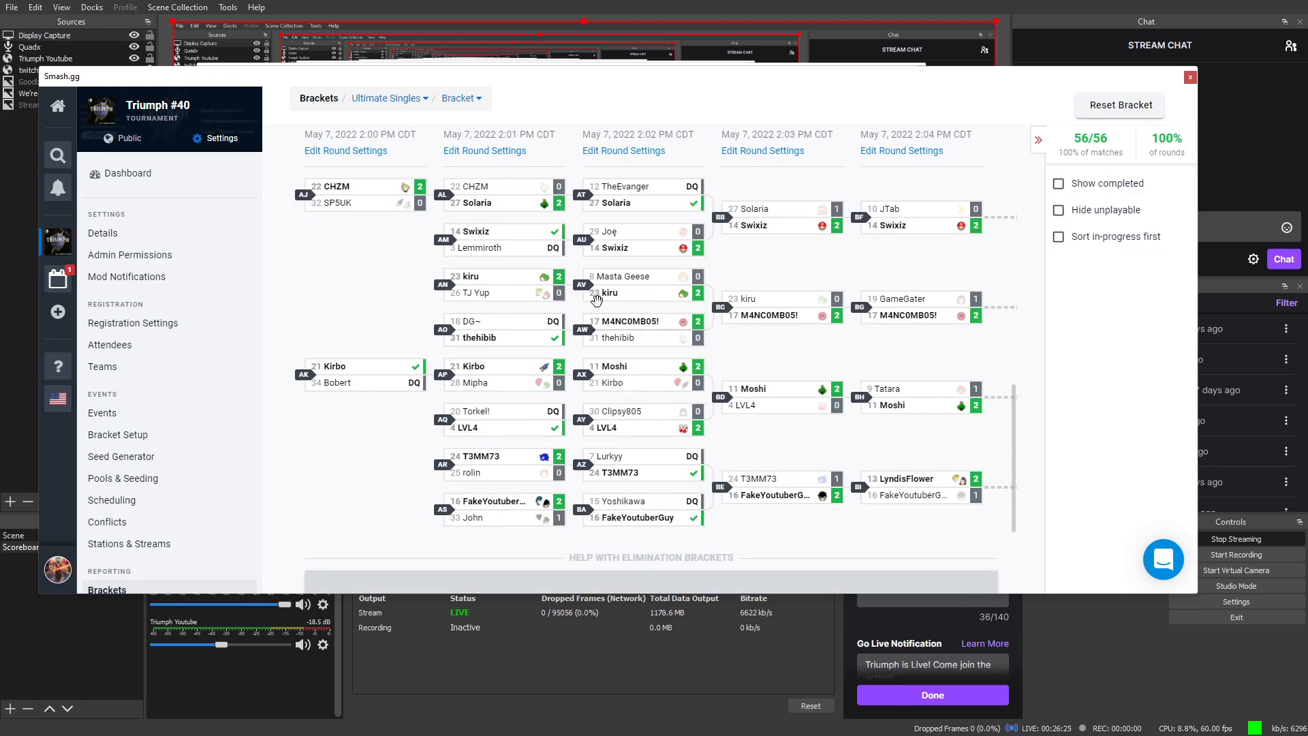
click(488, 152)
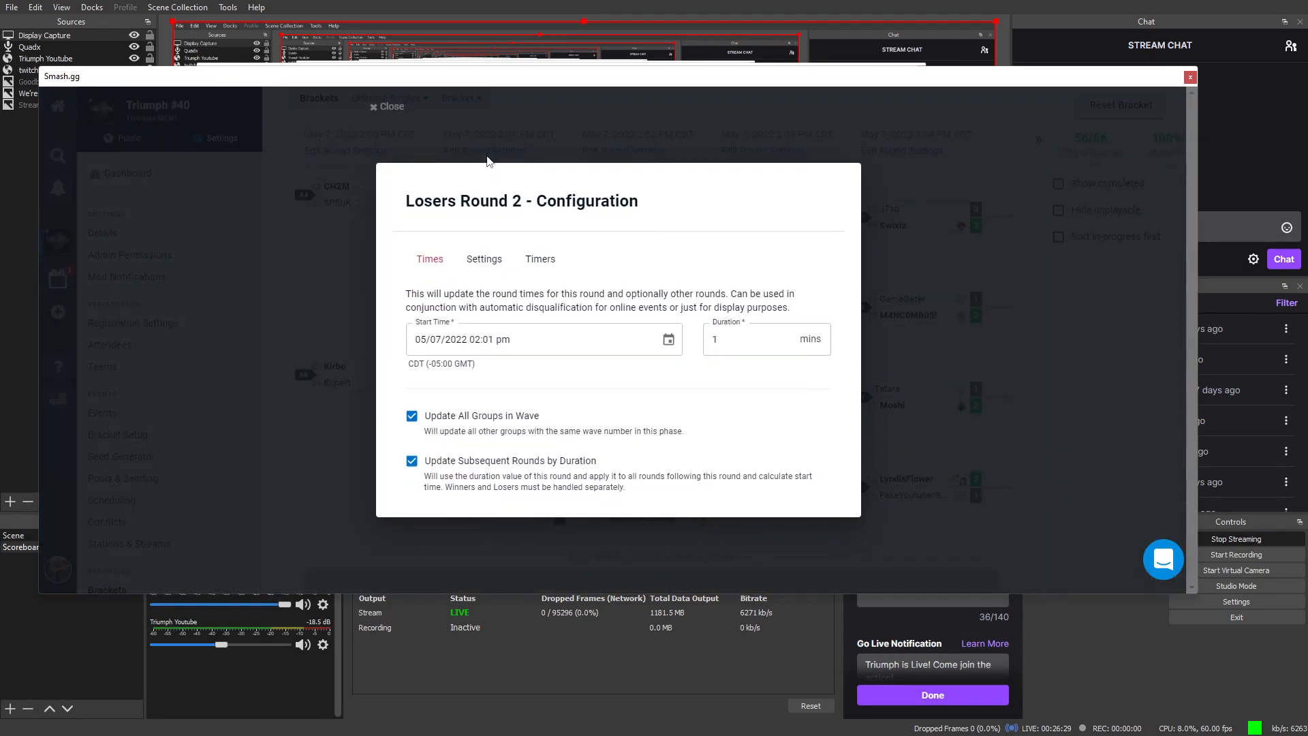
click(552, 261)
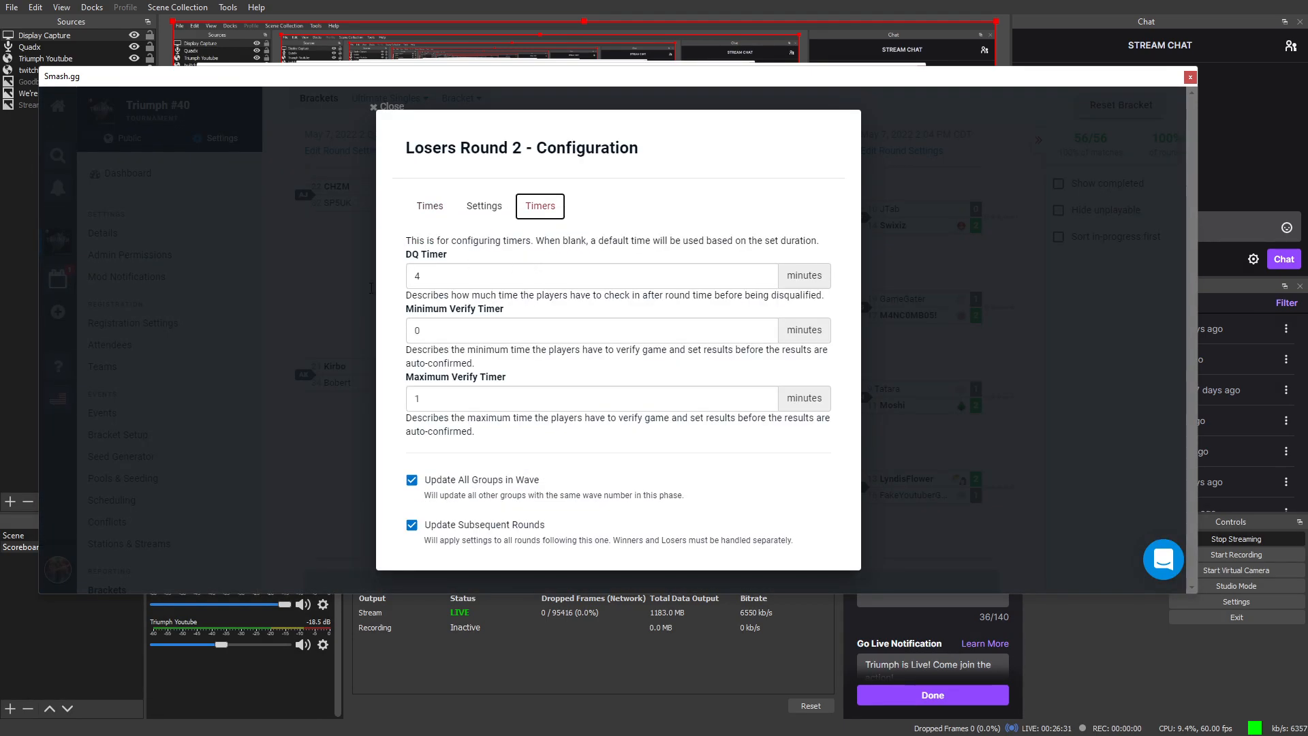
click(314, 301)
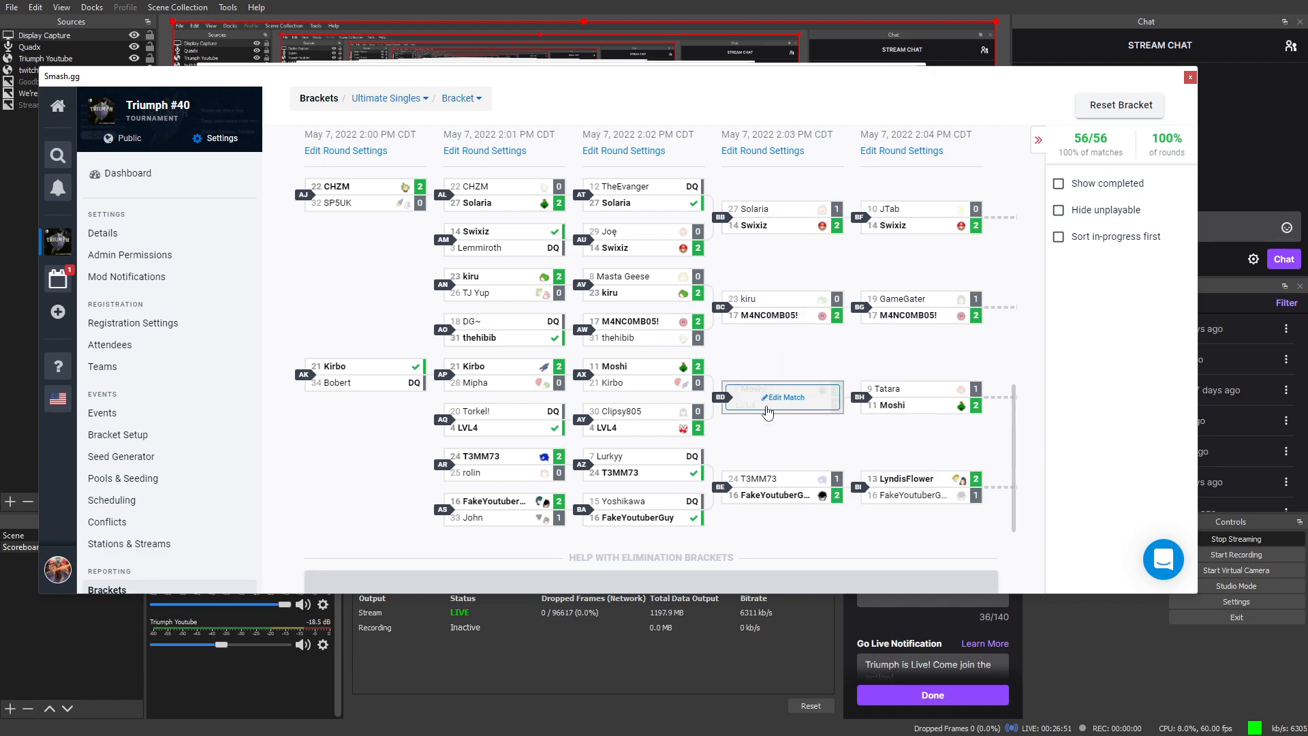
mouse_move(814, 506)
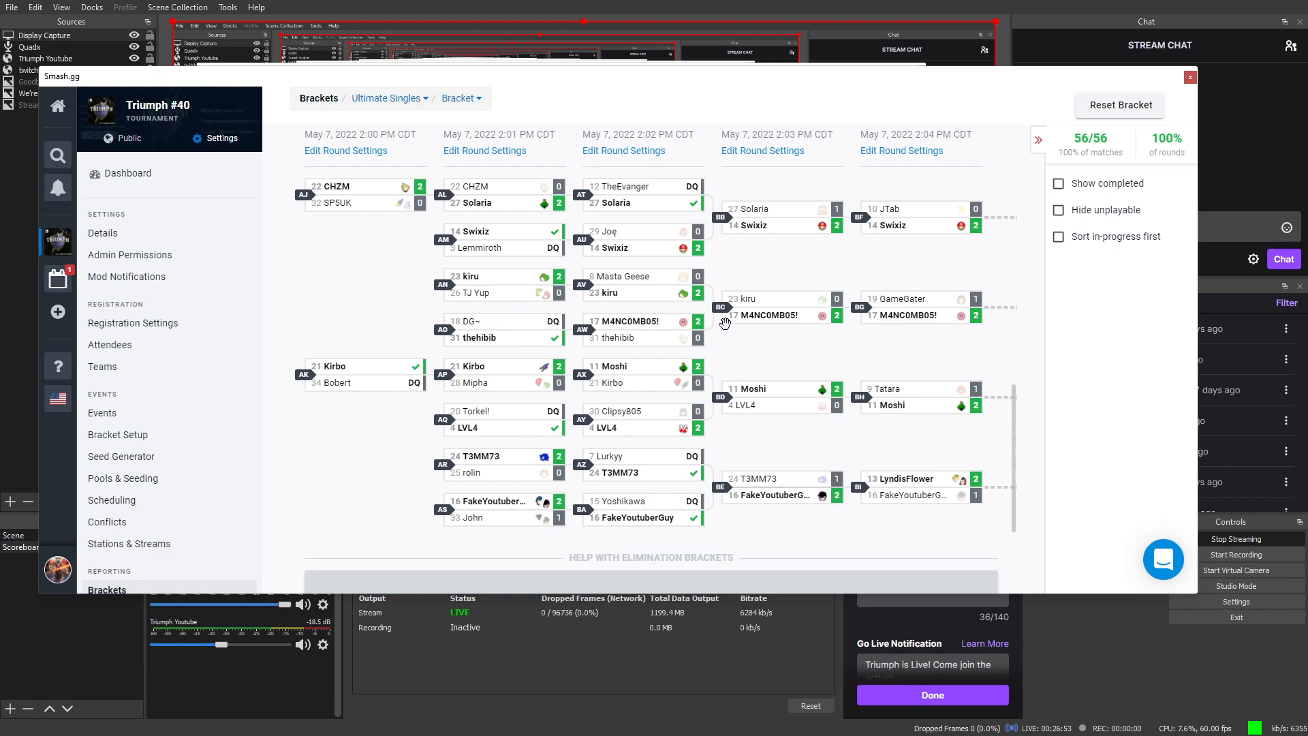
mouse_move(758, 235)
mouse_move(765, 210)
click(776, 160)
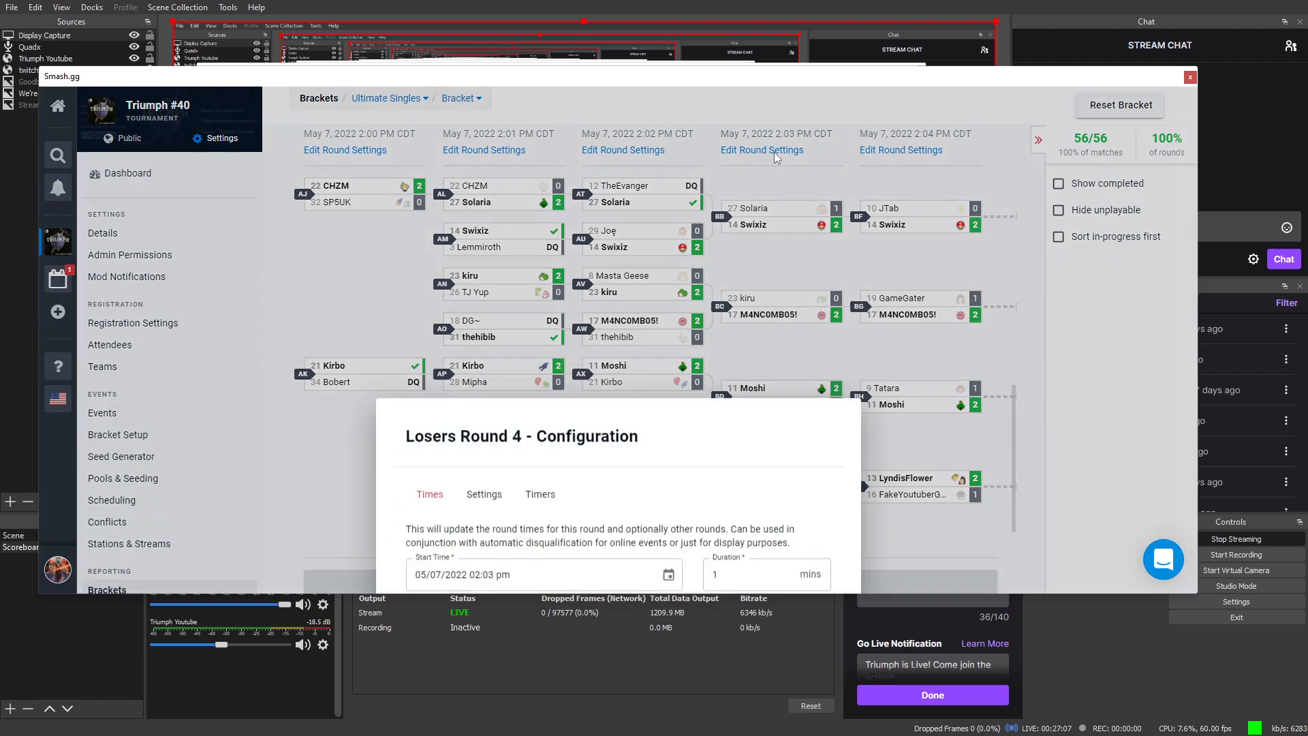
click(530, 260)
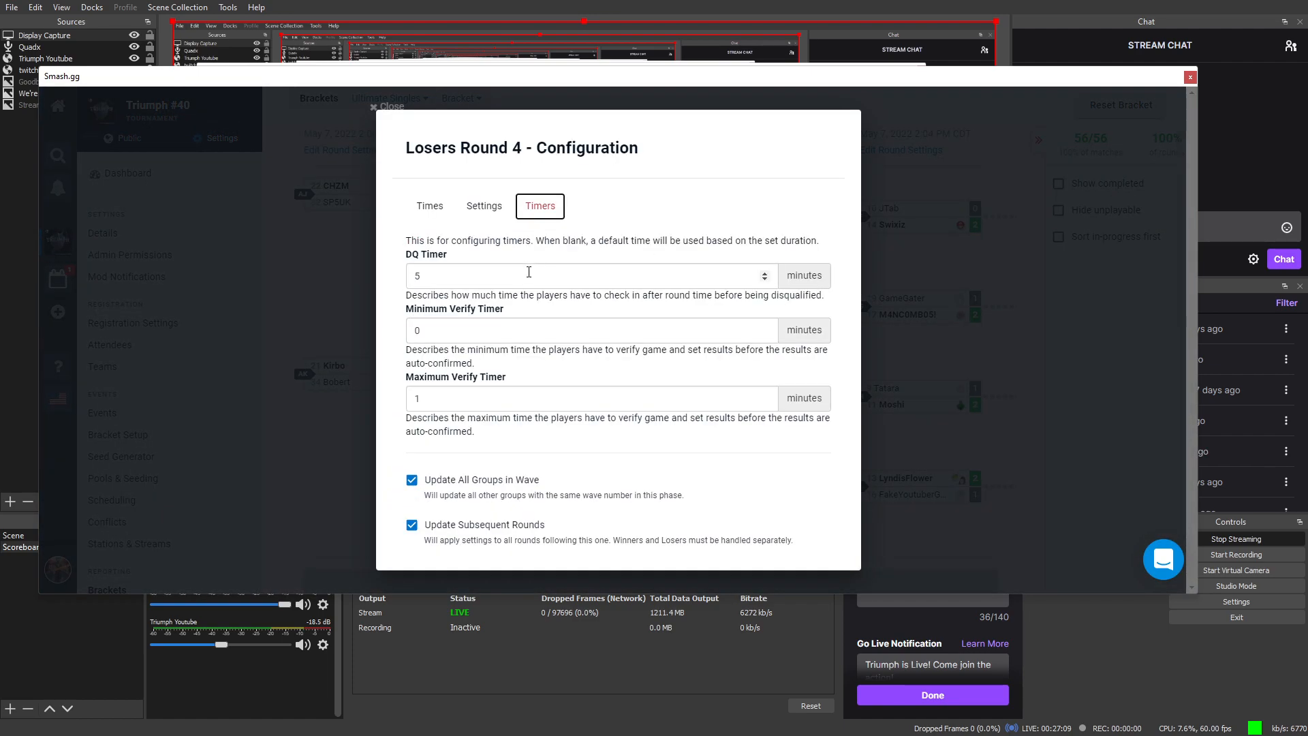
click(295, 315)
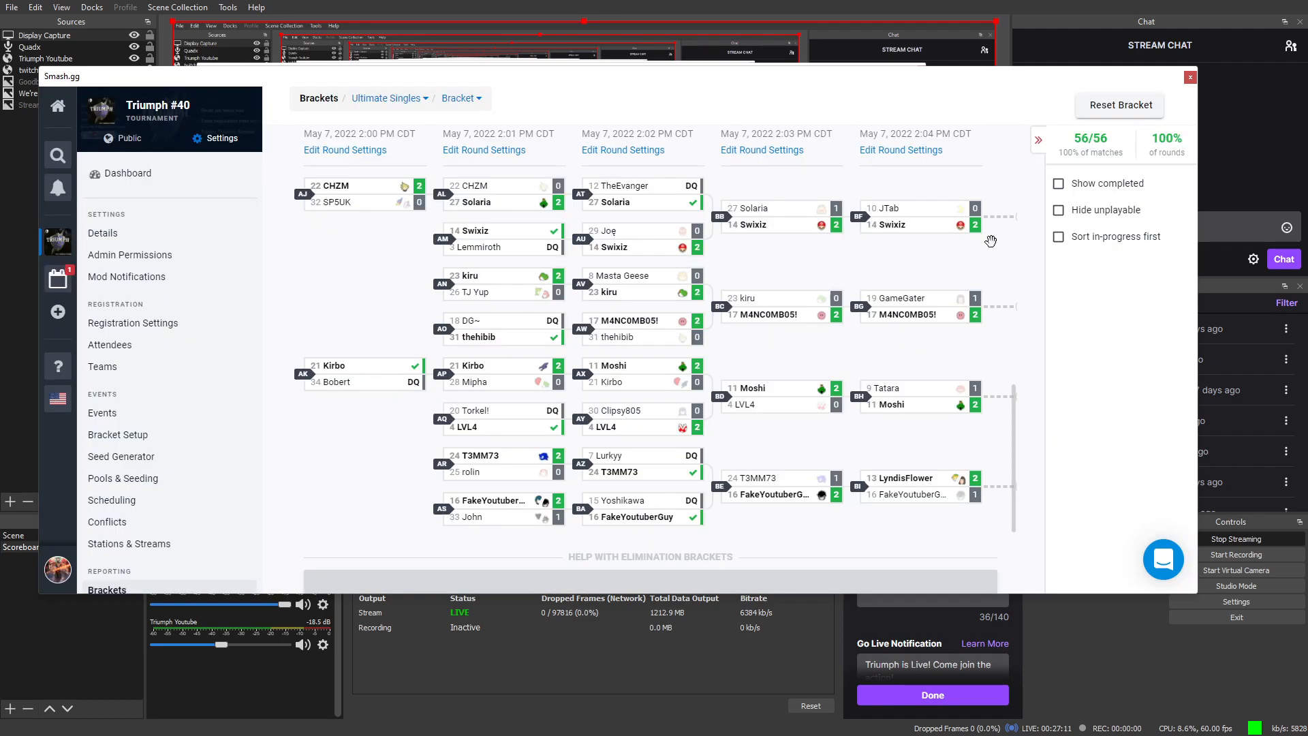
Step: Switch Ultimate Singles to the Top 8 phase, from Winners Semi-Final through Grand Final and Losers Final
scroll(966, 221, up, 2)
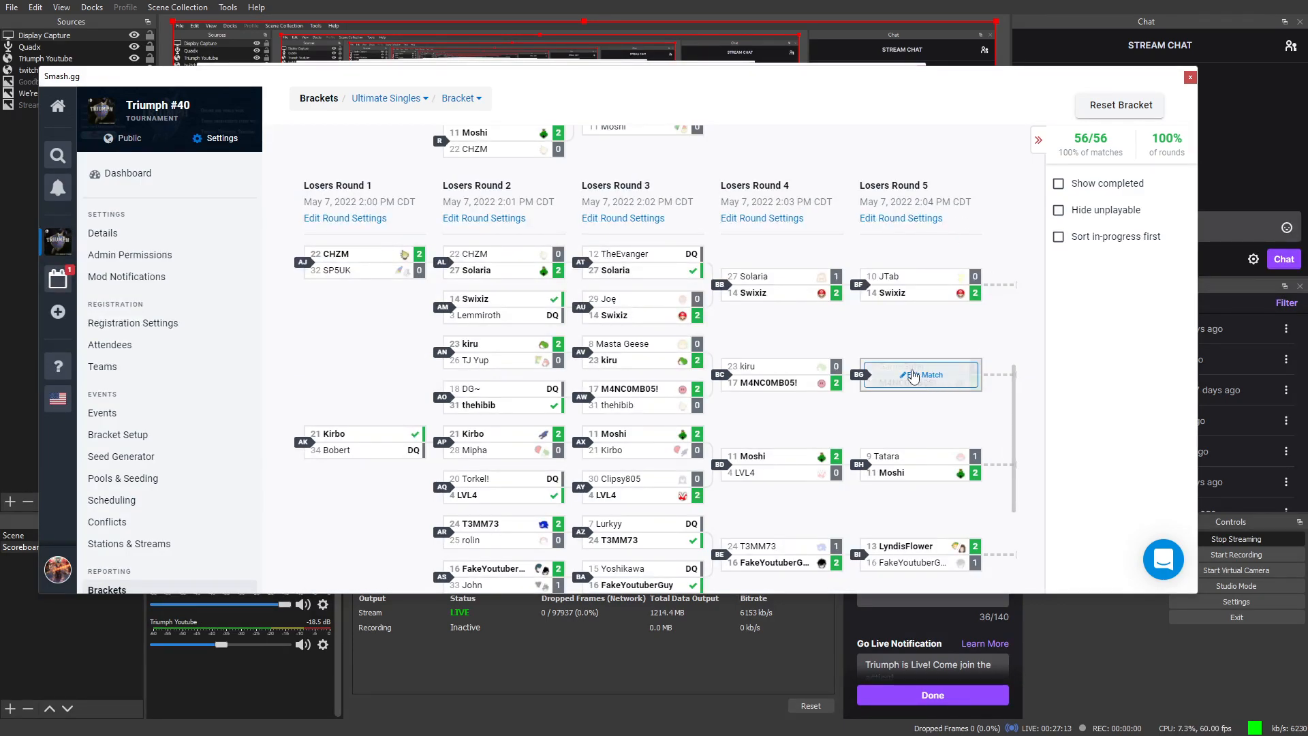
scroll(830, 417, down, 3)
scroll(830, 416, down, 1)
scroll(981, 258, up, 2)
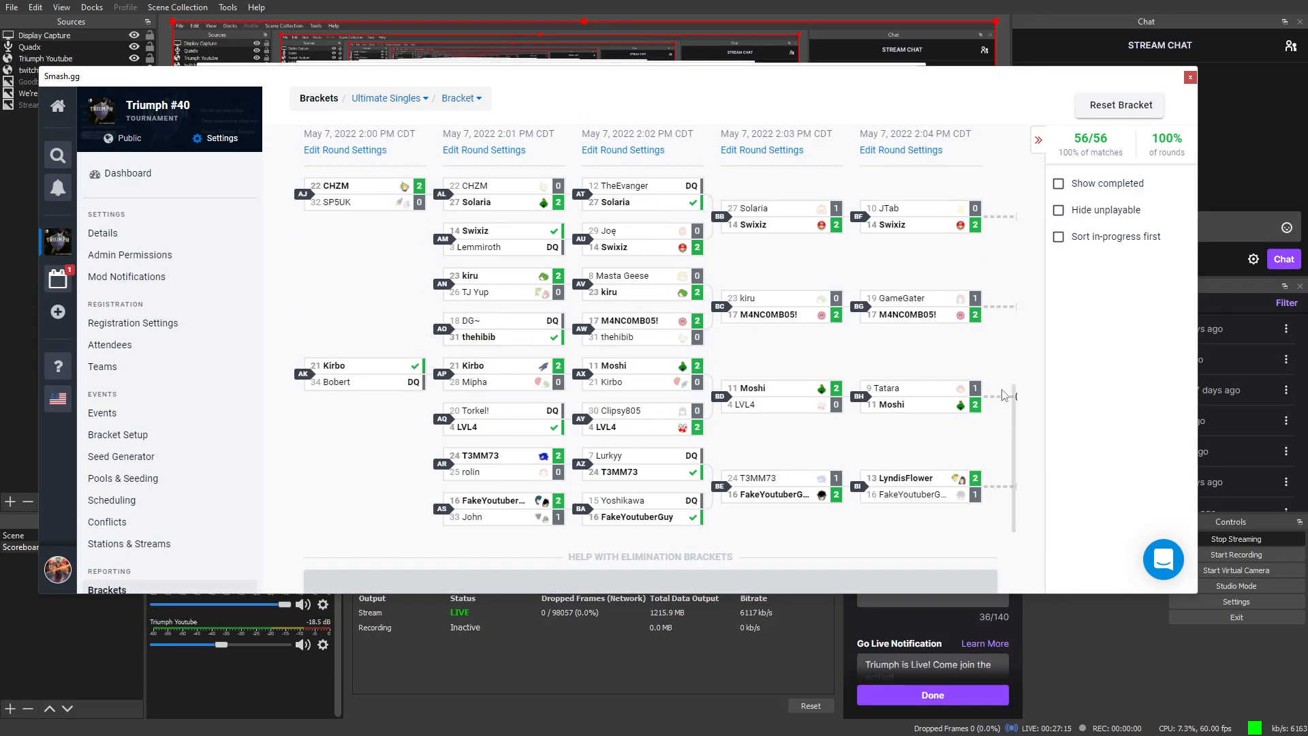
scroll(982, 258, up, 3)
scroll(981, 258, up, 2)
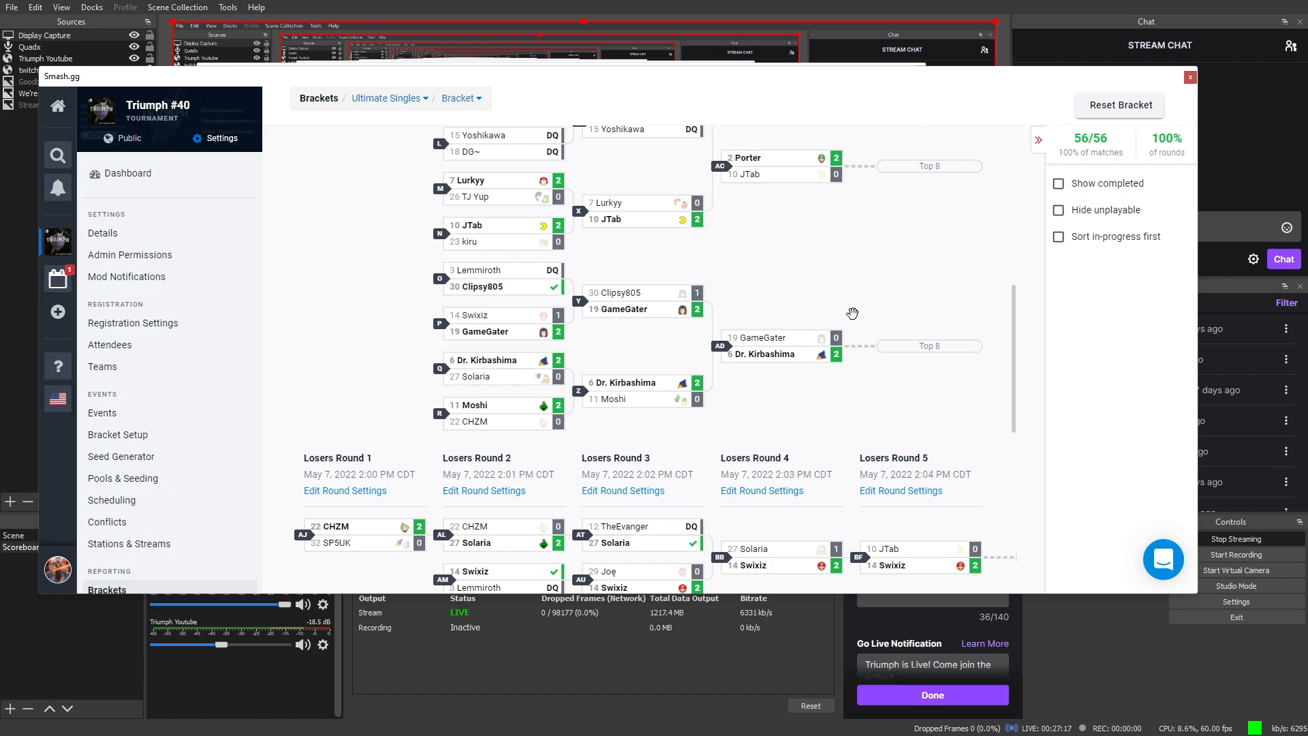
scroll(807, 425, up, 4)
scroll(800, 430, up, 4)
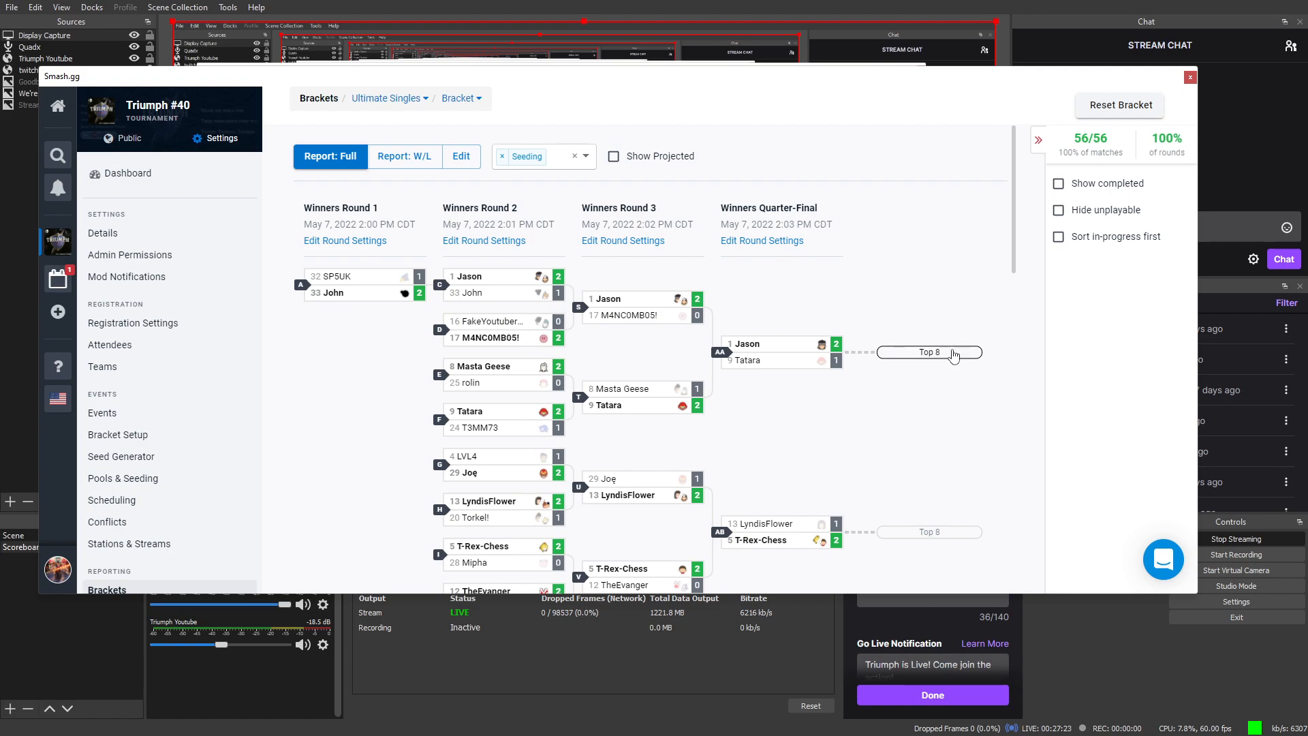
click(949, 353)
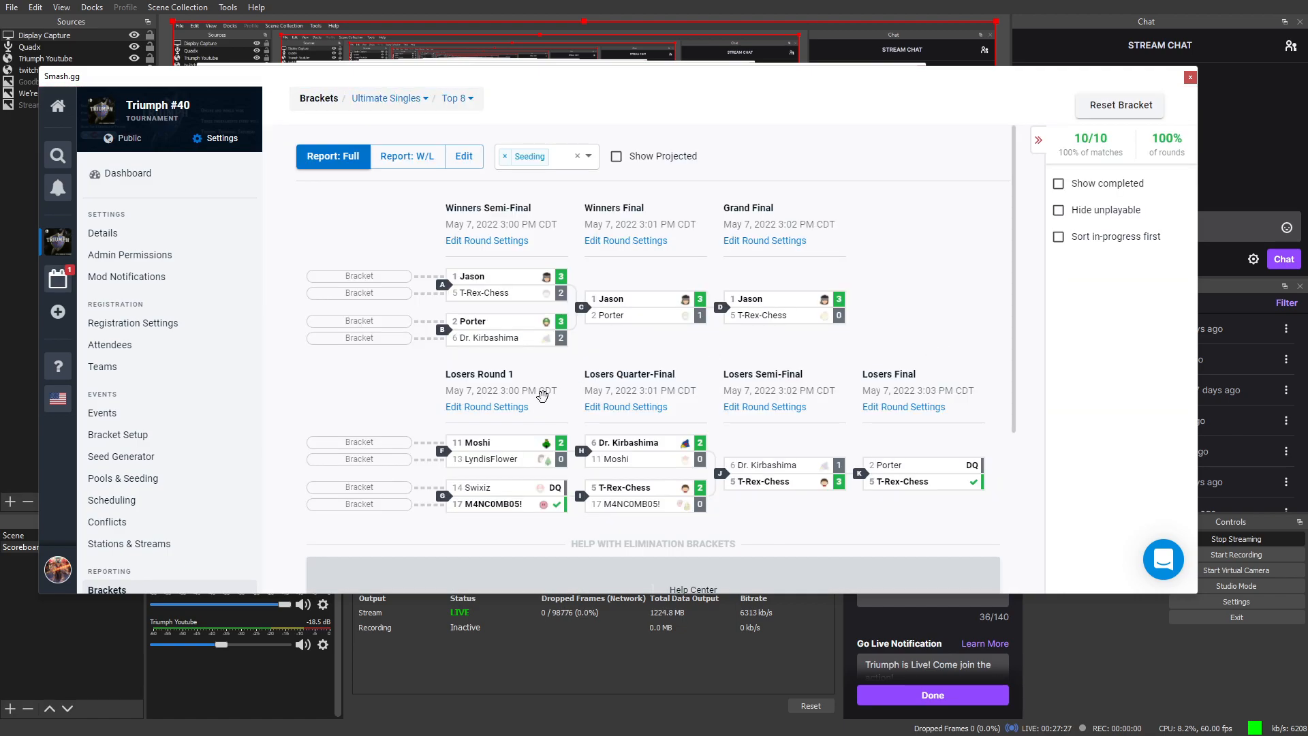
mouse_move(505, 321)
scroll(503, 326, down, 2)
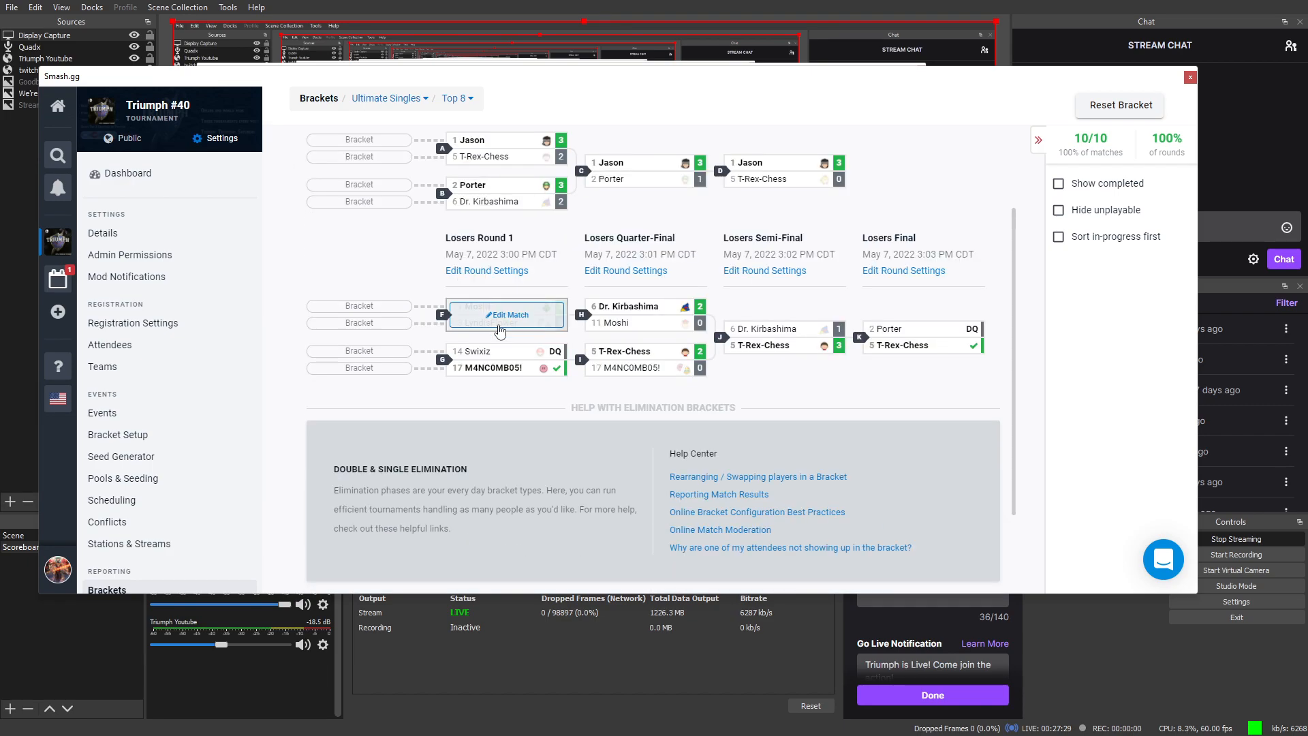
scroll(503, 327, up, 2)
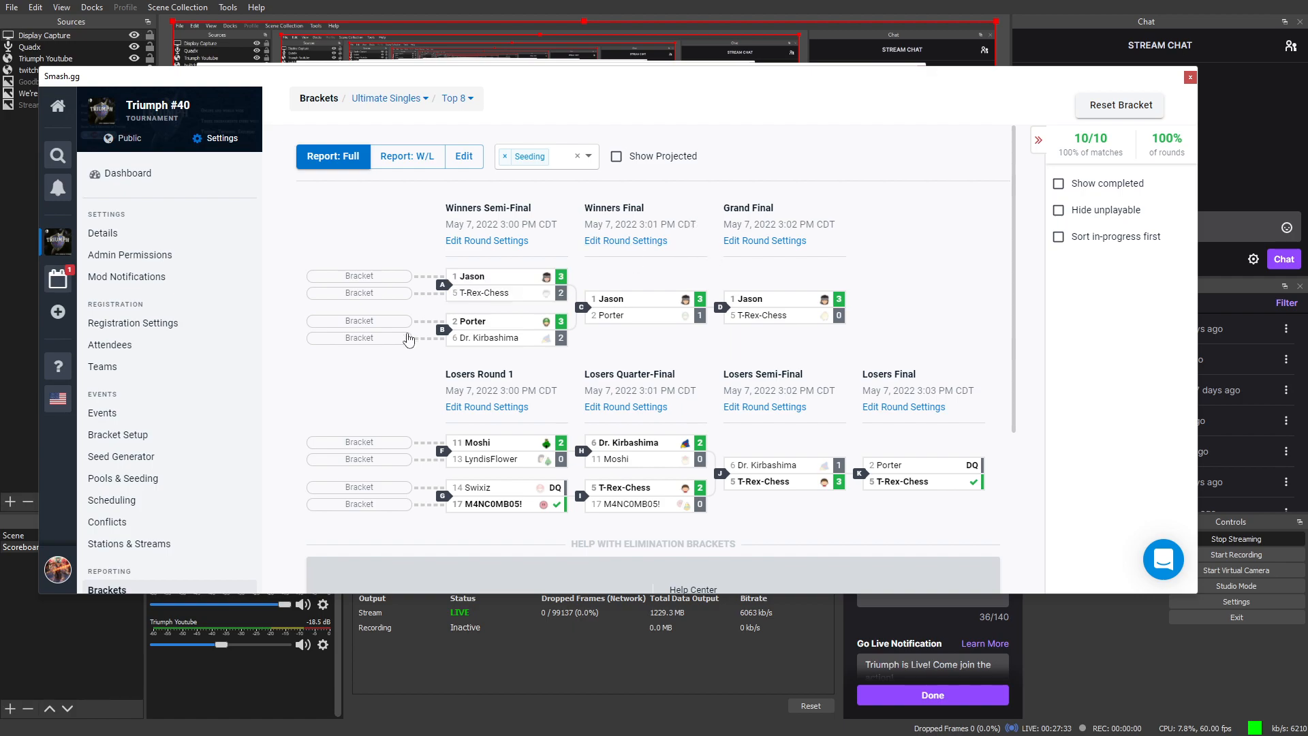
mouse_move(542, 447)
Step: Save Winners Semi-Final with its 05/07/2022 3:00 pm start and 1-minute duration, then reopen its settings
click(466, 241)
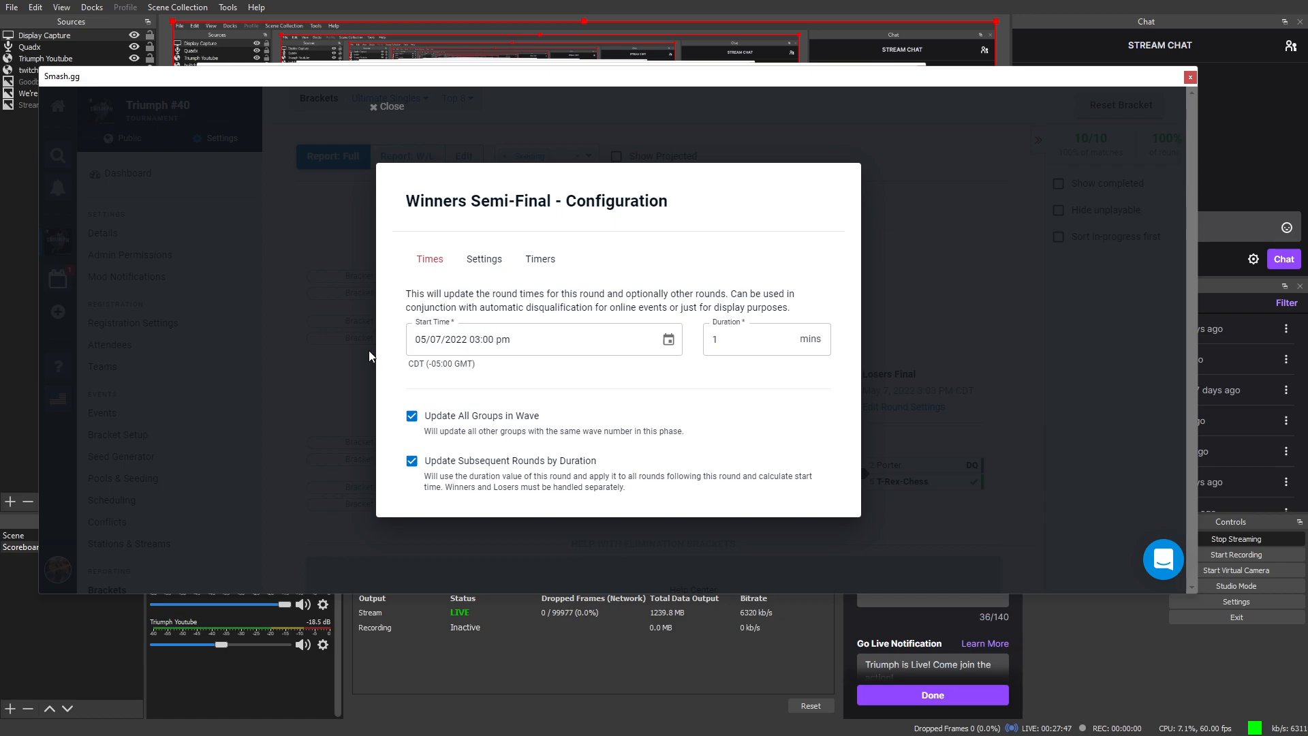
click(342, 351)
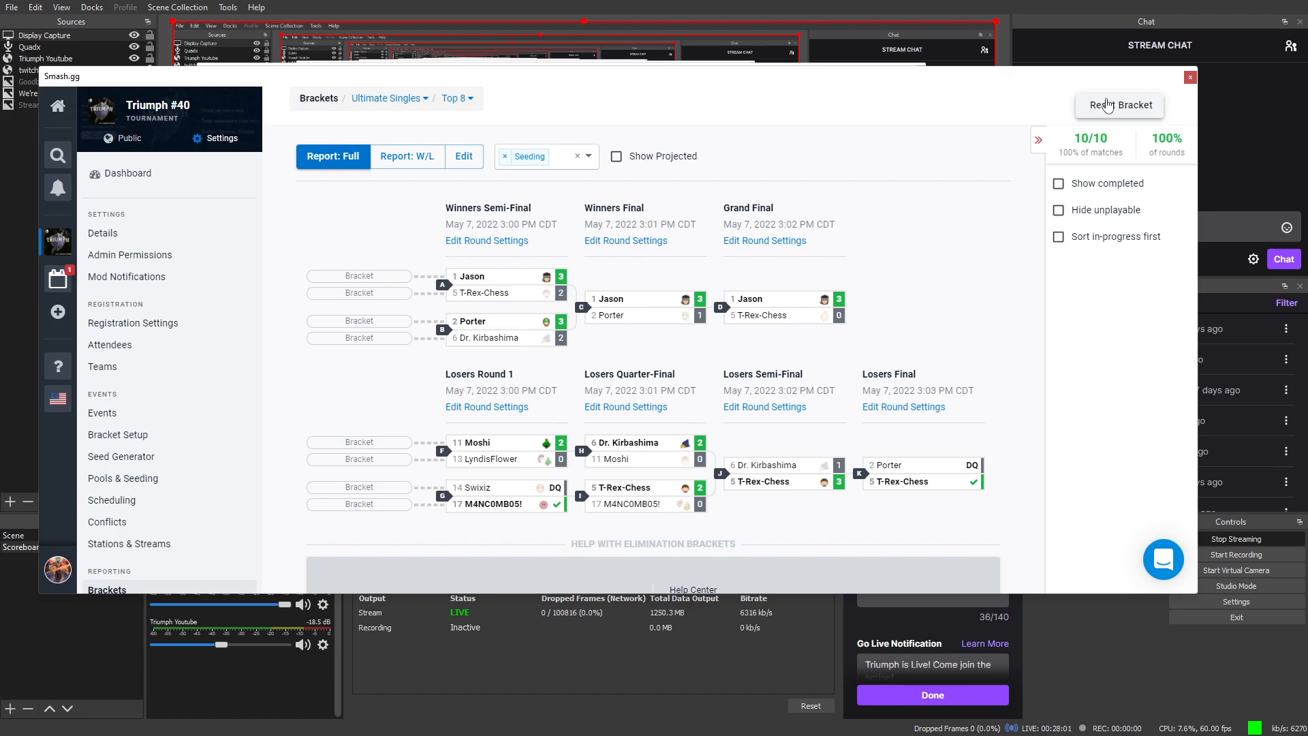
click(495, 244)
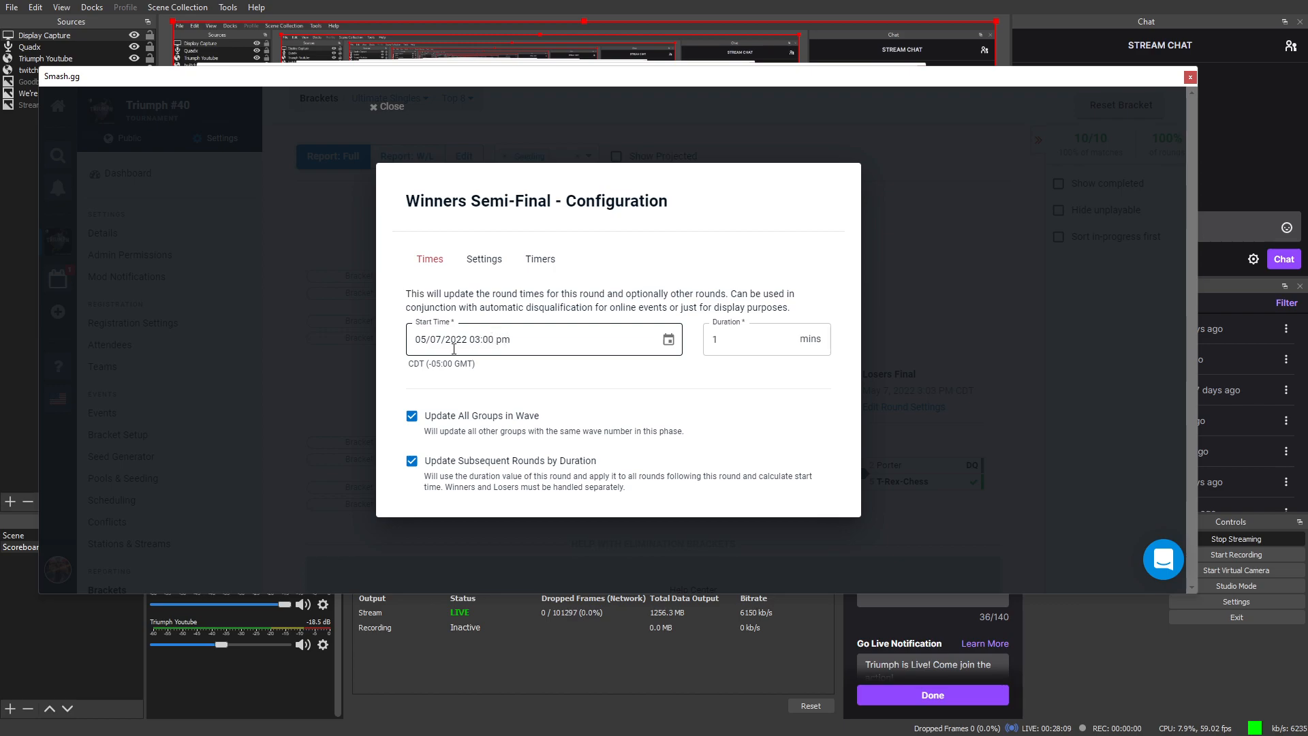
click(1035, 237)
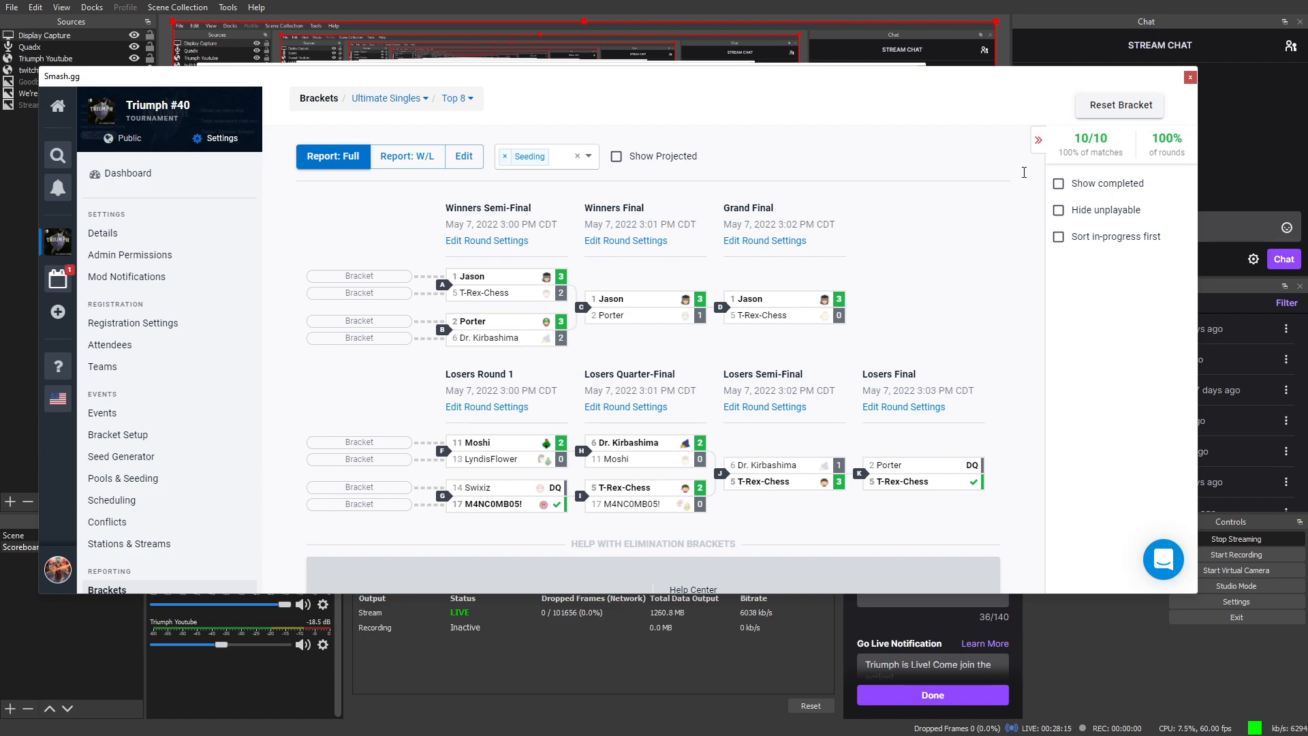
click(486, 250)
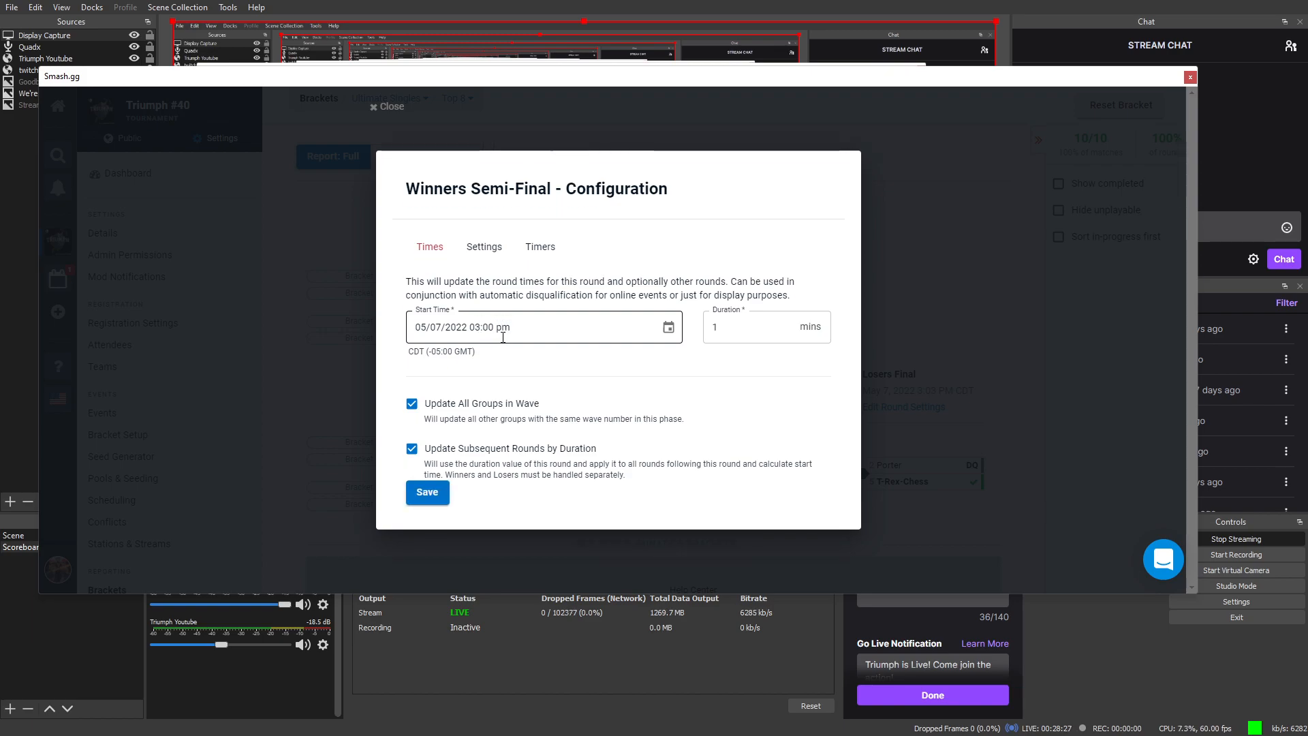
key(Return)
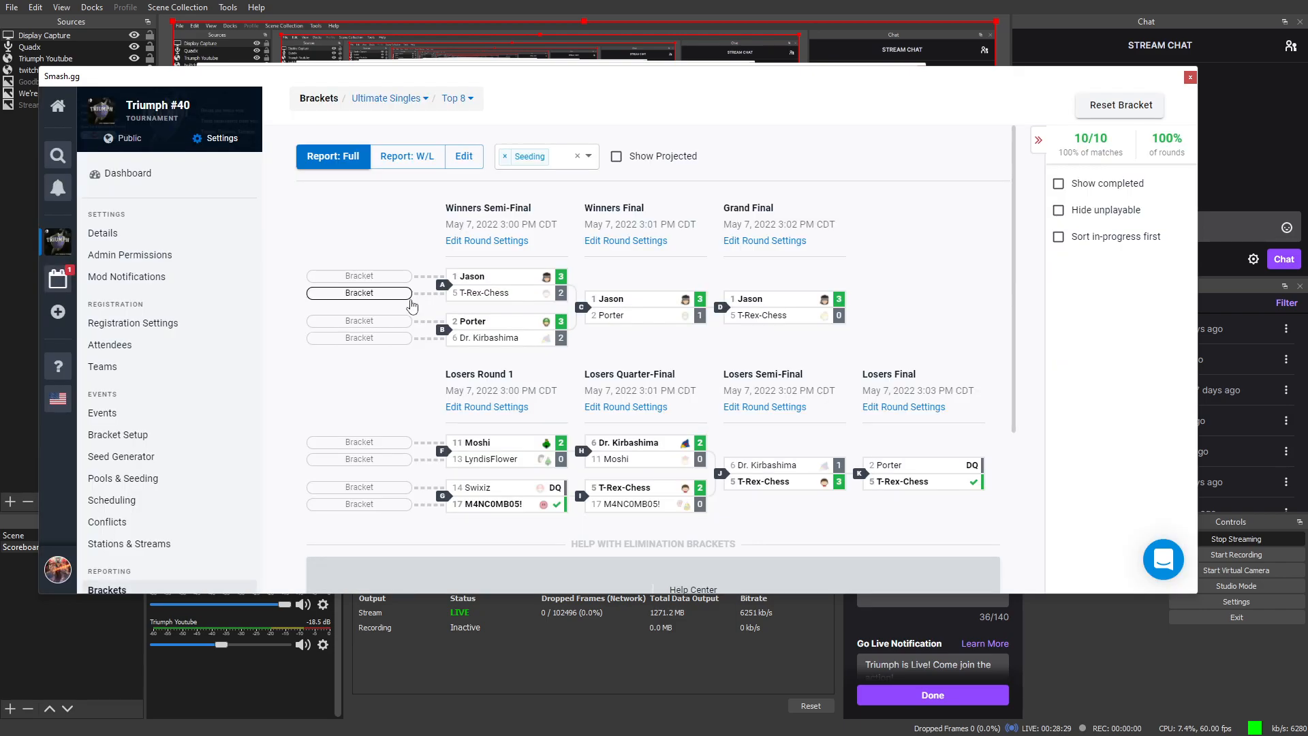
click(507, 244)
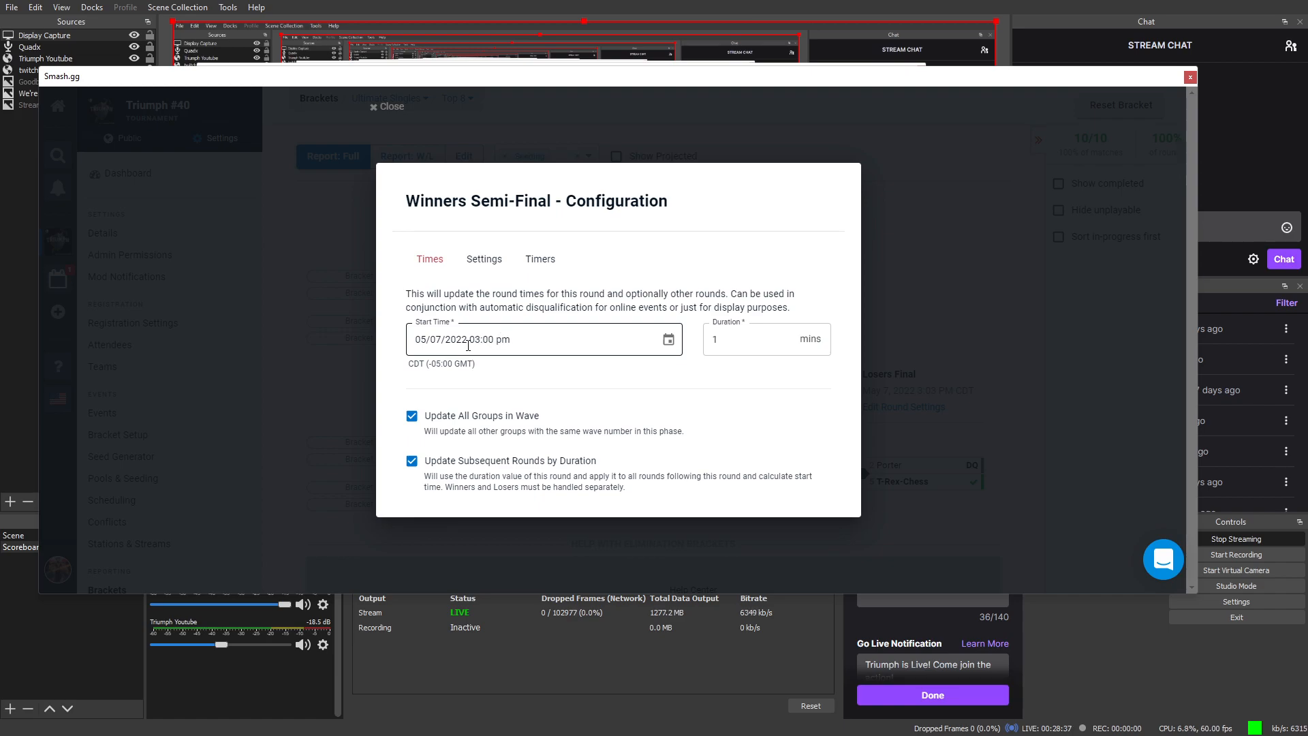
Step: Change the Winners Semi-Final start time to 05/10/2022 at 2:46 pm, without saving
click(668, 340)
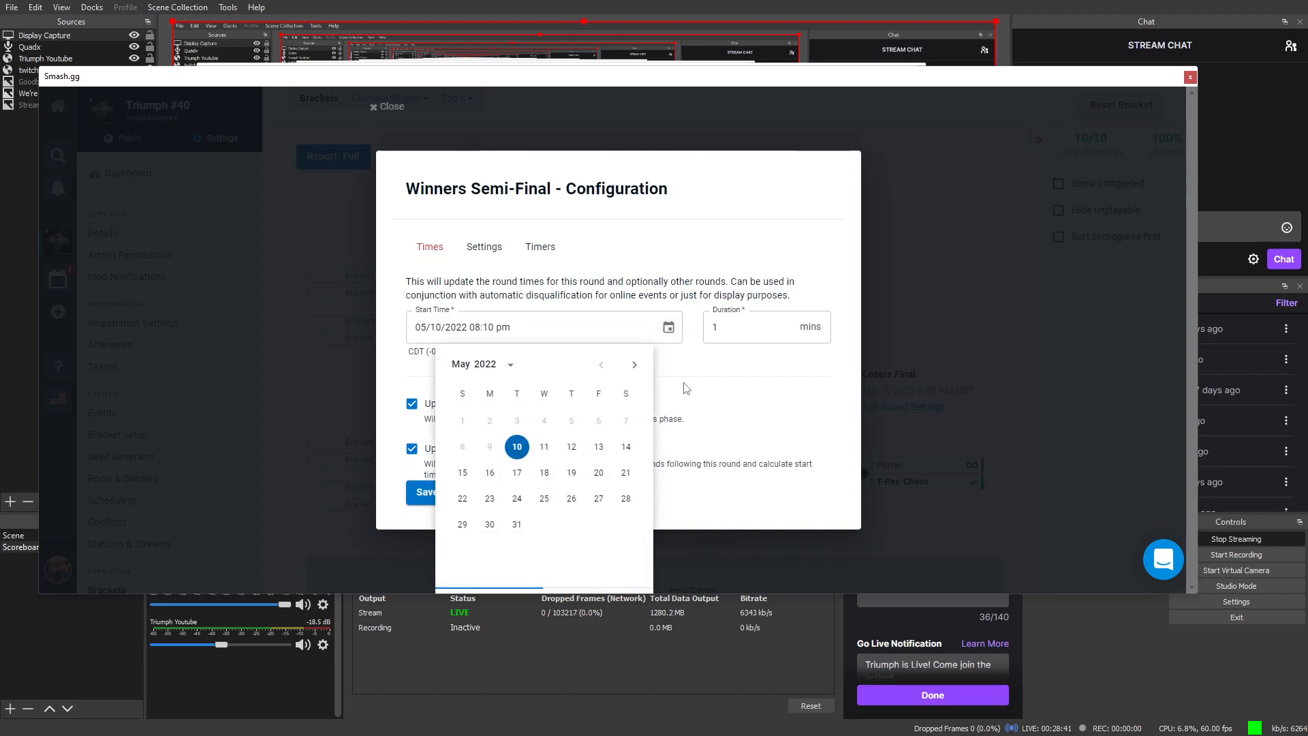
click(633, 368)
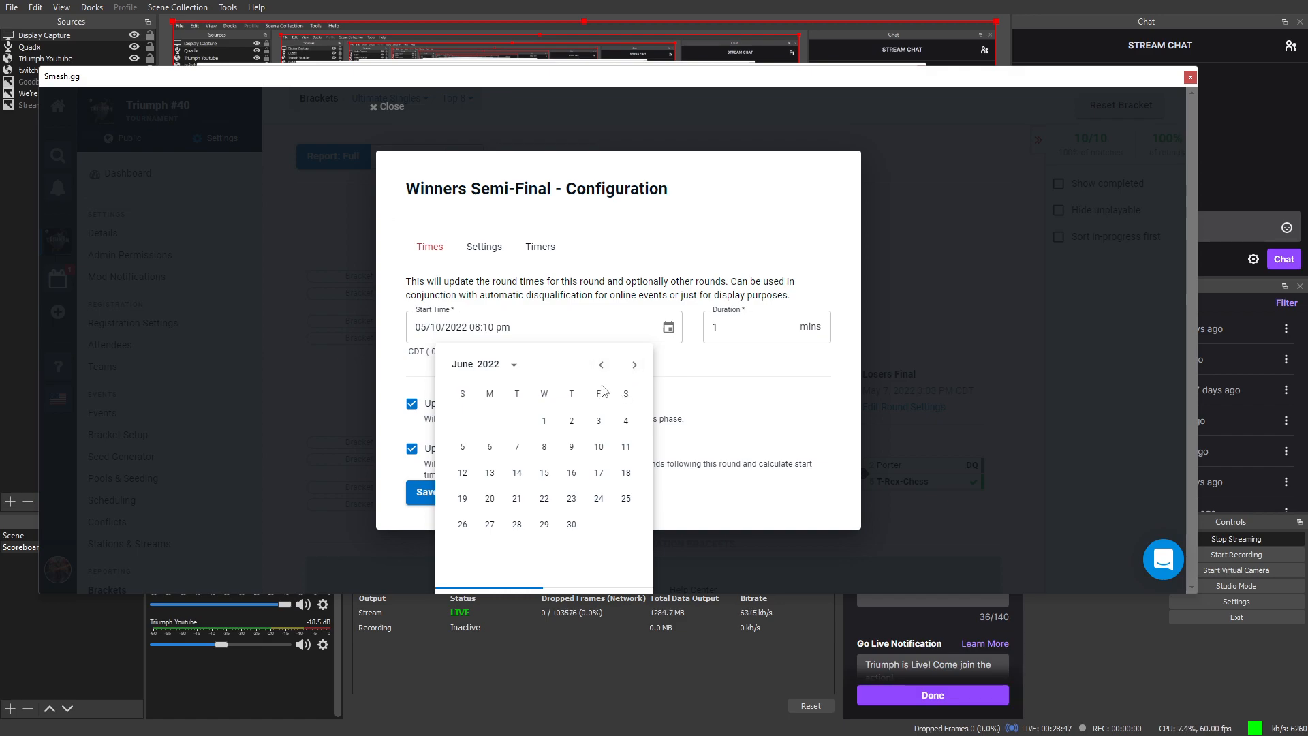
click(601, 365)
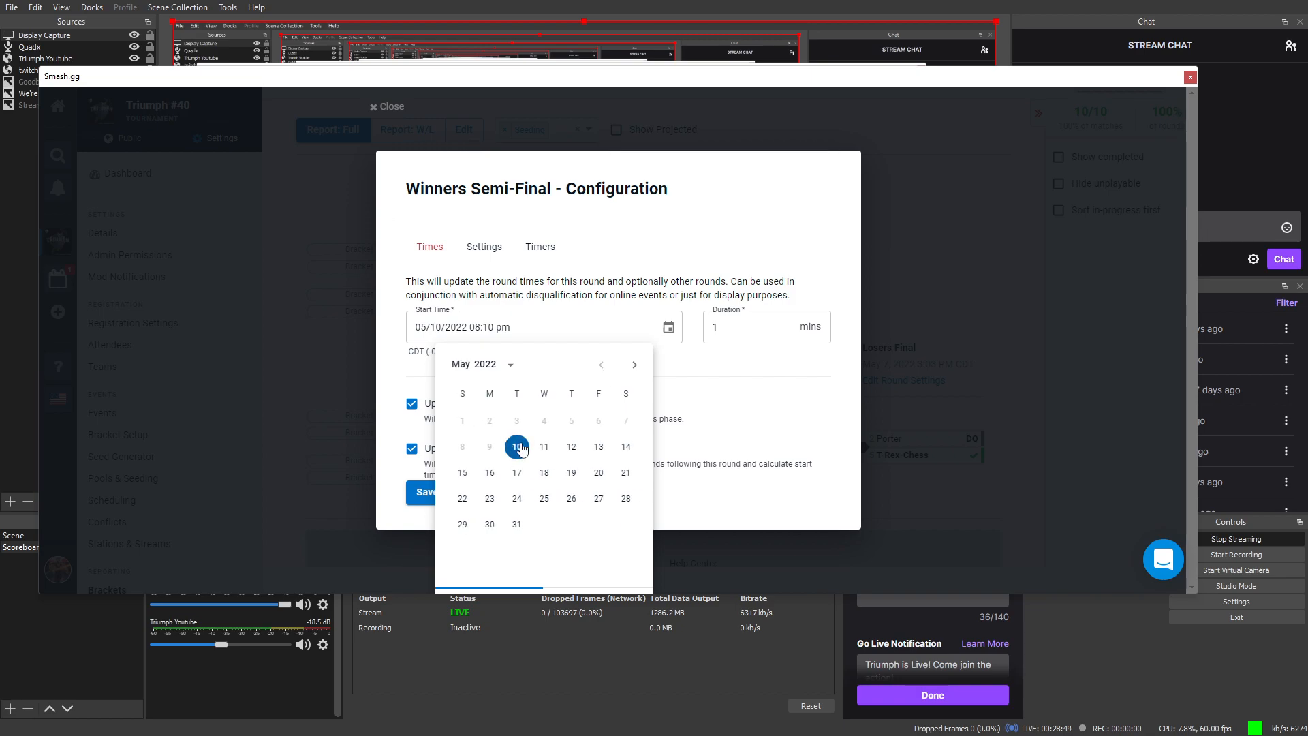
click(518, 448)
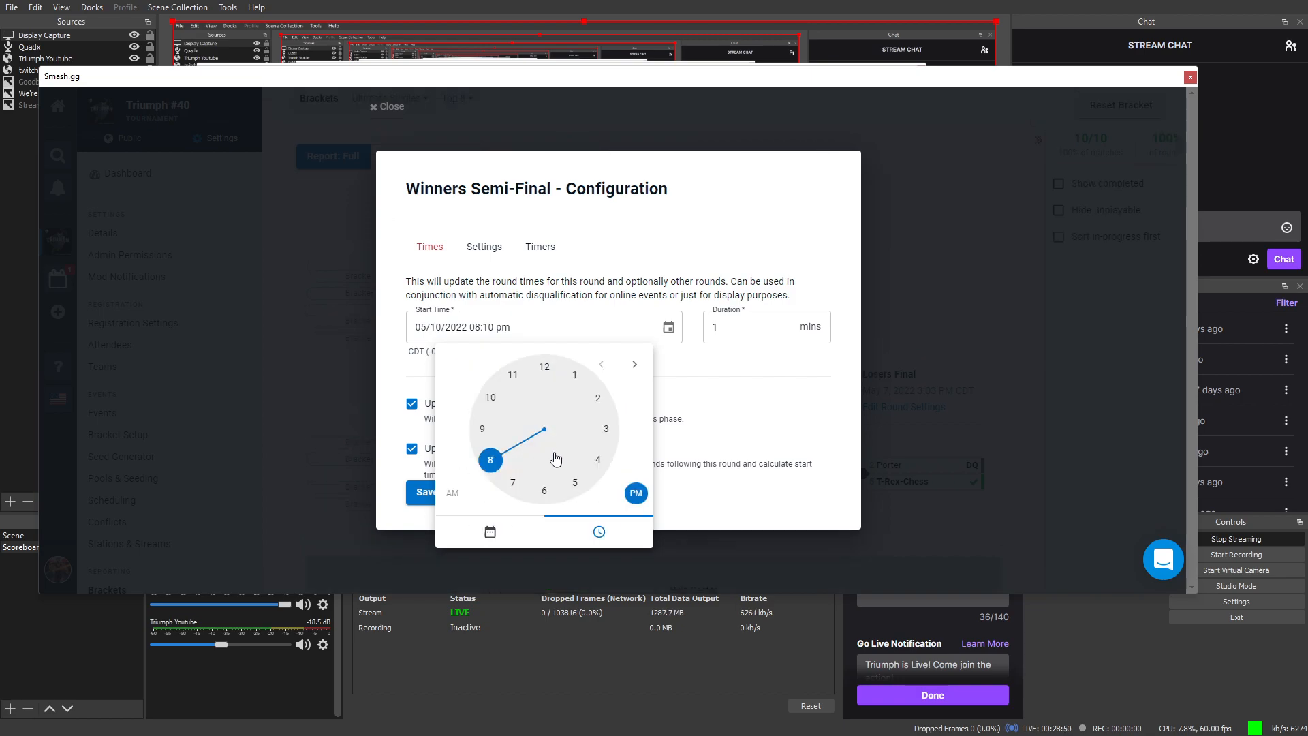
click(597, 396)
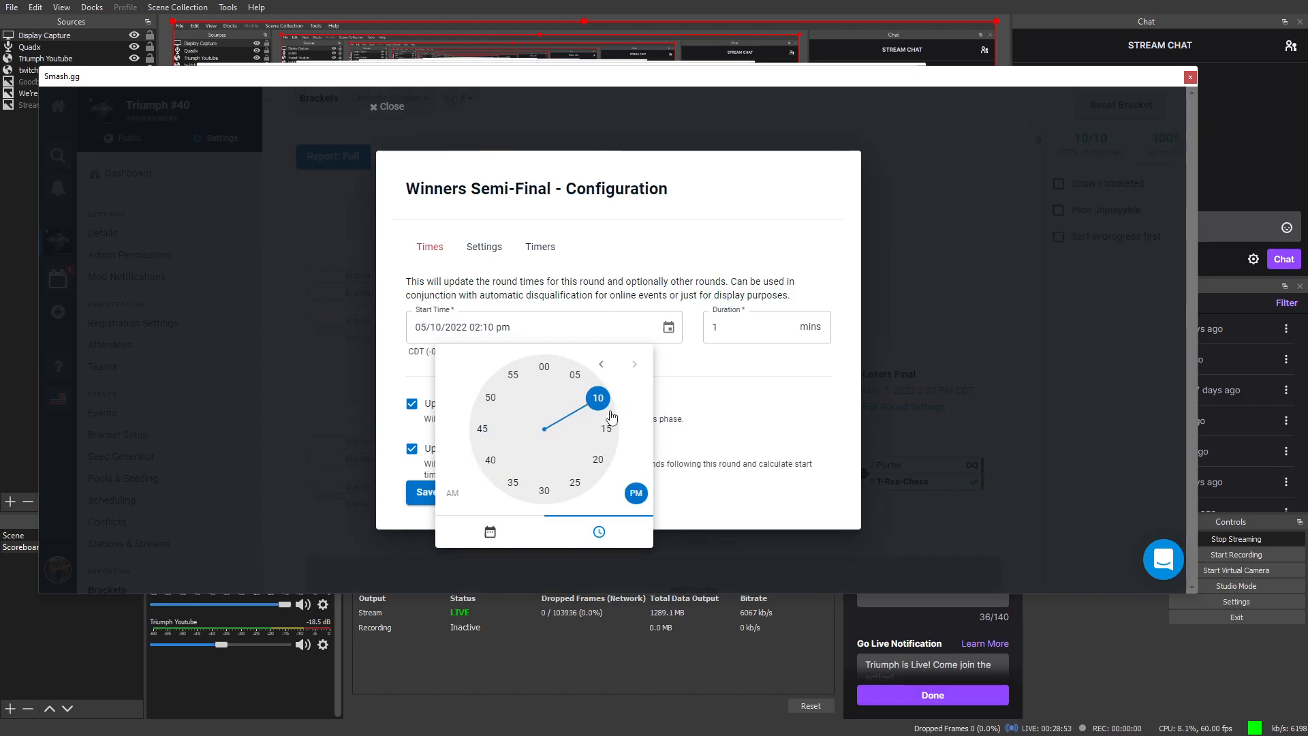
click(483, 422)
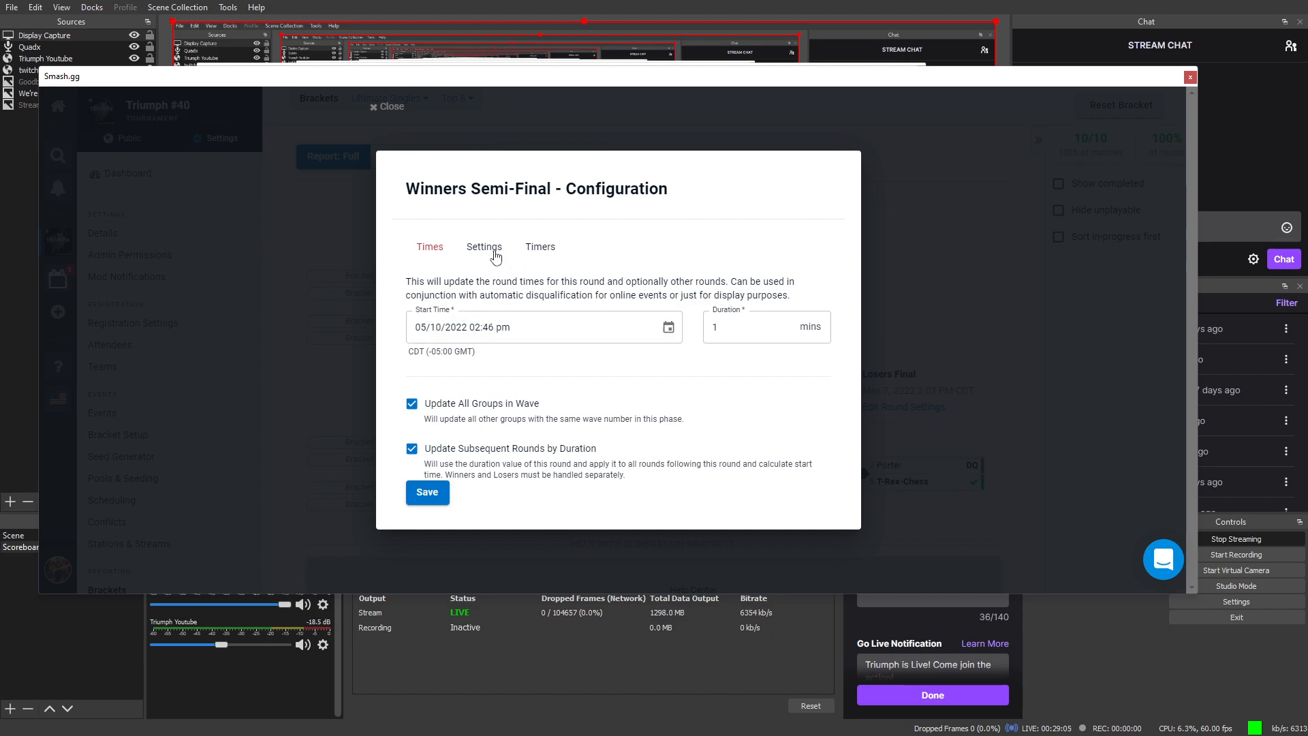
click(563, 327)
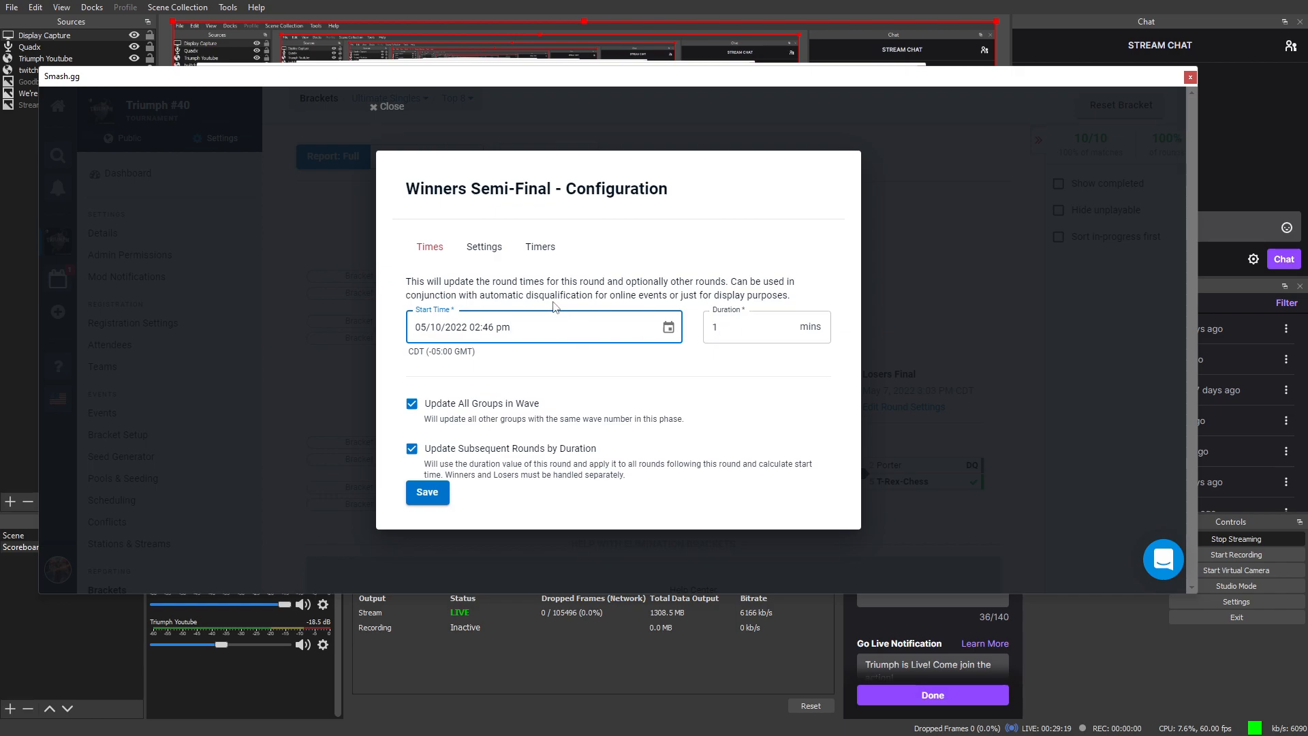
Step: Discard the 05/10 2:46 pm change, check the DQ/verify timers, and close the configuration
click(485, 247)
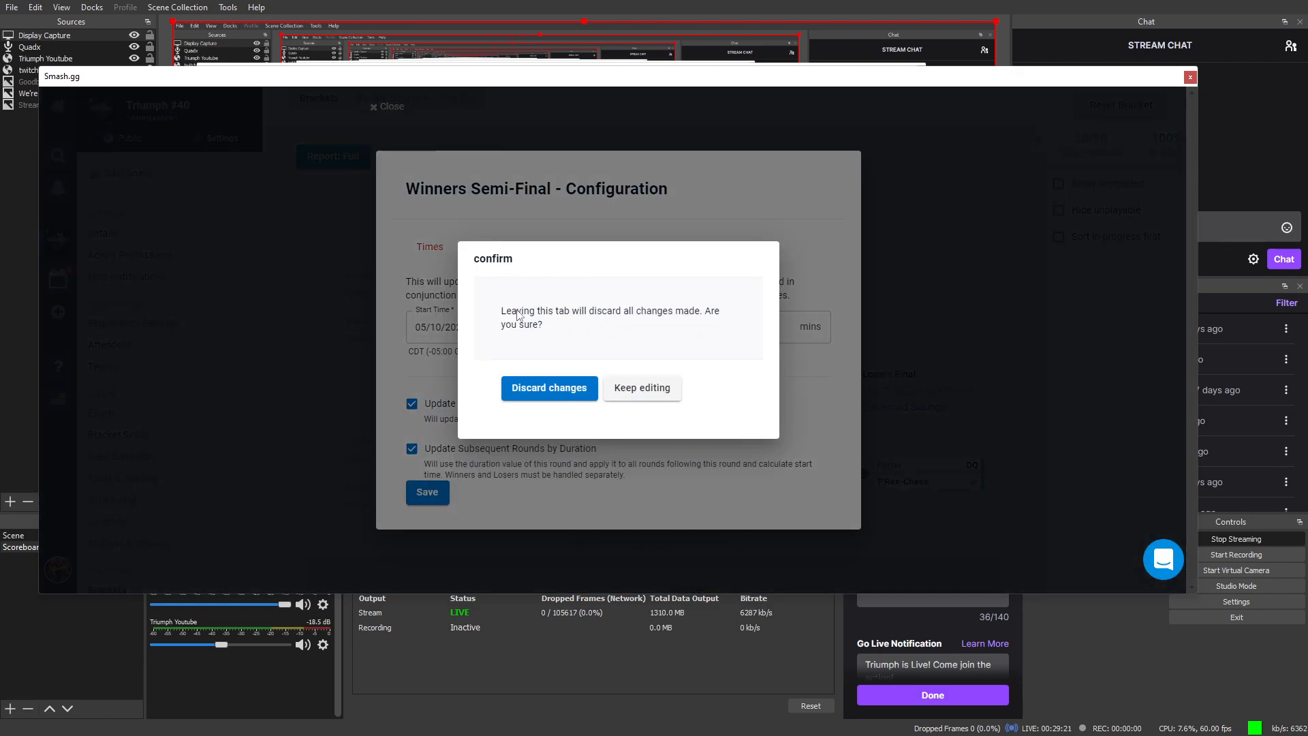
click(569, 385)
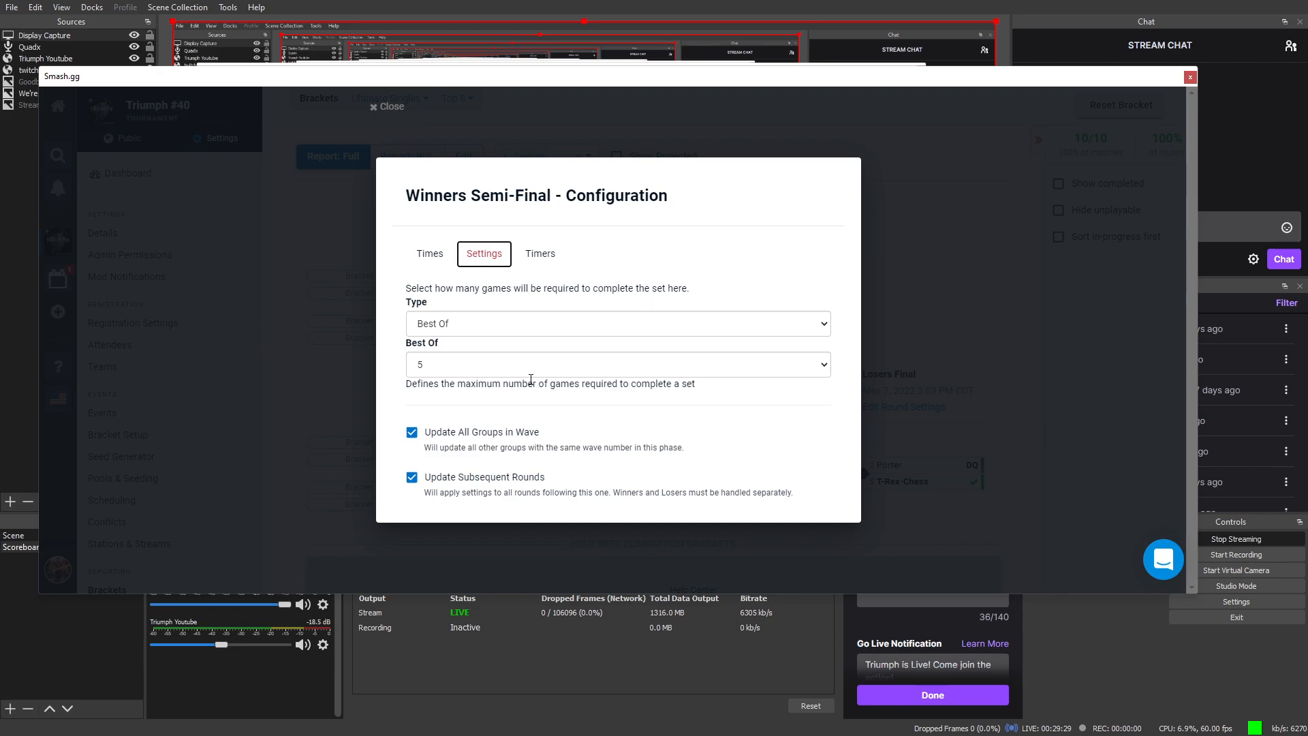
click(540, 254)
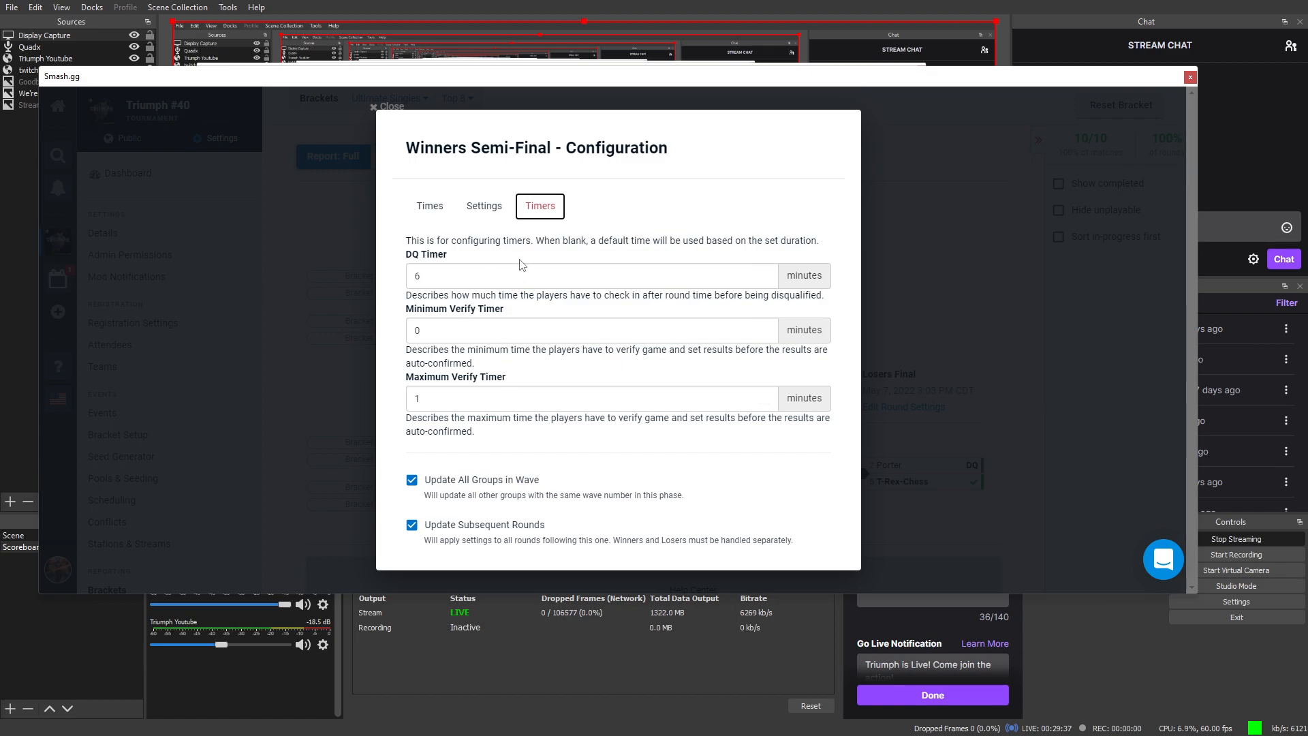
click(362, 327)
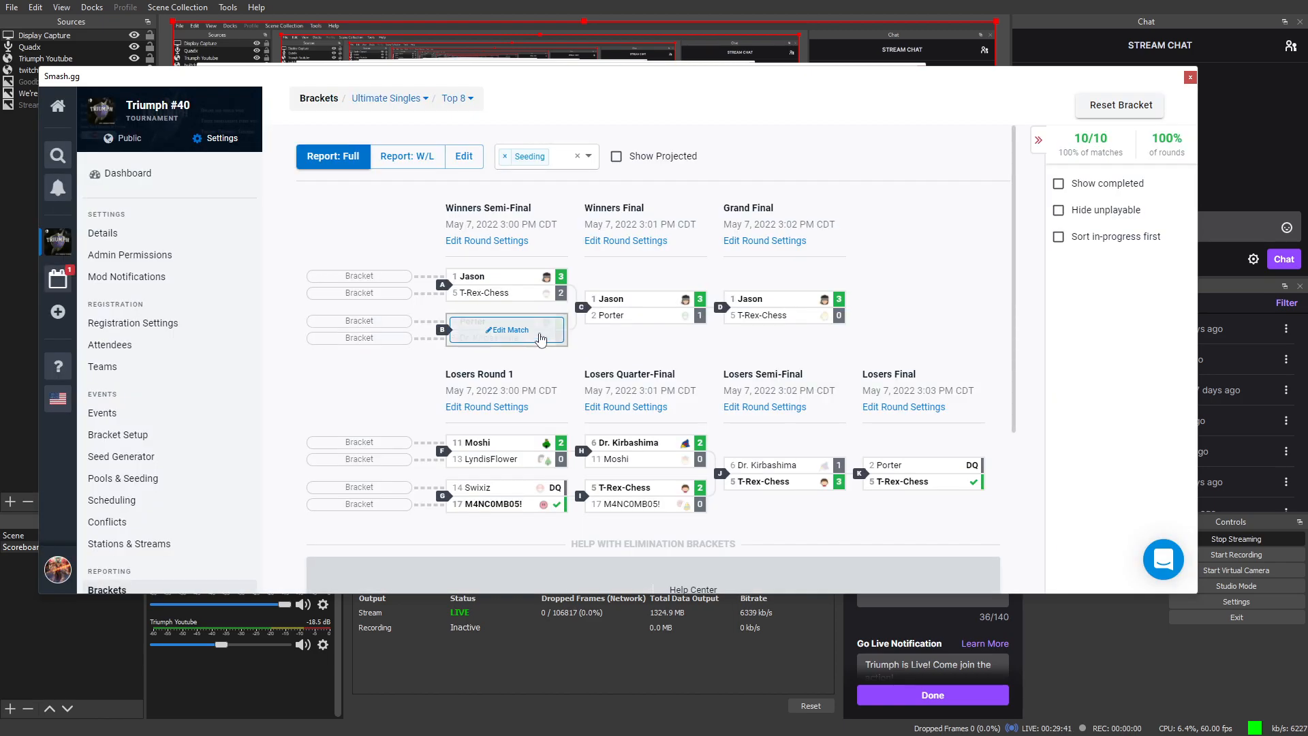
click(487, 415)
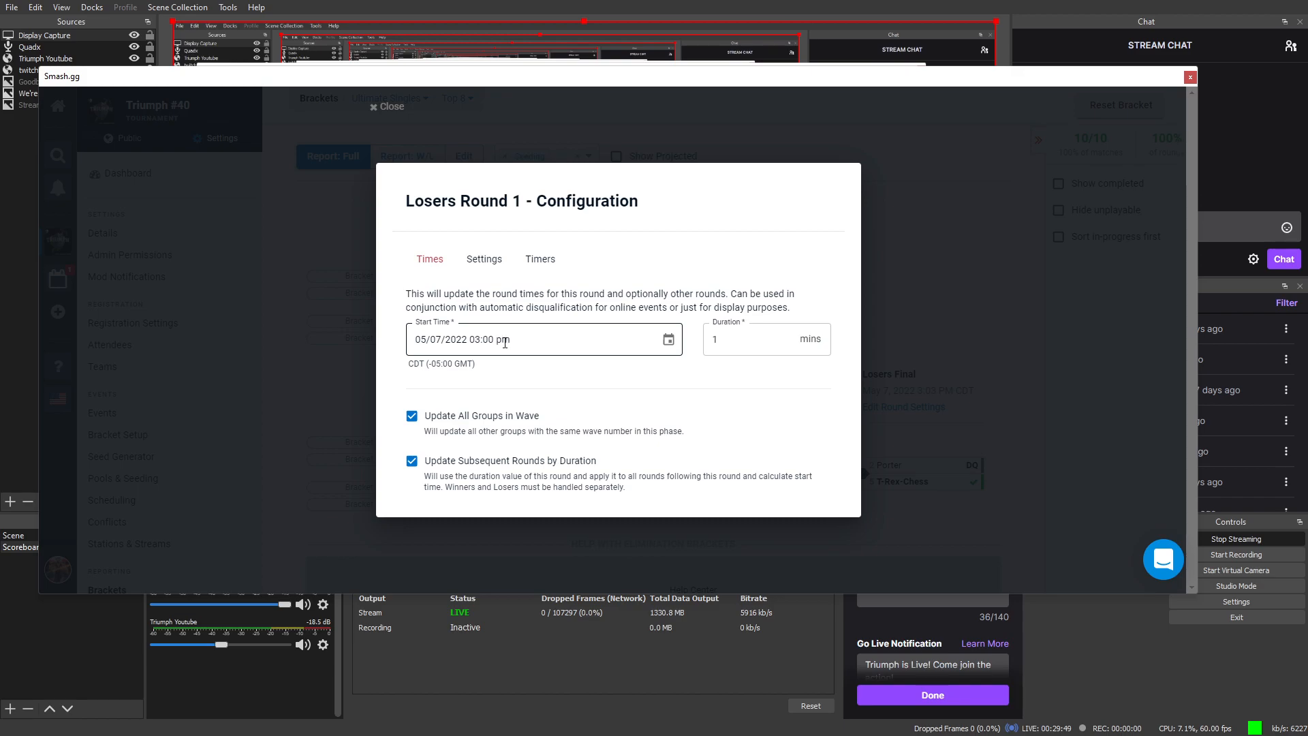
drag(532, 201, 491, 160)
click(389, 105)
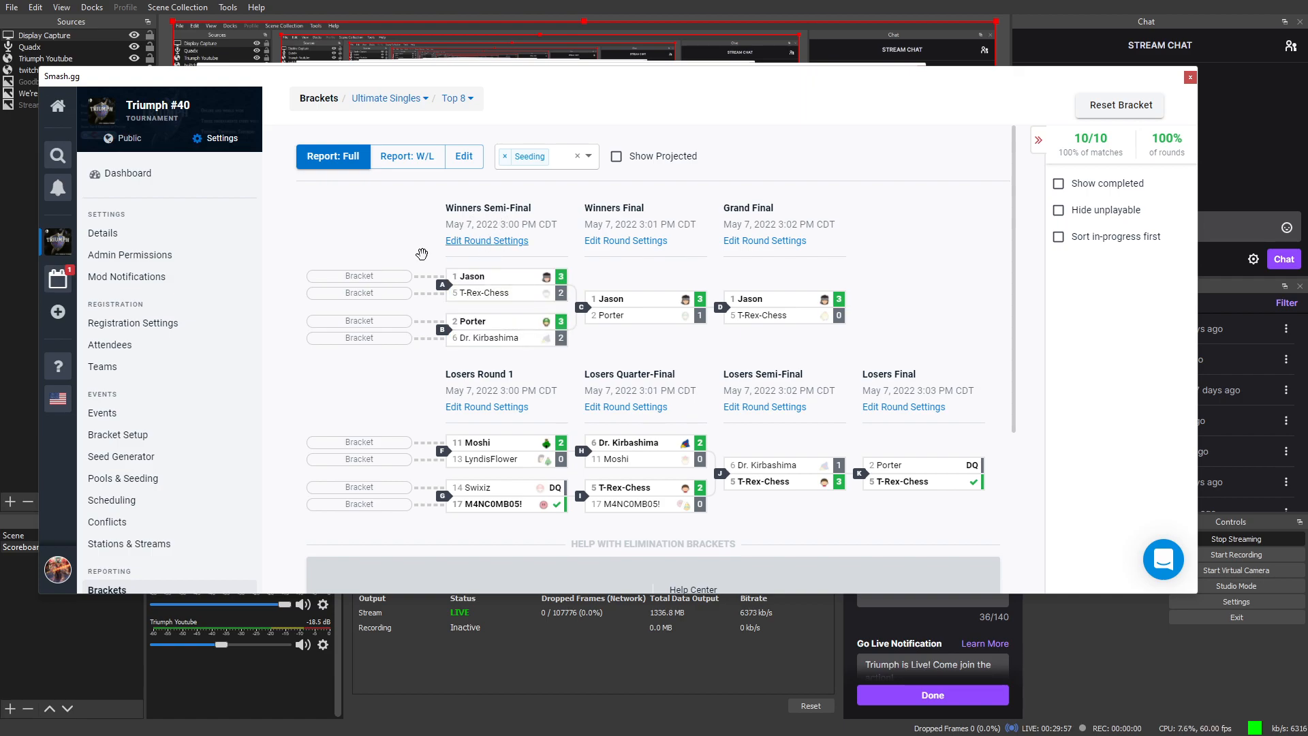
mouse_move(470, 344)
scroll(480, 340, down, 2)
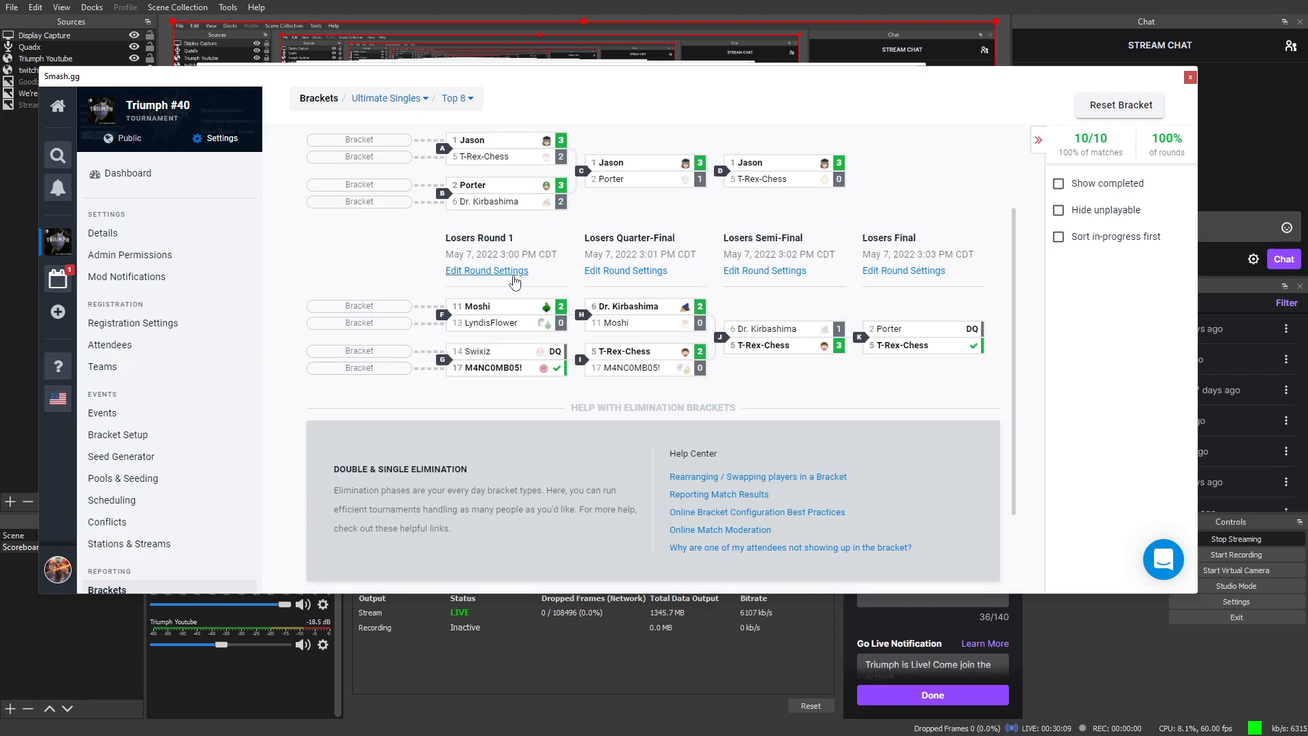
click(514, 280)
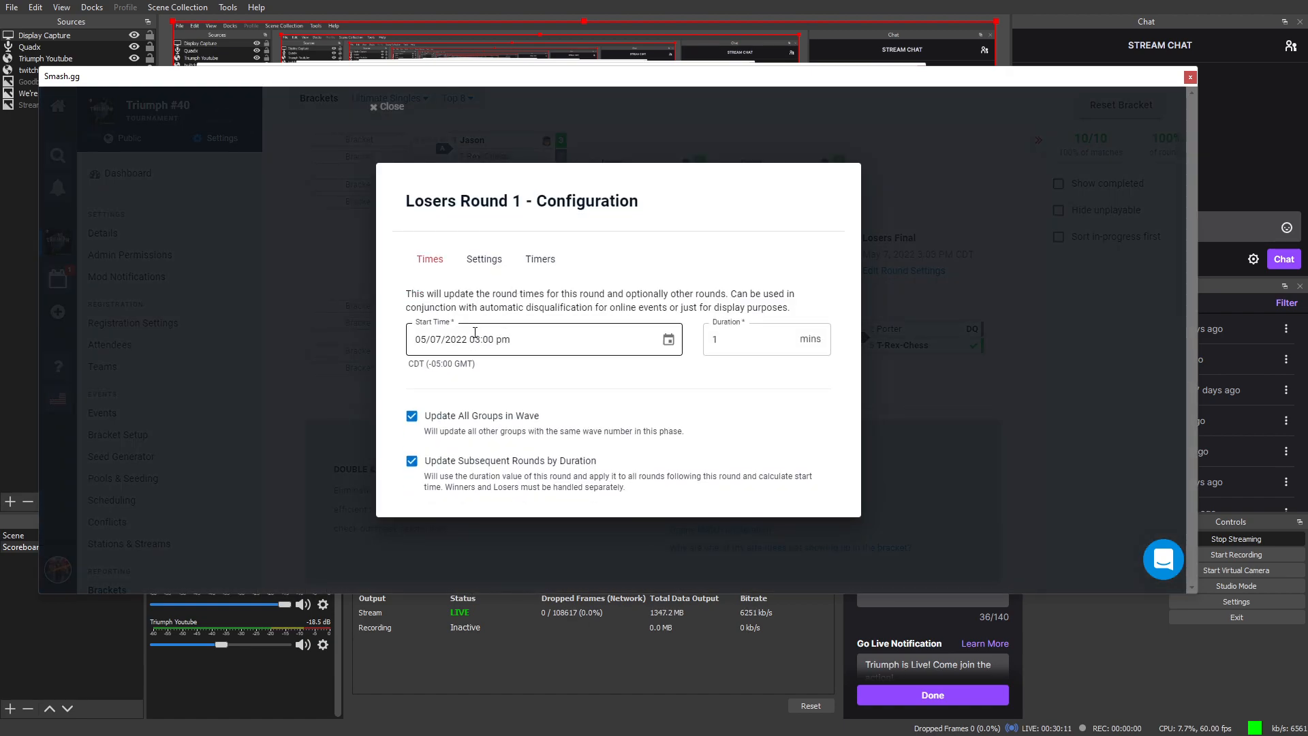
click(321, 350)
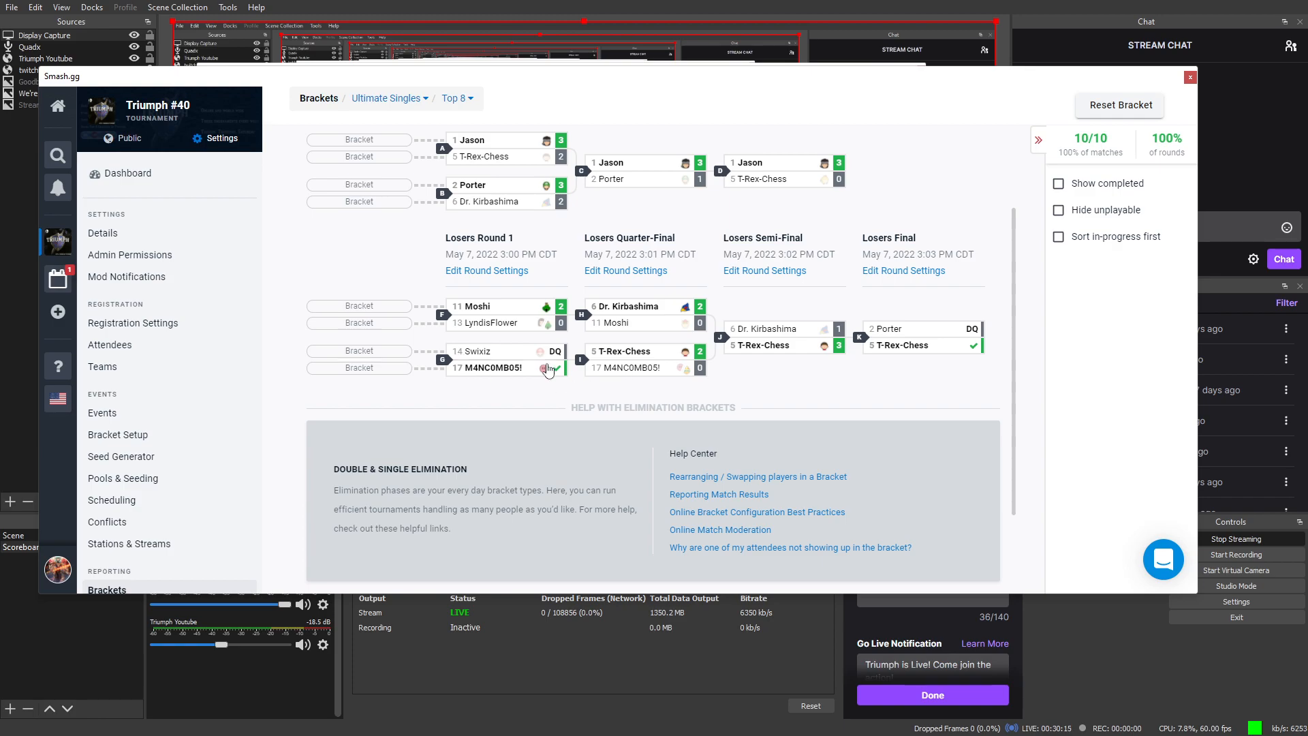
click(517, 272)
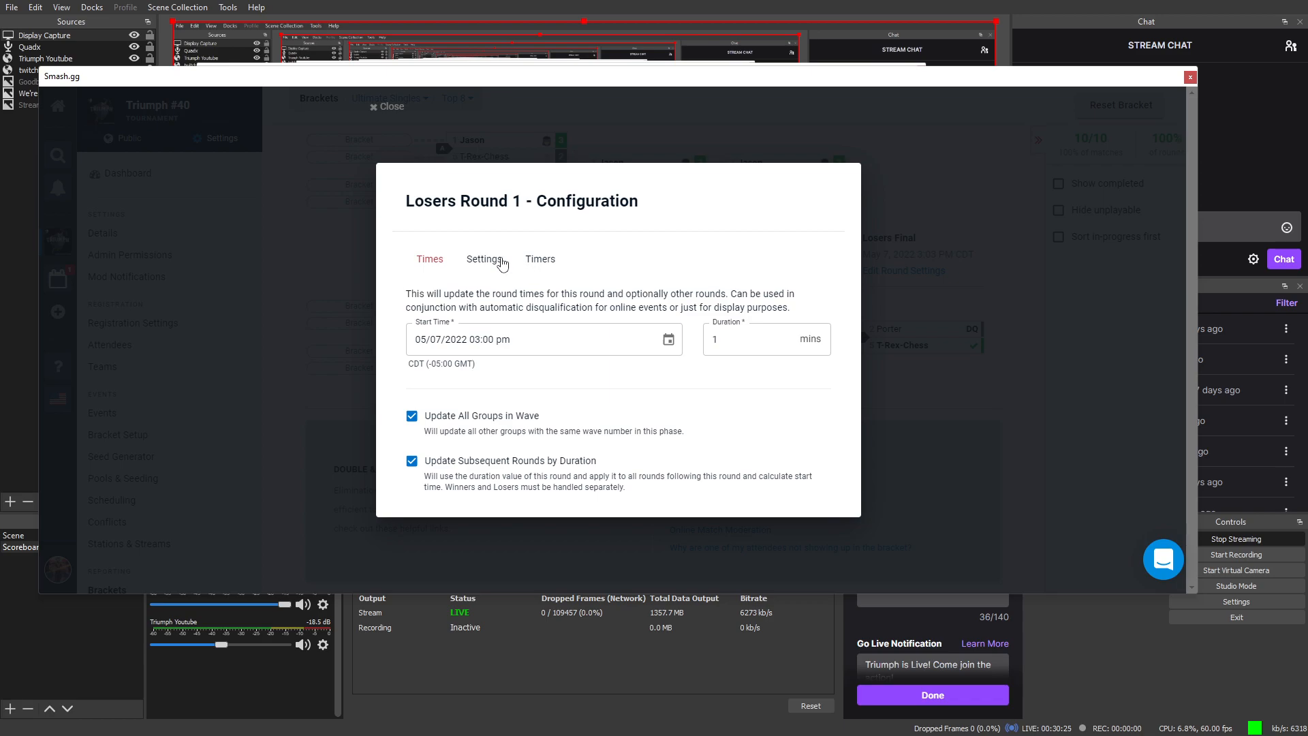
click(478, 259)
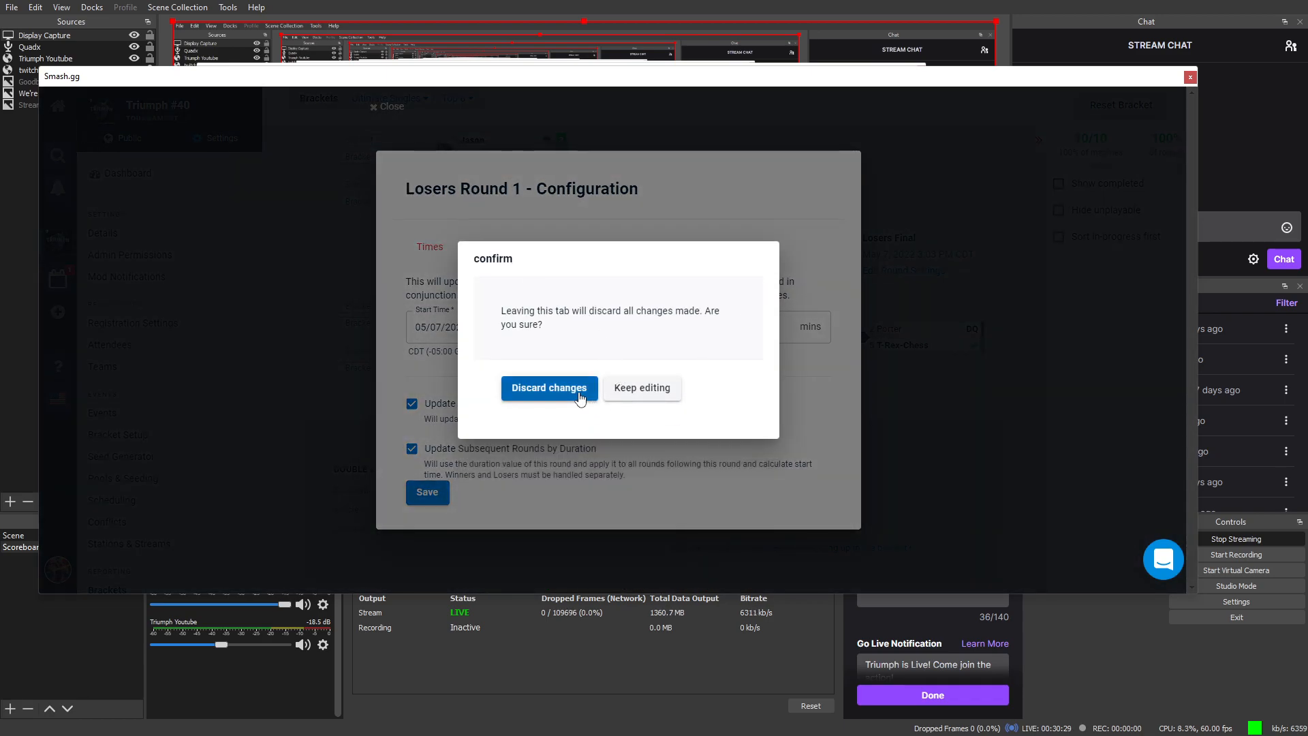
click(549, 387)
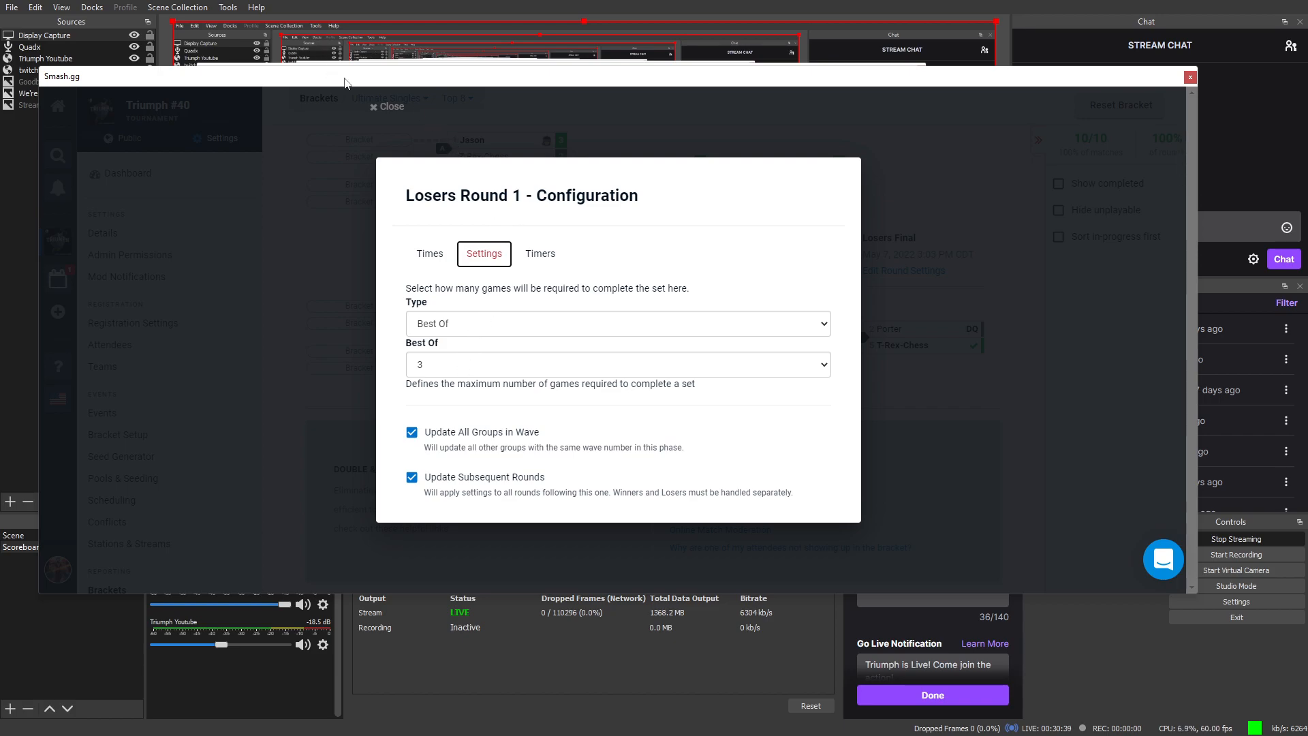
click(376, 106)
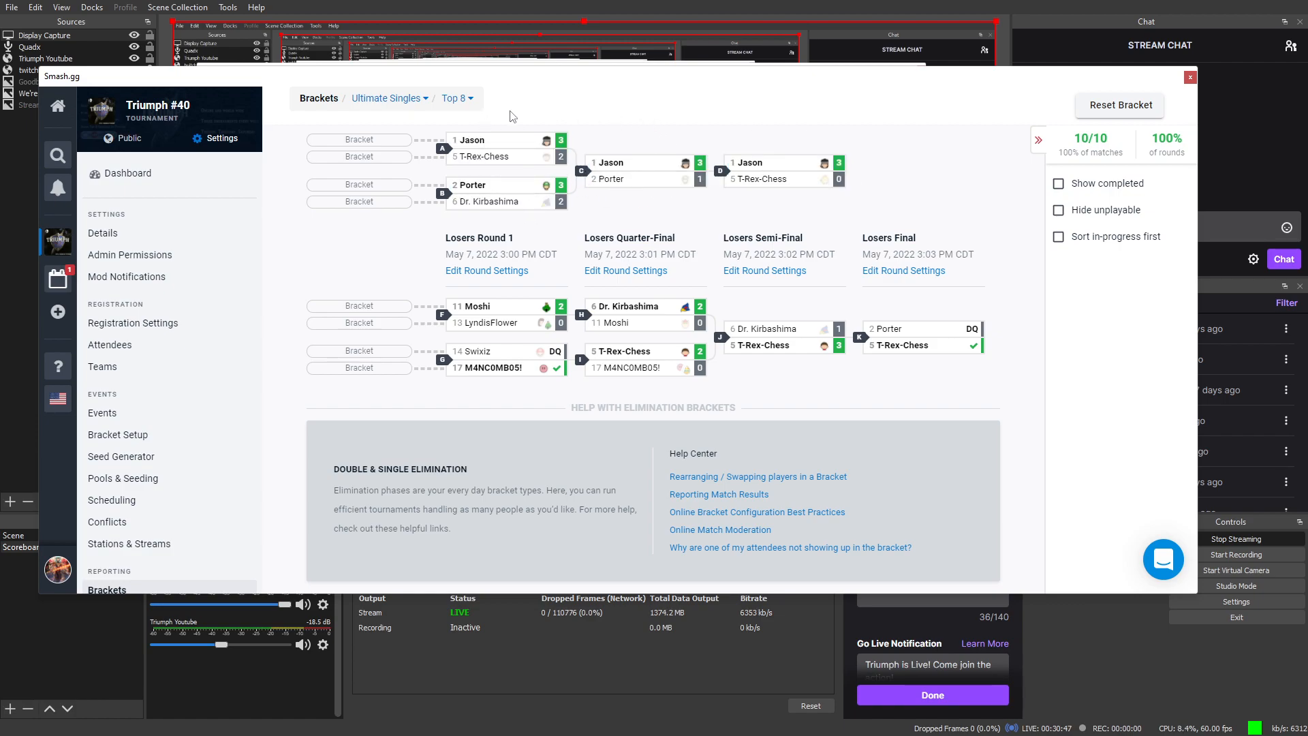
scroll(530, 189, up, 2)
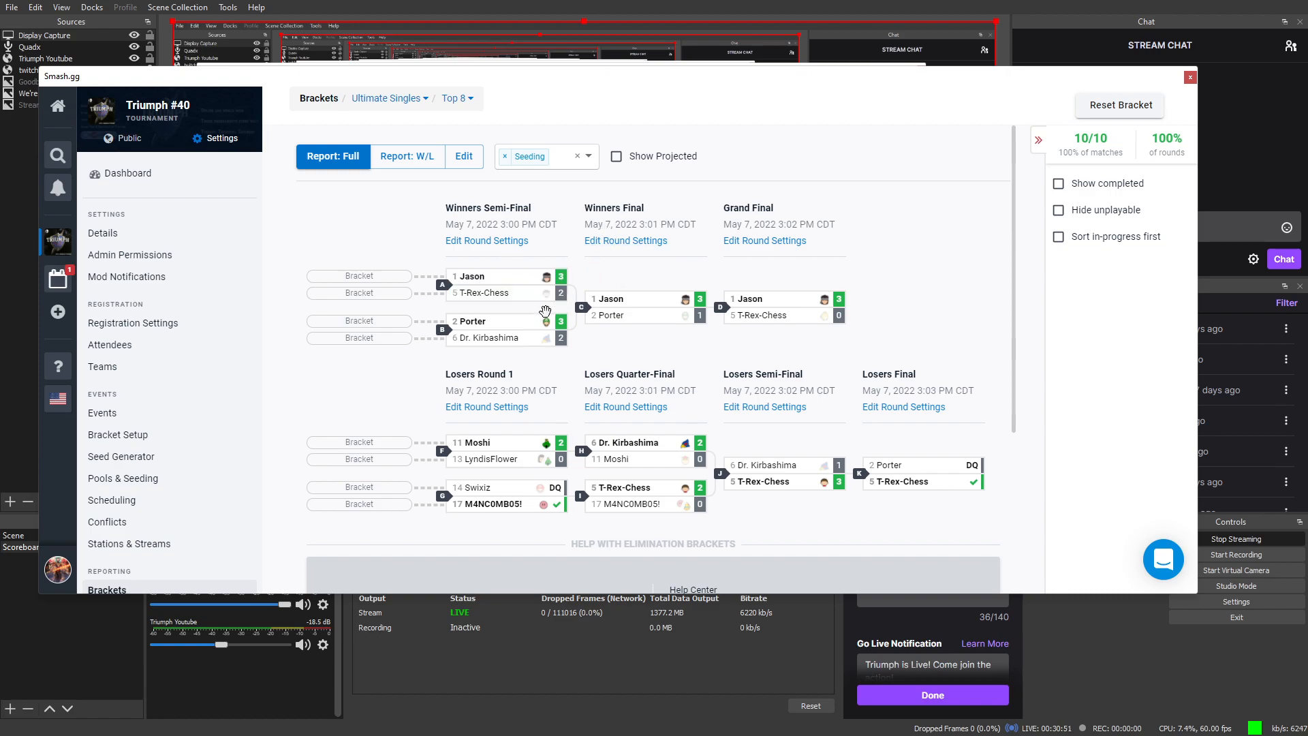
mouse_move(541, 464)
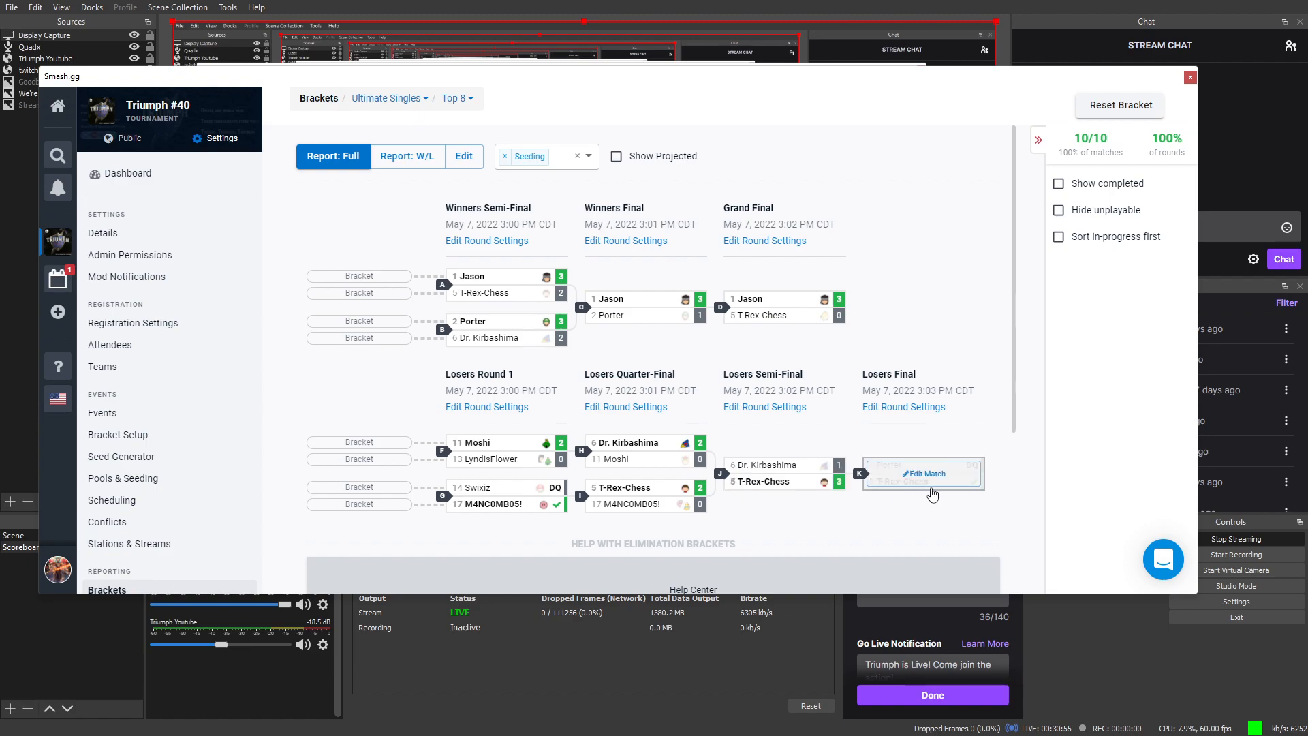
mouse_move(758, 307)
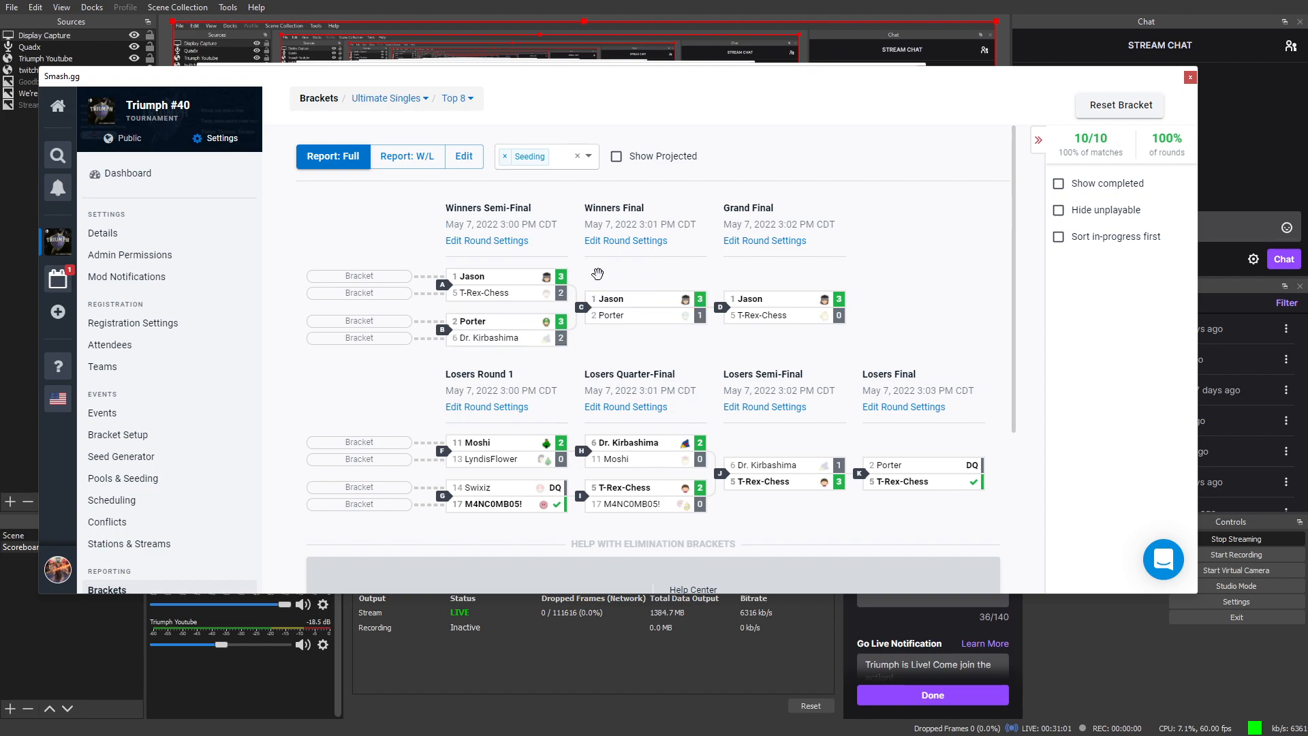
scroll(564, 400, down, 1)
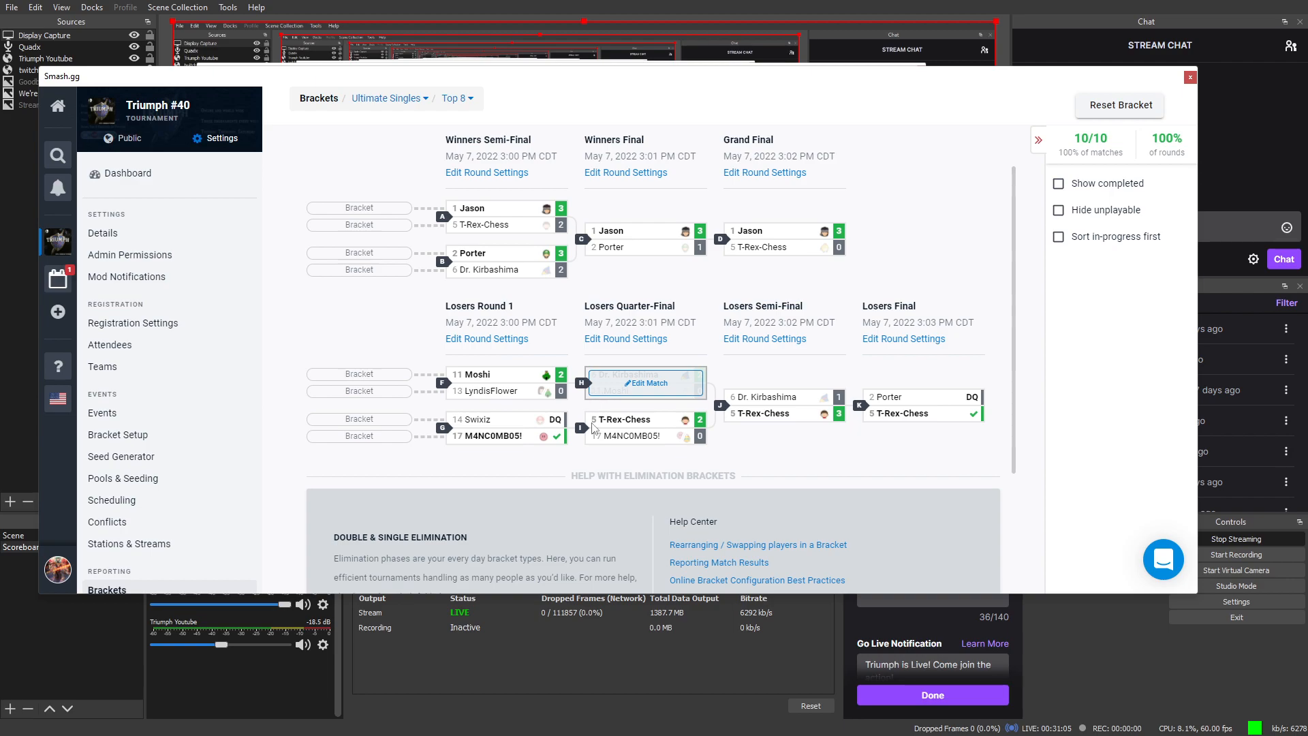
click(505, 347)
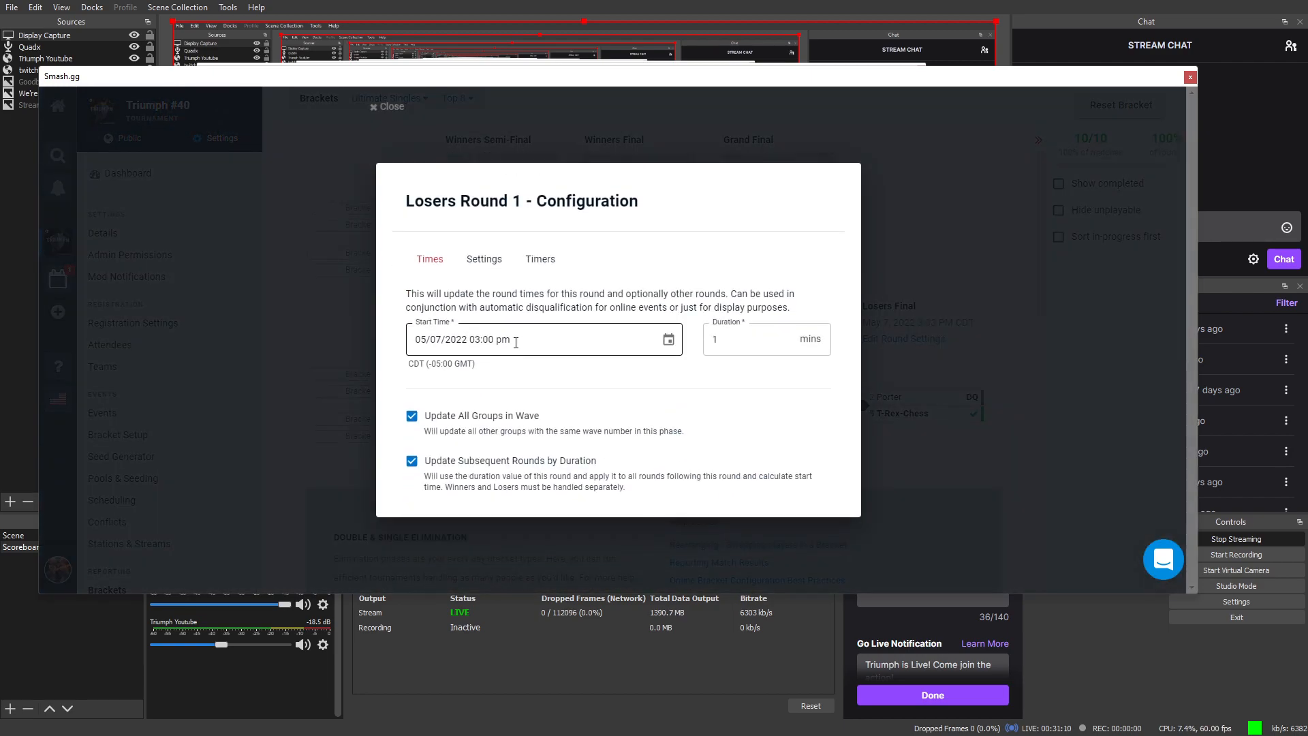
click(493, 262)
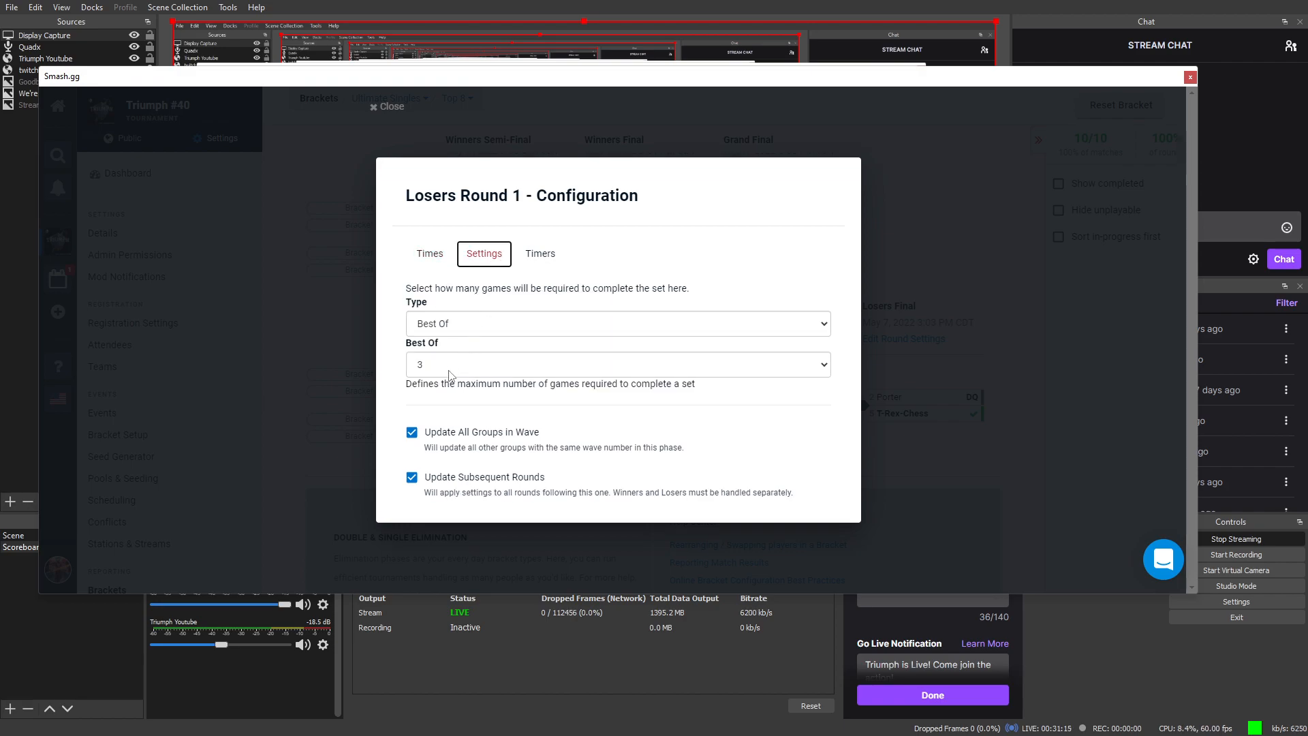
click(390, 108)
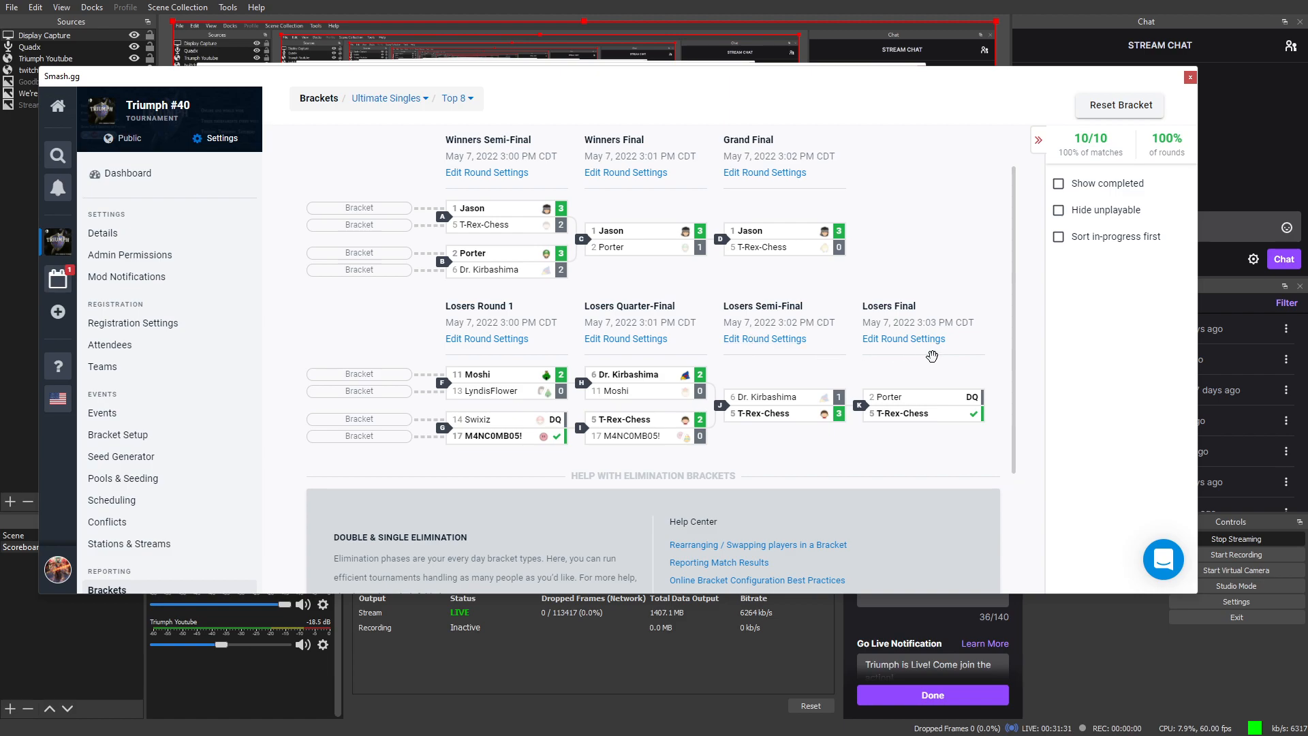
click(783, 344)
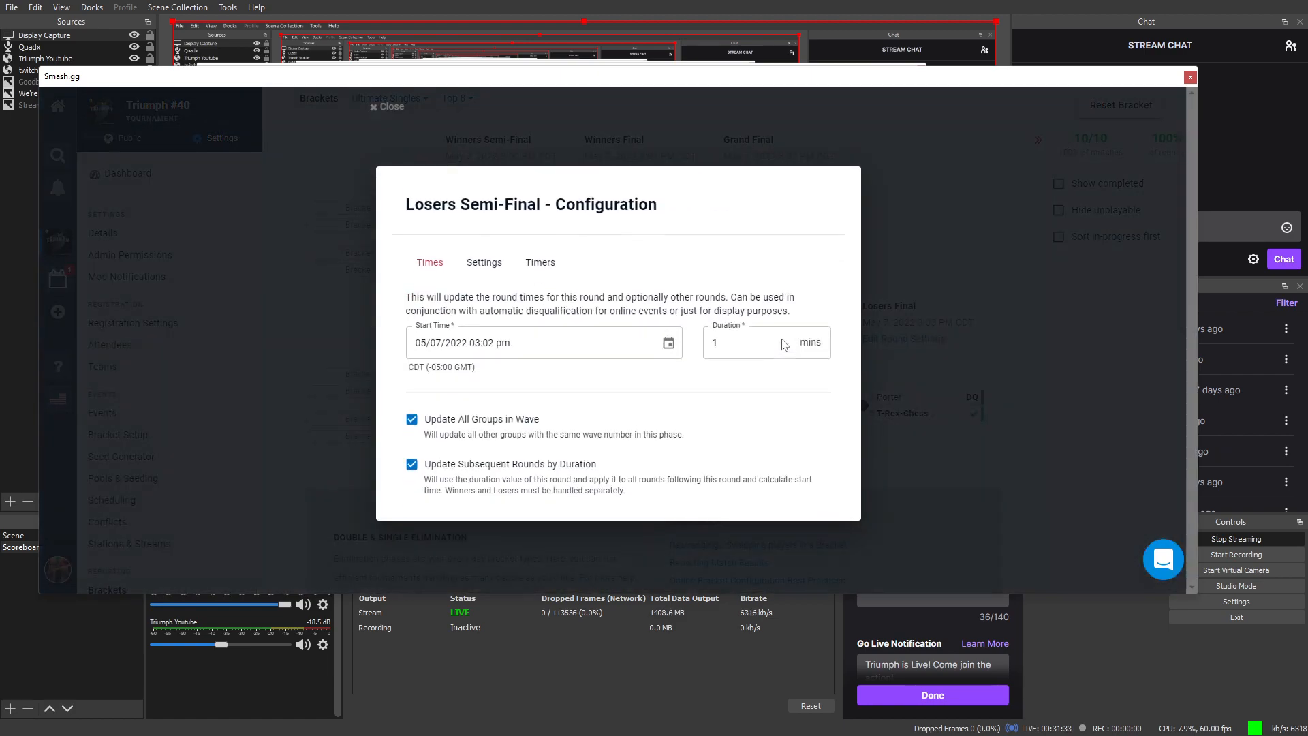
click(498, 265)
click(535, 259)
click(363, 323)
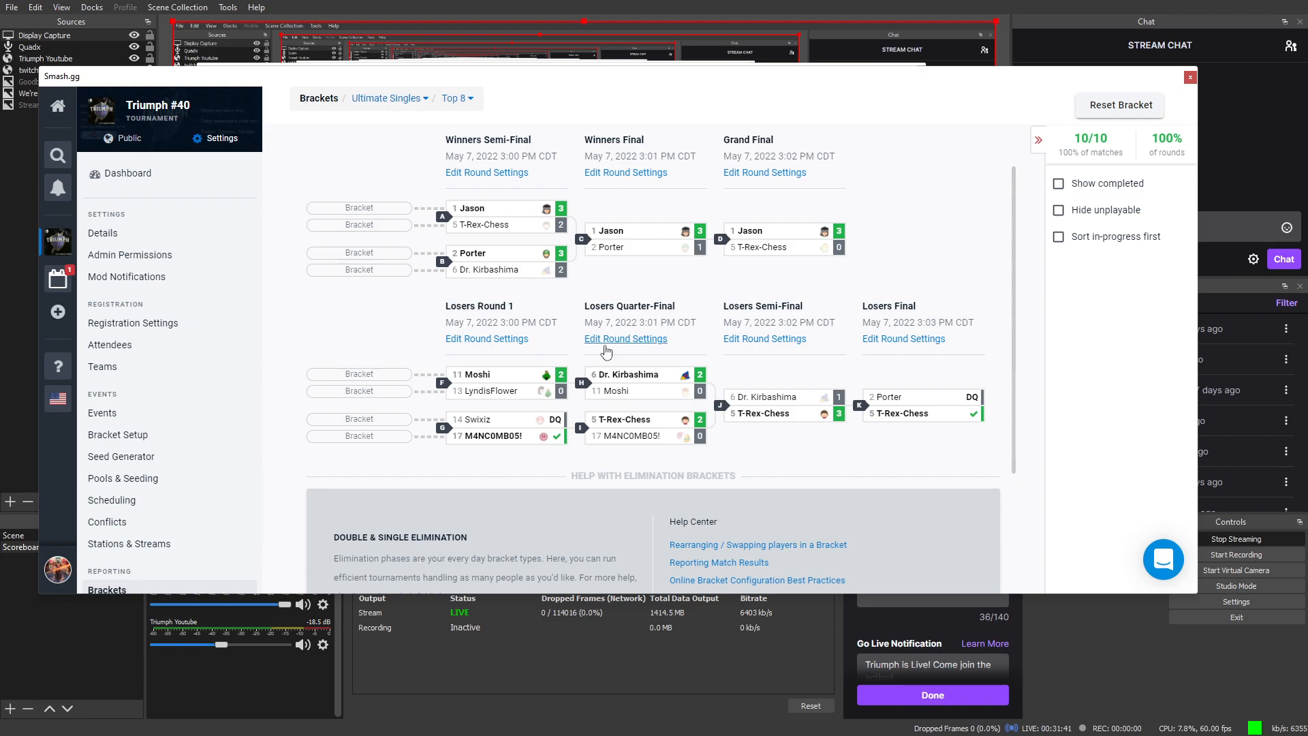
mouse_move(738, 399)
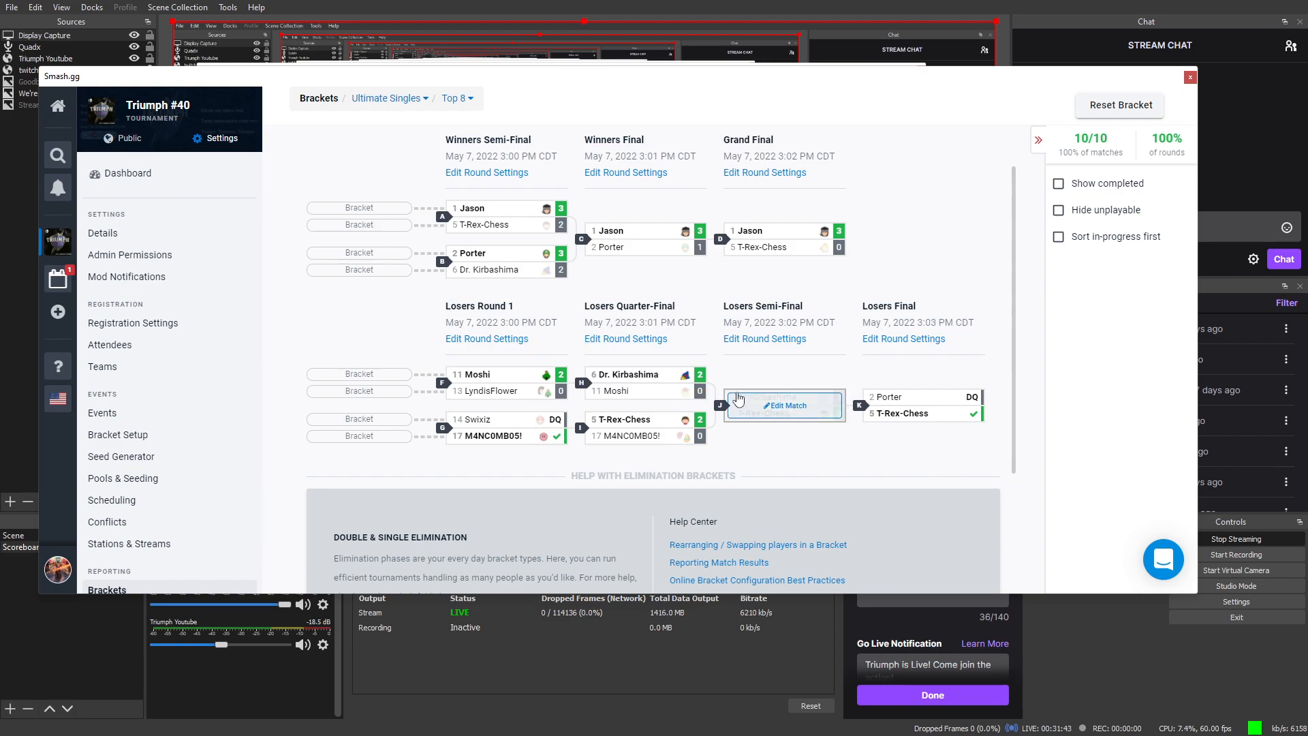
click(737, 342)
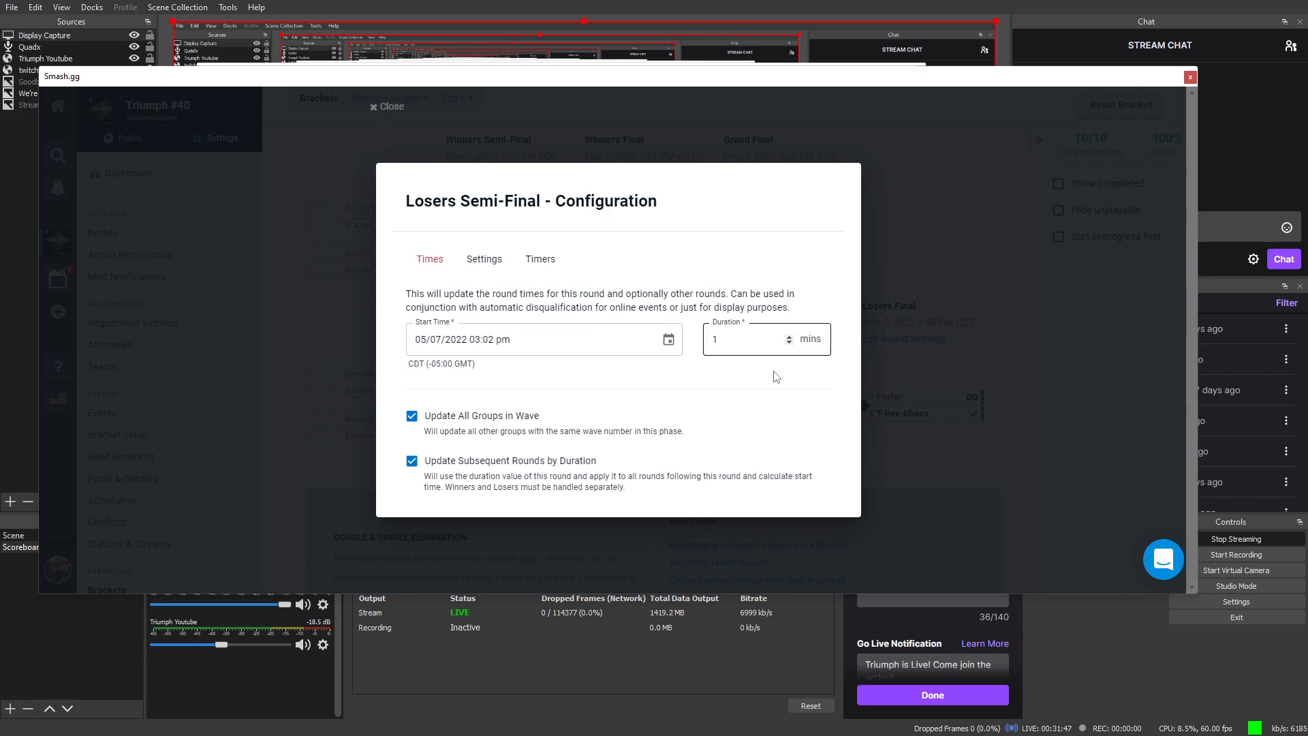
click(928, 438)
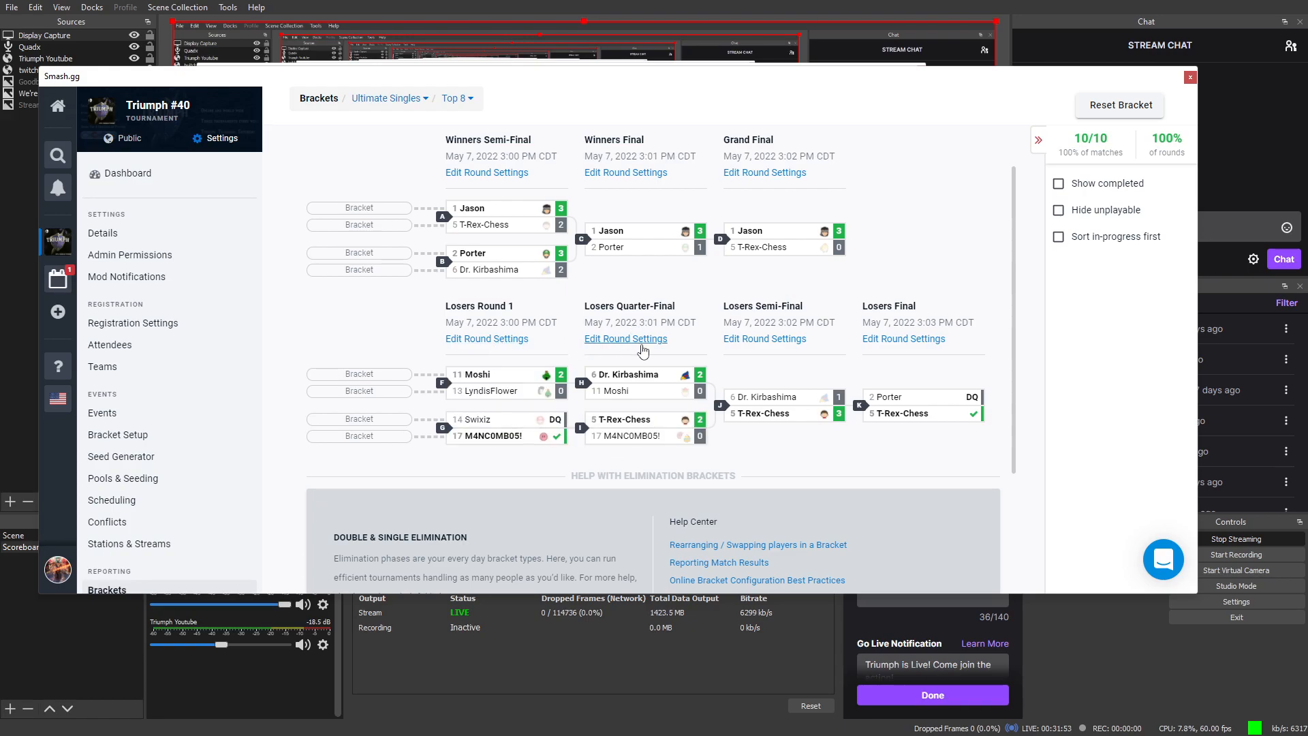
mouse_move(664, 425)
click(876, 337)
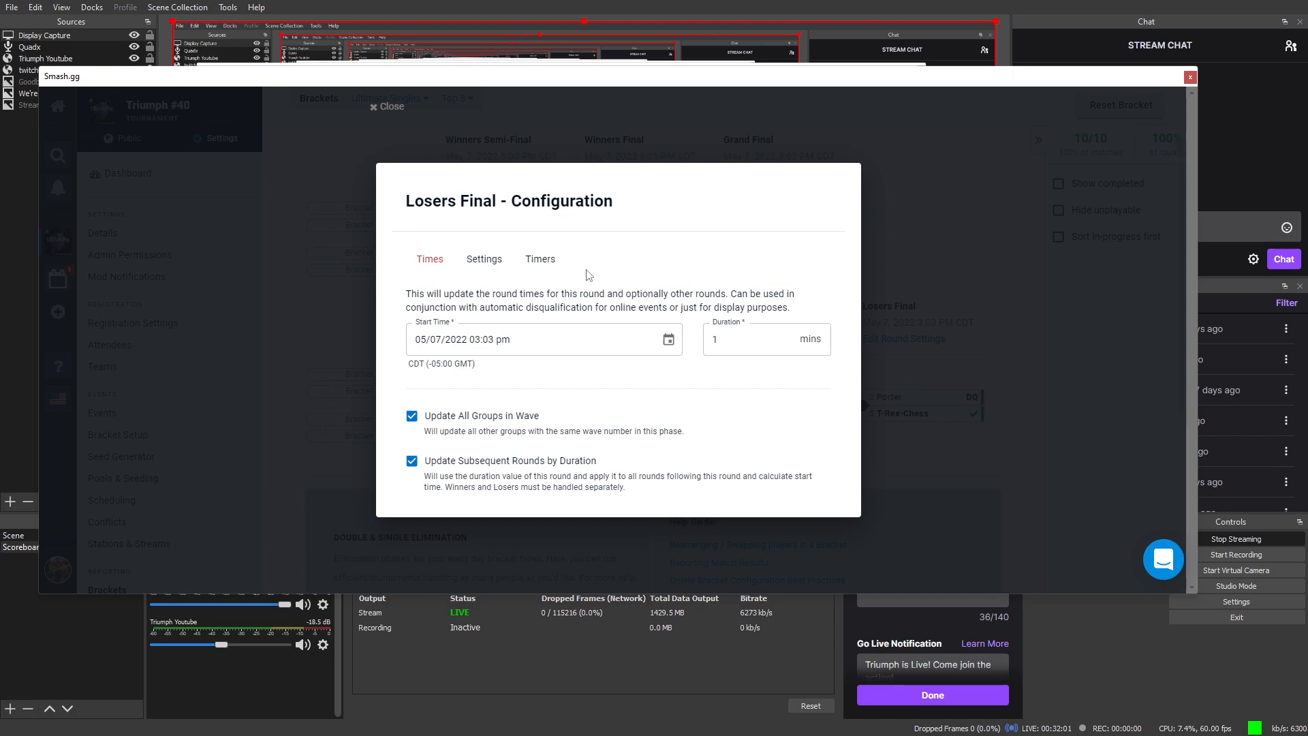
click(321, 329)
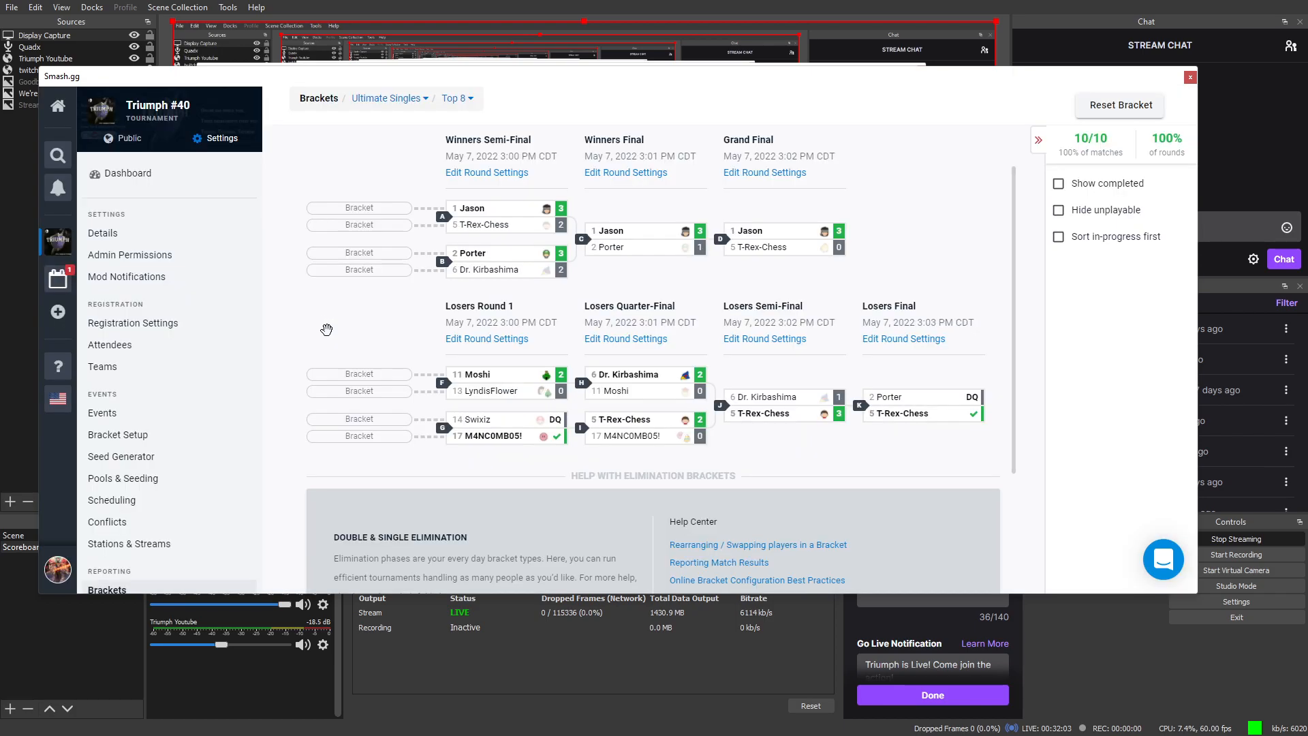
click(477, 344)
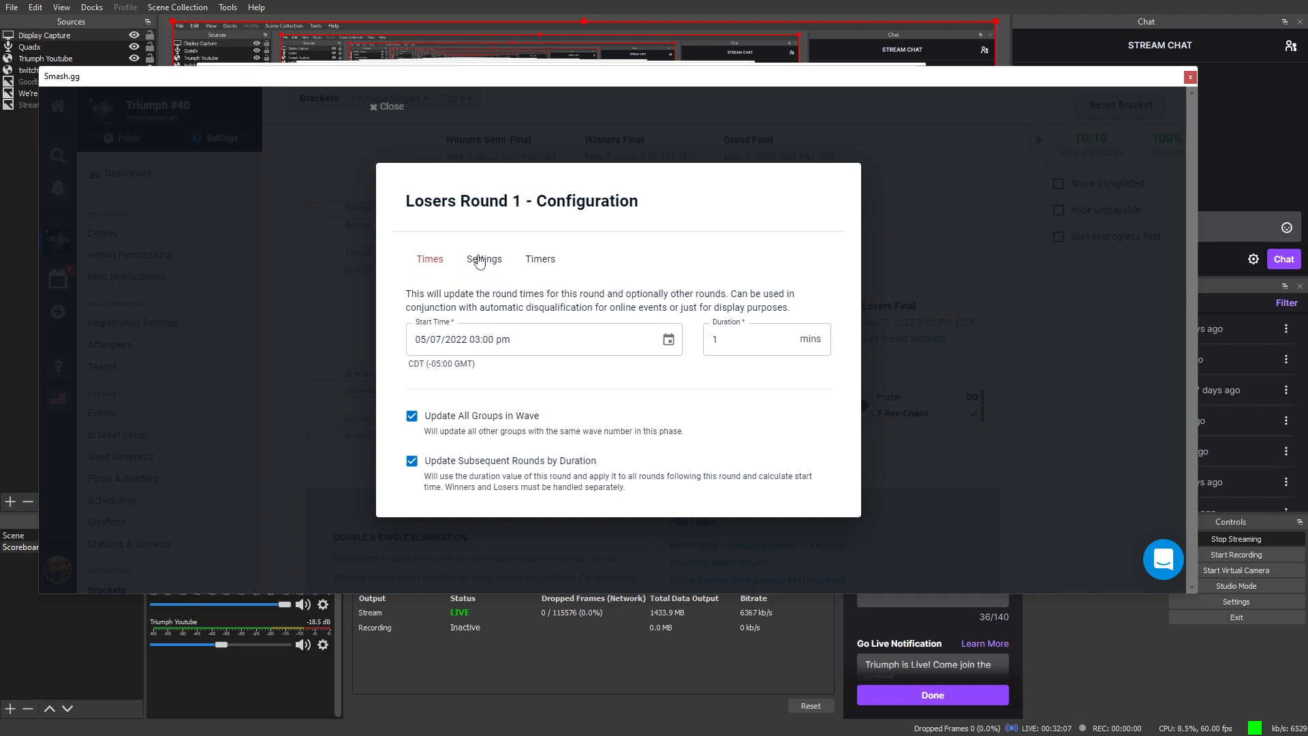
click(480, 261)
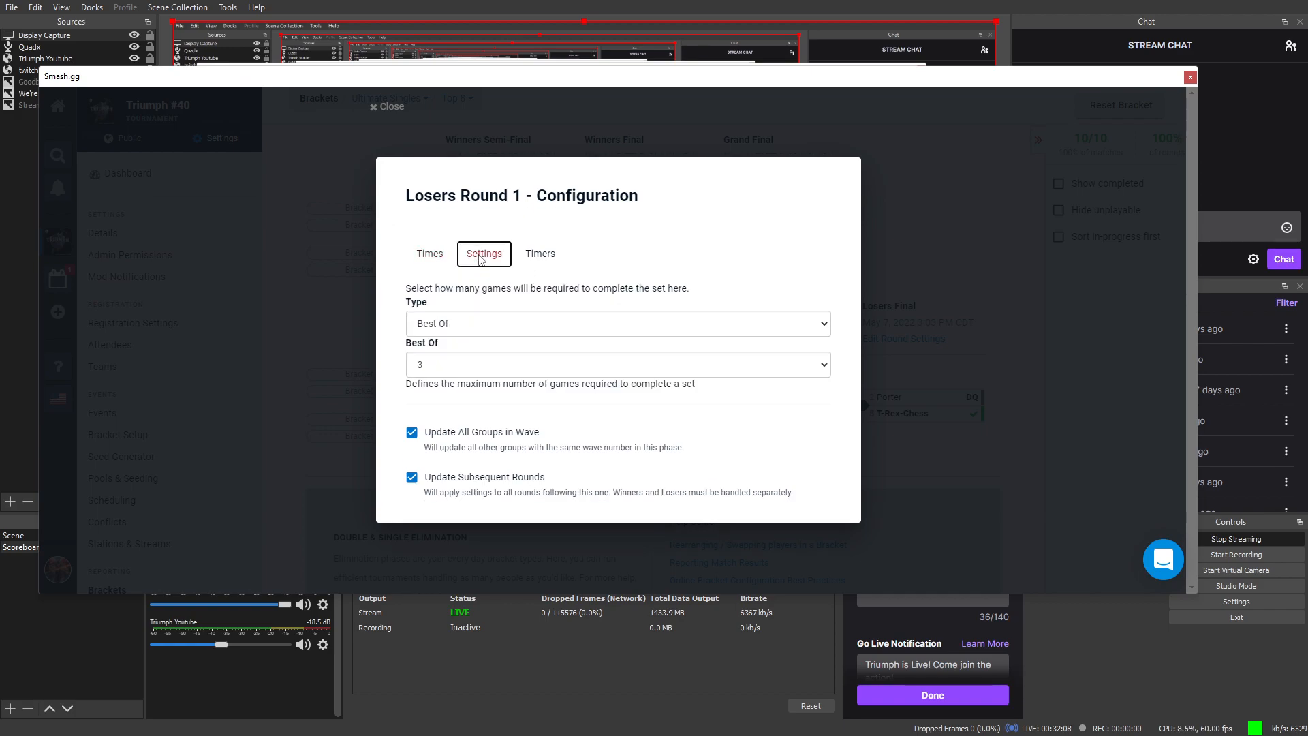
click(327, 365)
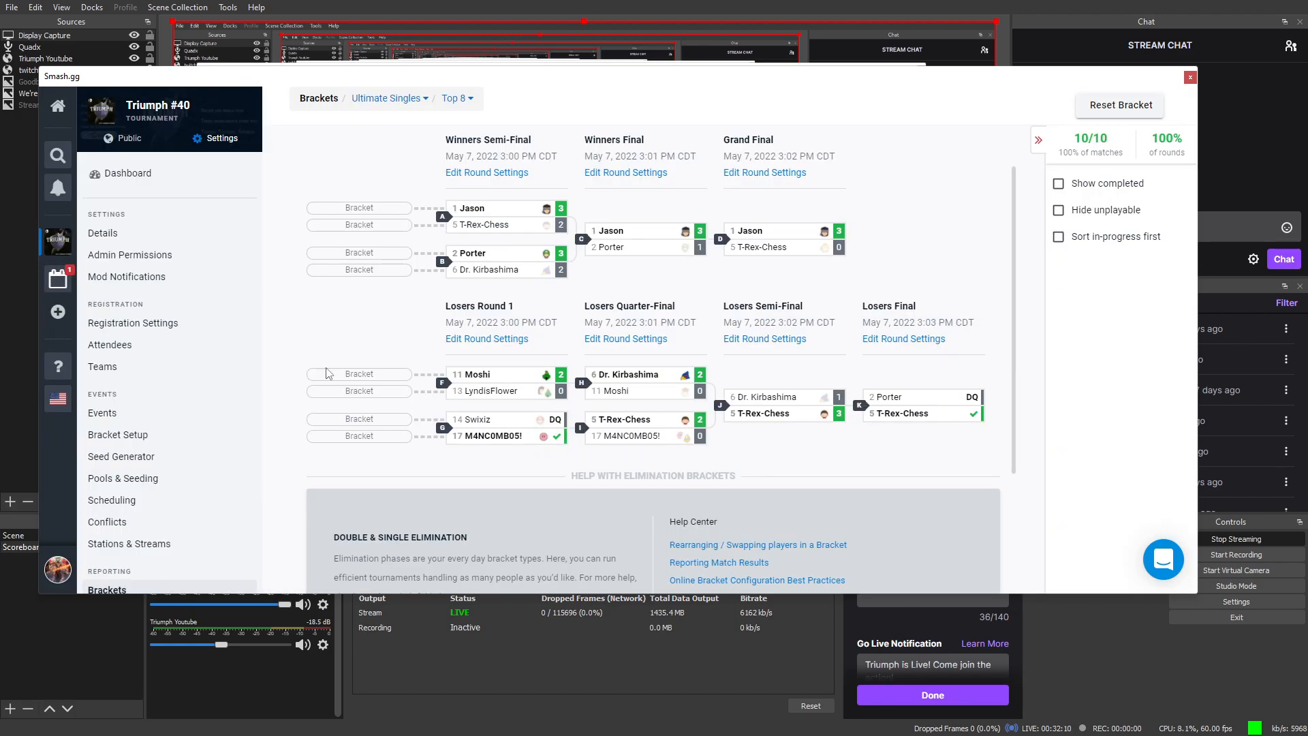
click(750, 348)
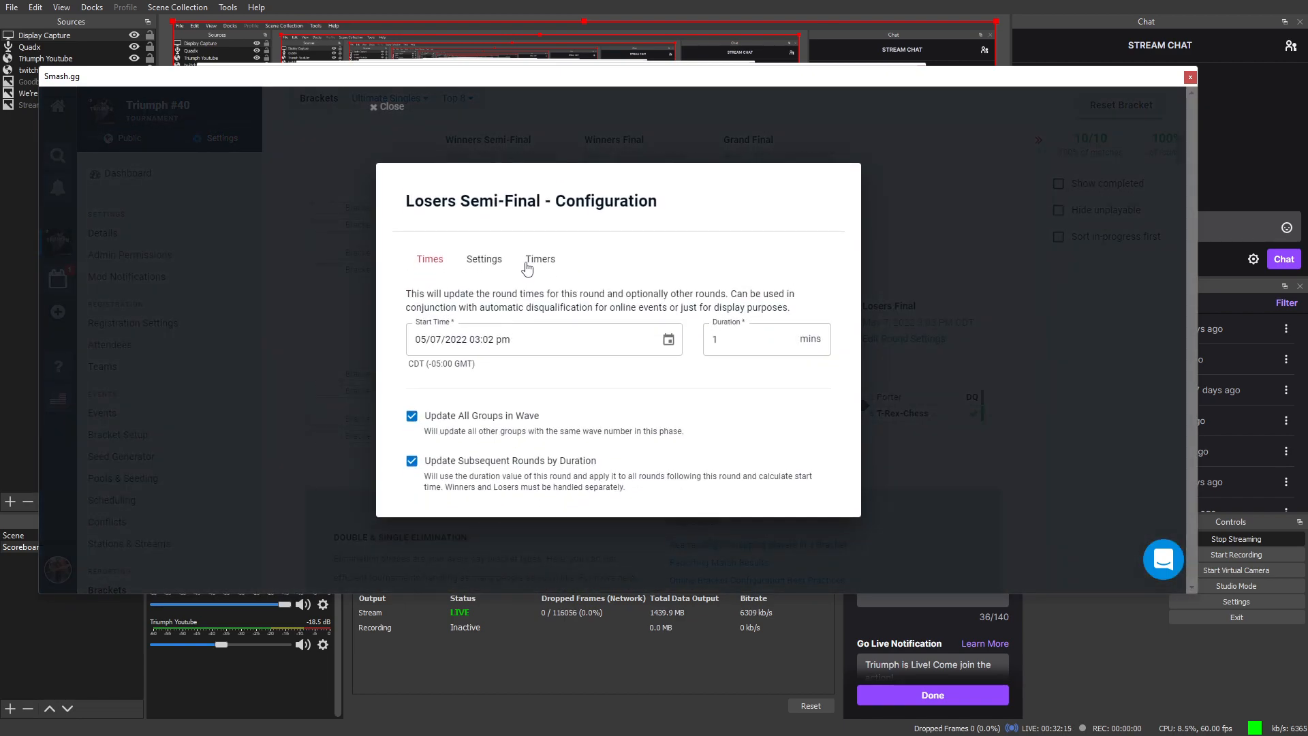
click(492, 266)
click(1104, 424)
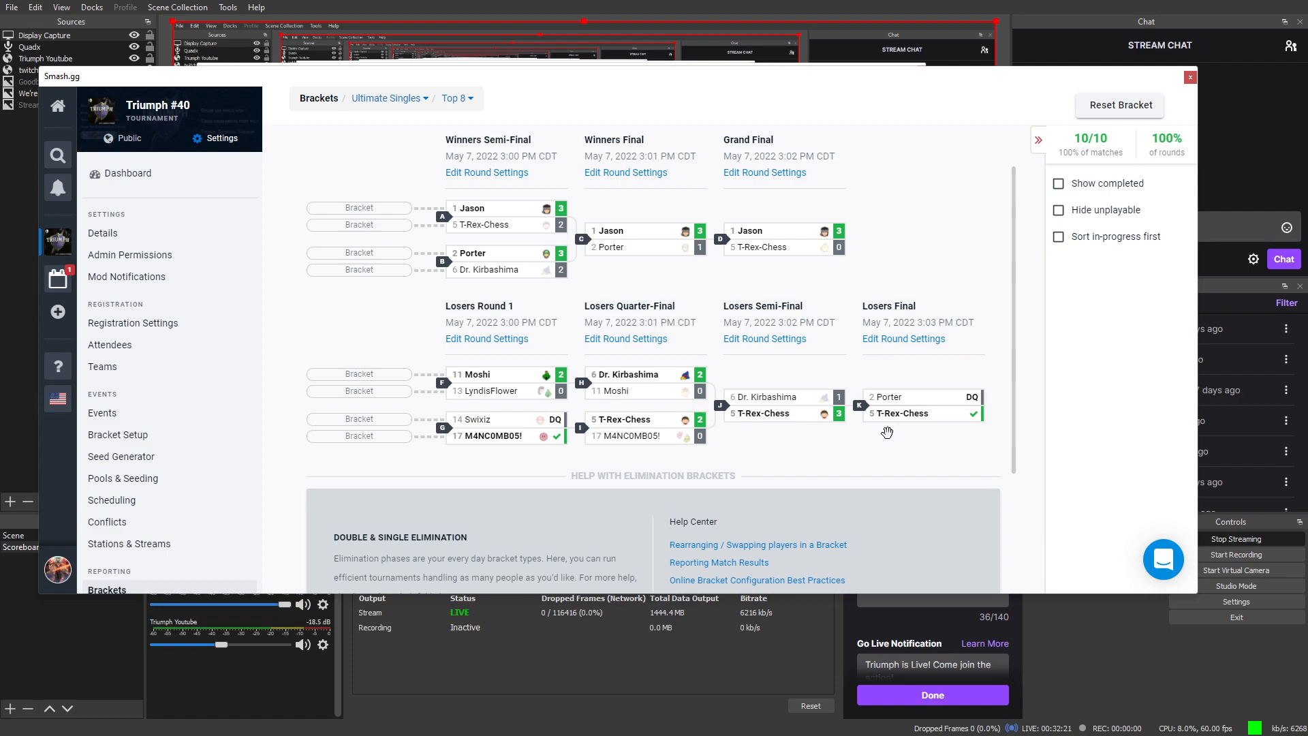
mouse_move(875, 425)
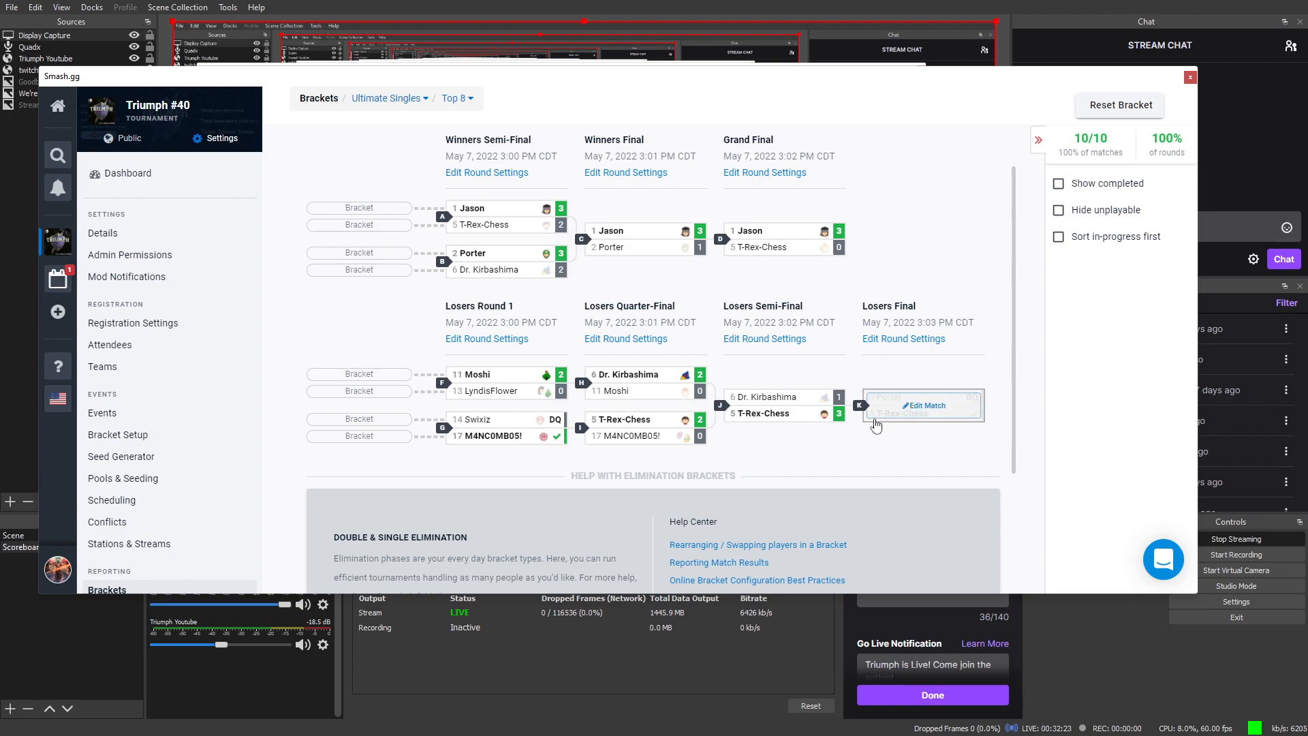
mouse_move(553, 444)
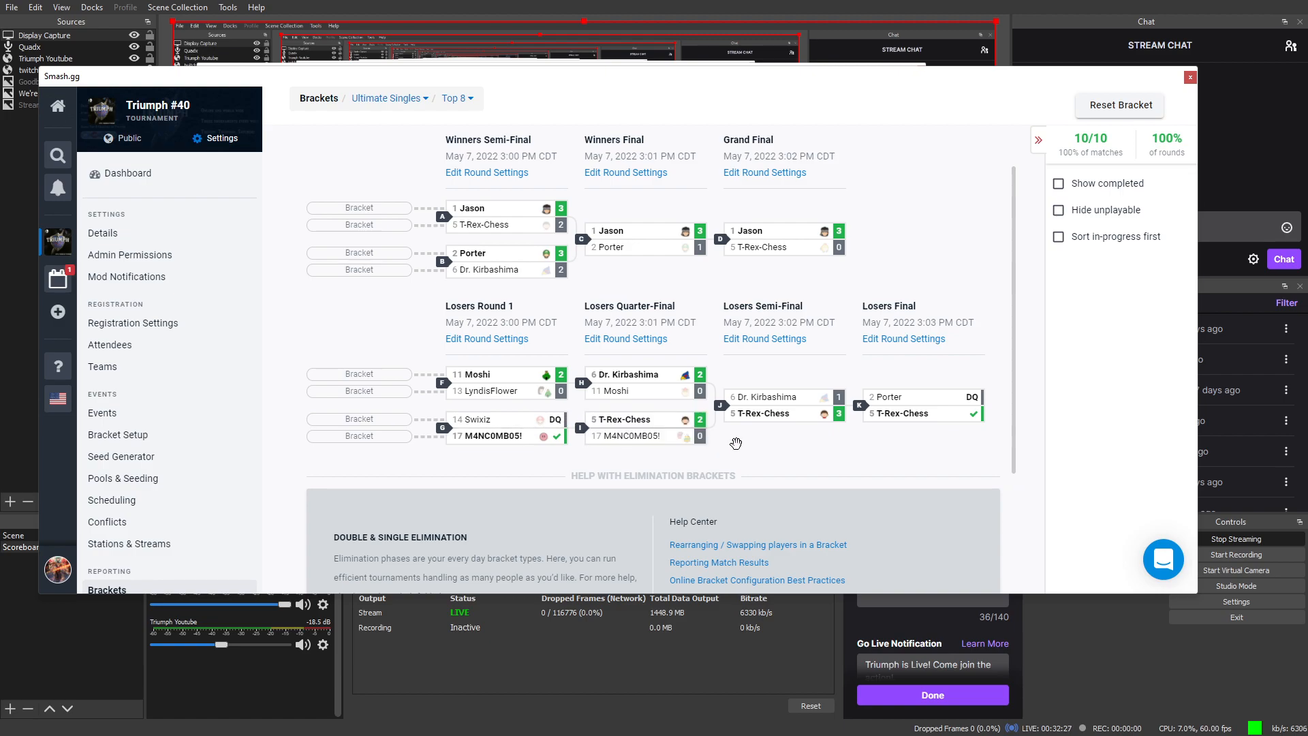
right_click(765, 420)
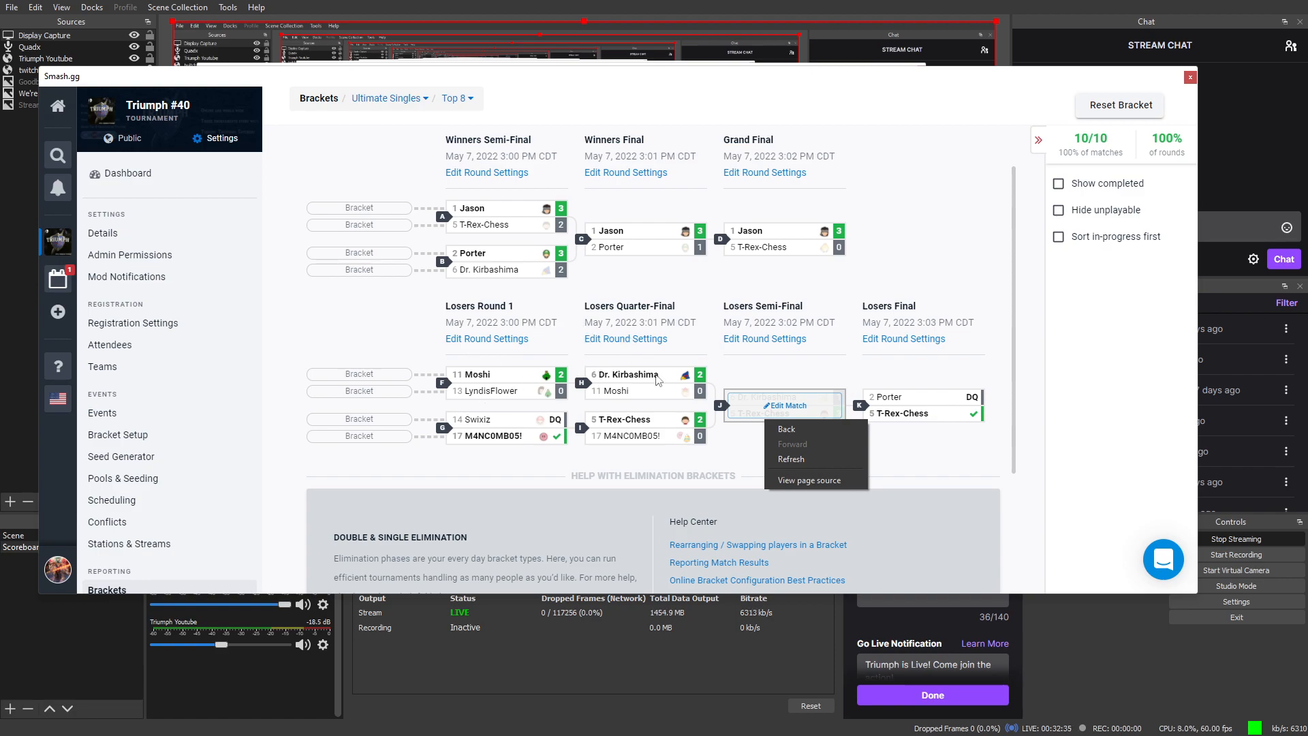
right_click(858, 346)
scroll(801, 419, down, 1)
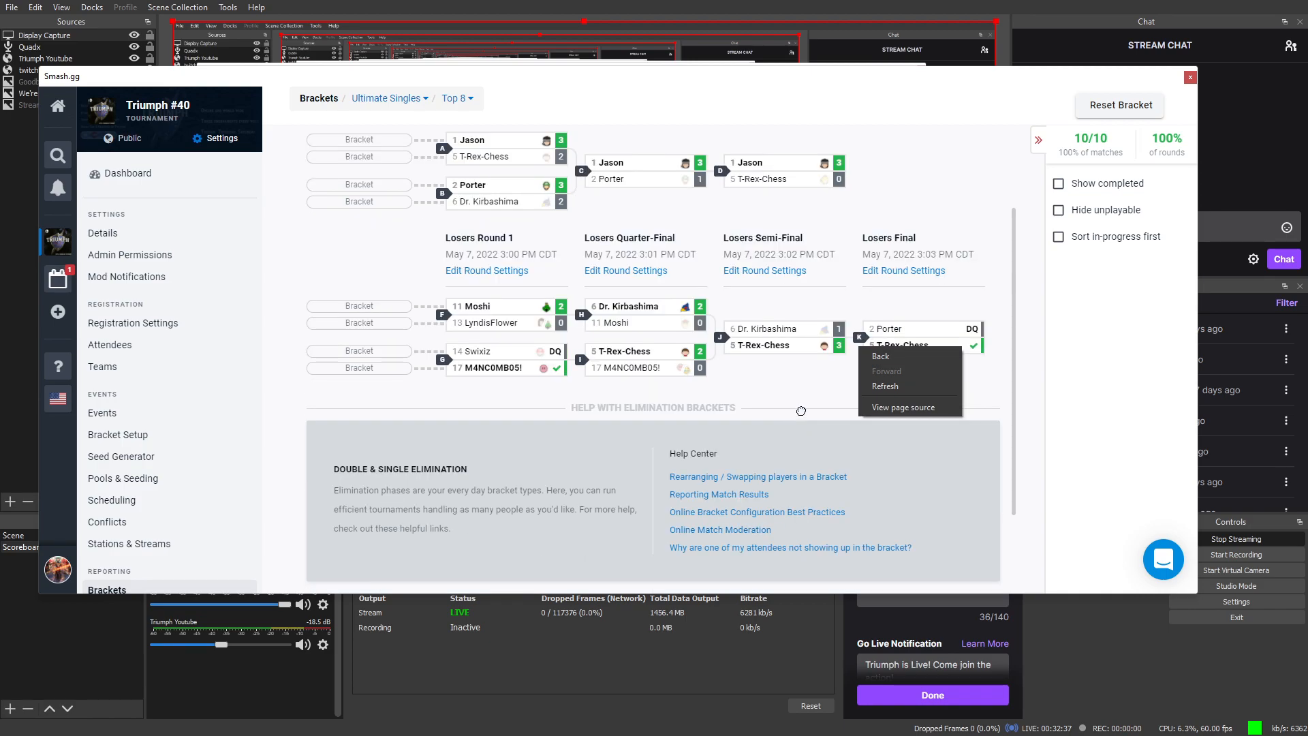
scroll(801, 409, up, 2)
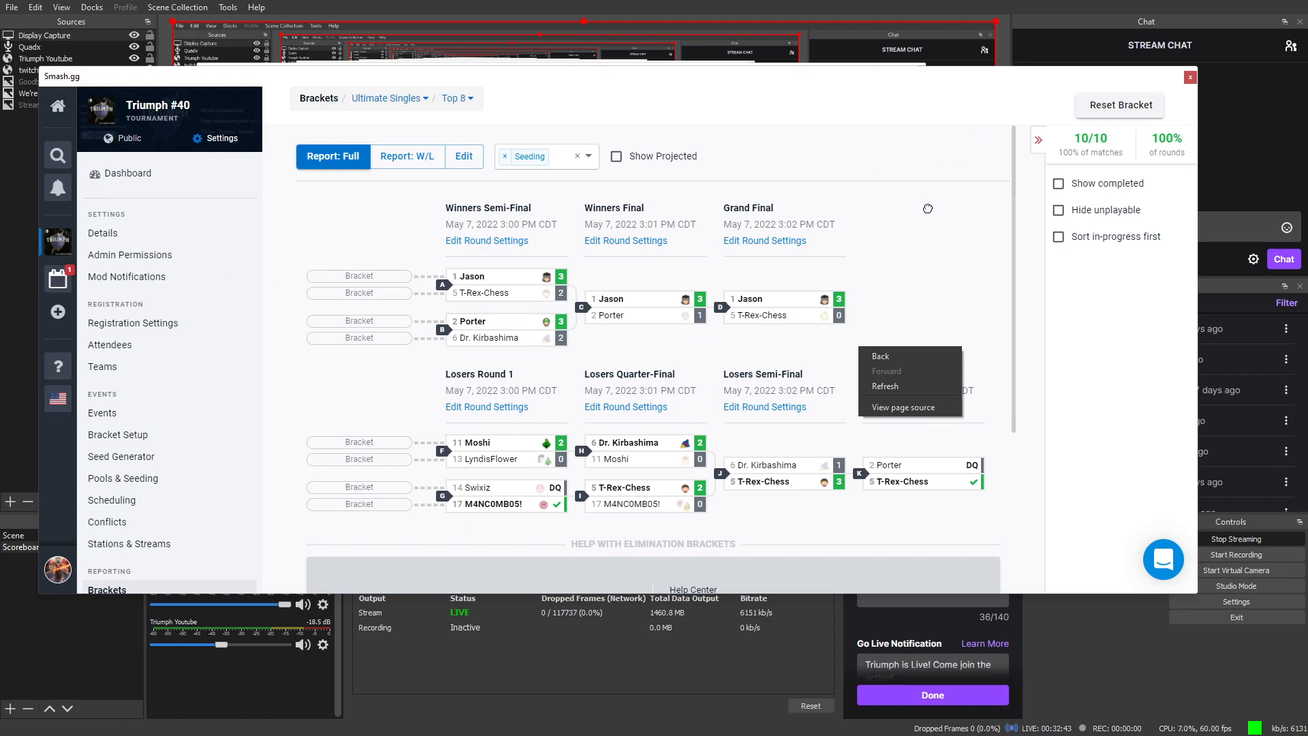
click(1053, 280)
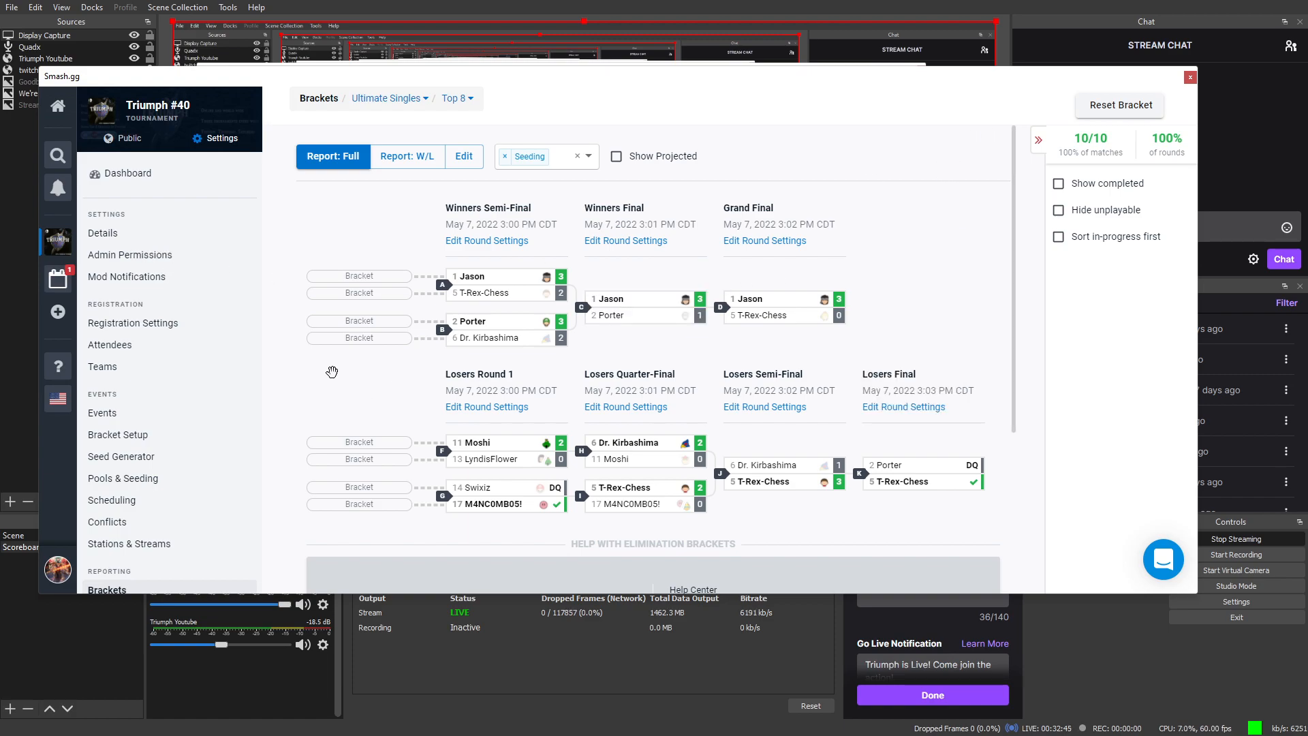
scroll(135, 465, down, 2)
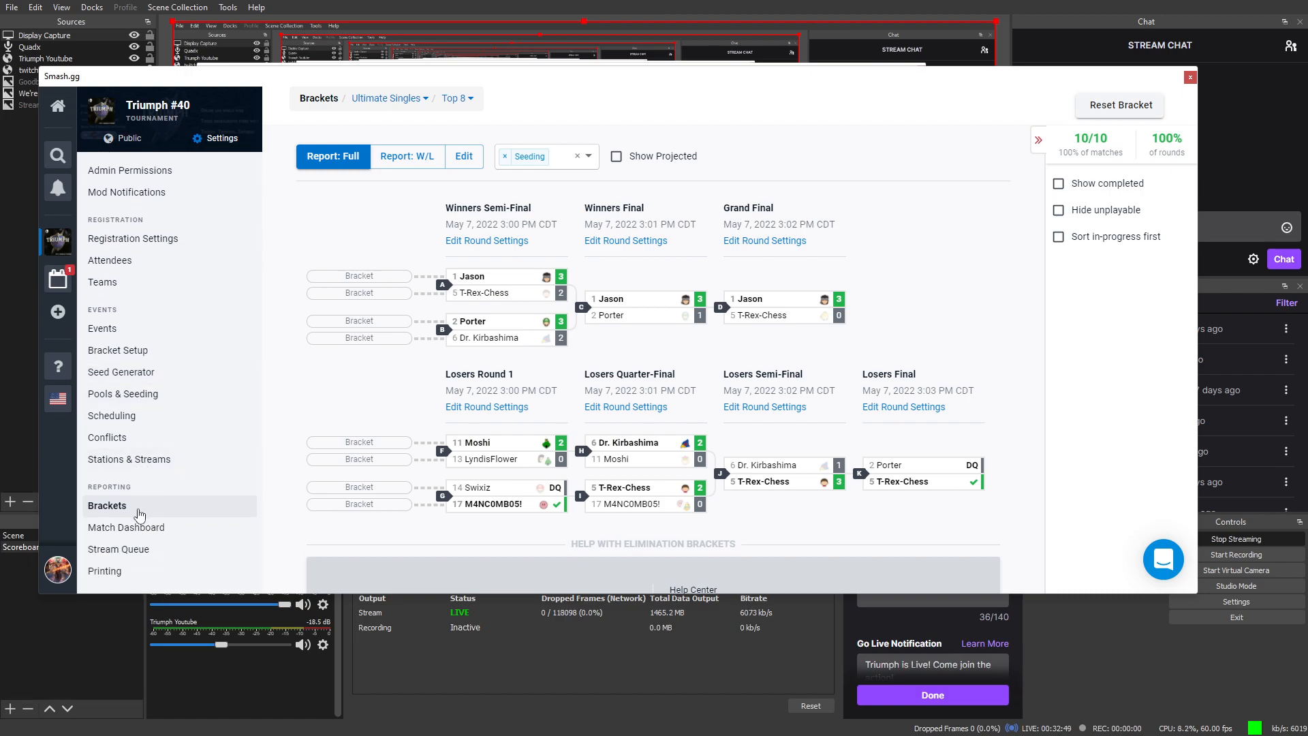
scroll(149, 542, up, 1)
scroll(148, 542, up, 1)
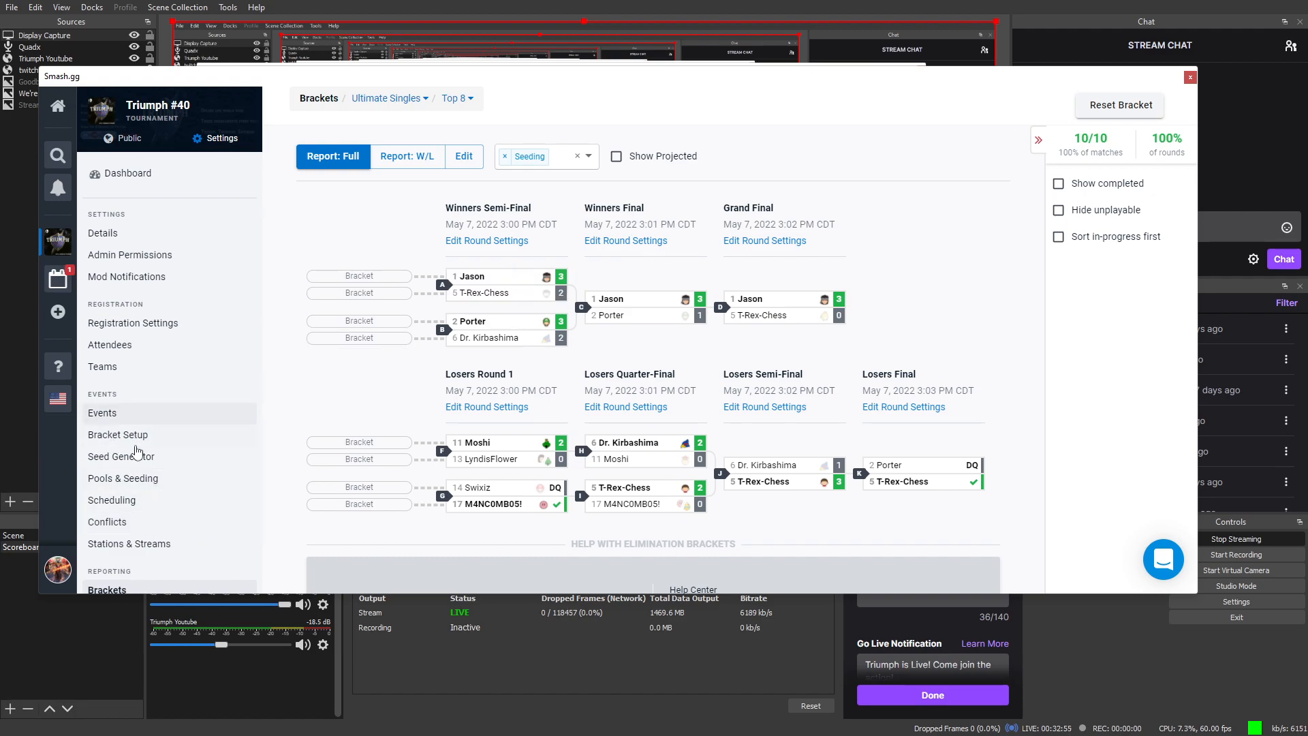
scroll(139, 456, down, 1)
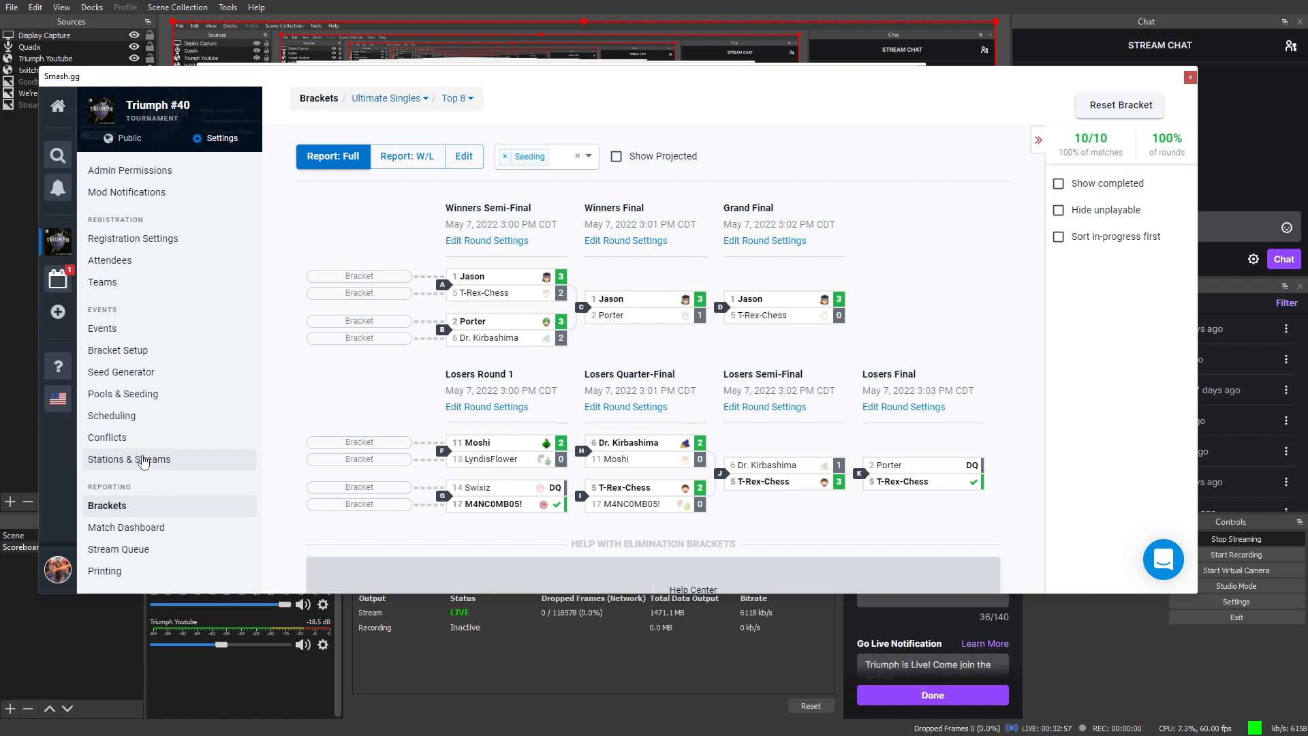
scroll(143, 460, up, 1)
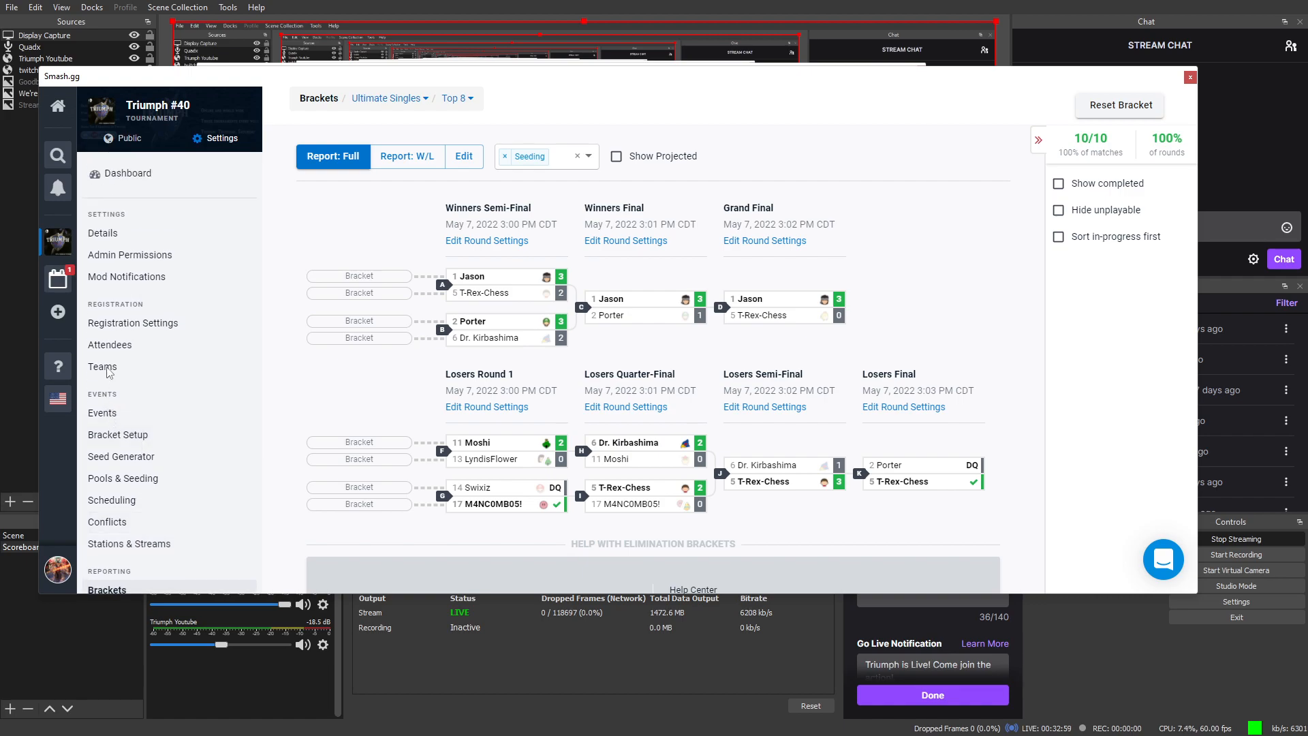
Step: Open the Triumph #40 homepage, bring back the settings menu, and scroll to the Welcome to Triumph video
click(111, 113)
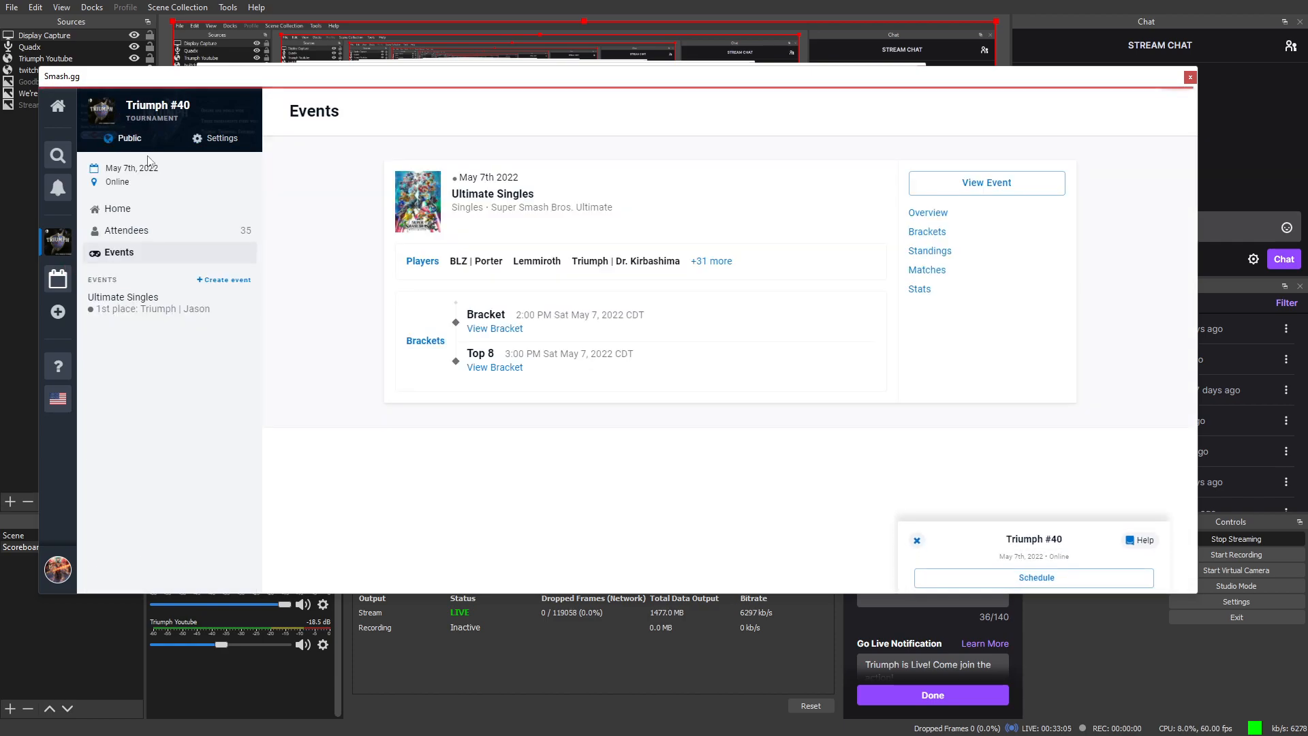
click(100, 214)
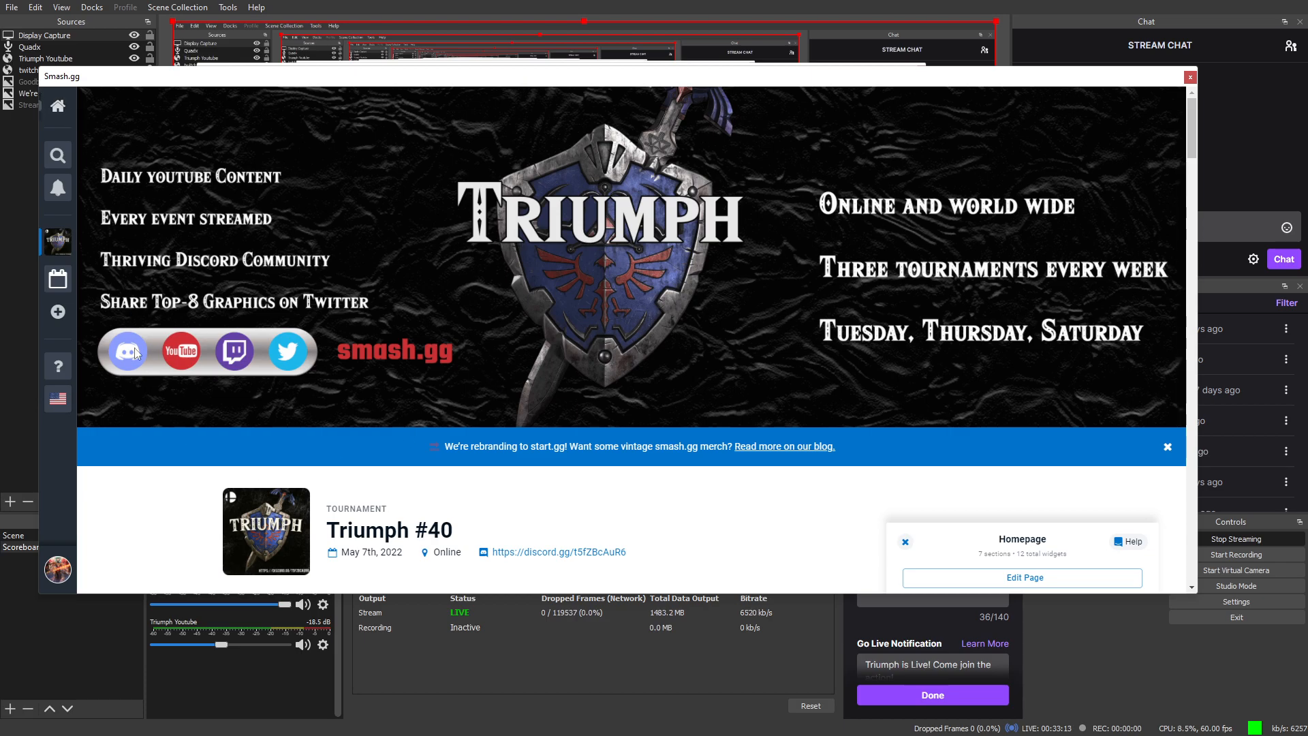
scroll(157, 391, down, 2)
scroll(169, 499, down, 2)
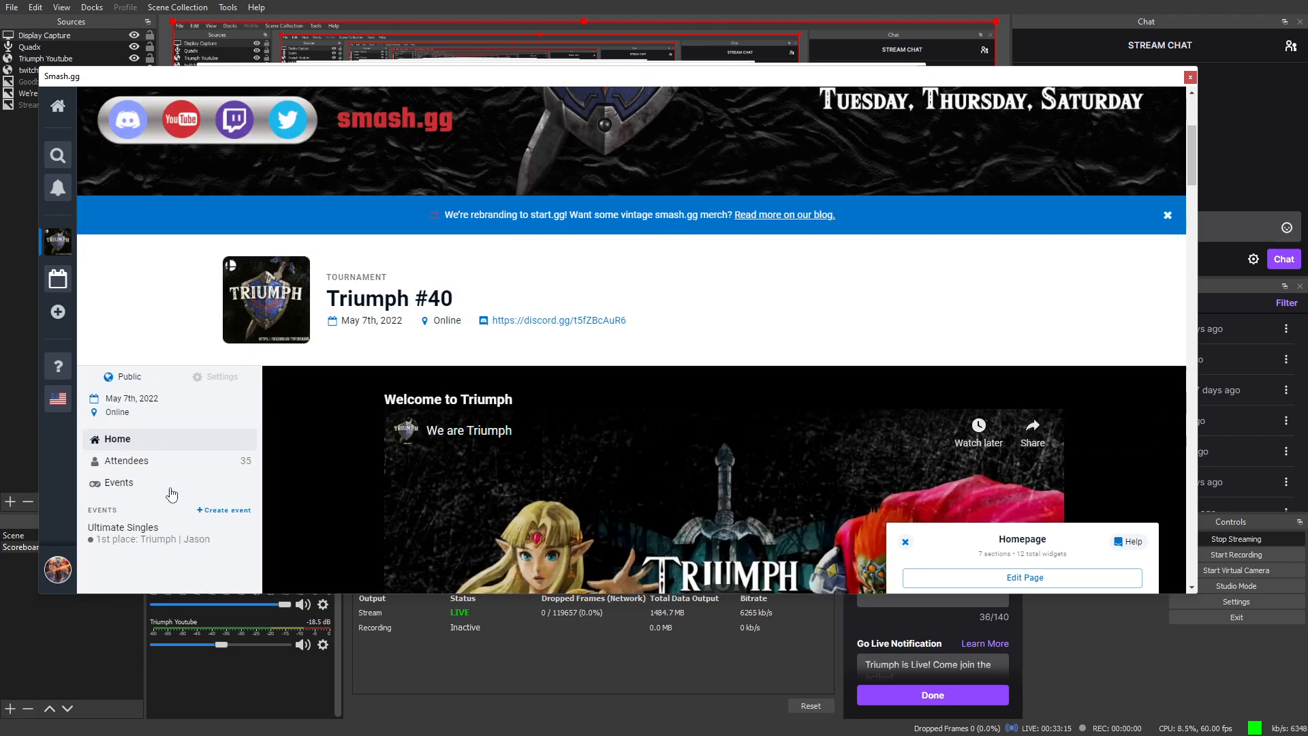
click(222, 338)
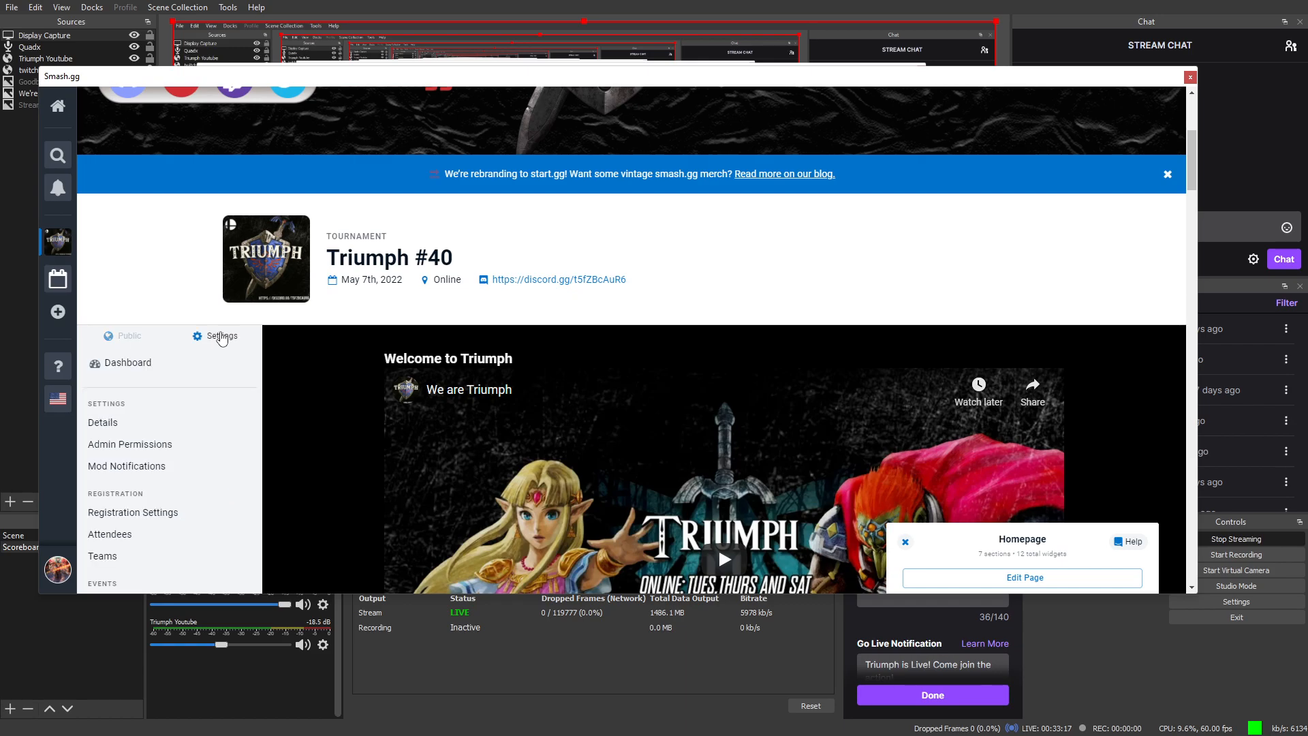
scroll(173, 432, down, 2)
scroll(613, 396, down, 4)
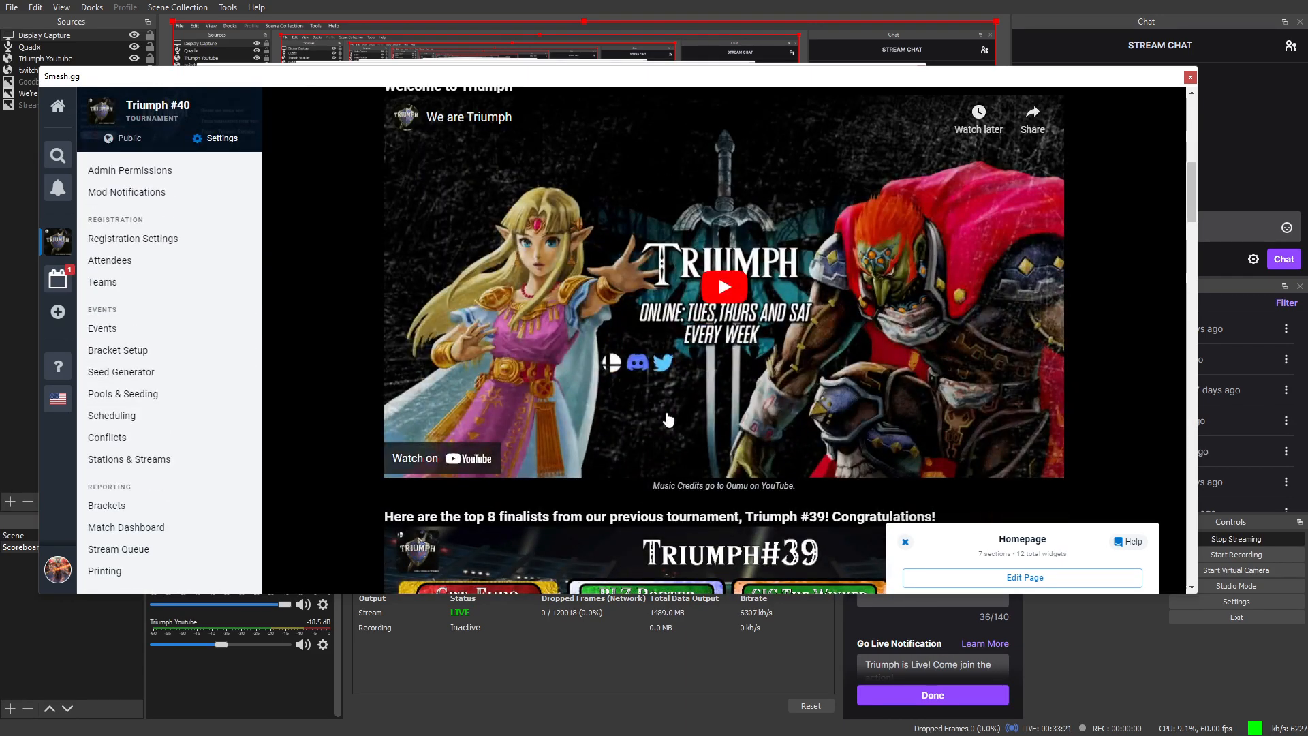
scroll(650, 368, up, 1)
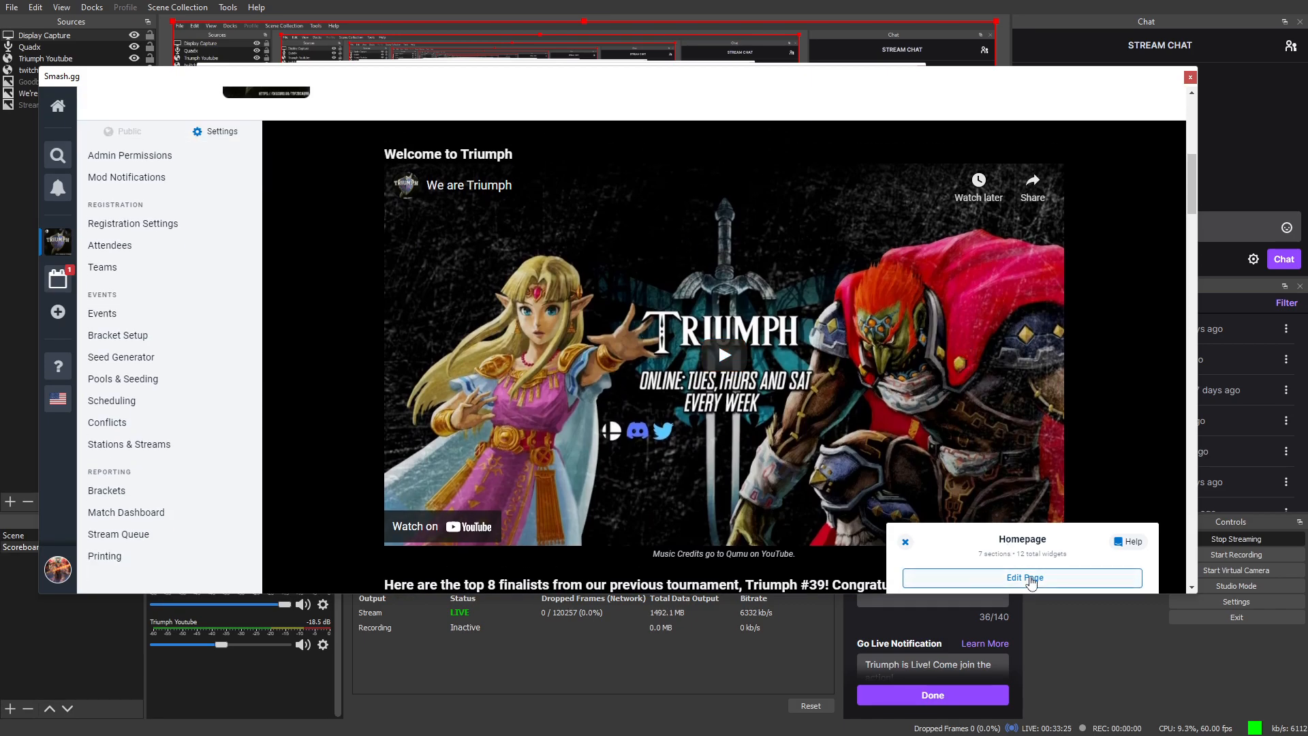
click(1030, 577)
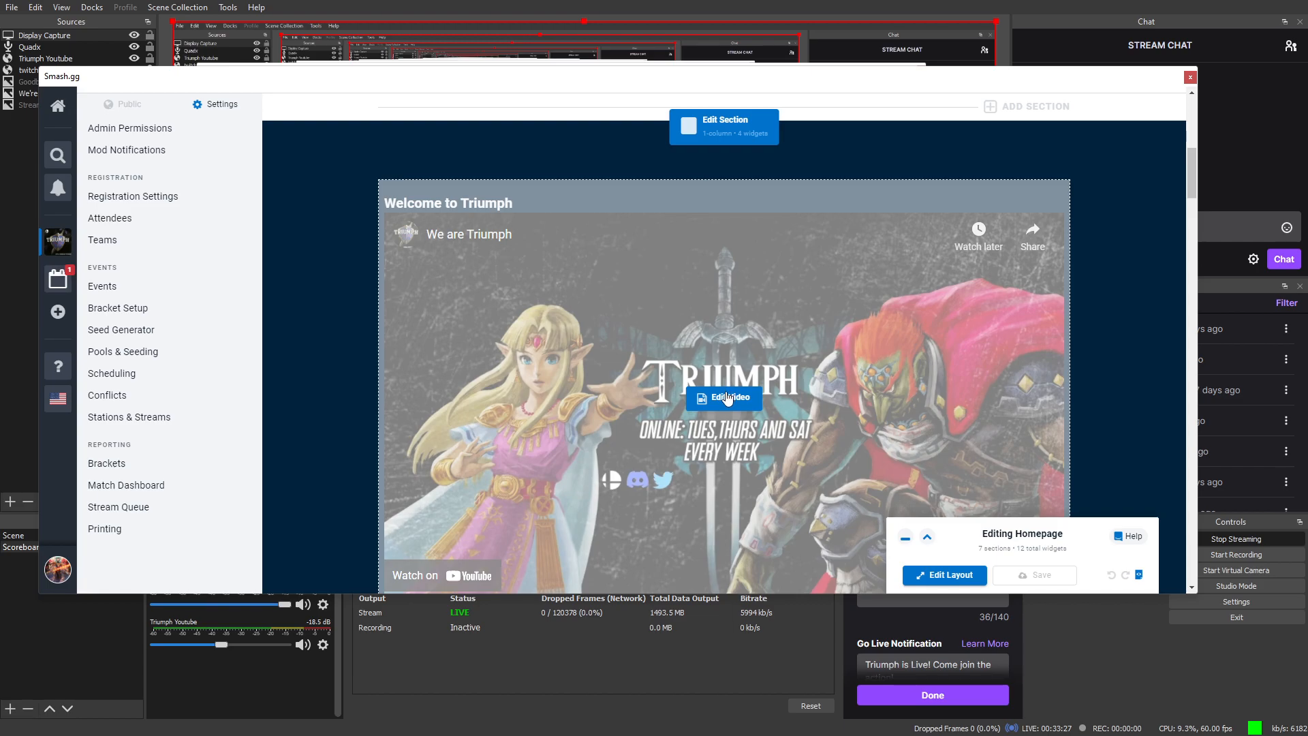
scroll(741, 381, down, 1)
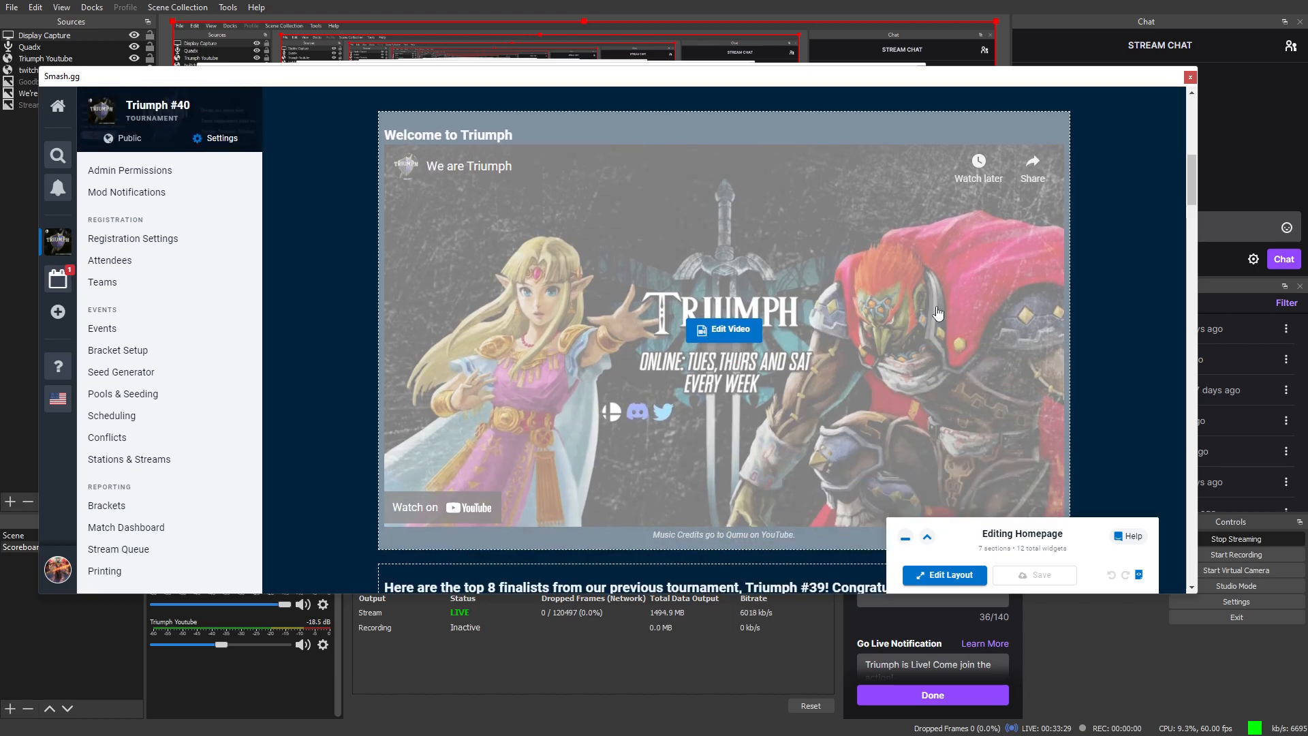
click(730, 333)
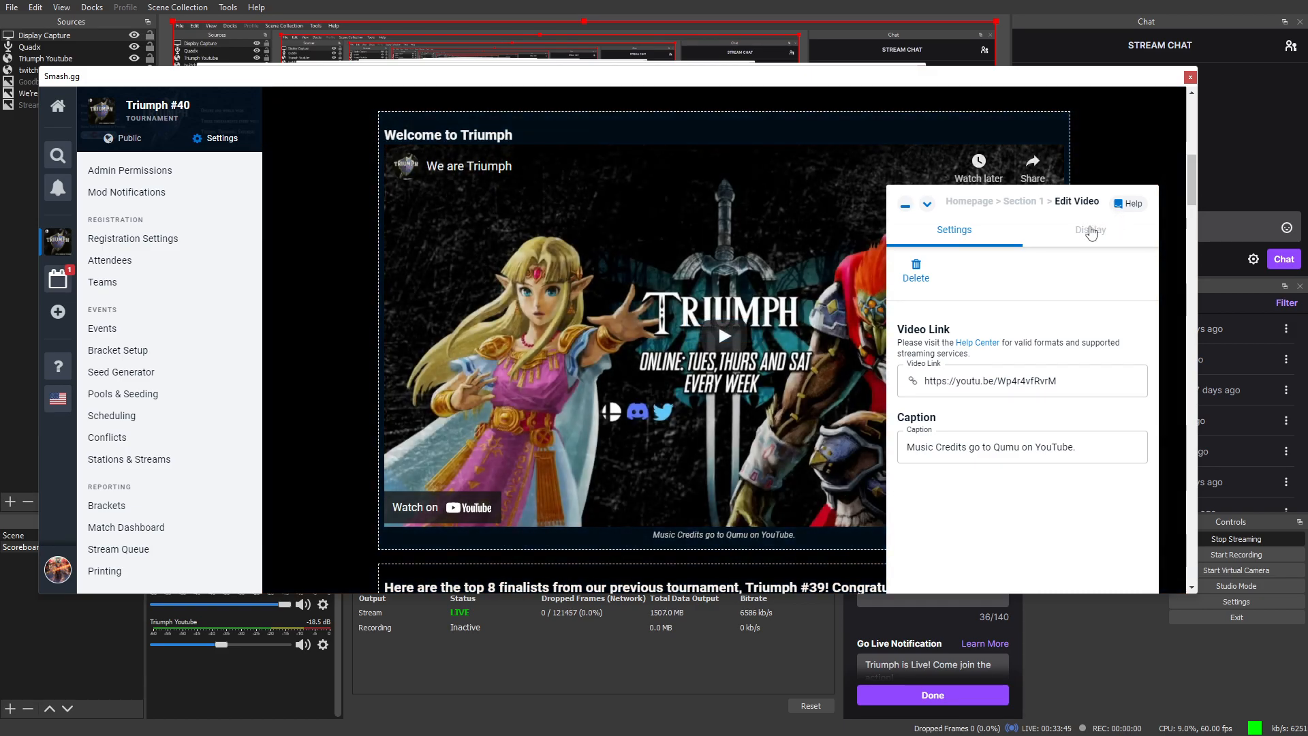
click(1090, 230)
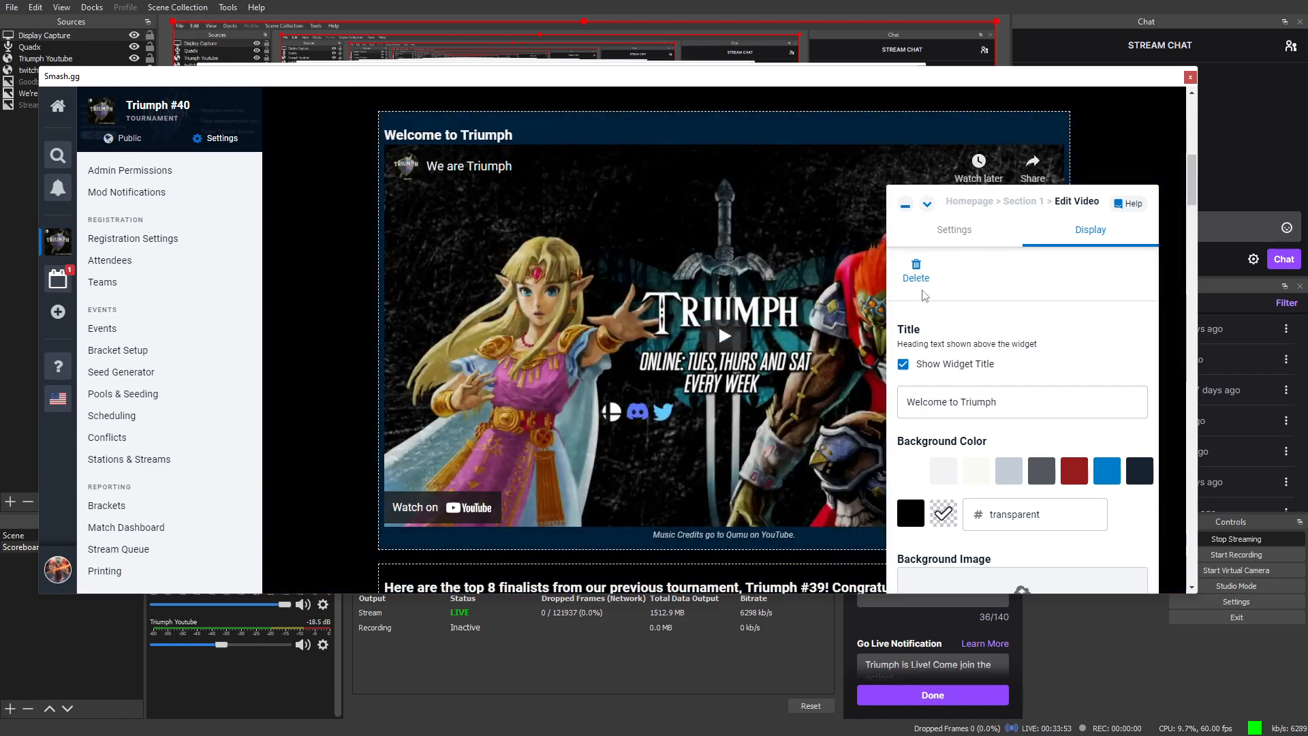
click(954, 230)
click(937, 379)
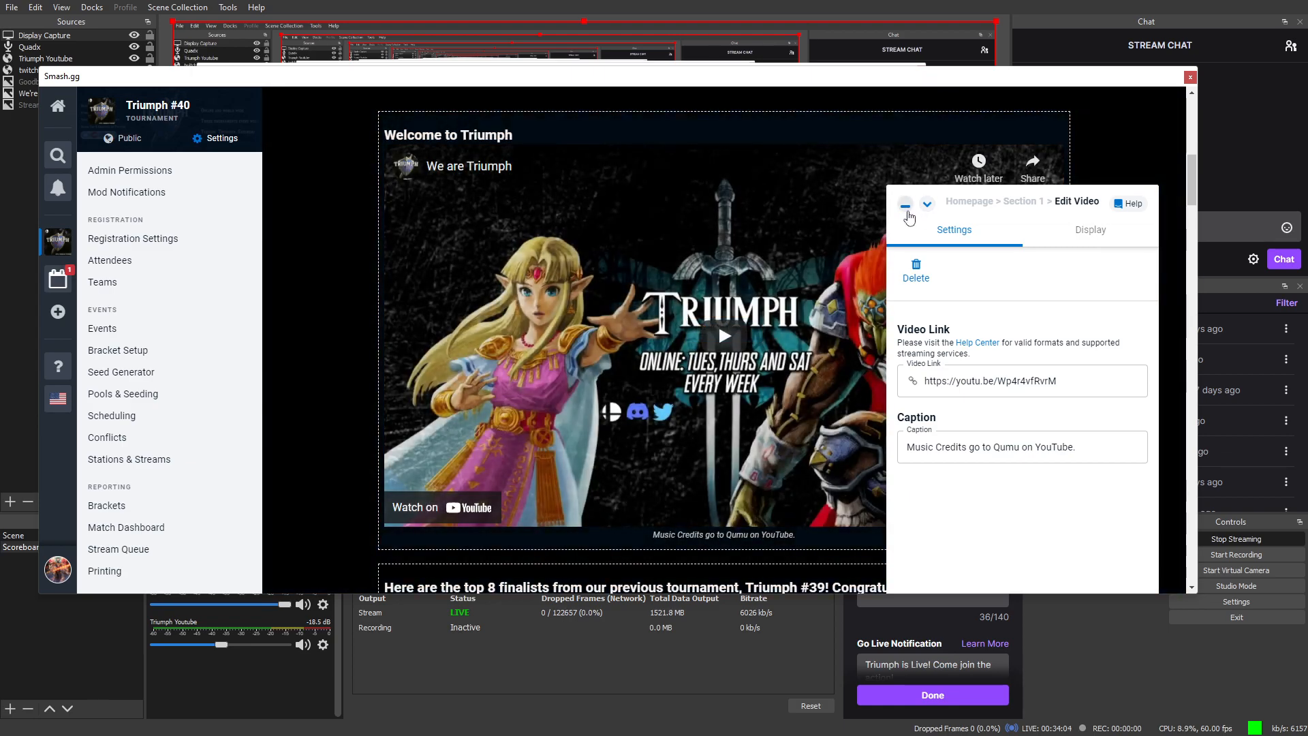
click(925, 207)
scroll(906, 354, down, 6)
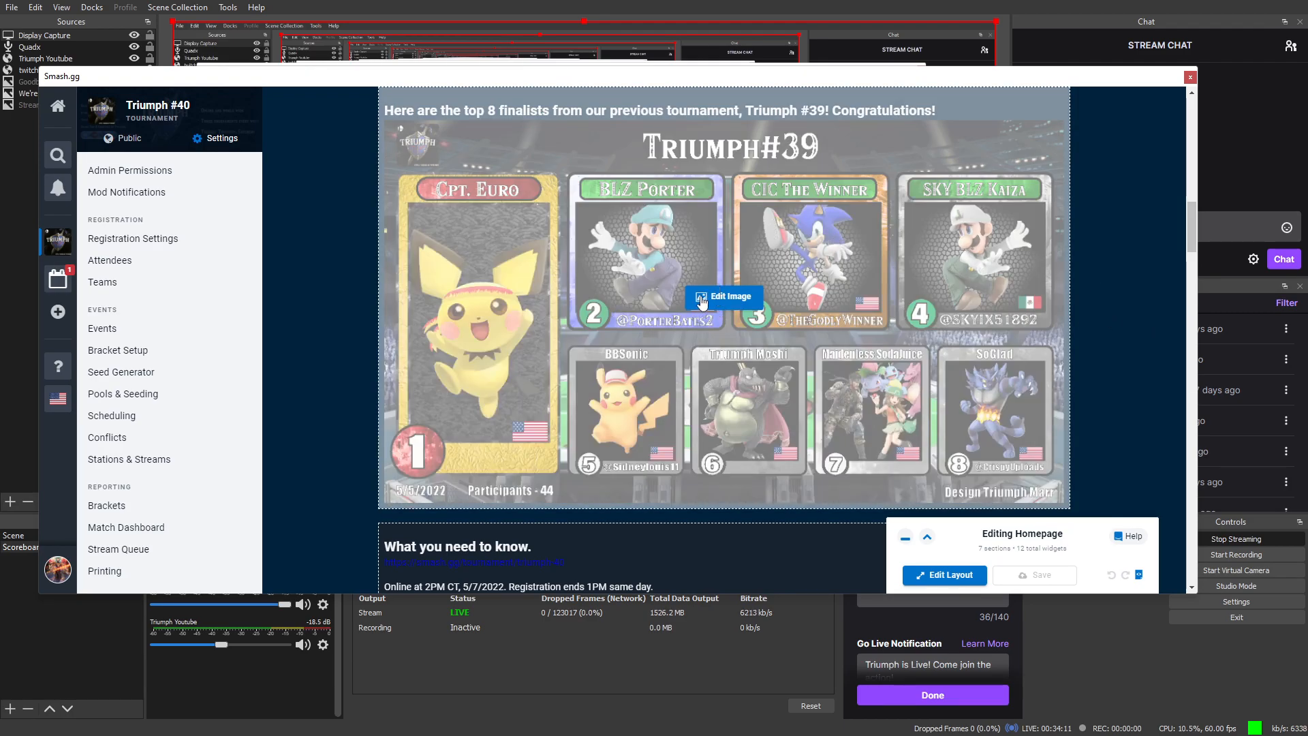
click(705, 301)
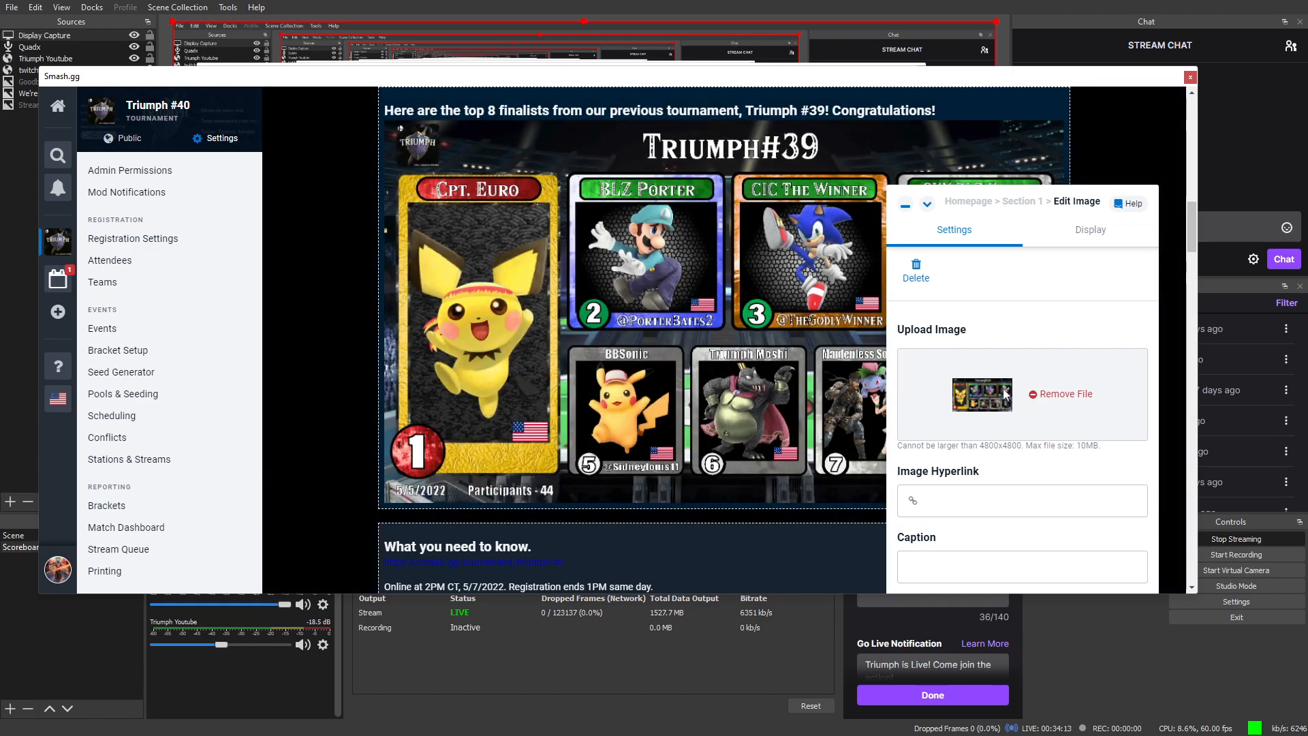
scroll(761, 337, up, 3)
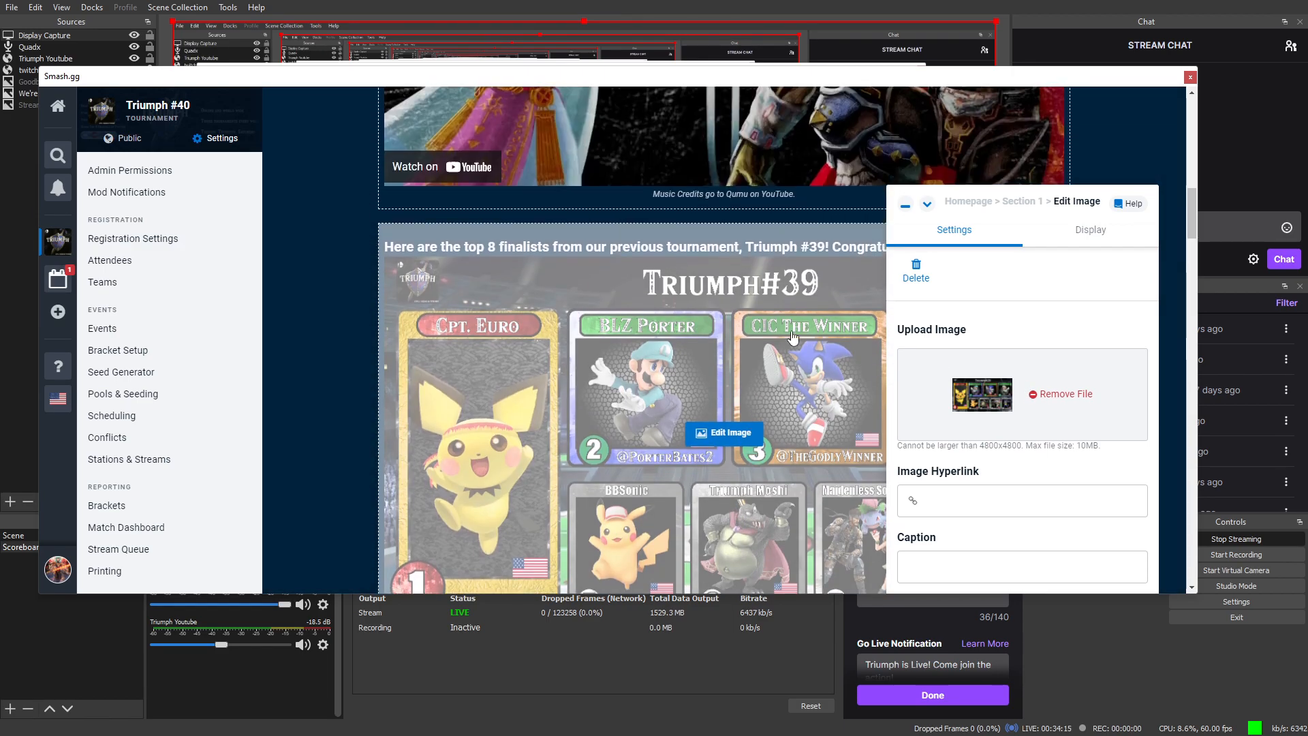
scroll(761, 337, up, 2)
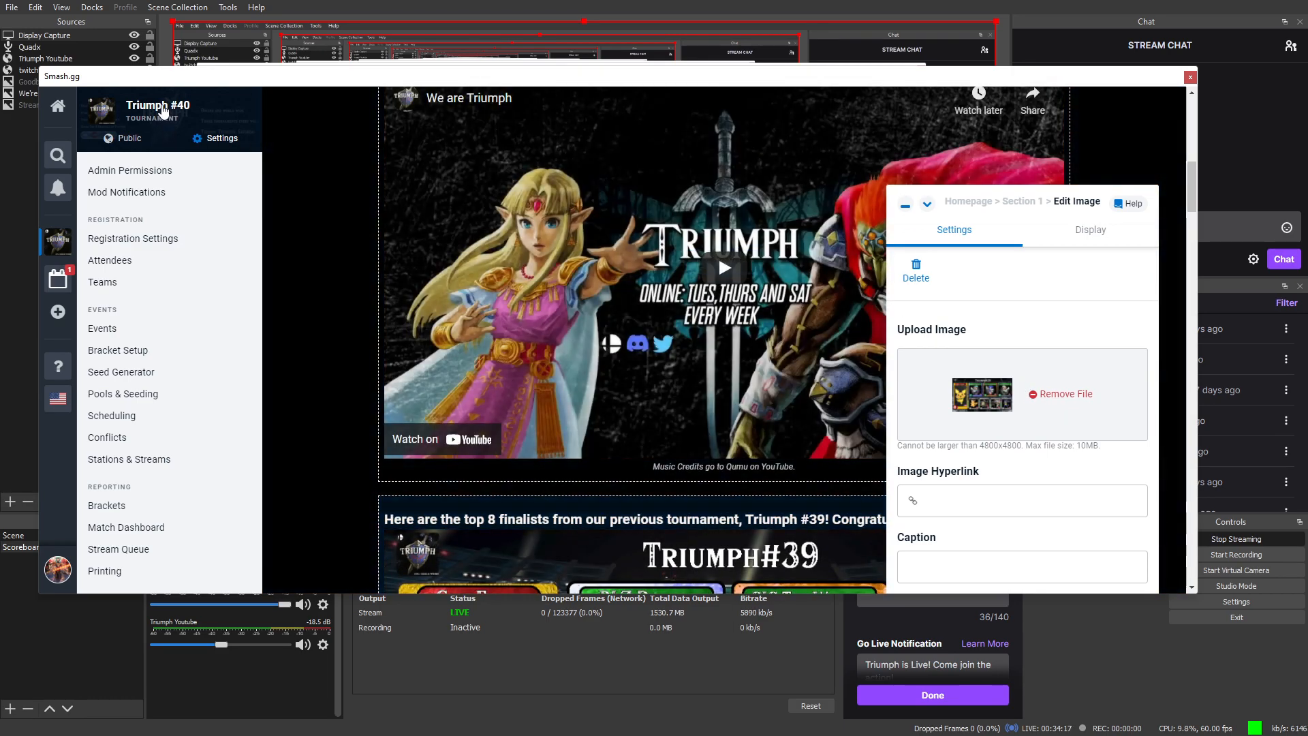
scroll(695, 587, down, 4)
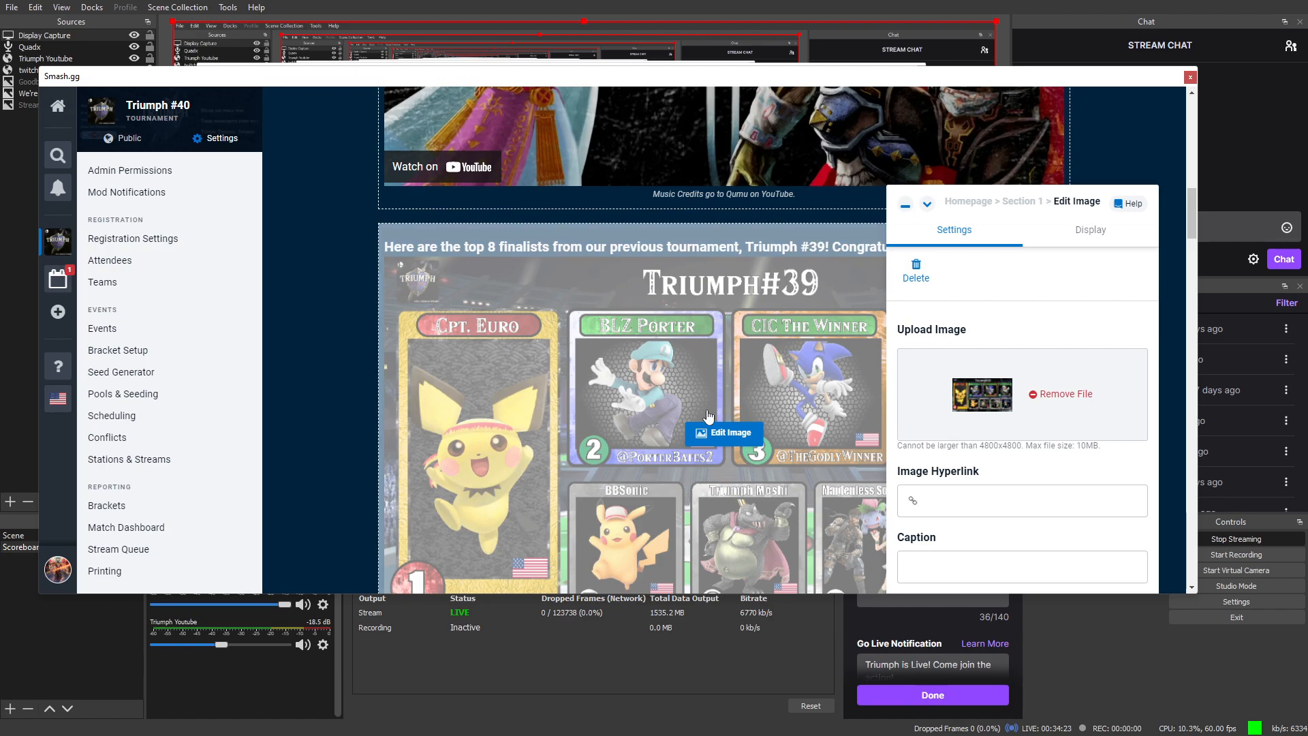
scroll(729, 407, down, 2)
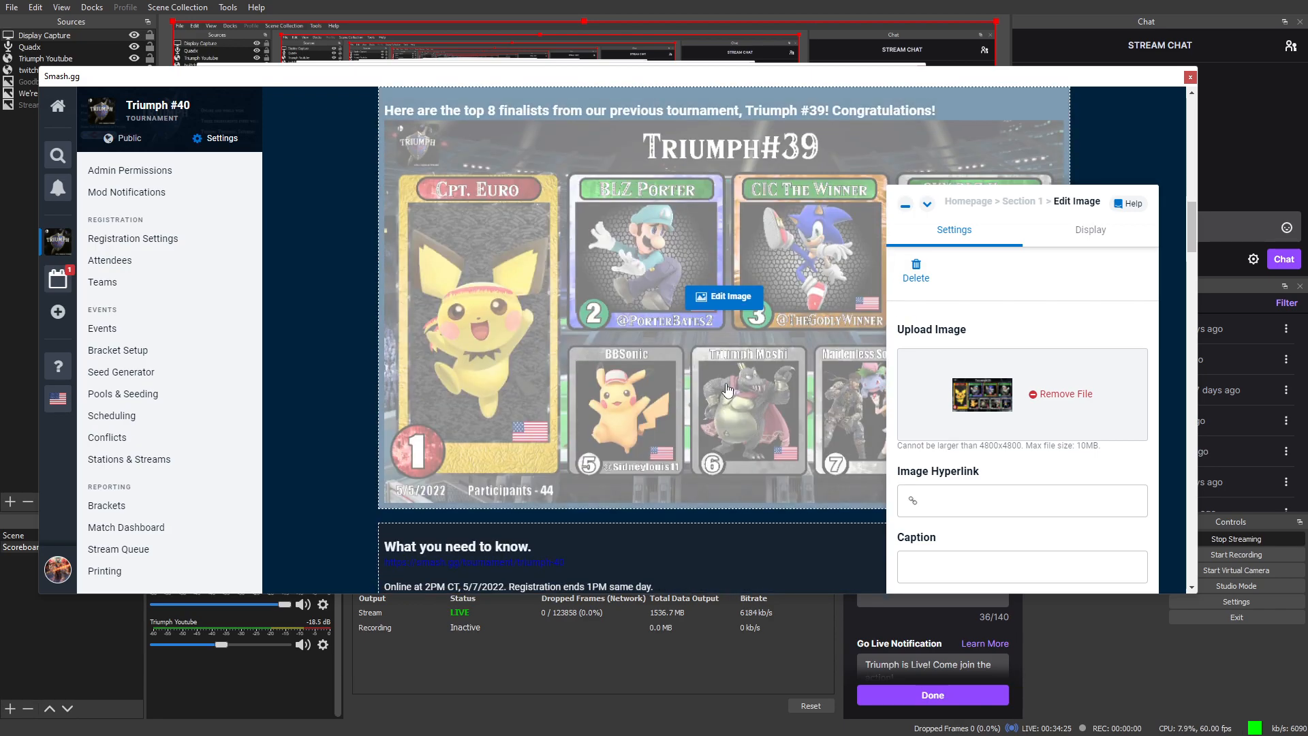
scroll(728, 405, down, 3)
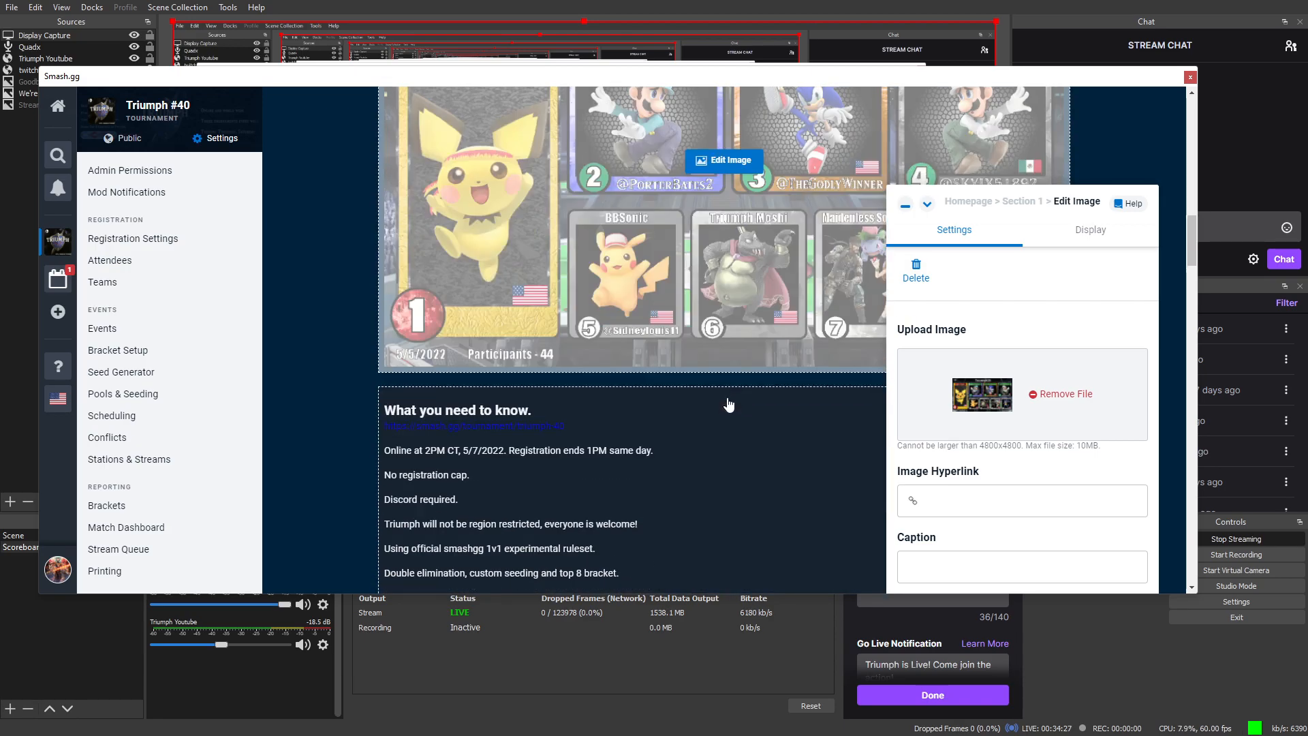
scroll(745, 372, up, 4)
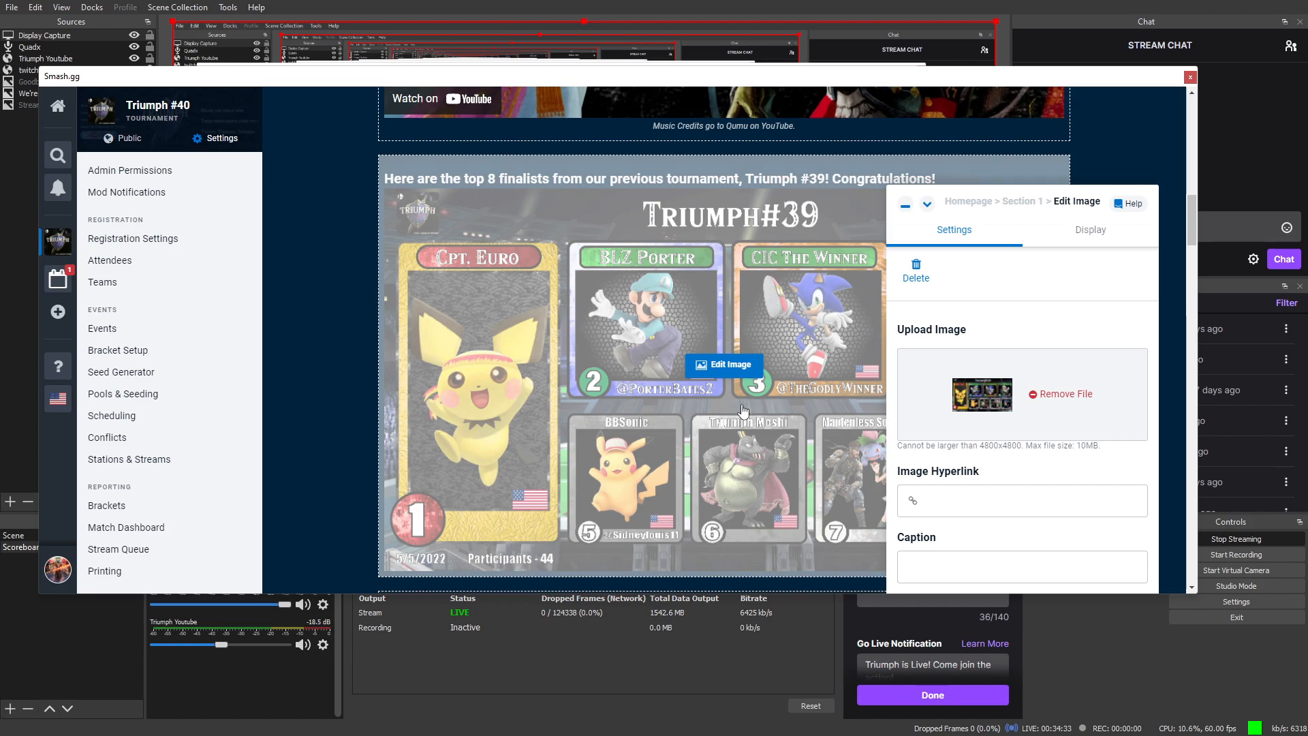
scroll(748, 397, down, 5)
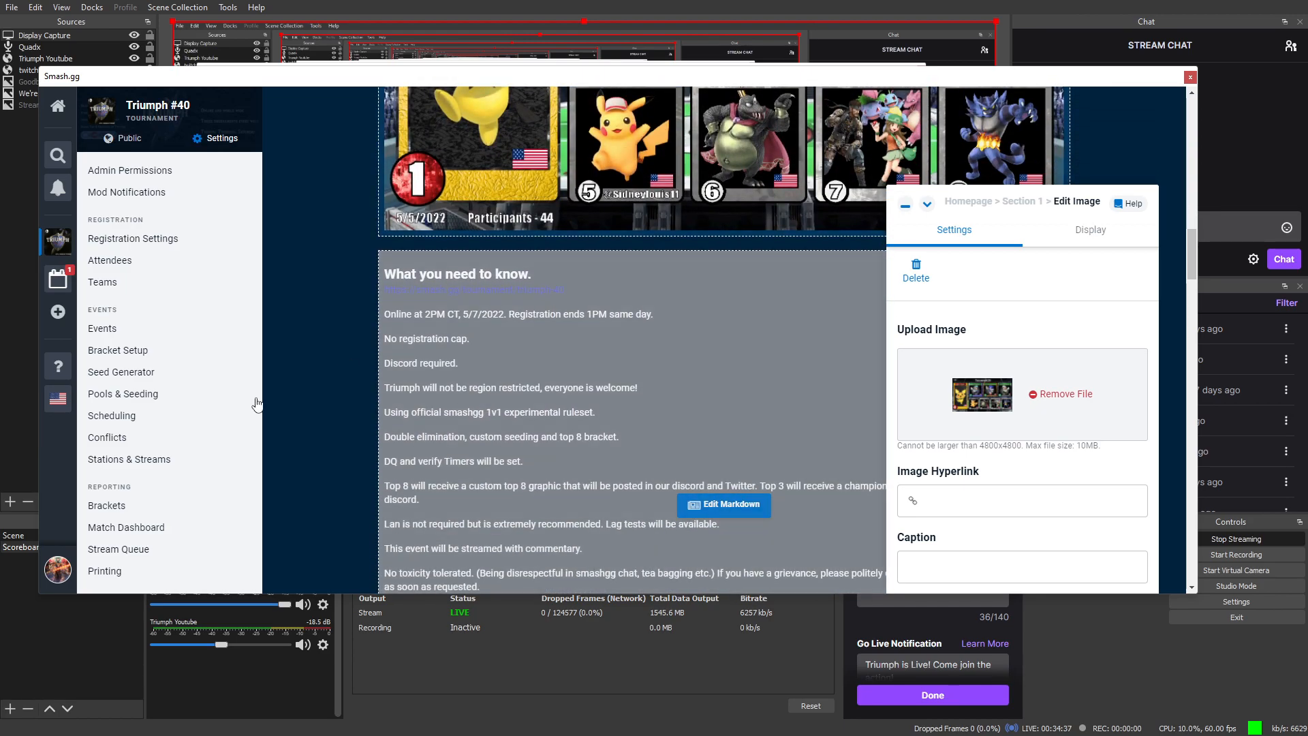
scroll(706, 182, down, 4)
scroll(706, 182, up, 2)
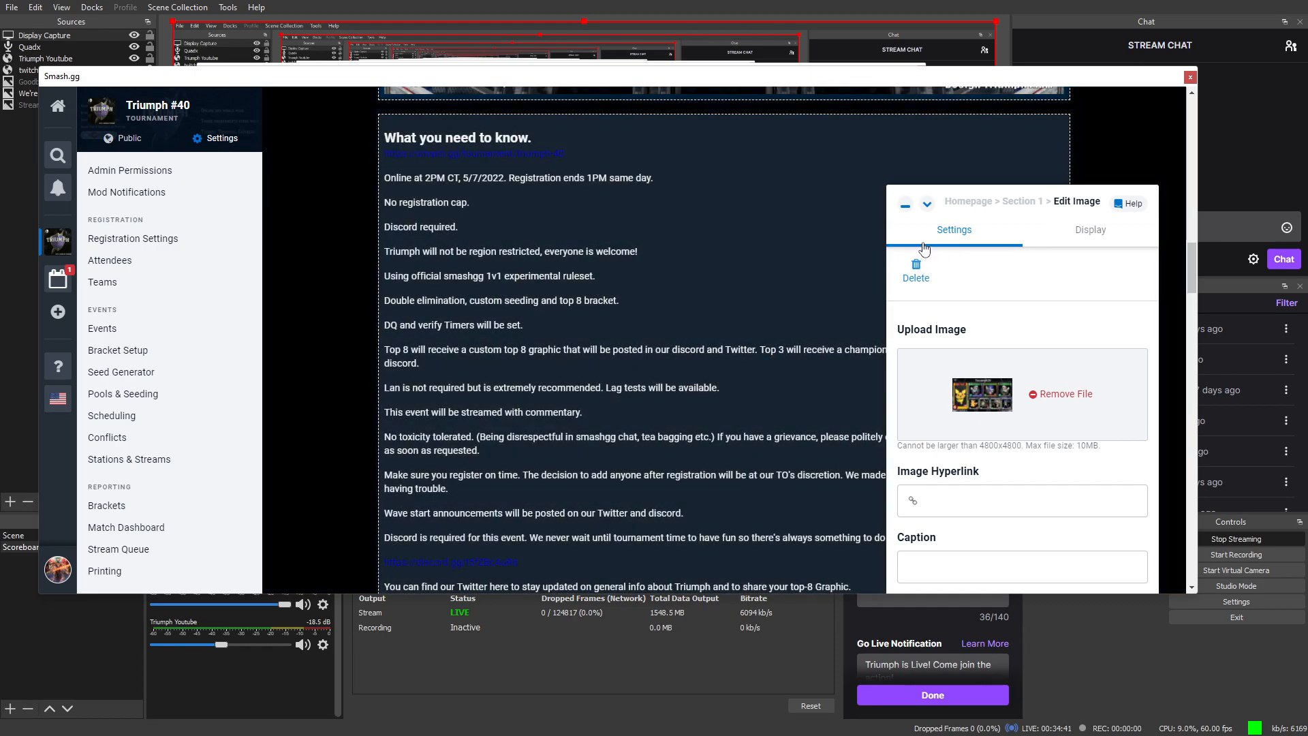
Step: Close the finalists image settings and shrink the Editing Homepage panel, revealing the 'What you need to know' rules
click(906, 205)
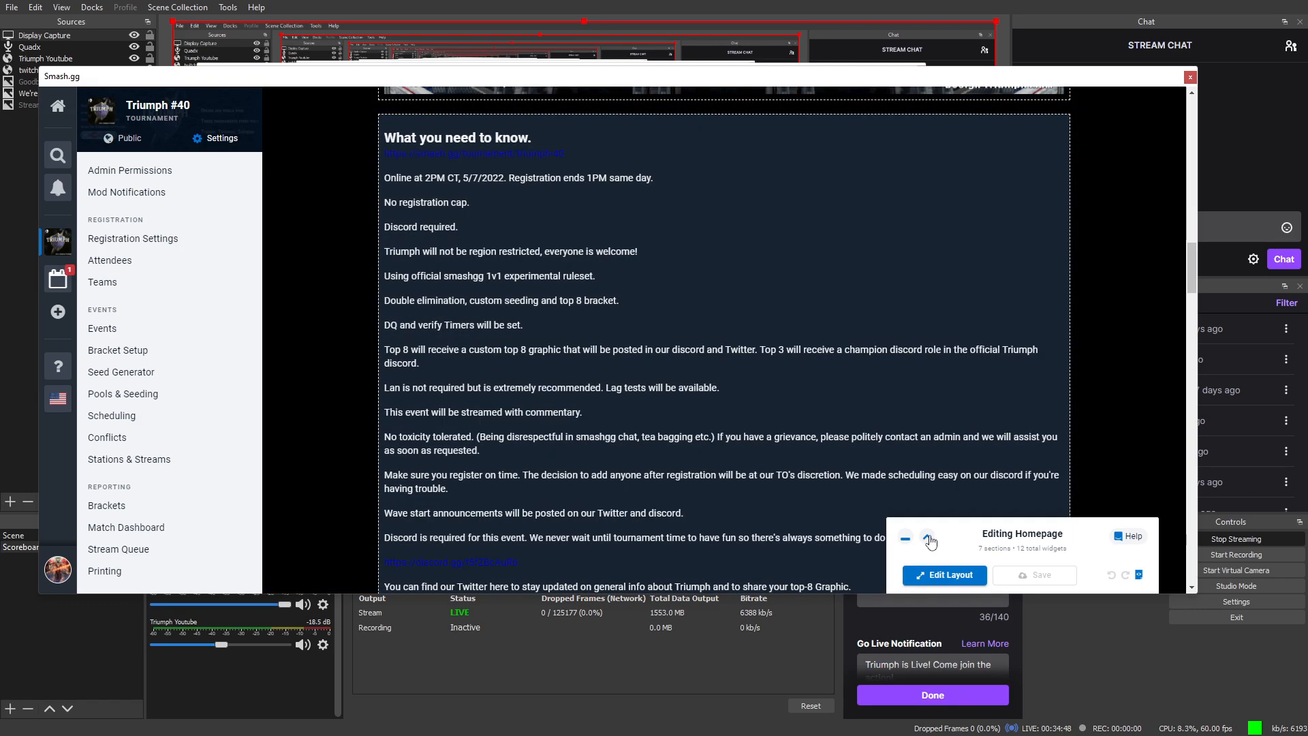
click(928, 538)
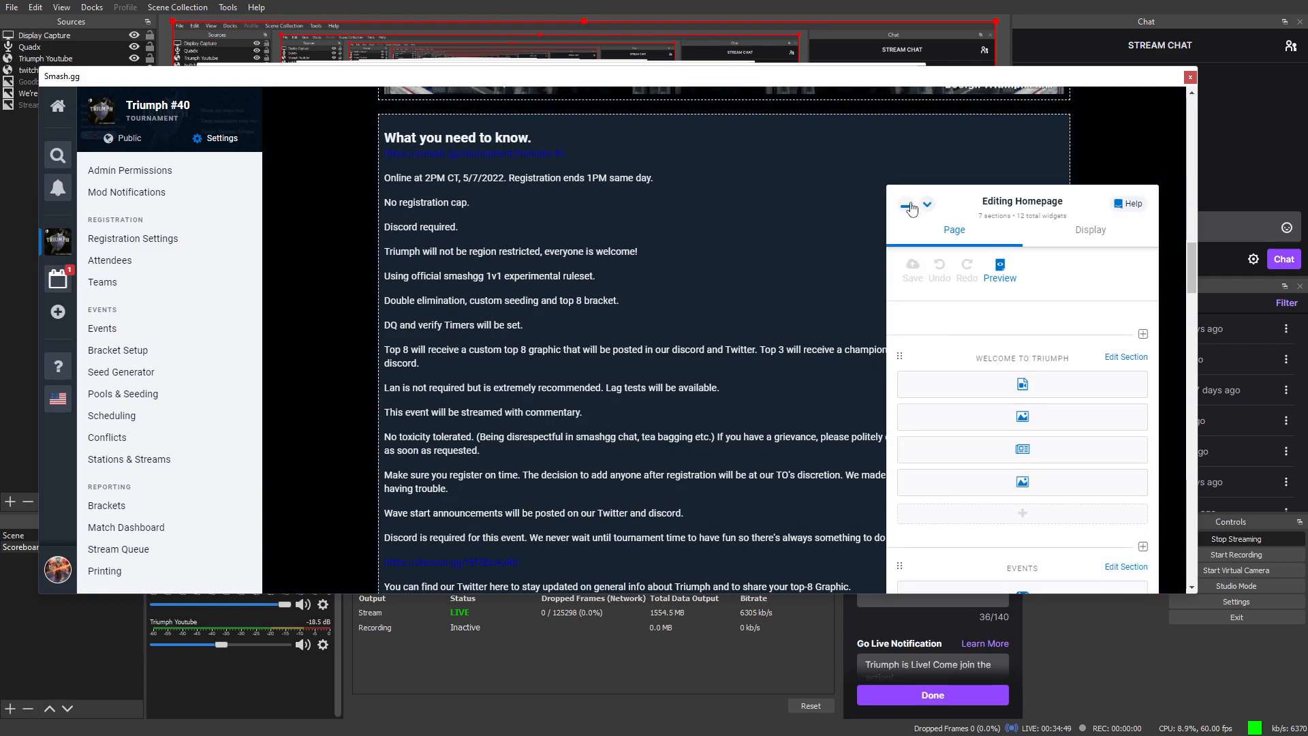
click(1179, 334)
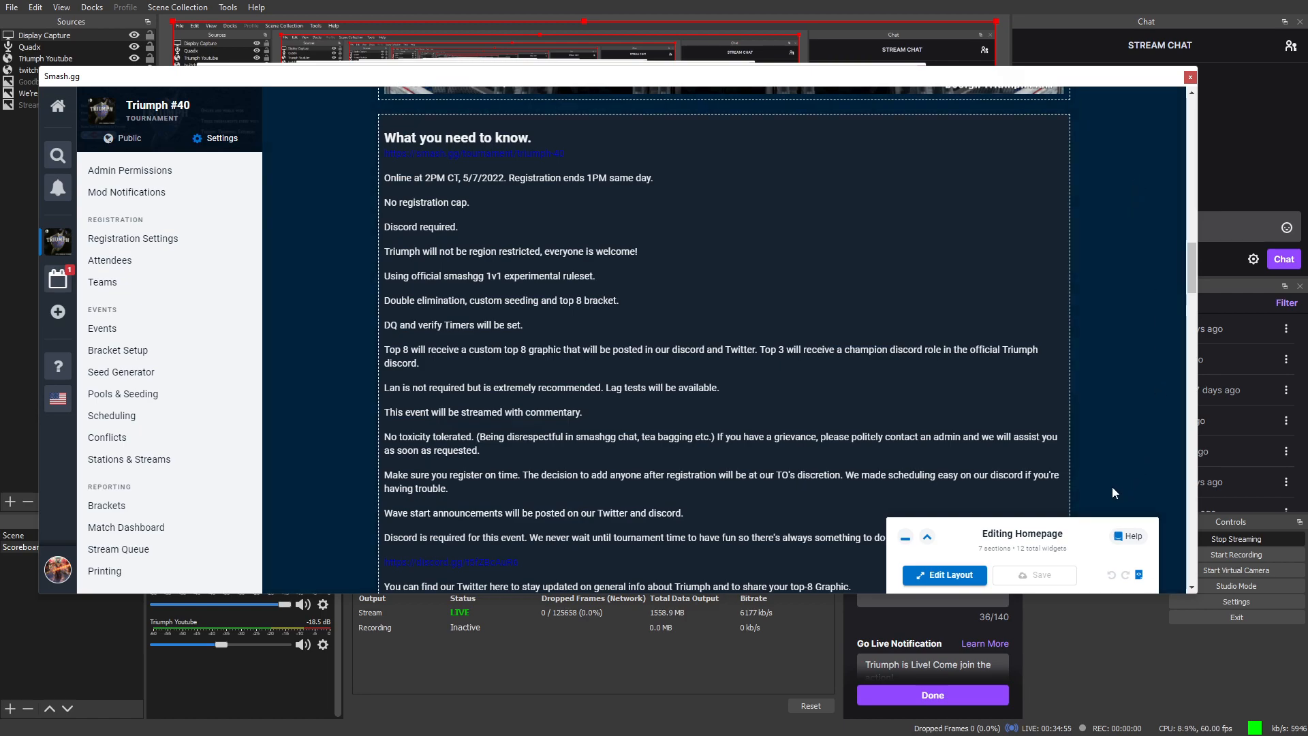
scroll(1105, 456, down, 1)
scroll(1086, 452, up, 2)
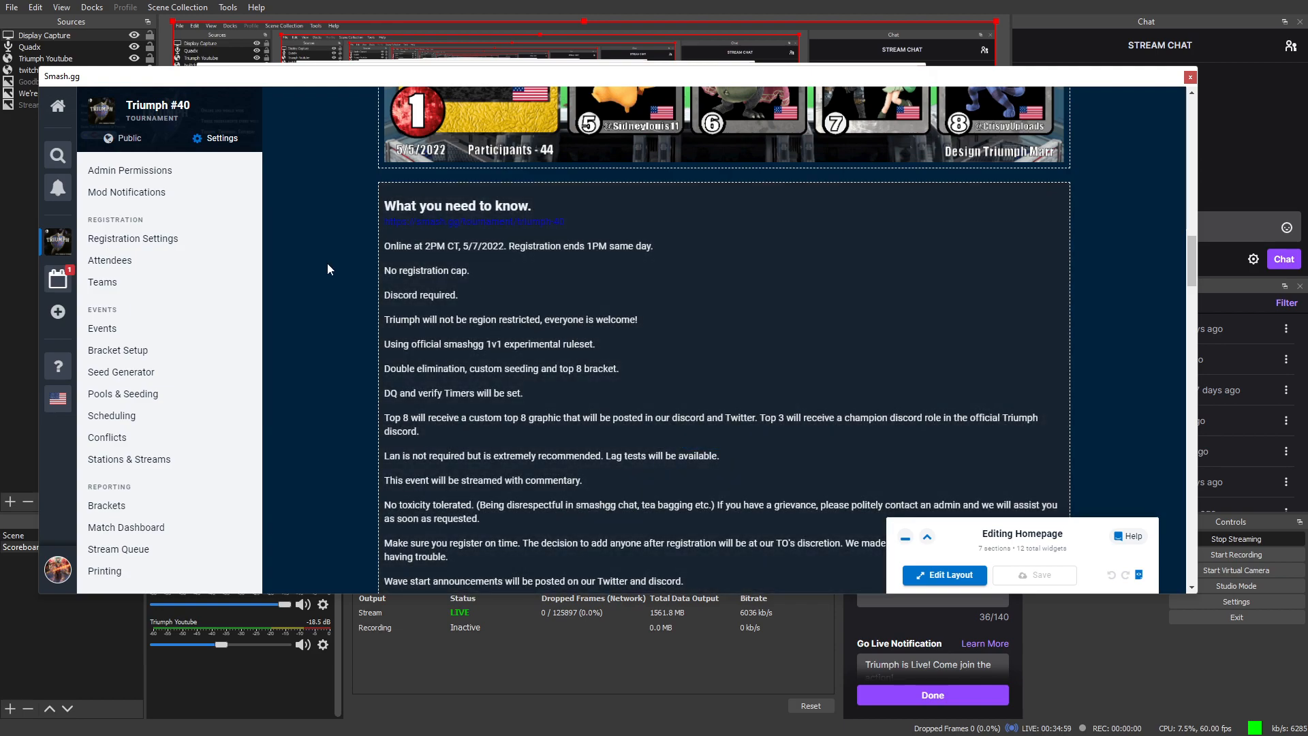
click(226, 240)
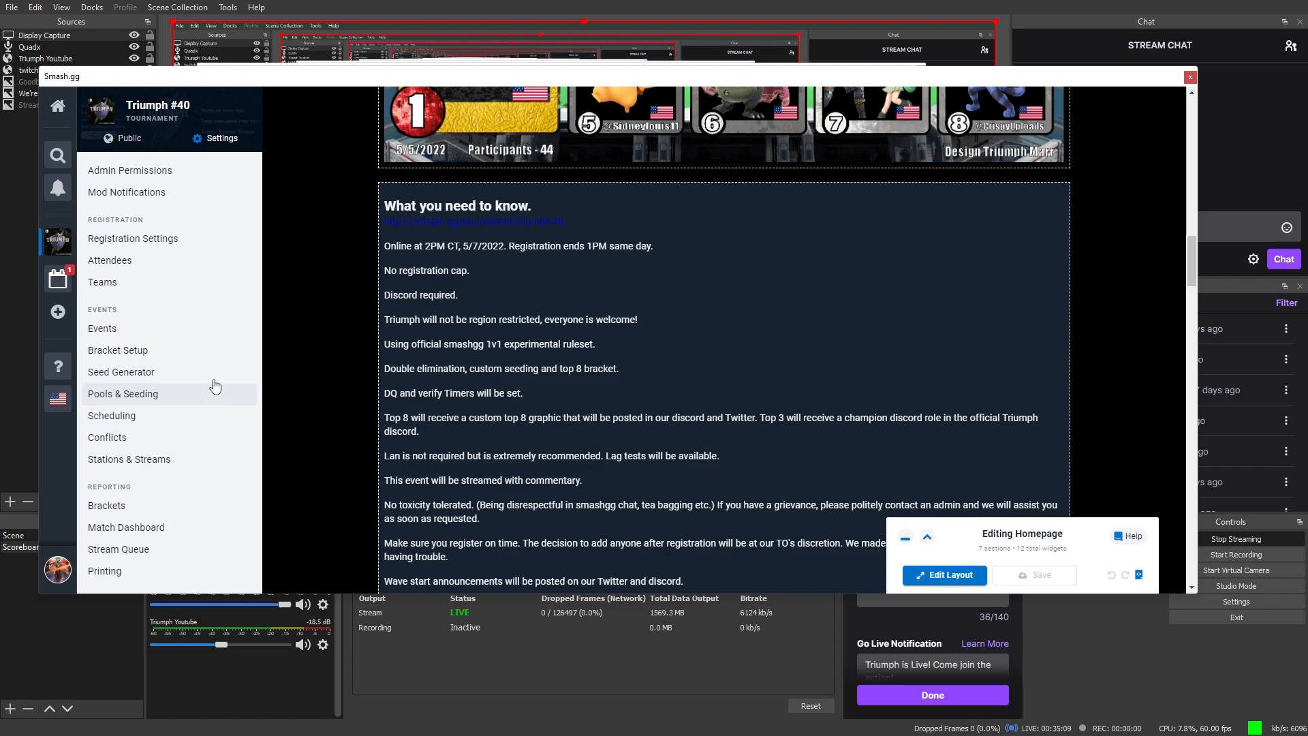
Step: Check Triumph #40 Details (name, dates, Discord primary contact), then return to the public Home page
click(136, 146)
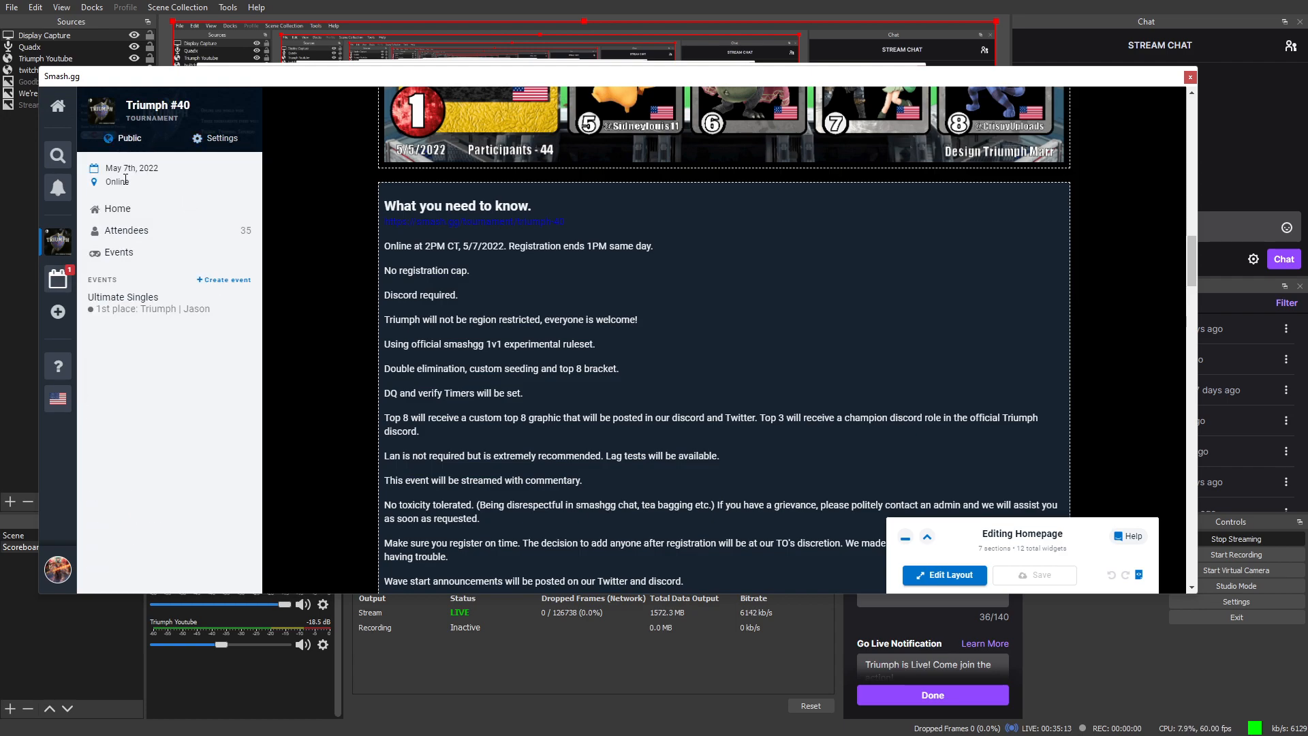
click(195, 146)
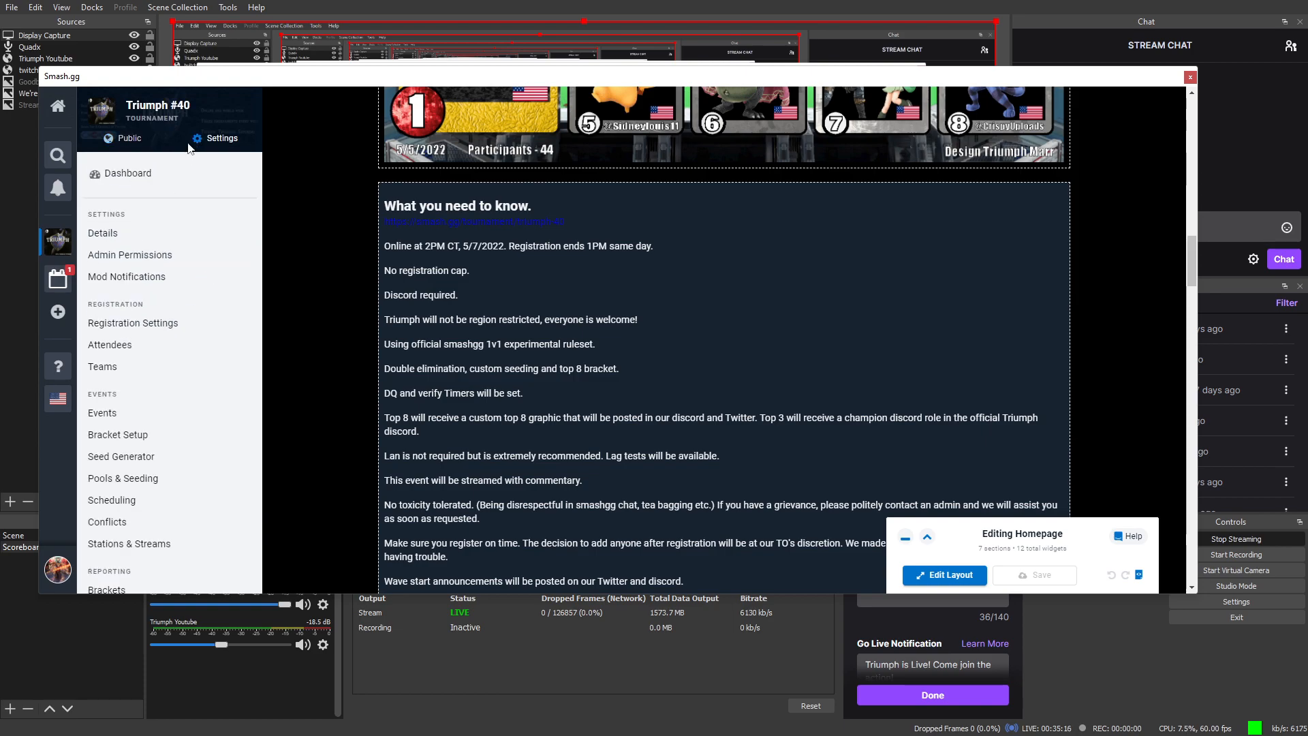
click(129, 253)
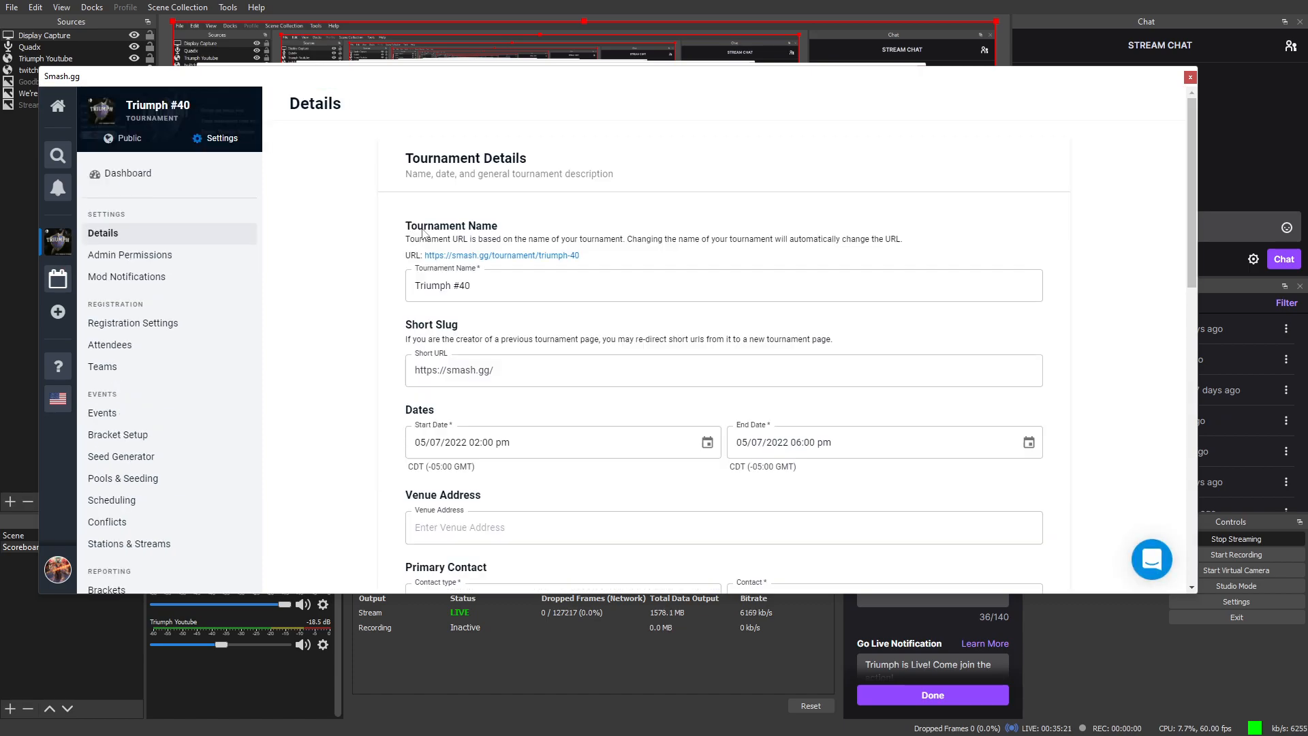
scroll(565, 400, down, 1)
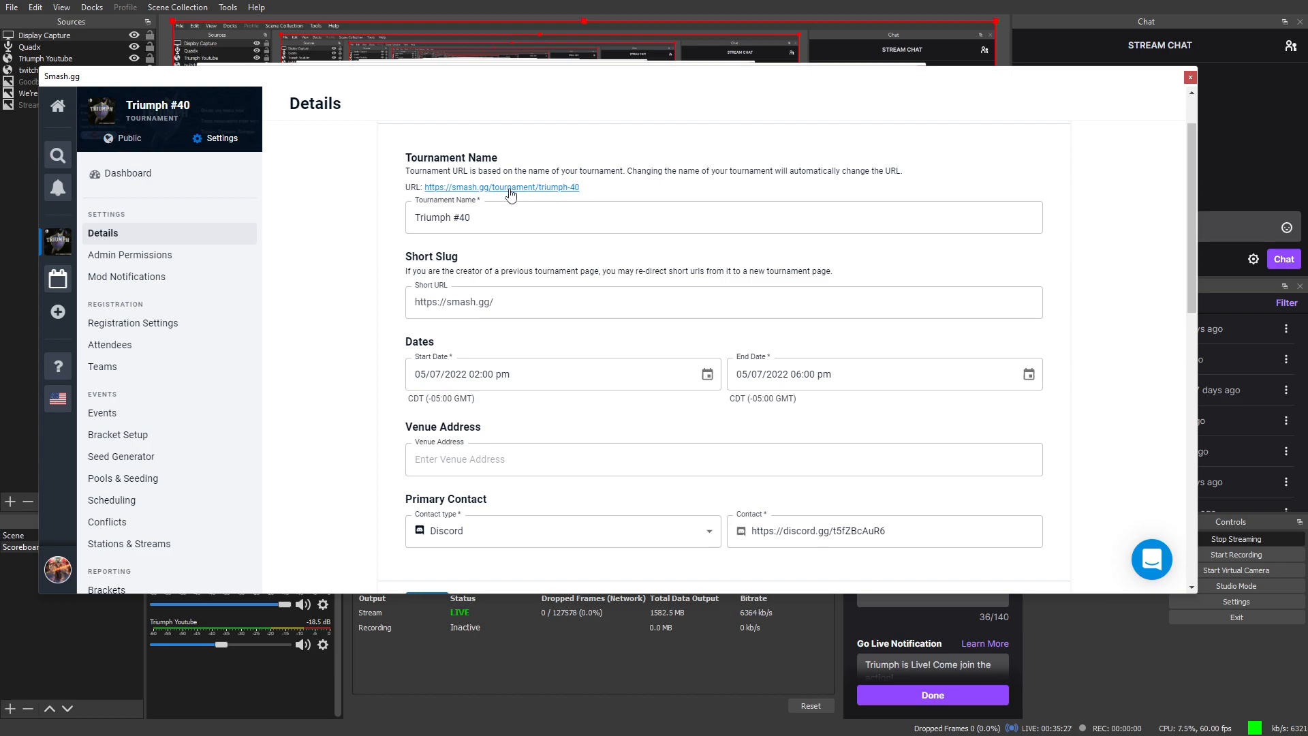
click(119, 140)
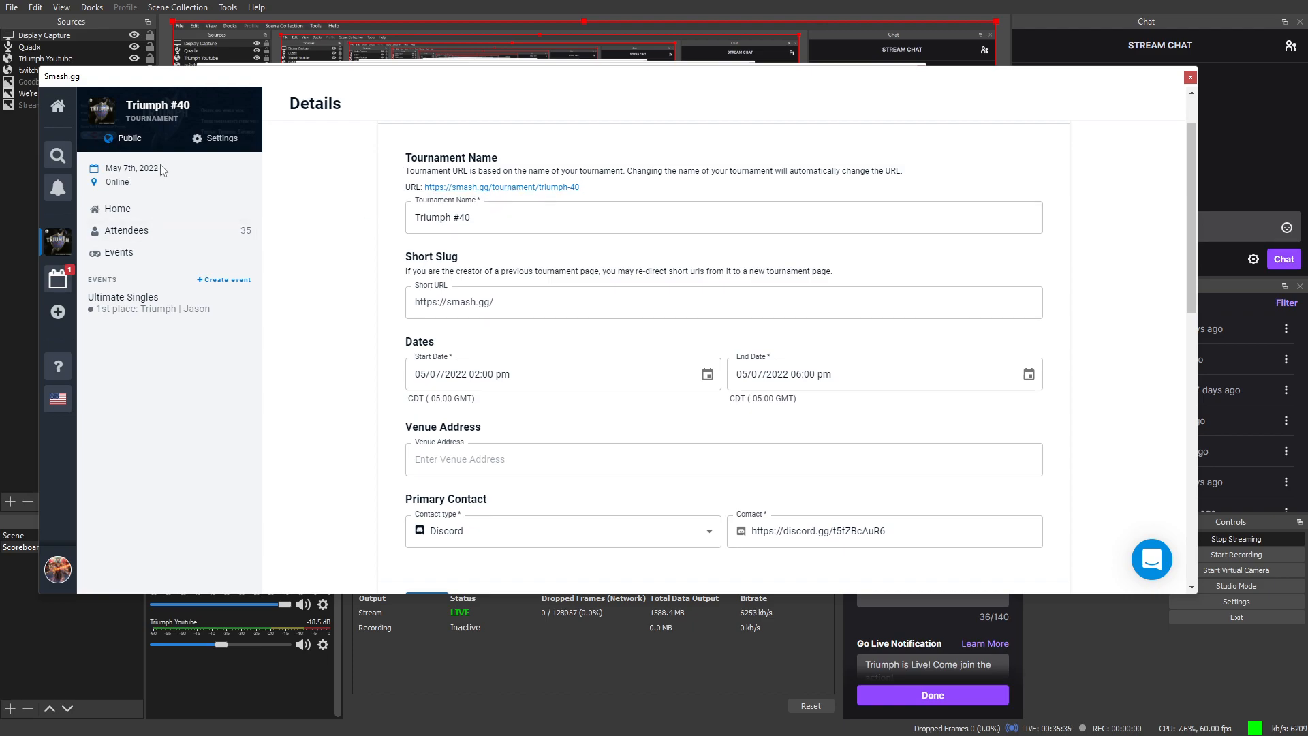
click(131, 211)
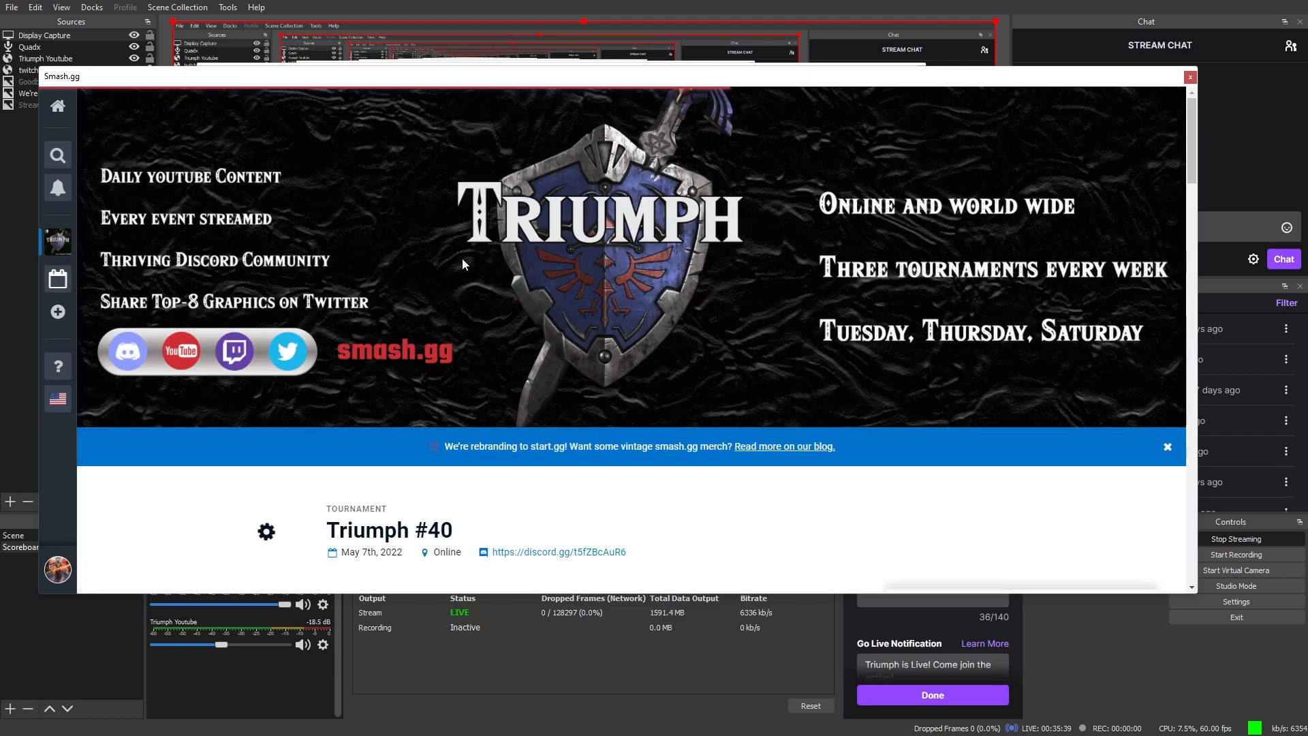
Step: Scroll the public homepage past the banner, YouTube video and top-8 image to 'What you need to know'
scroll(470, 378, down, 2)
scroll(470, 378, down, 7)
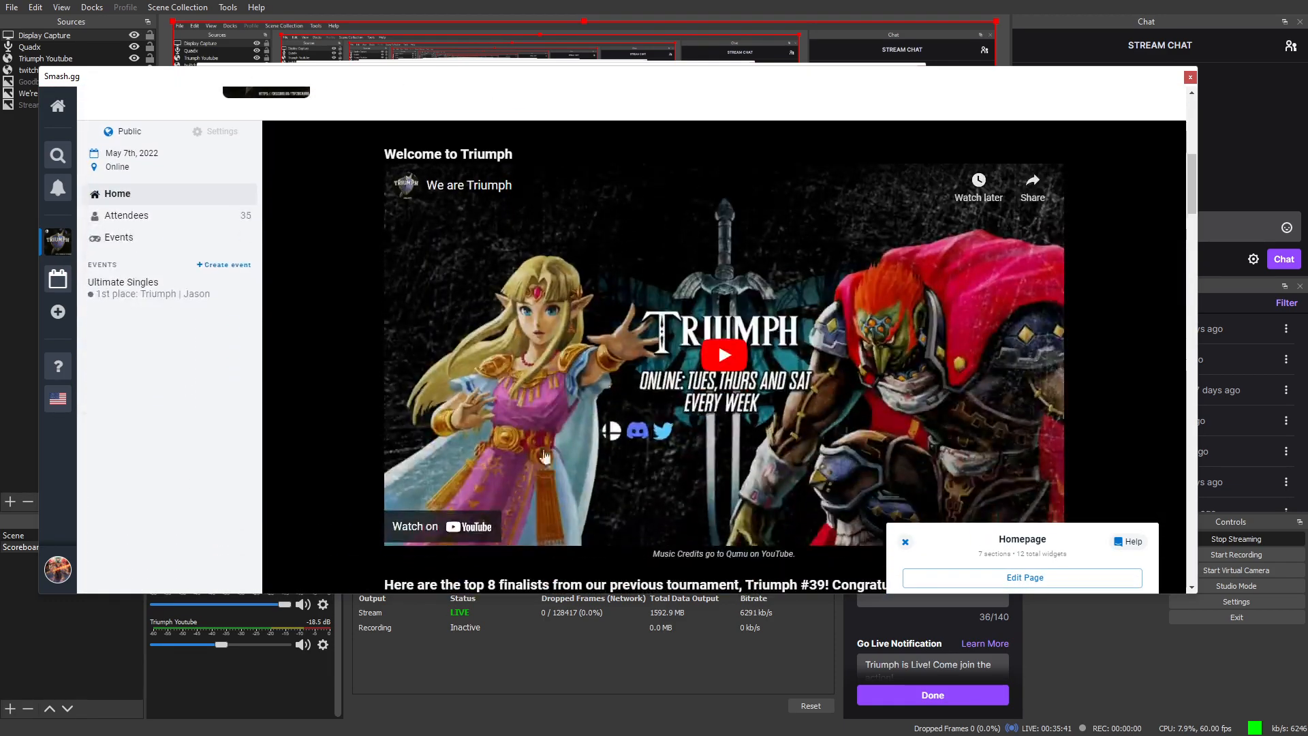
scroll(600, 393, down, 7)
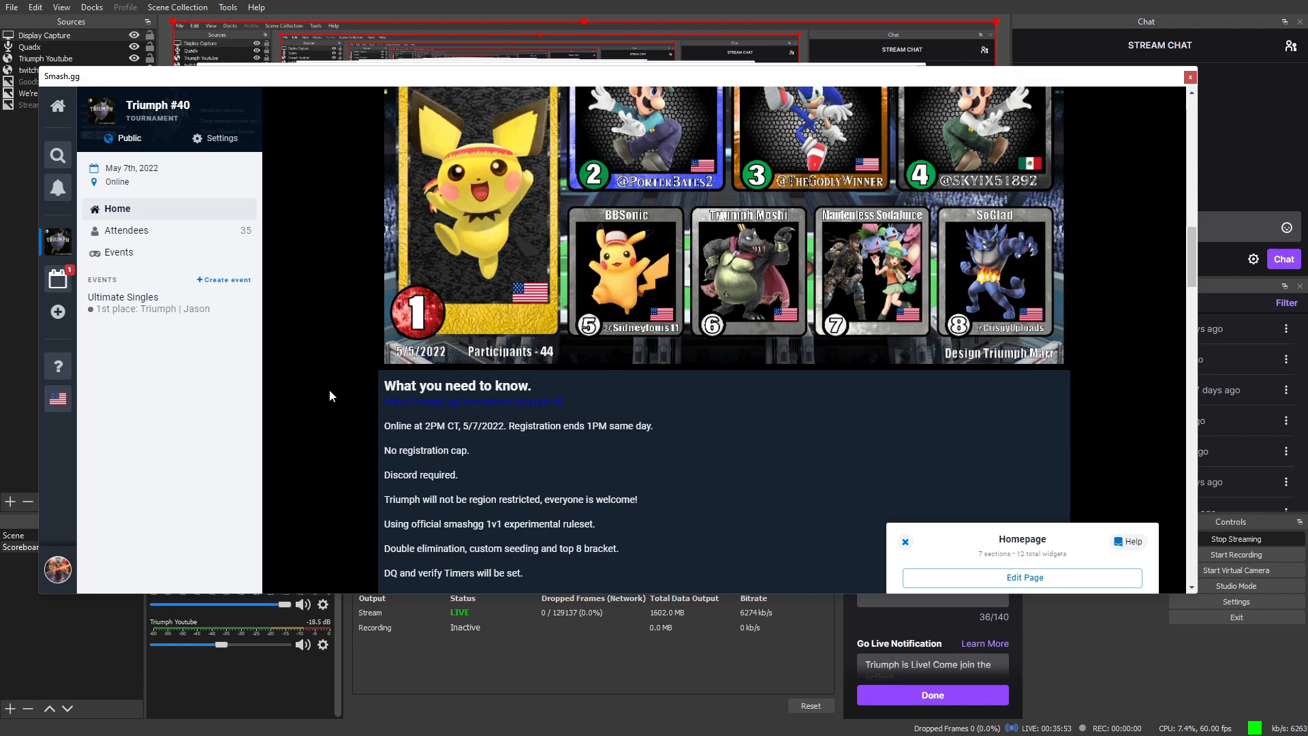
scroll(504, 406, down, 2)
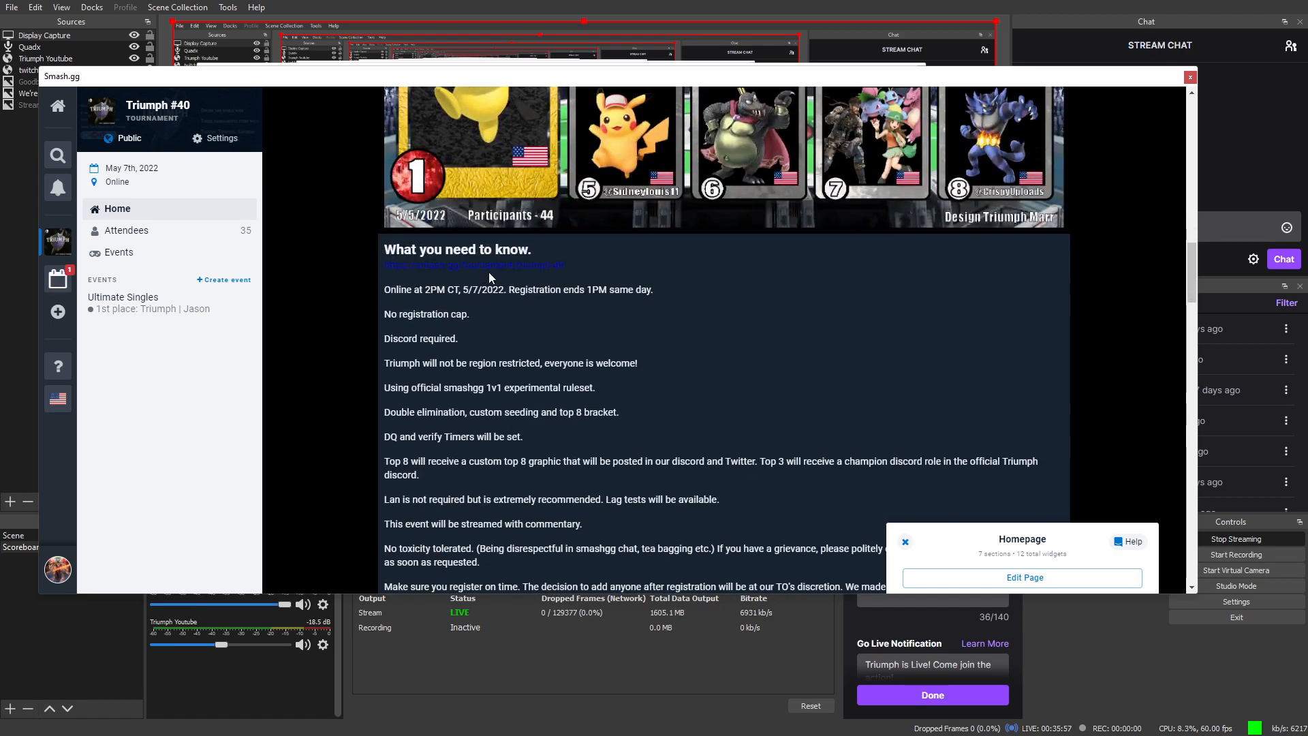
scroll(490, 272, down, 1)
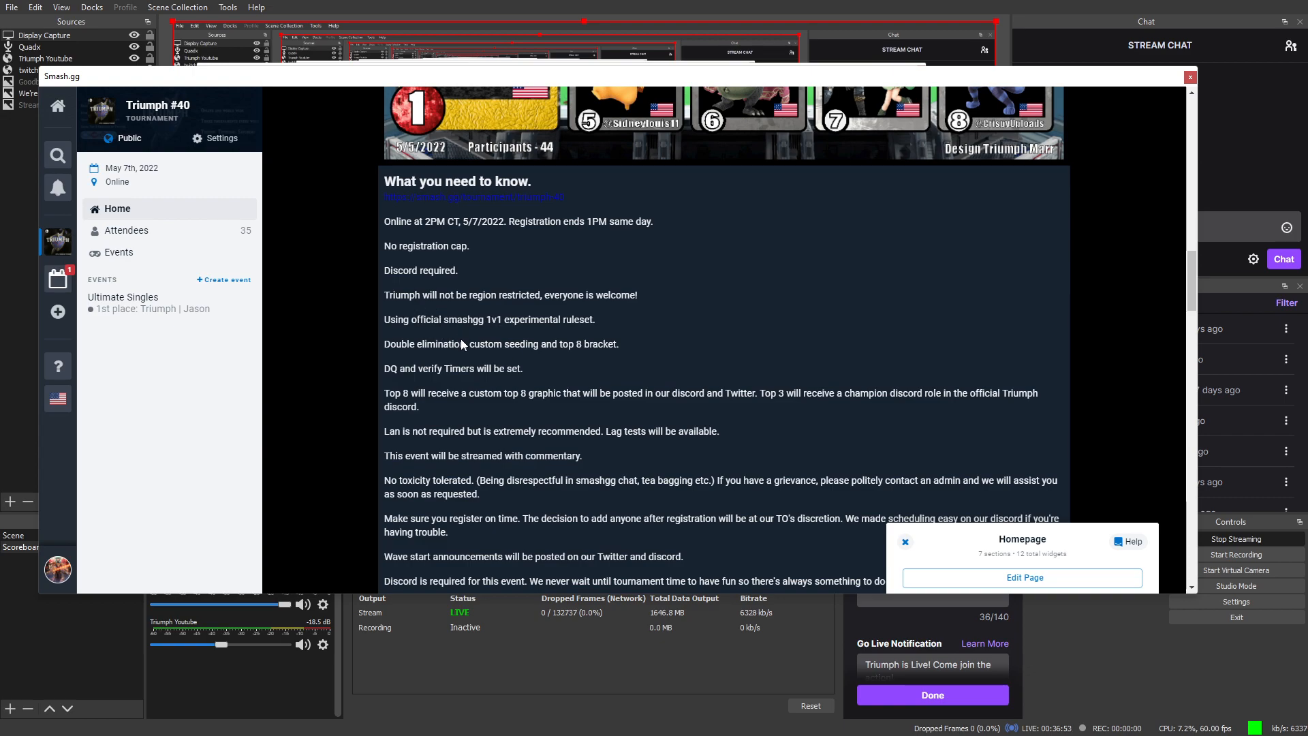
scroll(471, 332, down, 1)
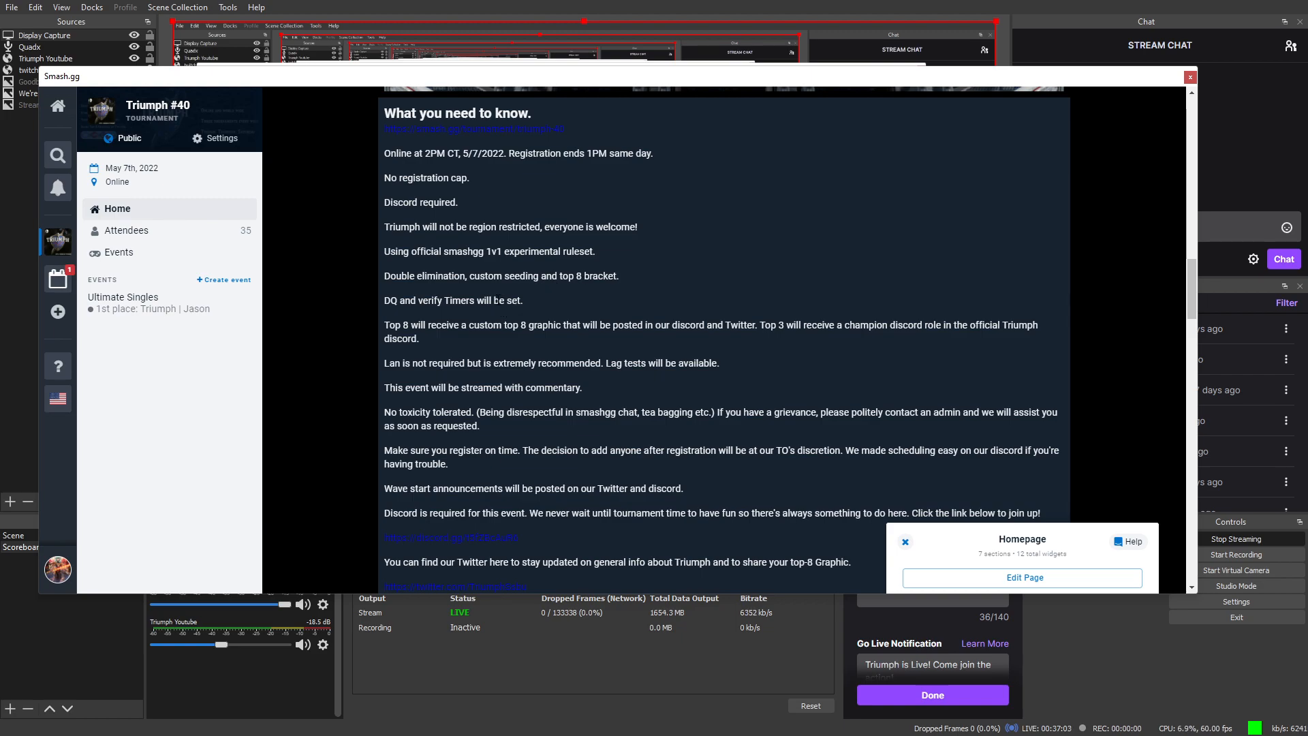
scroll(498, 300, down, 1)
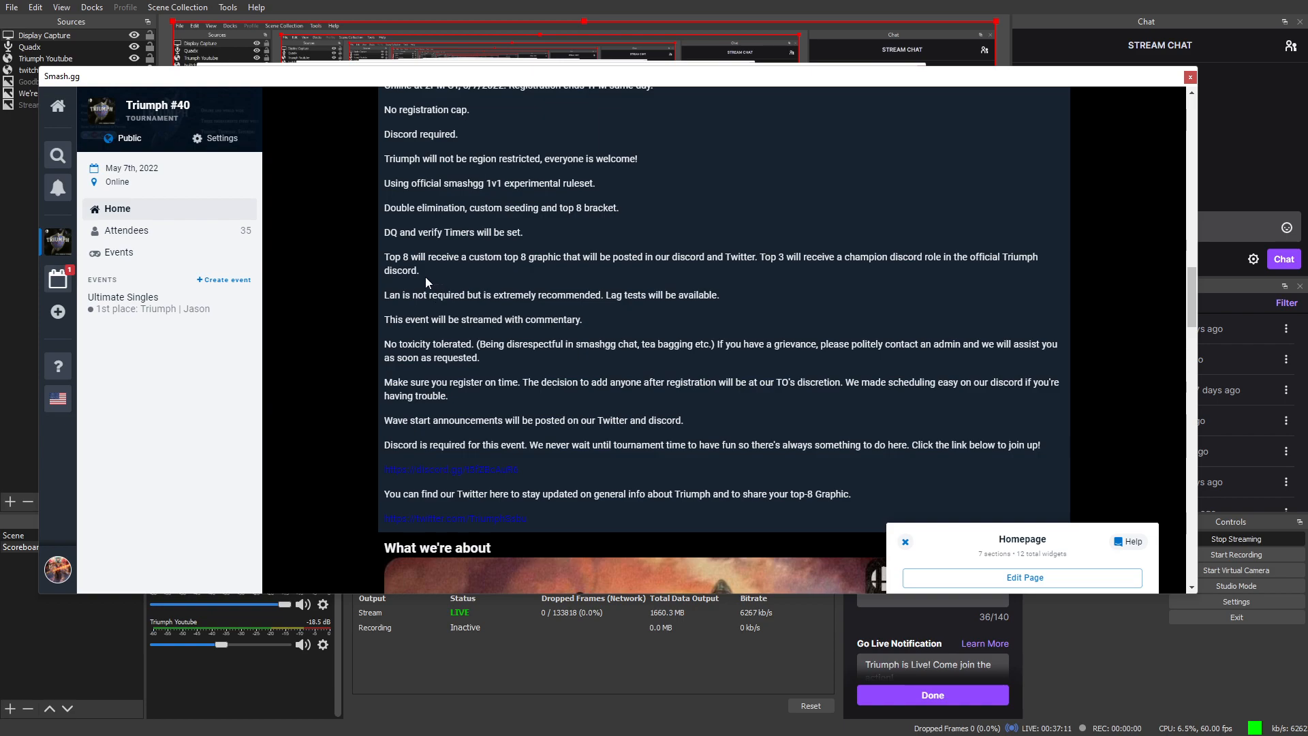
scroll(423, 283, down, 1)
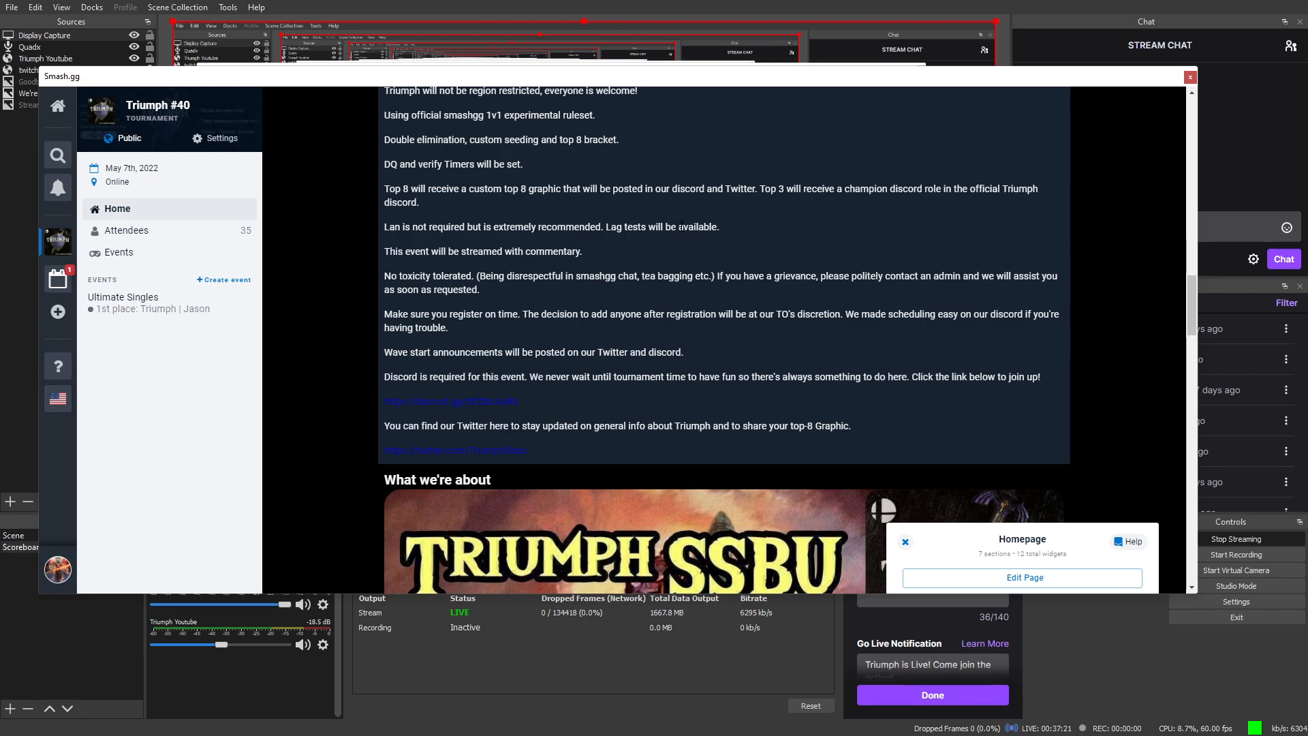
scroll(667, 211, down, 1)
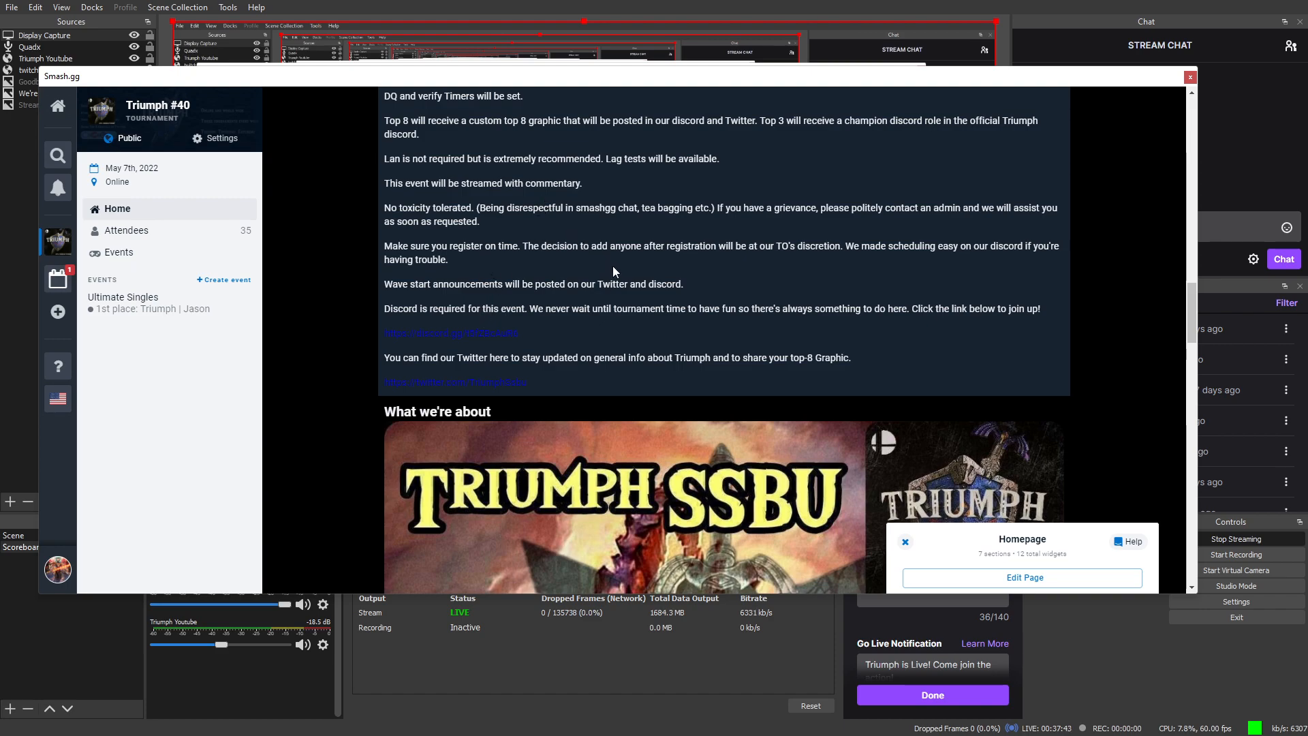
scroll(609, 266, up, 2)
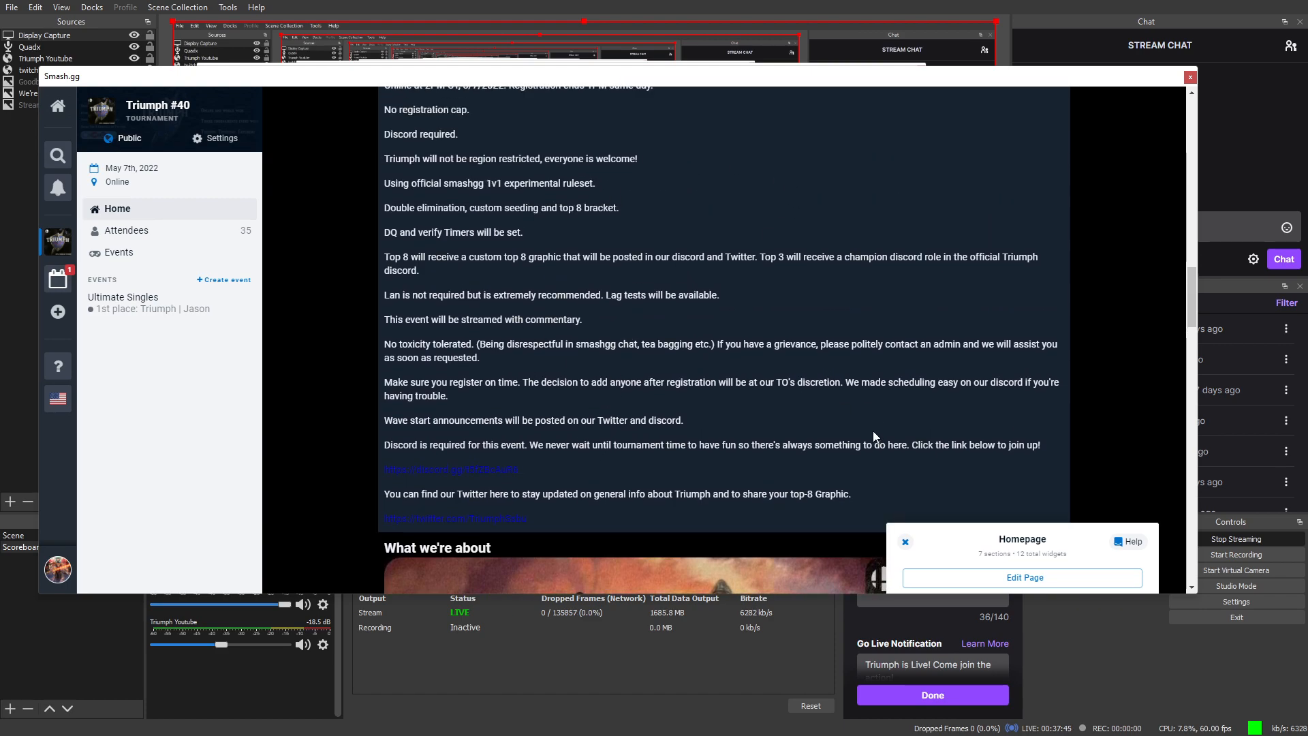
scroll(681, 395, up, 1)
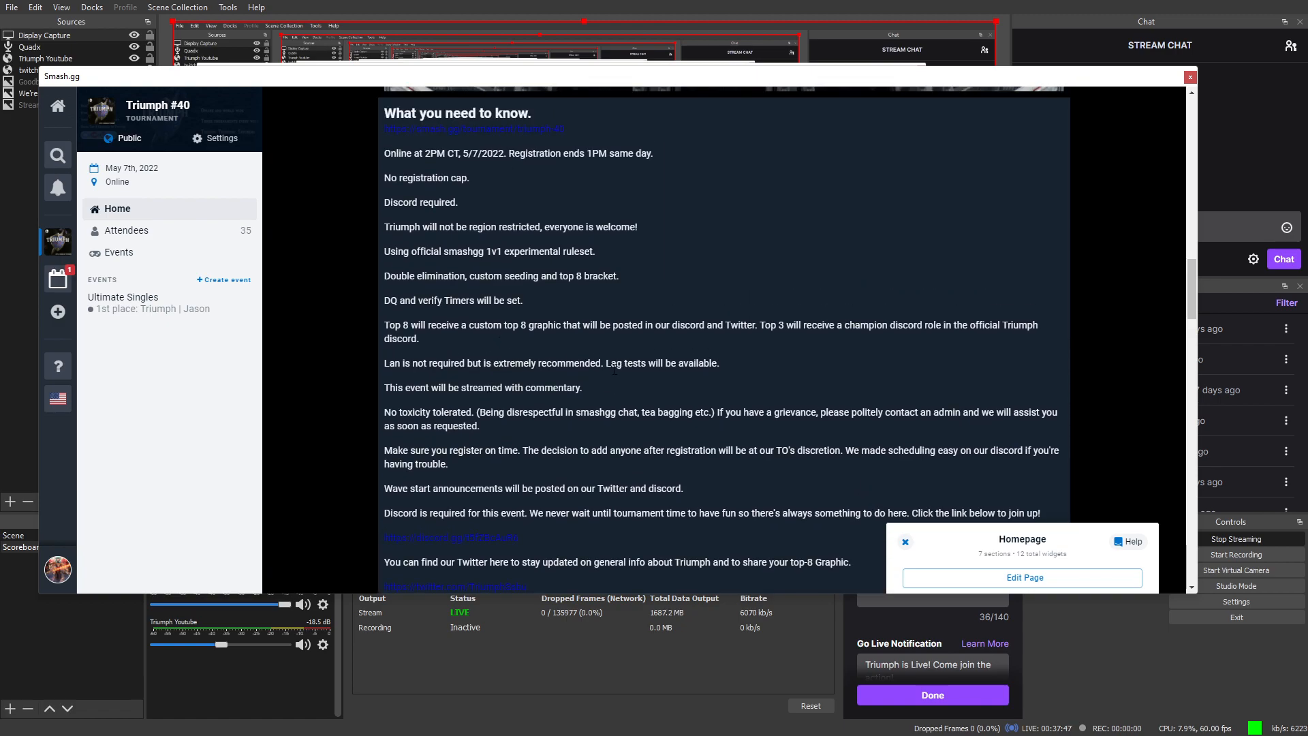
scroll(464, 485, down, 1)
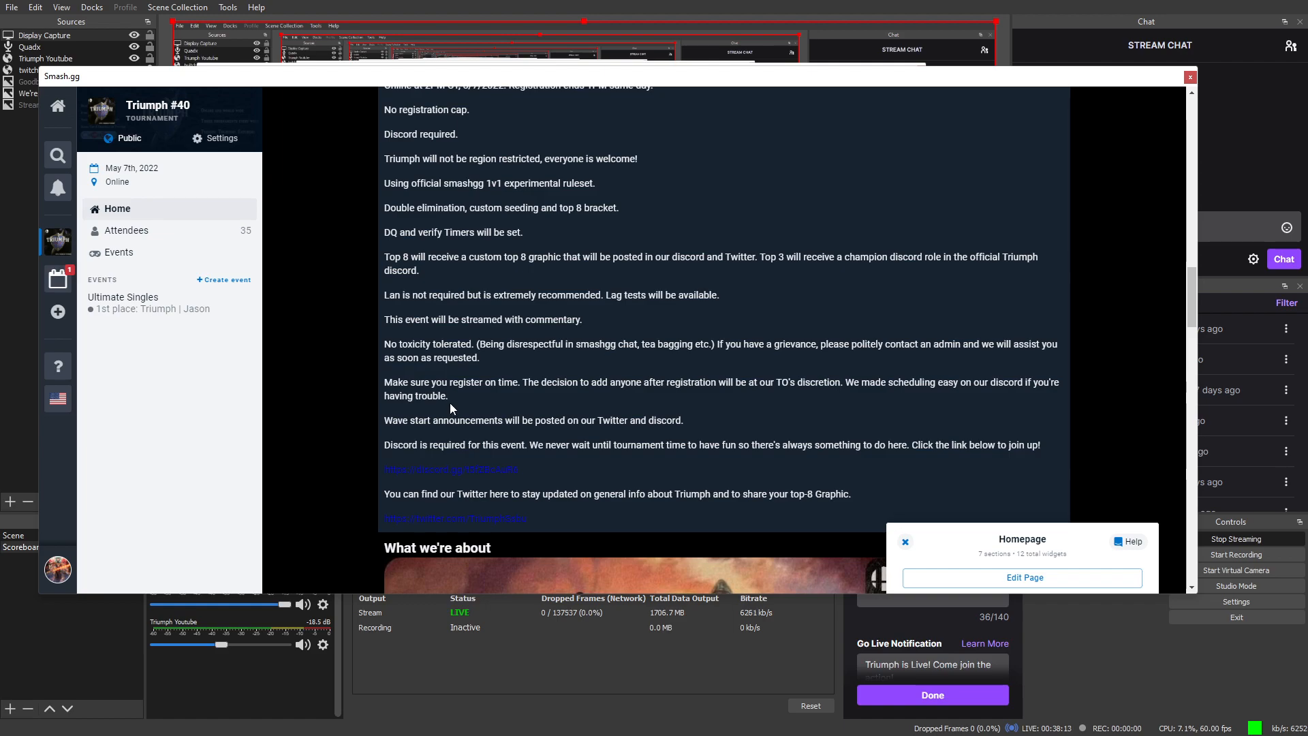
scroll(450, 405, down, 2)
scroll(661, 449, down, 1)
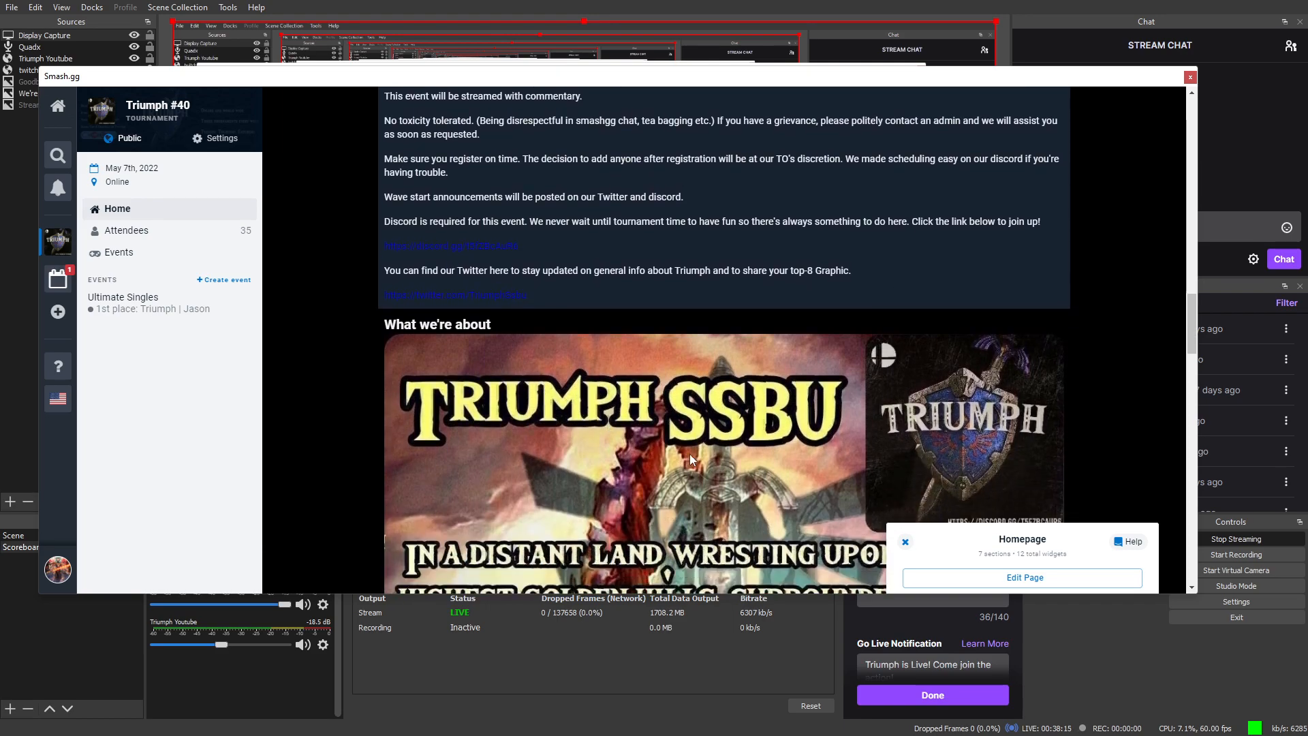
scroll(661, 449, down, 1)
scroll(730, 387, down, 2)
scroll(807, 396, down, 6)
scroll(756, 433, down, 10)
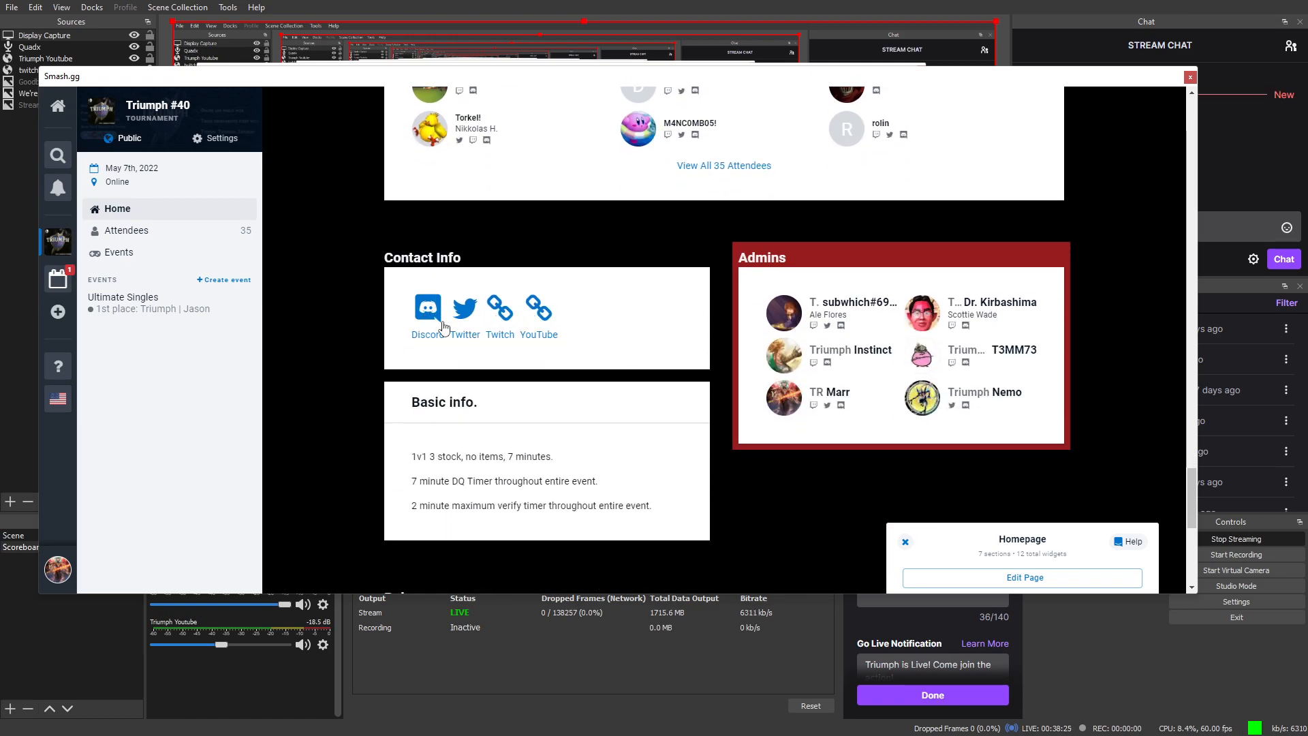
Step: Edit the homepage, review the Discord, Twitter, Twitch and YouTube contact links, then minimize that editor
click(1052, 579)
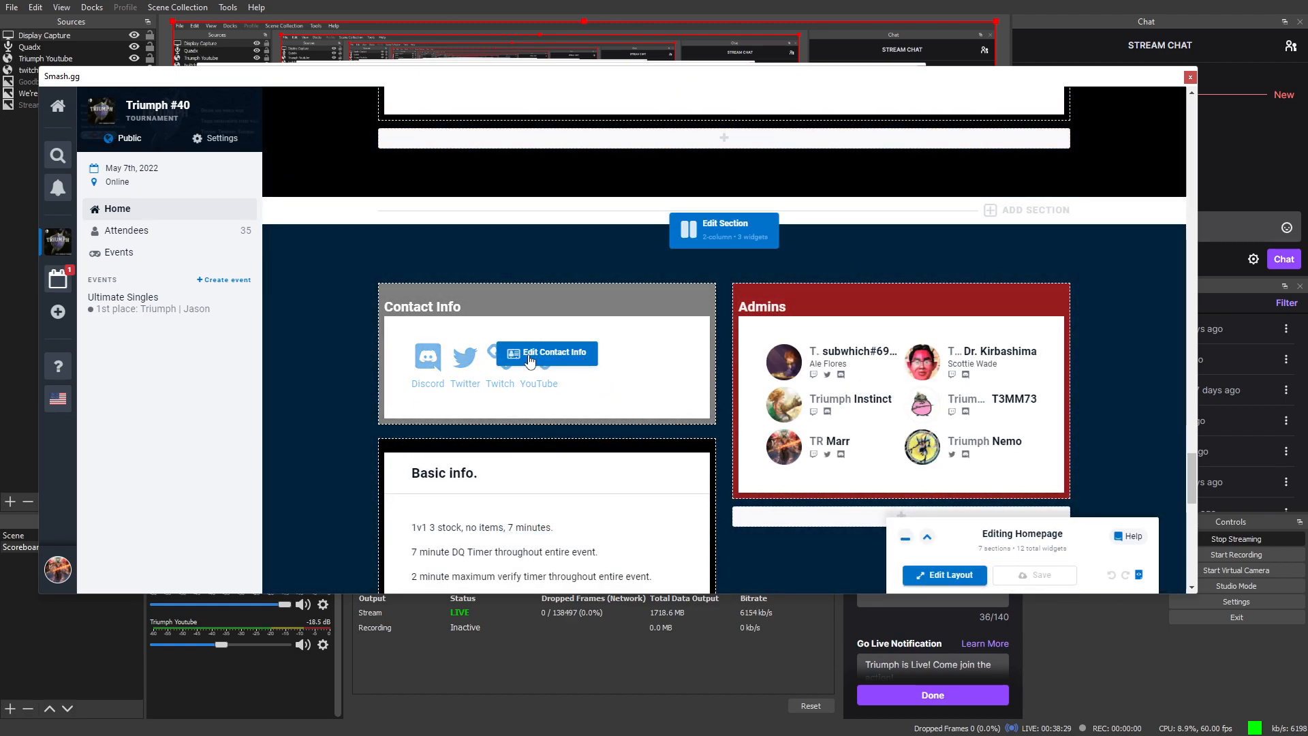
click(531, 354)
scroll(1062, 441, down, 3)
scroll(988, 374, up, 2)
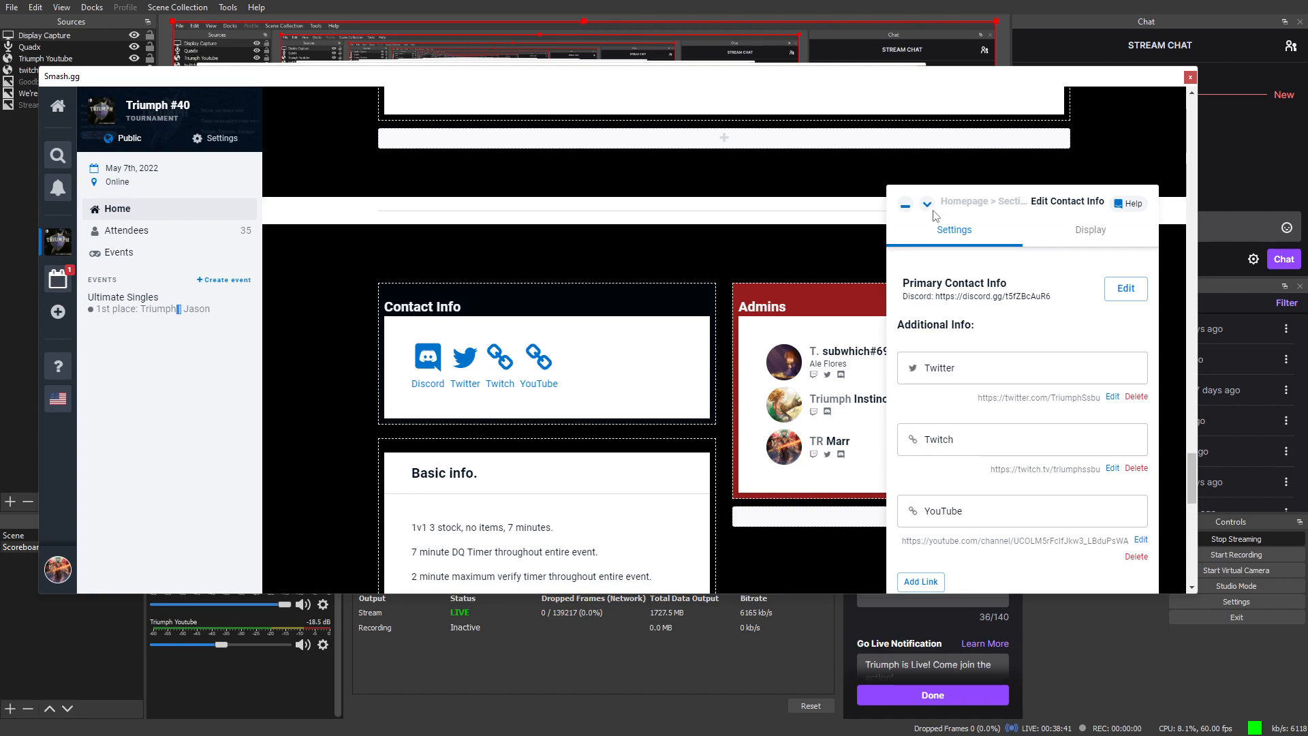
click(926, 206)
scroll(754, 390, down, 3)
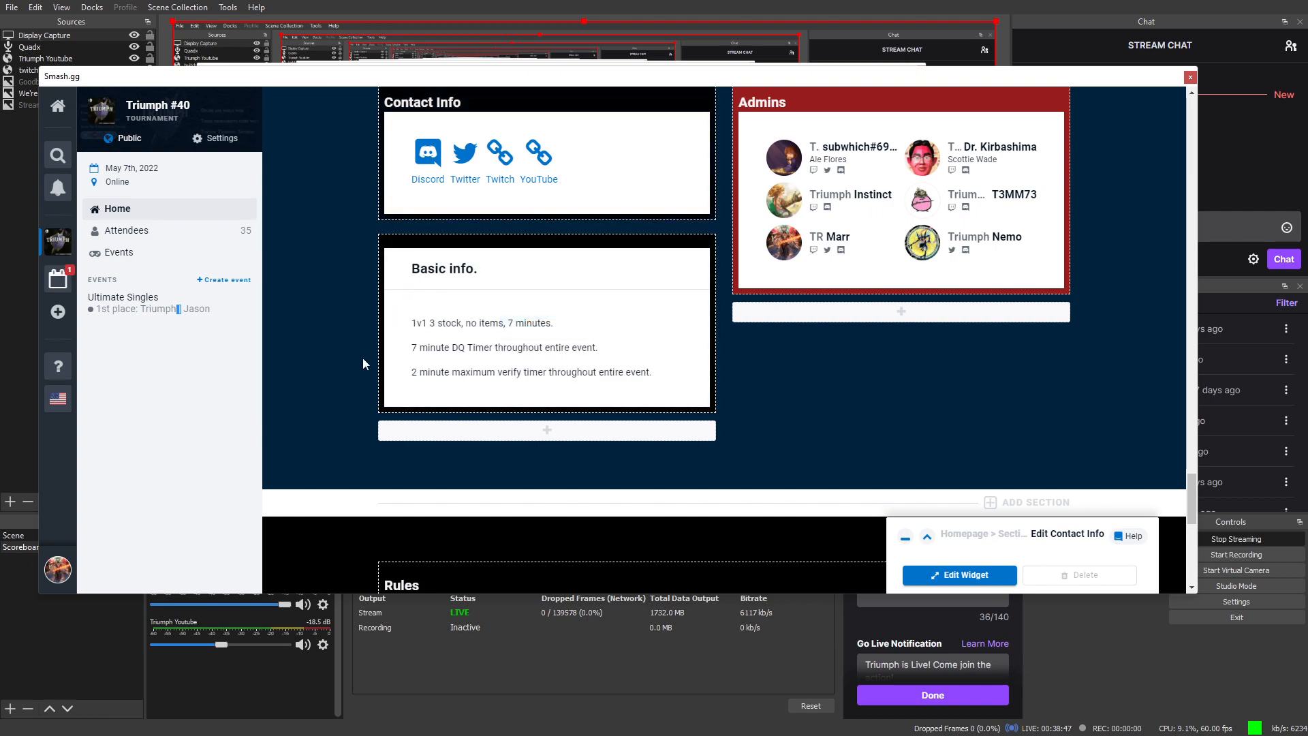
scroll(453, 352, down, 2)
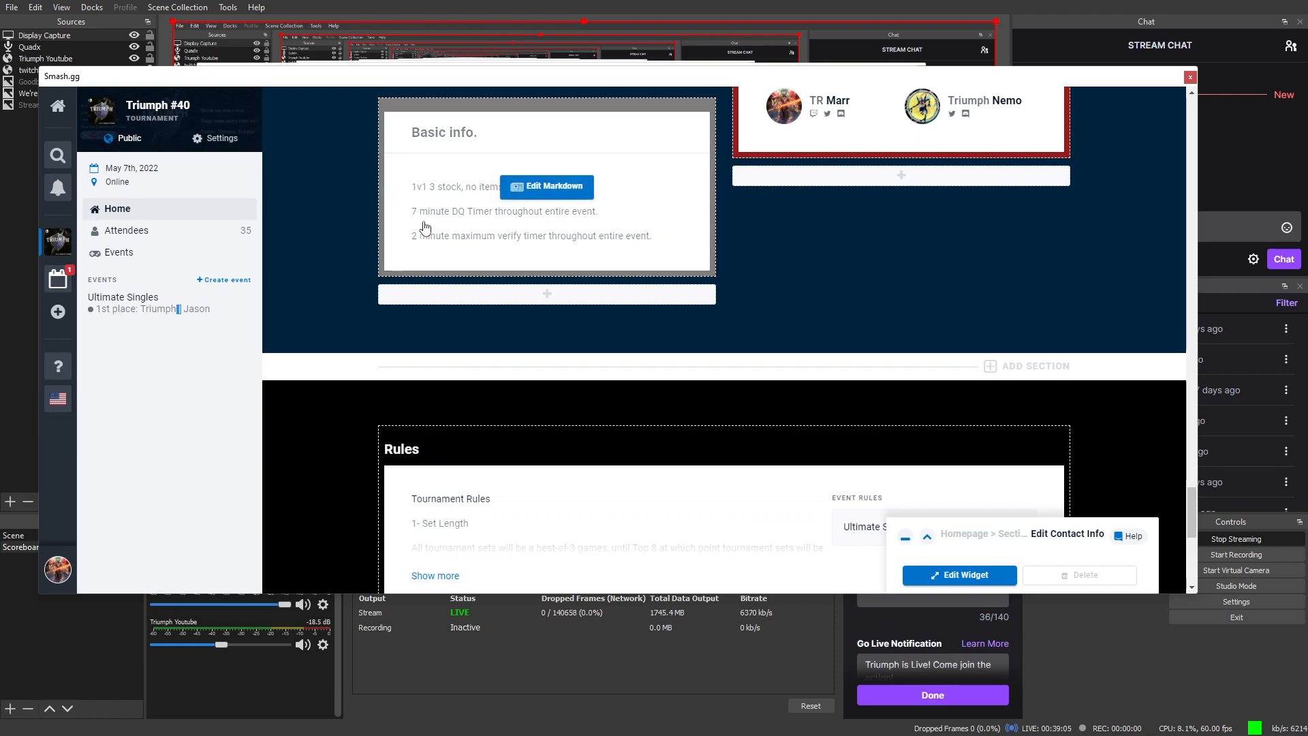
scroll(524, 385, up, 1)
scroll(530, 391, up, 10)
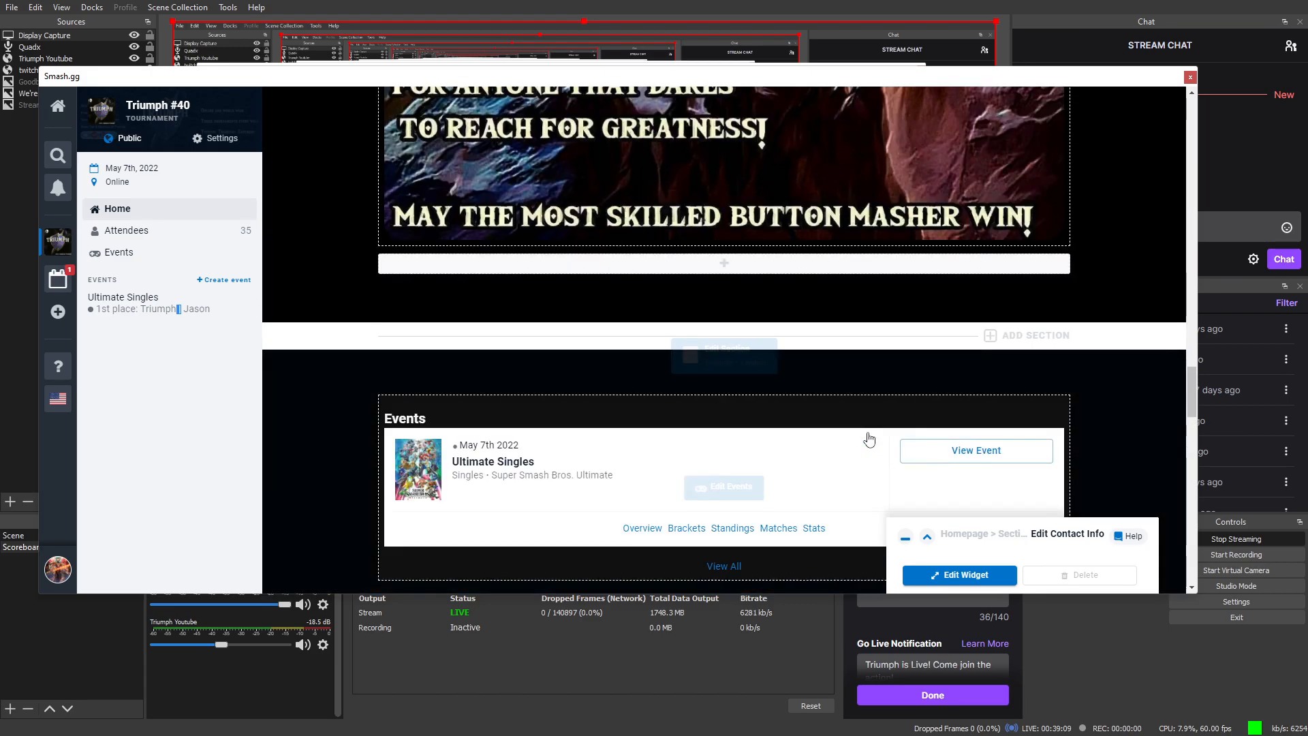
scroll(869, 439, up, 12)
scroll(971, 435, up, 10)
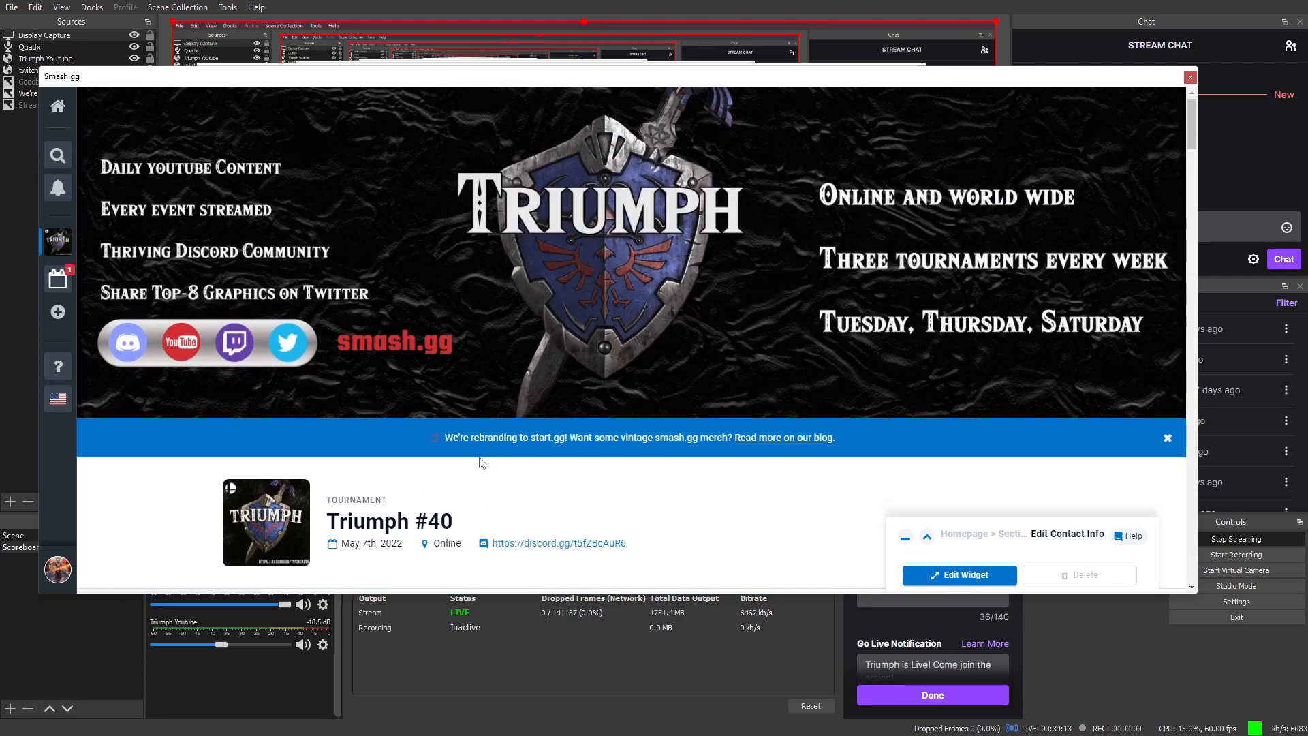
Step: Reopen Triumph #40 Details and scroll past the 05/07/2022 2:00–6:00 pm dates and images to Tournament Rules
scroll(481, 462, down, 2)
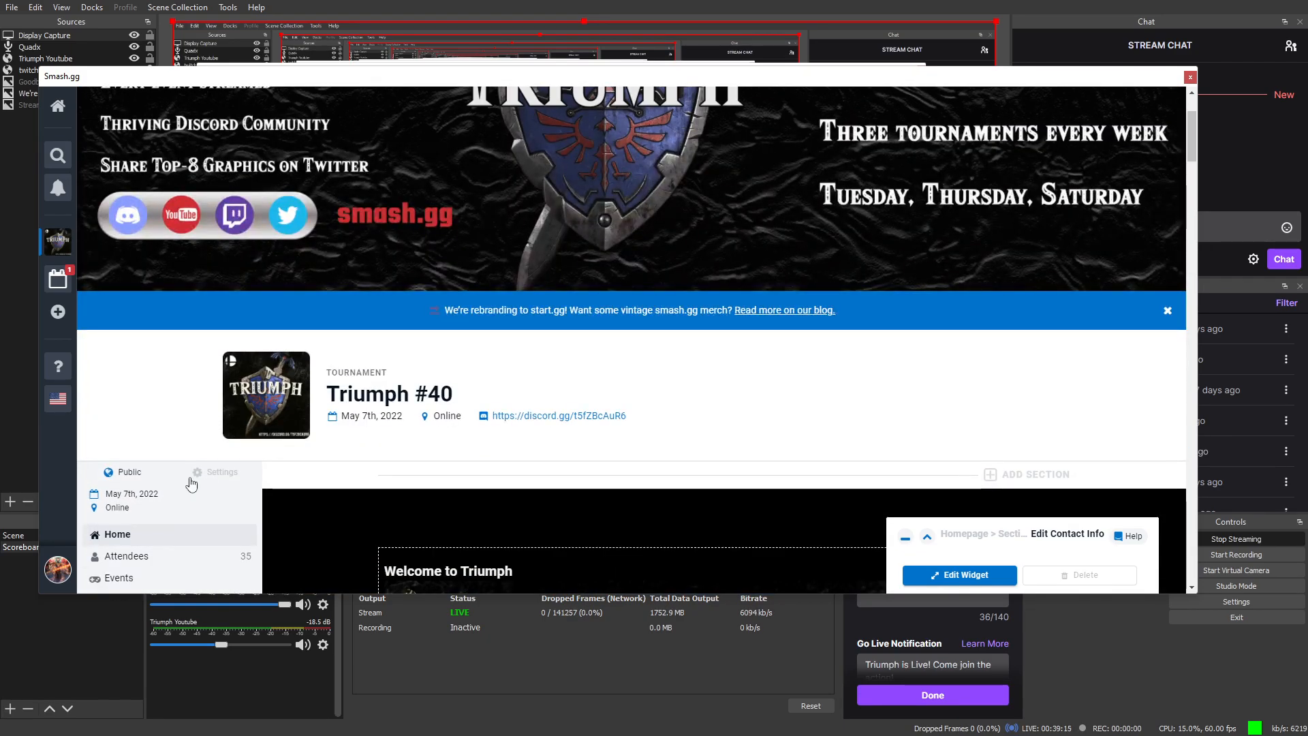
scroll(286, 491, down, 2)
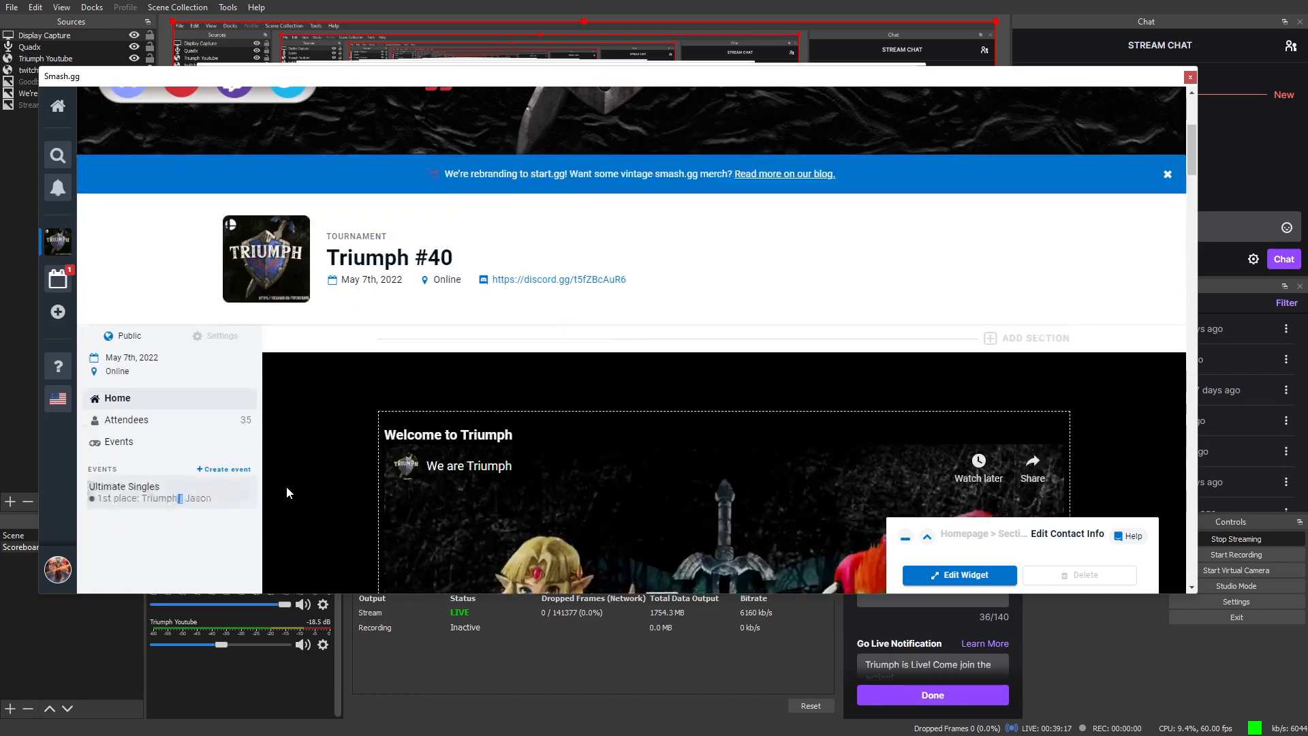
scroll(287, 488, down, 1)
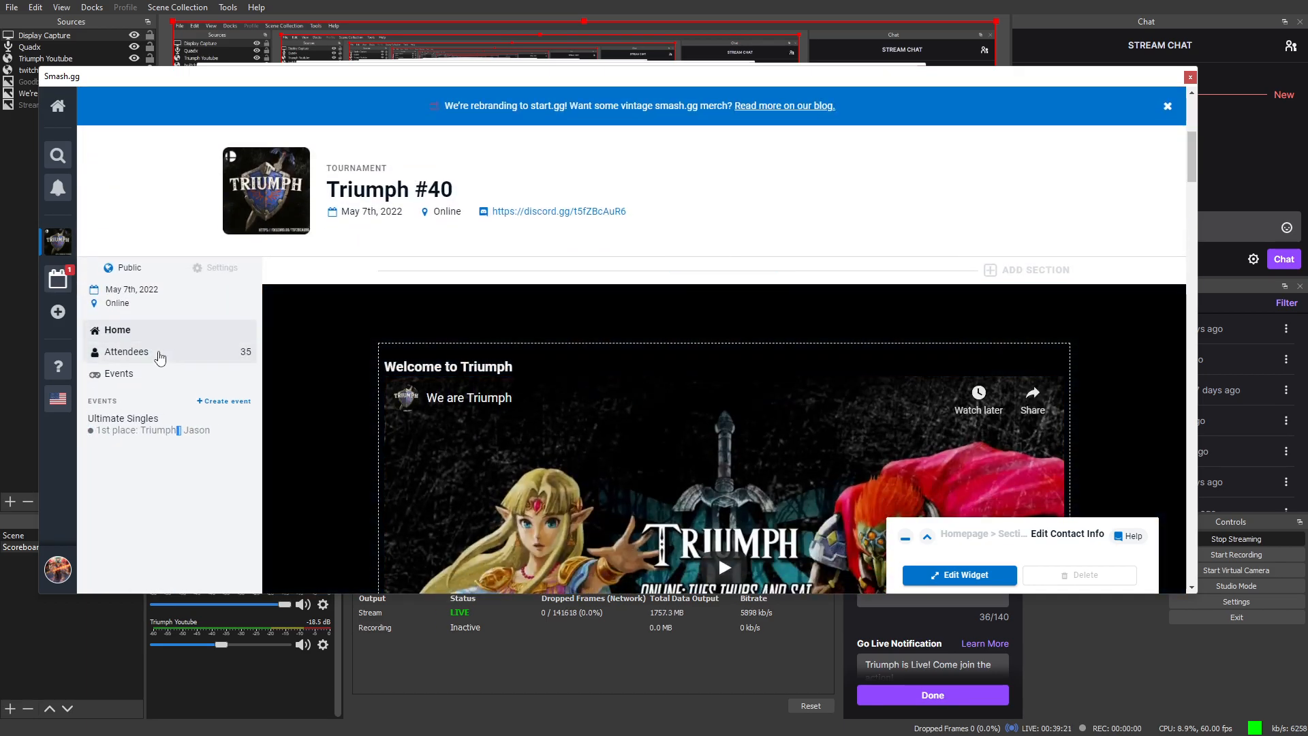
click(220, 268)
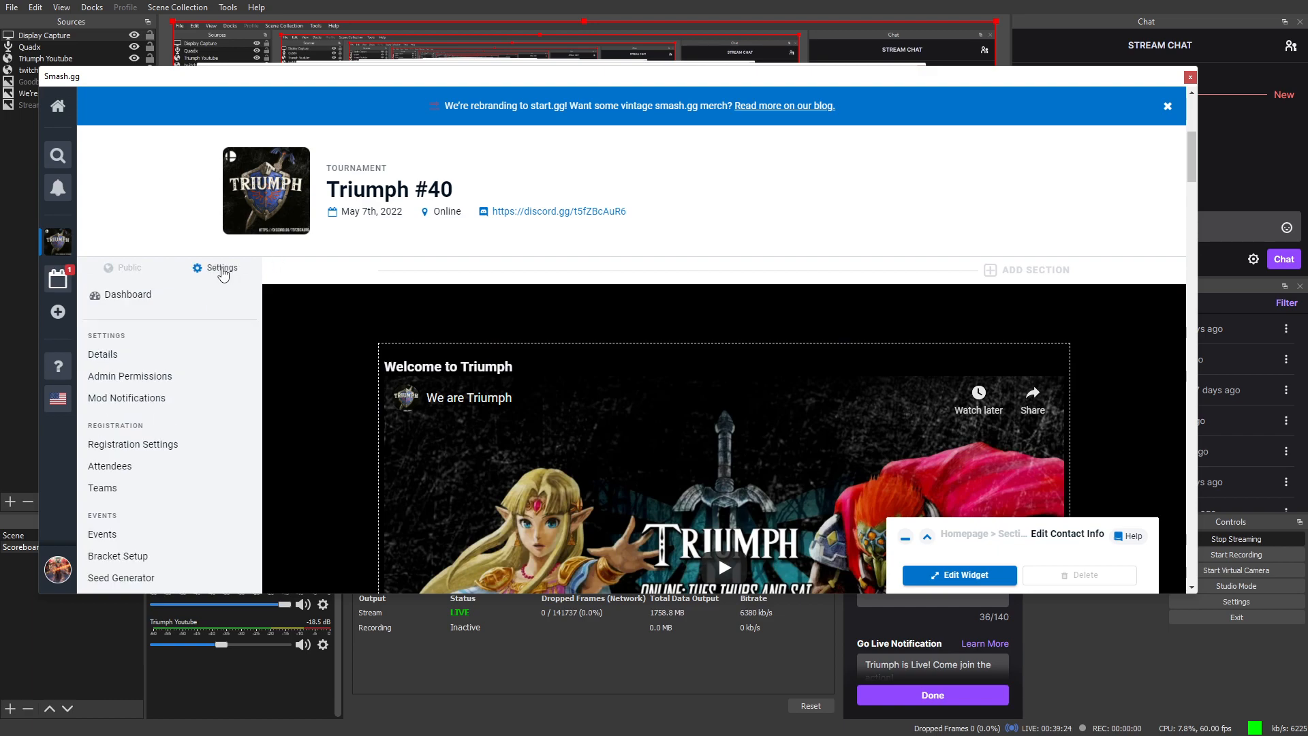
click(131, 355)
click(632, 370)
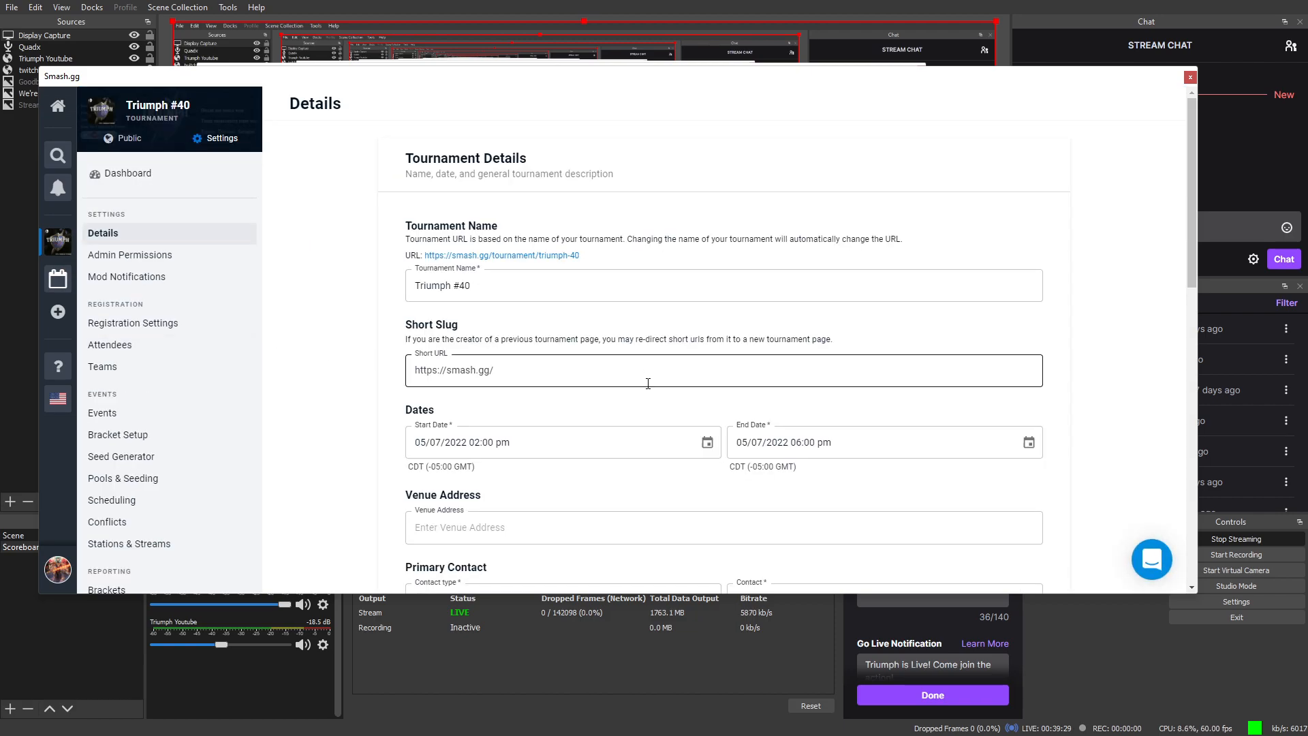
scroll(648, 384, down, 2)
click(650, 394)
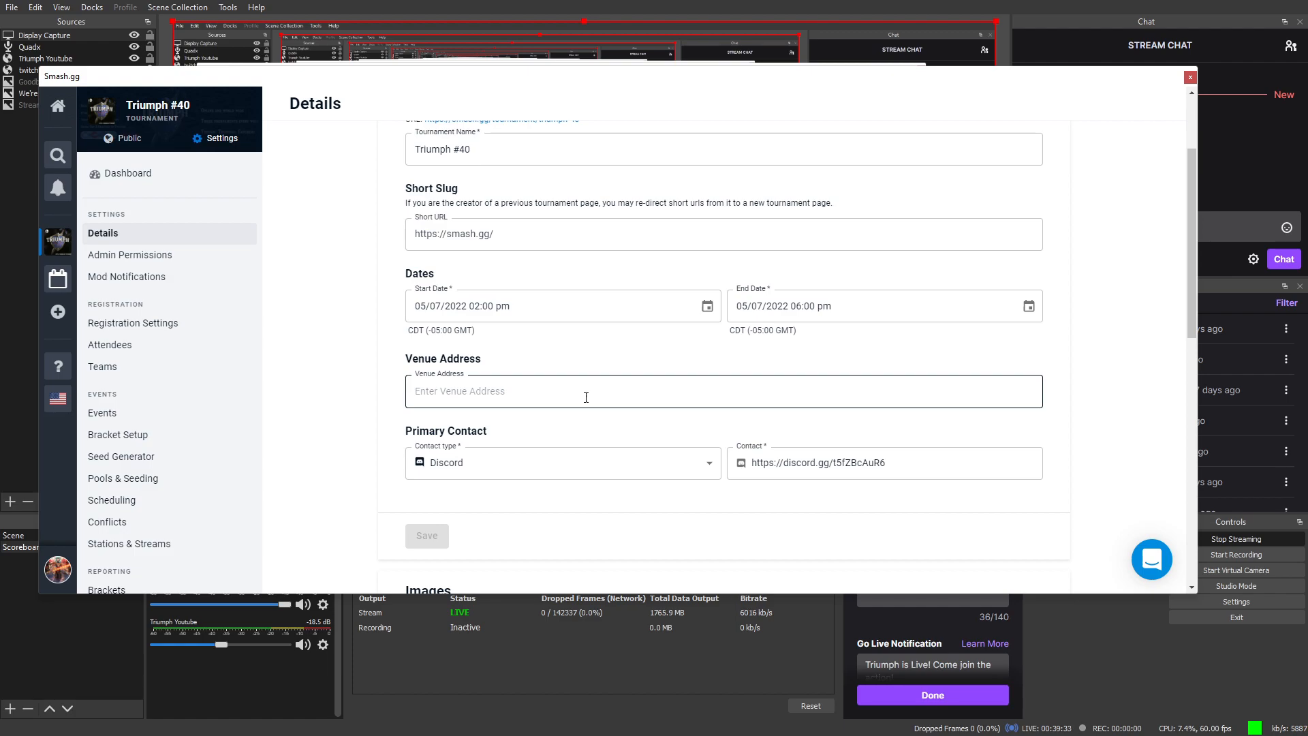
scroll(603, 409, down, 2)
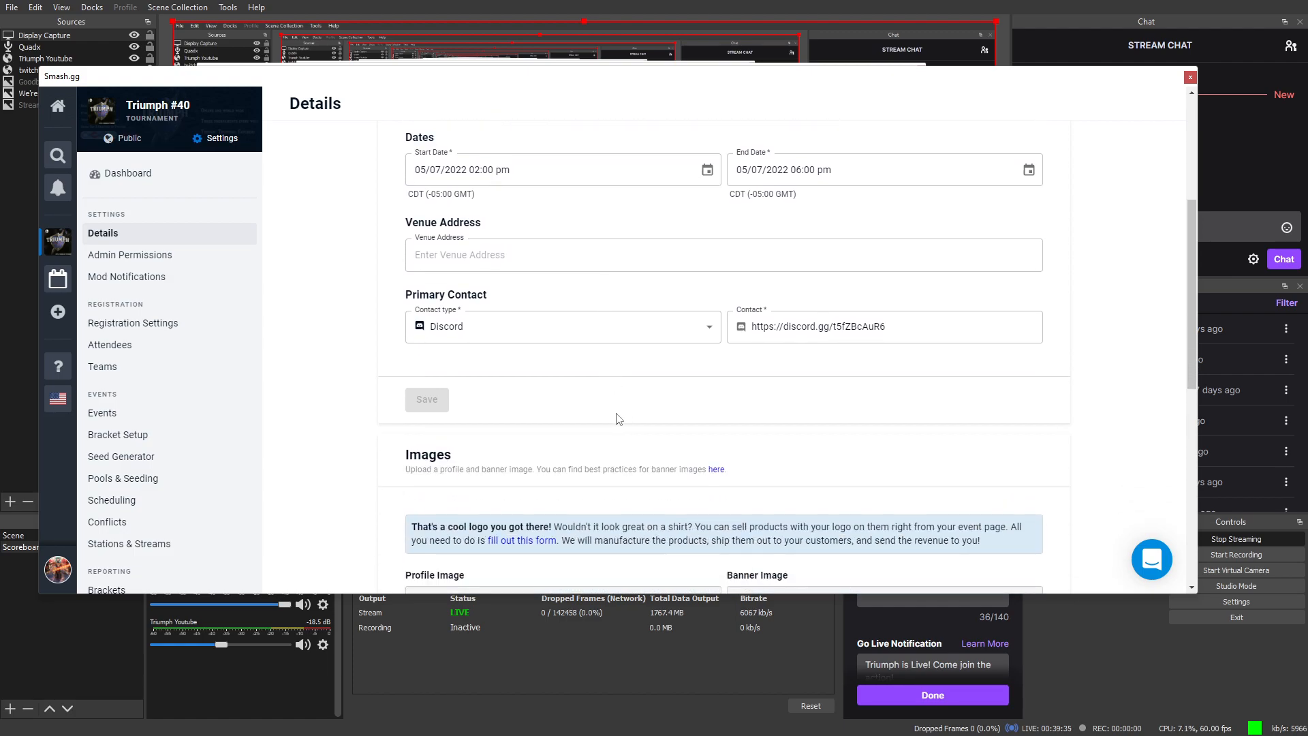
scroll(637, 429, down, 5)
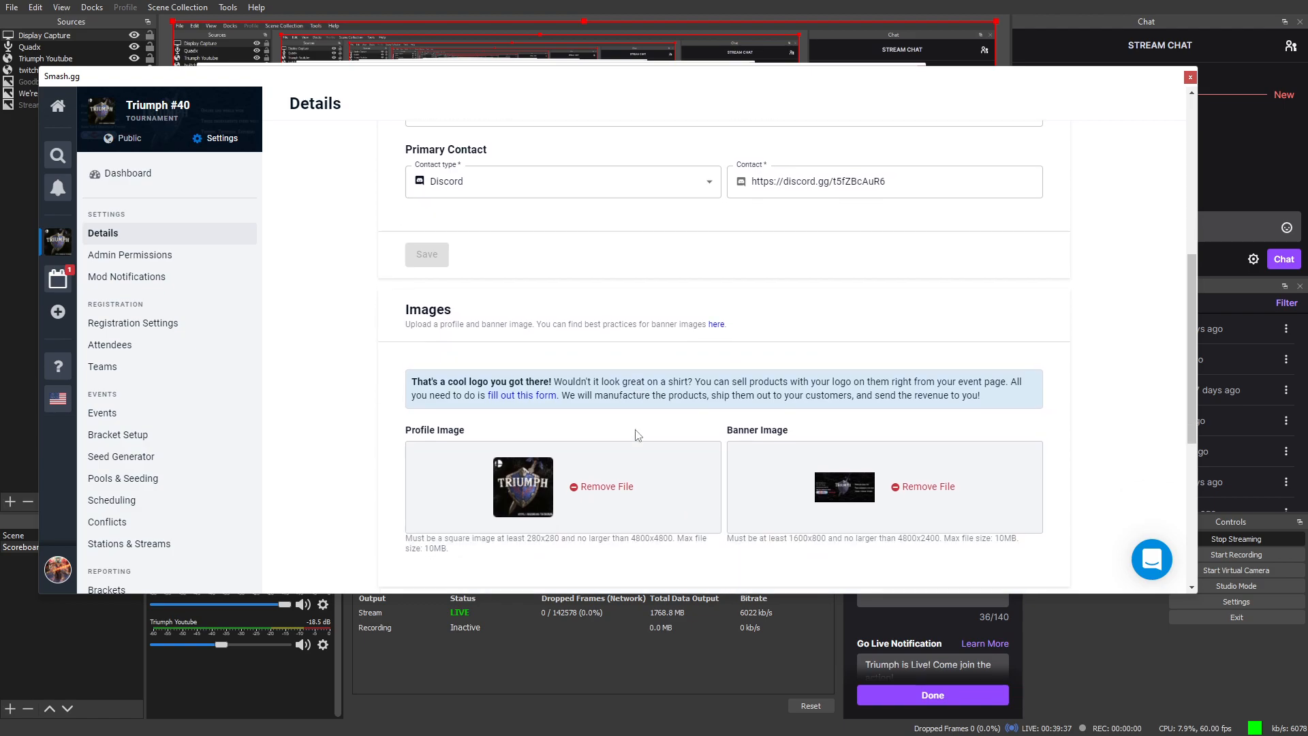
scroll(638, 434, down, 2)
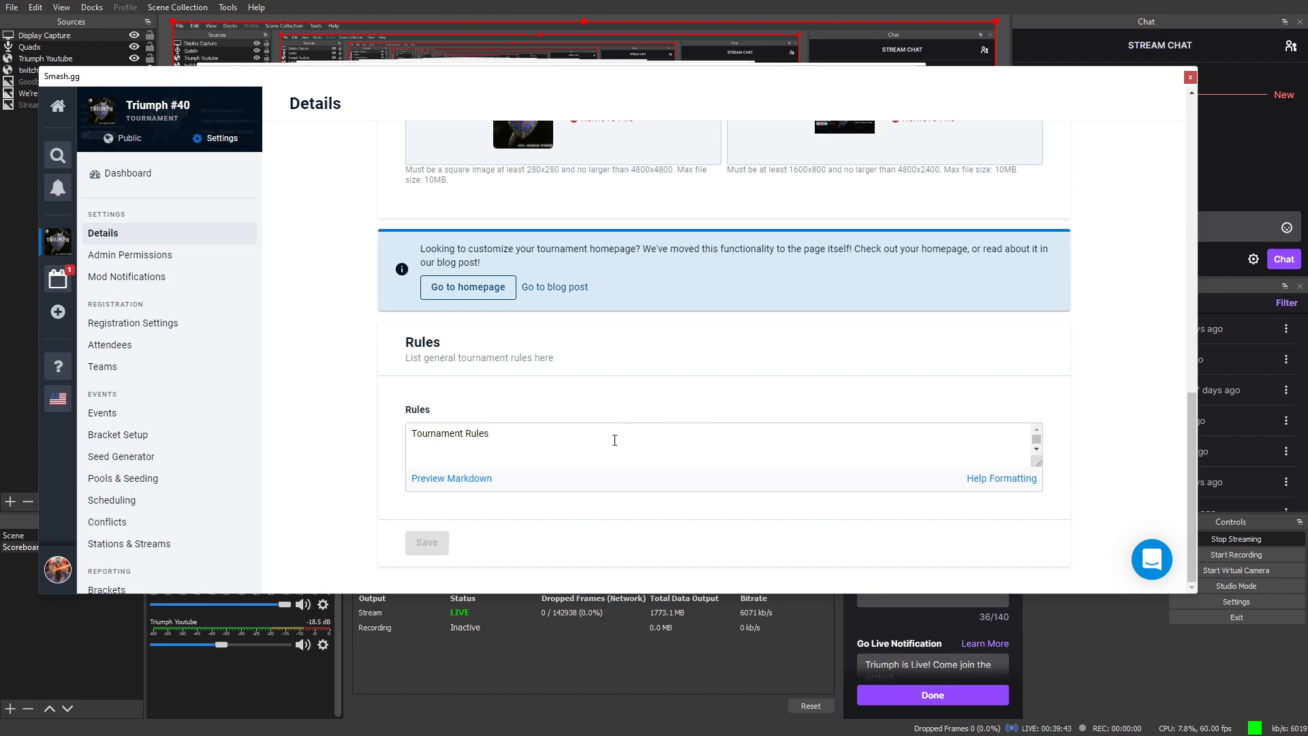
Step: Paste the full tournament rules into the Rules field, from Set Length onward, and preview them as Markdown
click(614, 440)
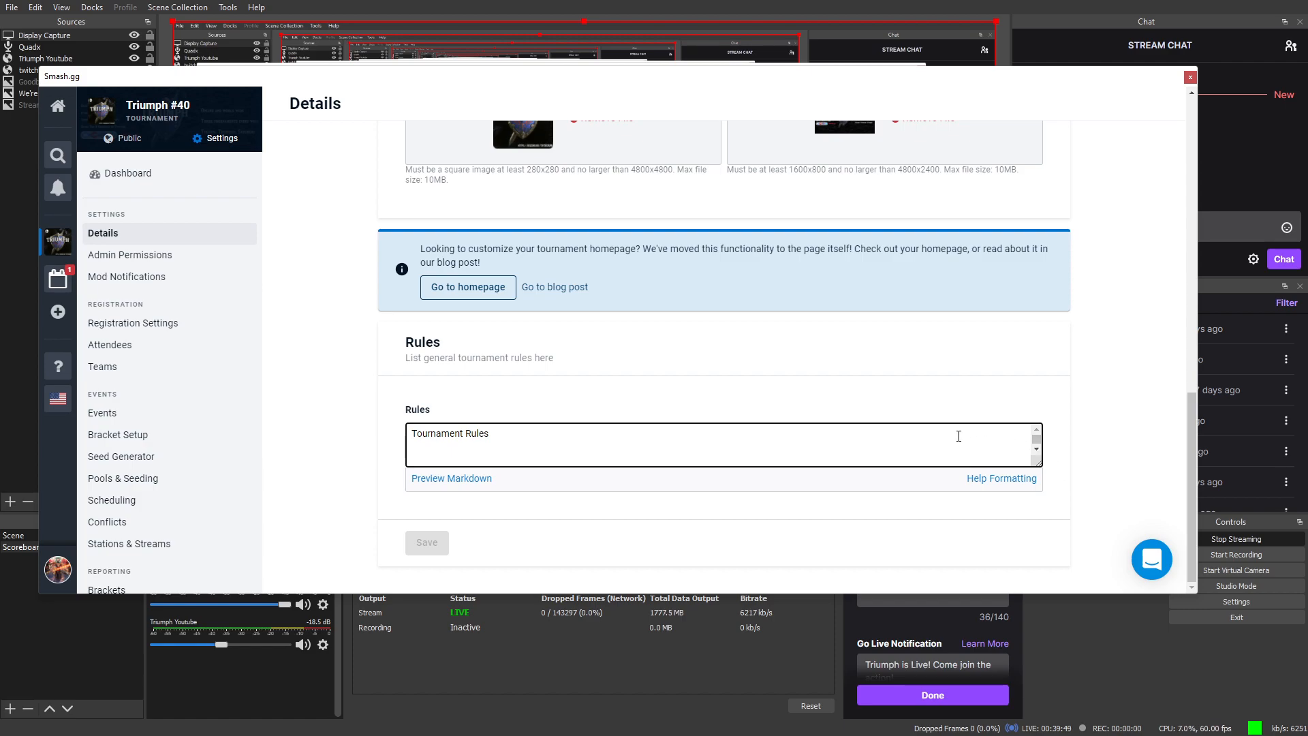
key(ctrl+v)
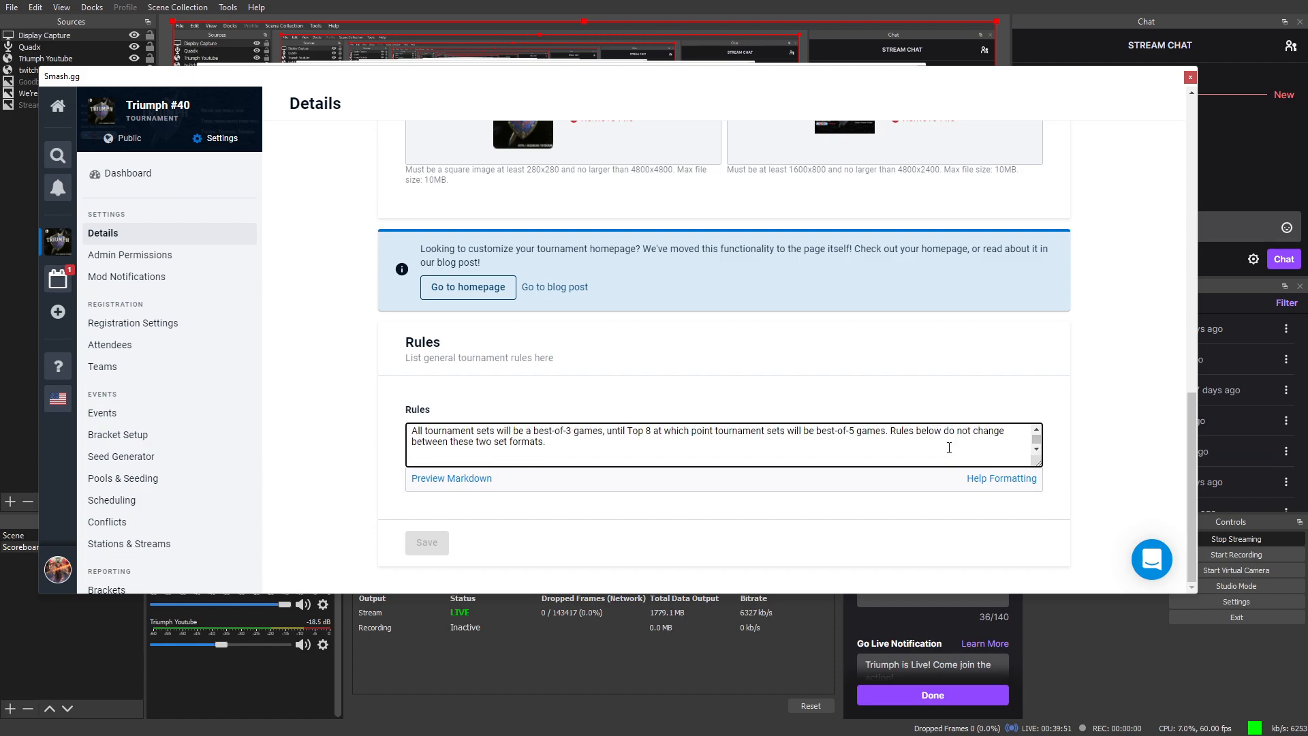
scroll(955, 443, up, 10)
scroll(512, 453, down, 3)
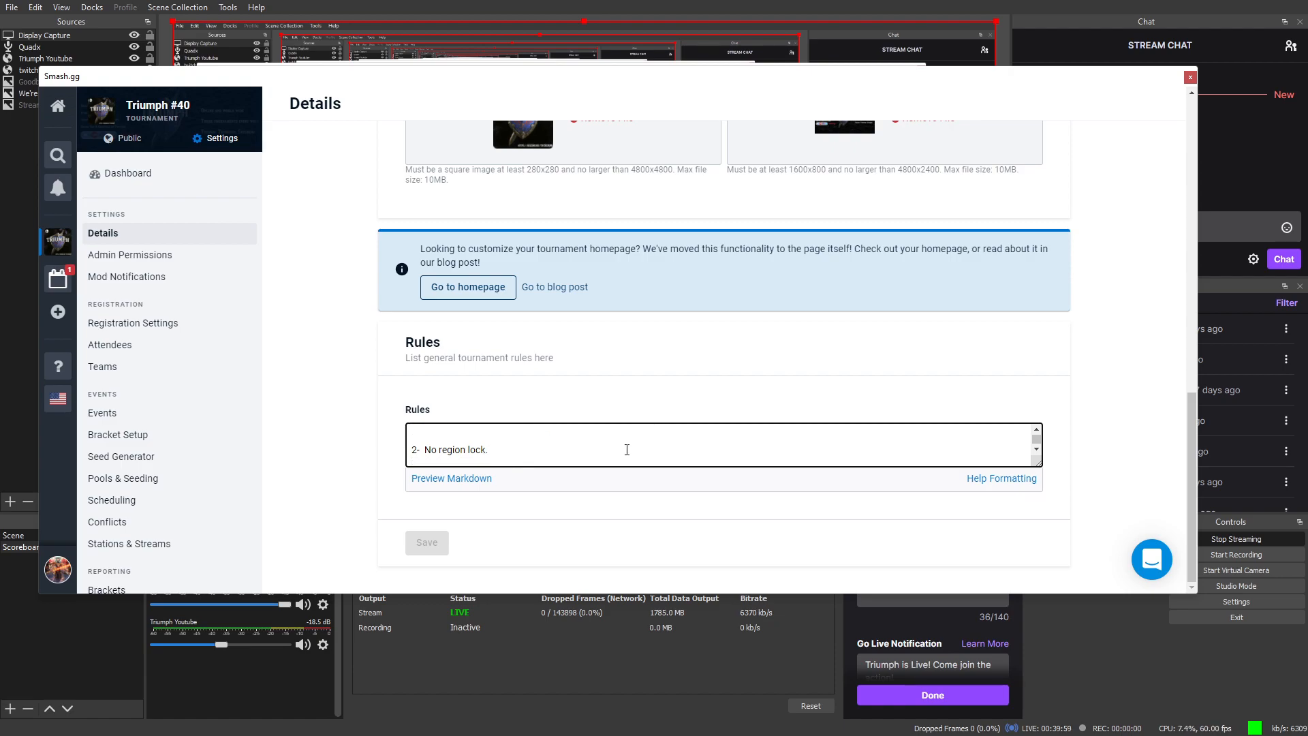
click(452, 479)
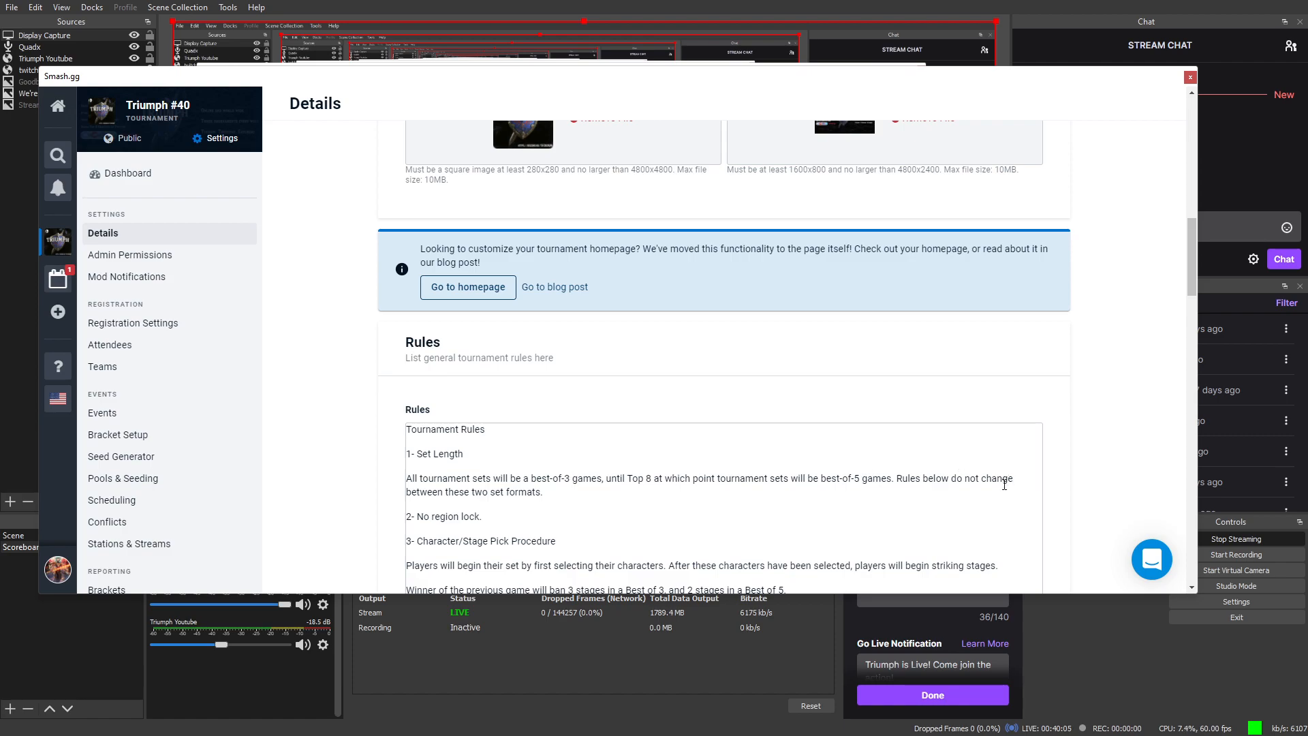
Step: Scroll through the 22 numbered rule sections, down to the Glitch and Mii Fighter Clauses, and back up
scroll(1005, 482, down, 3)
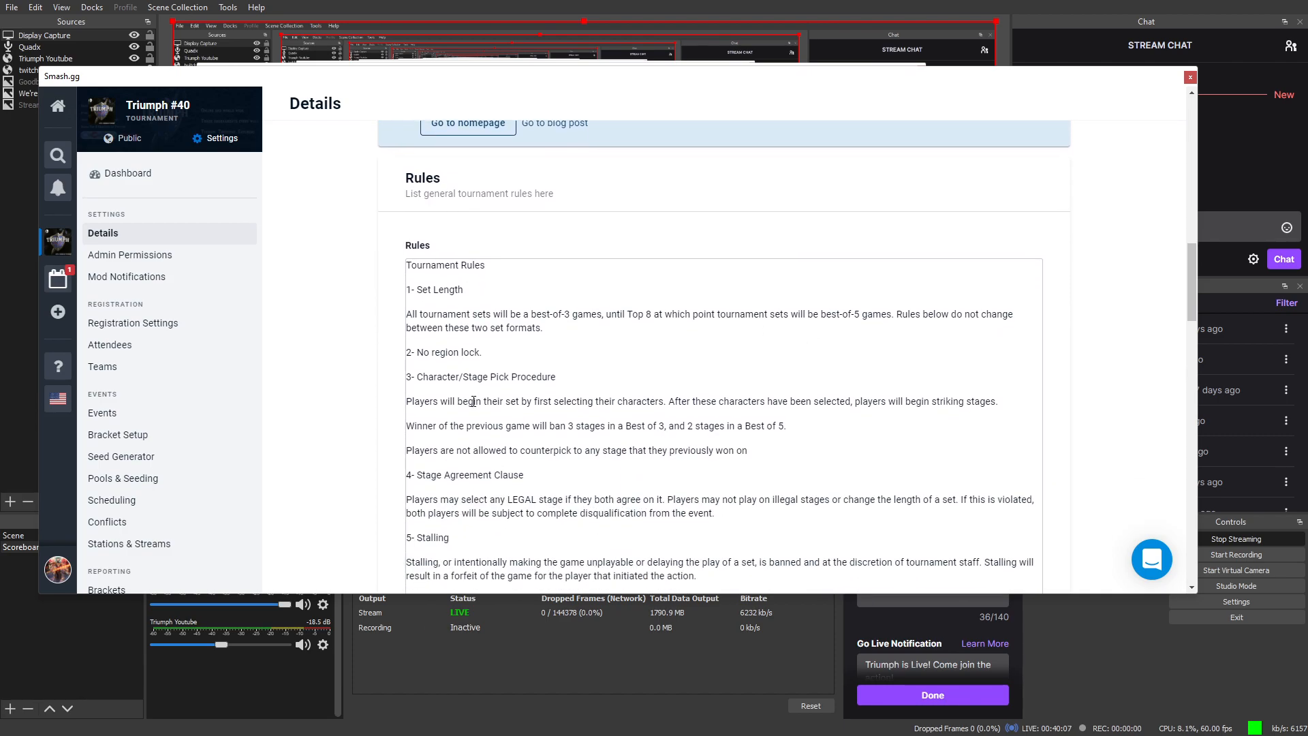
scroll(474, 401, down, 1)
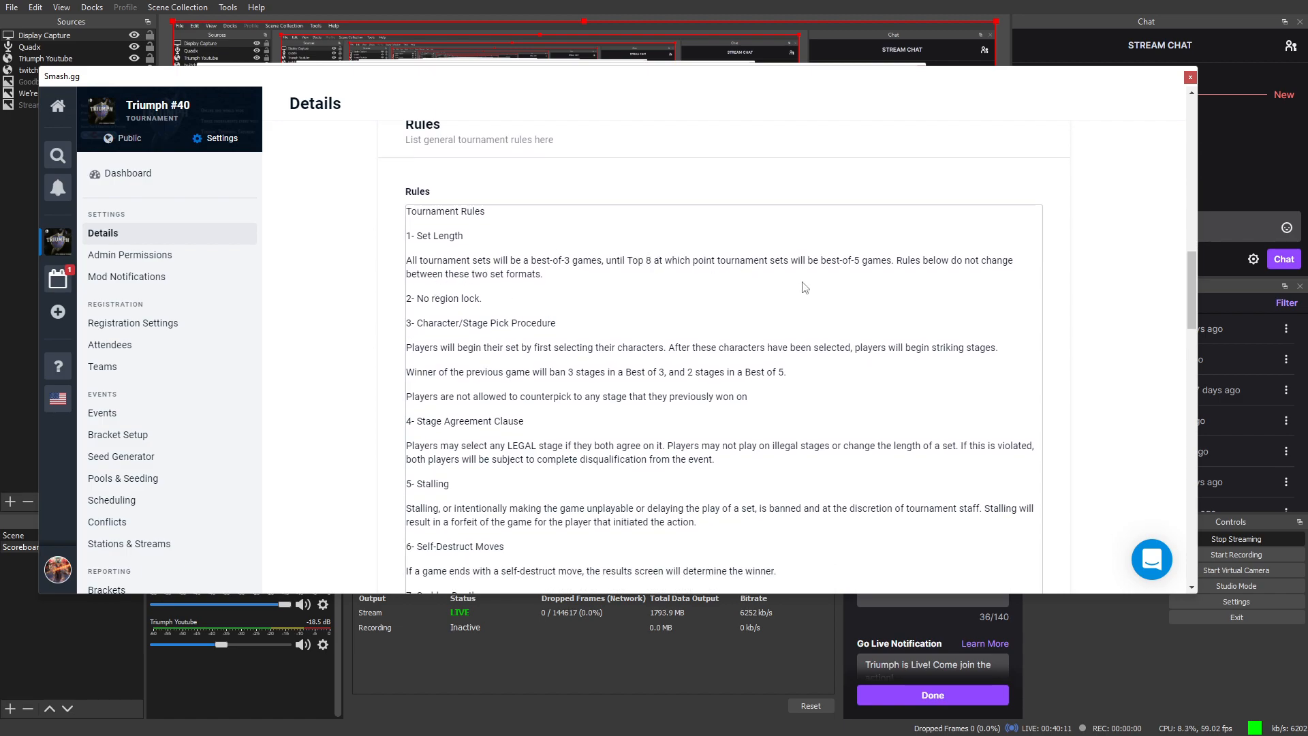
scroll(637, 290, down, 1)
scroll(637, 289, down, 5)
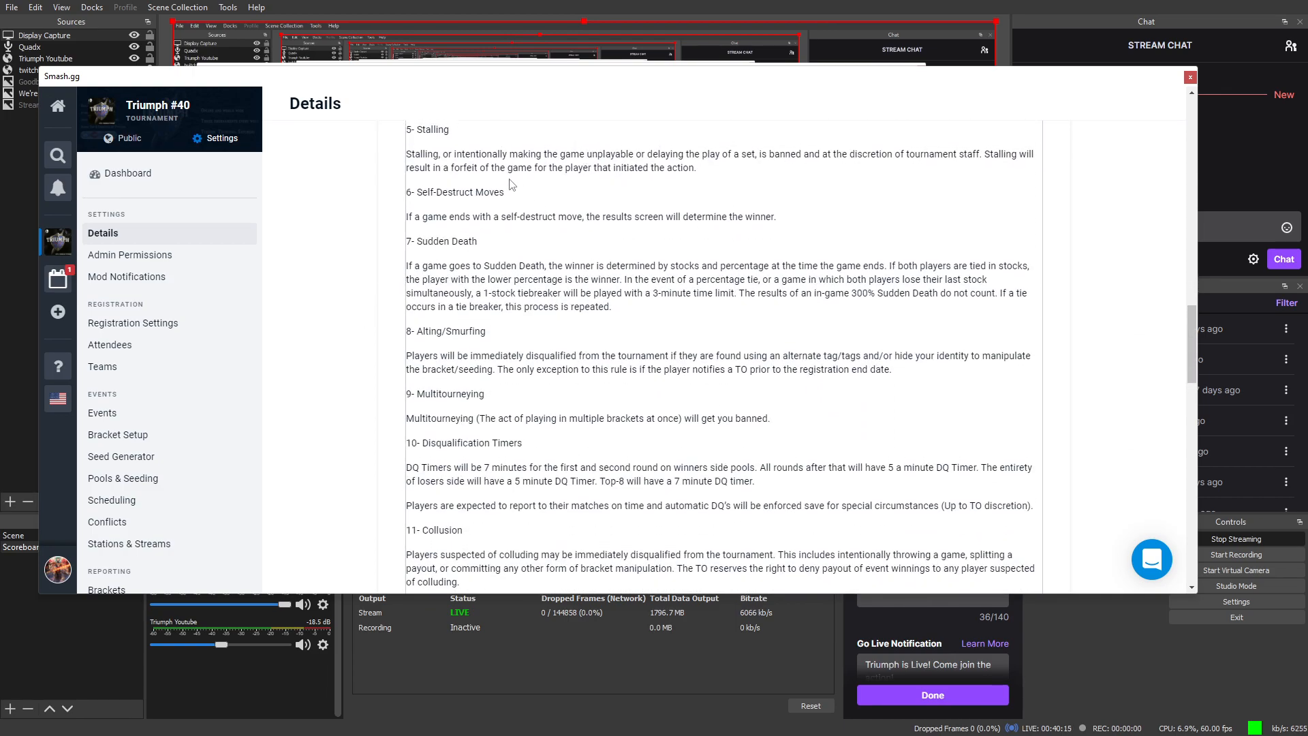
scroll(516, 182, up, 1)
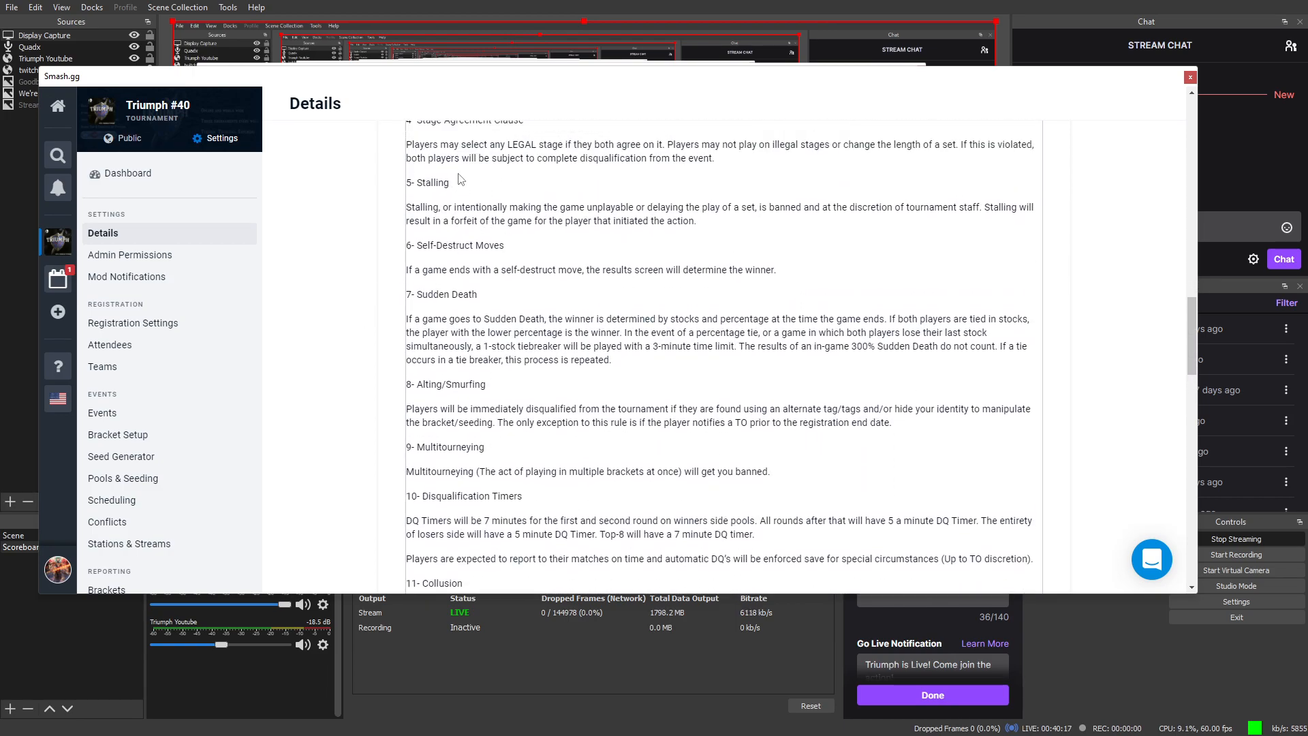
scroll(460, 177, up, 2)
scroll(523, 243, down, 12)
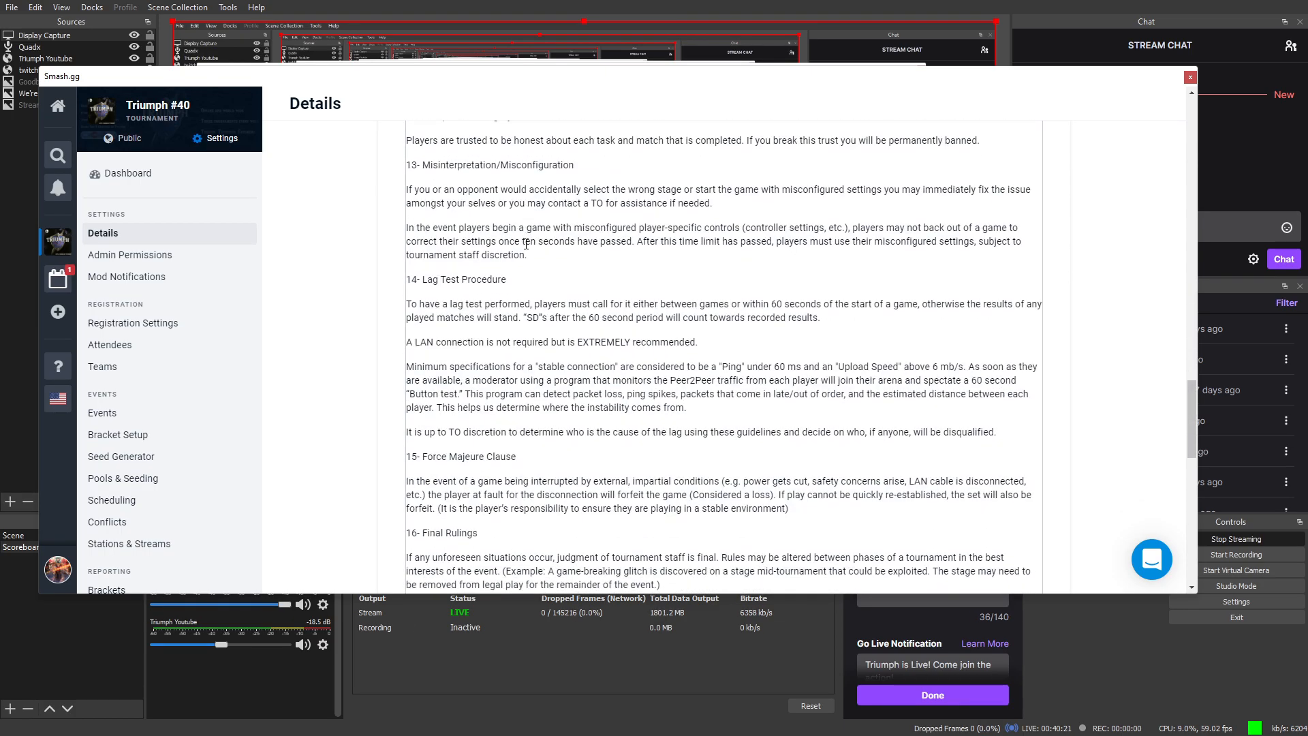
scroll(525, 243, down, 11)
scroll(533, 252, down, 4)
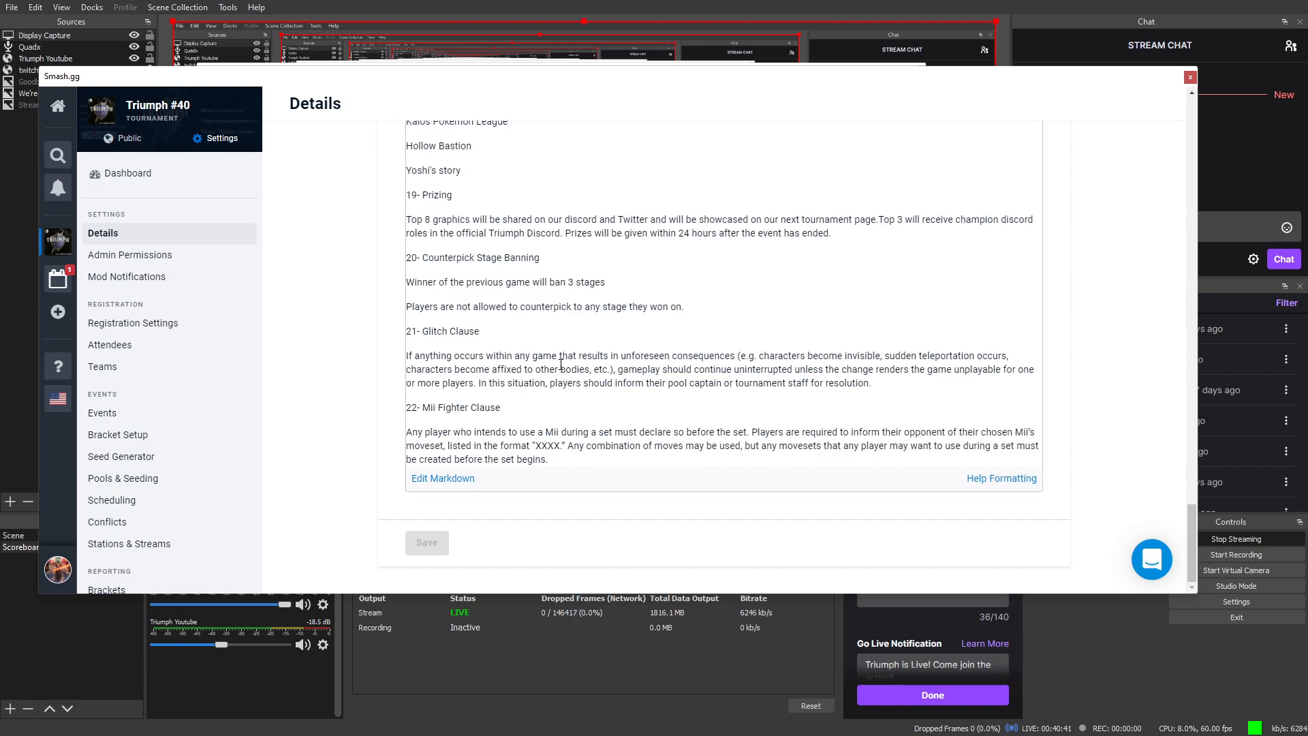
scroll(497, 402, up, 1)
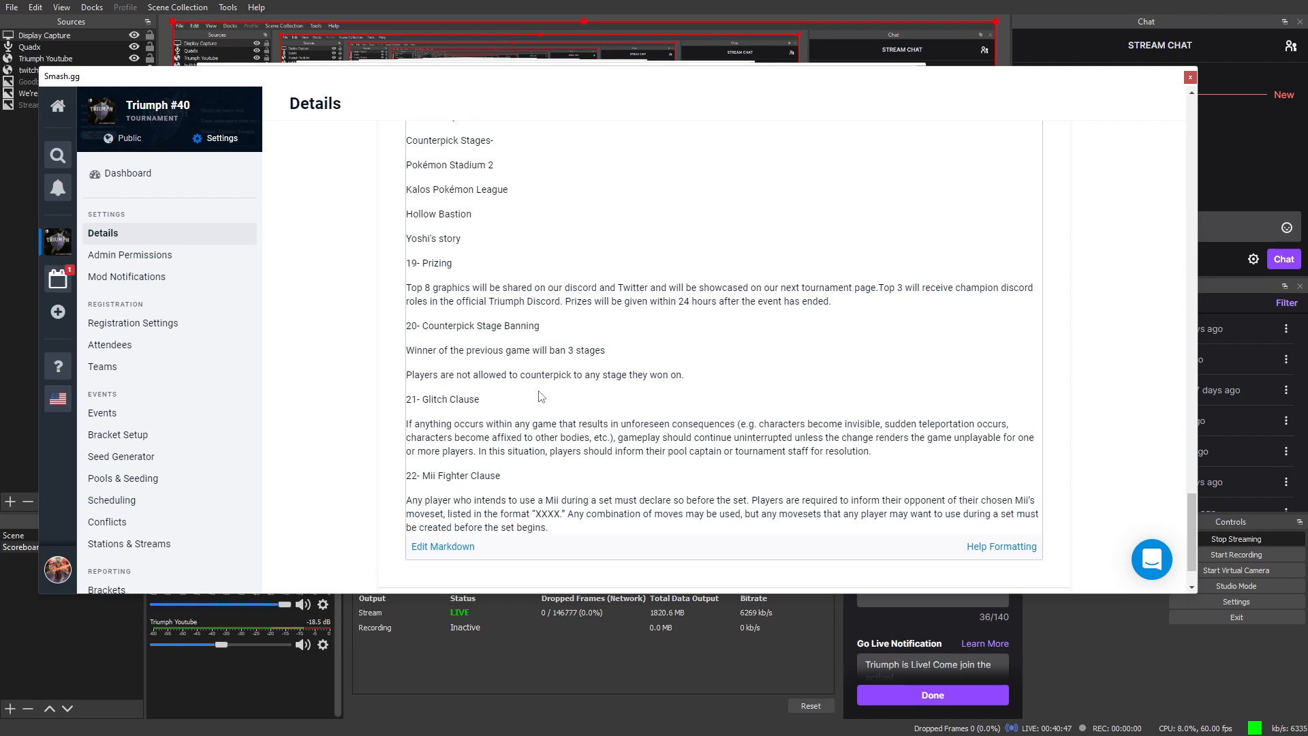
scroll(535, 392, up, 1)
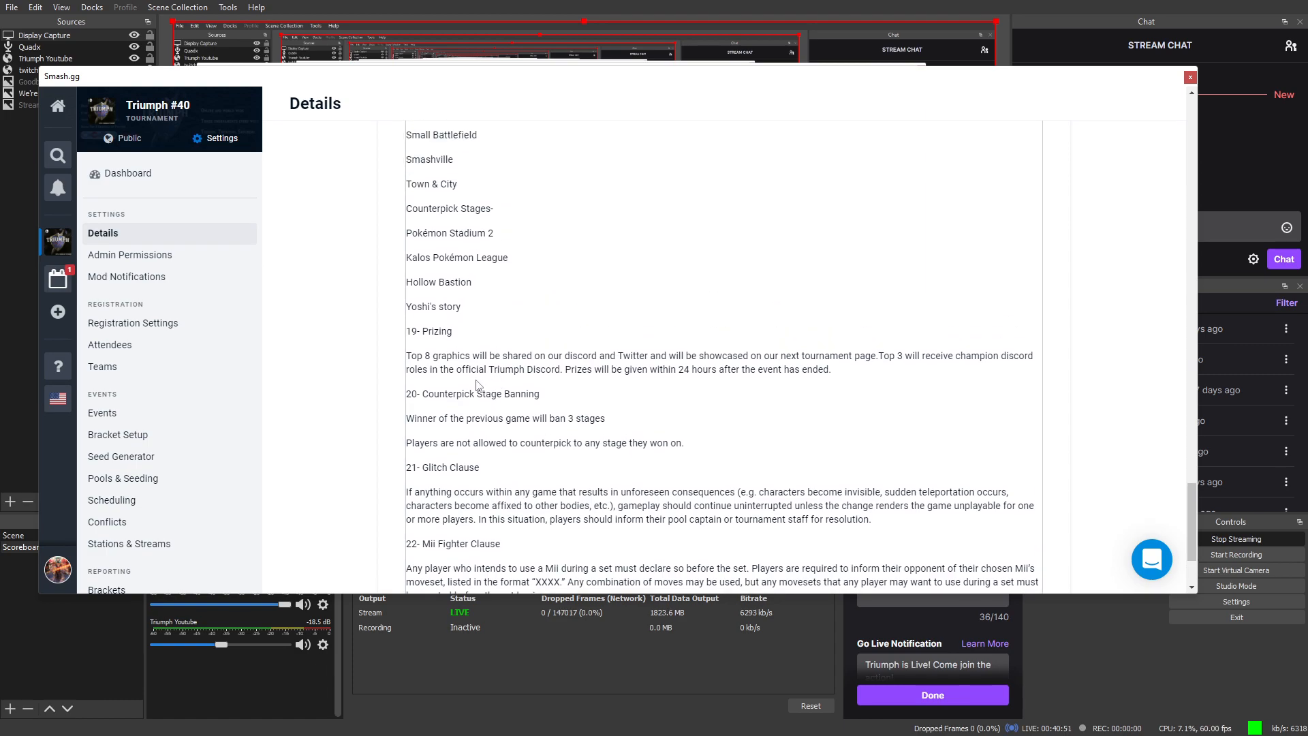
scroll(475, 381, up, 4)
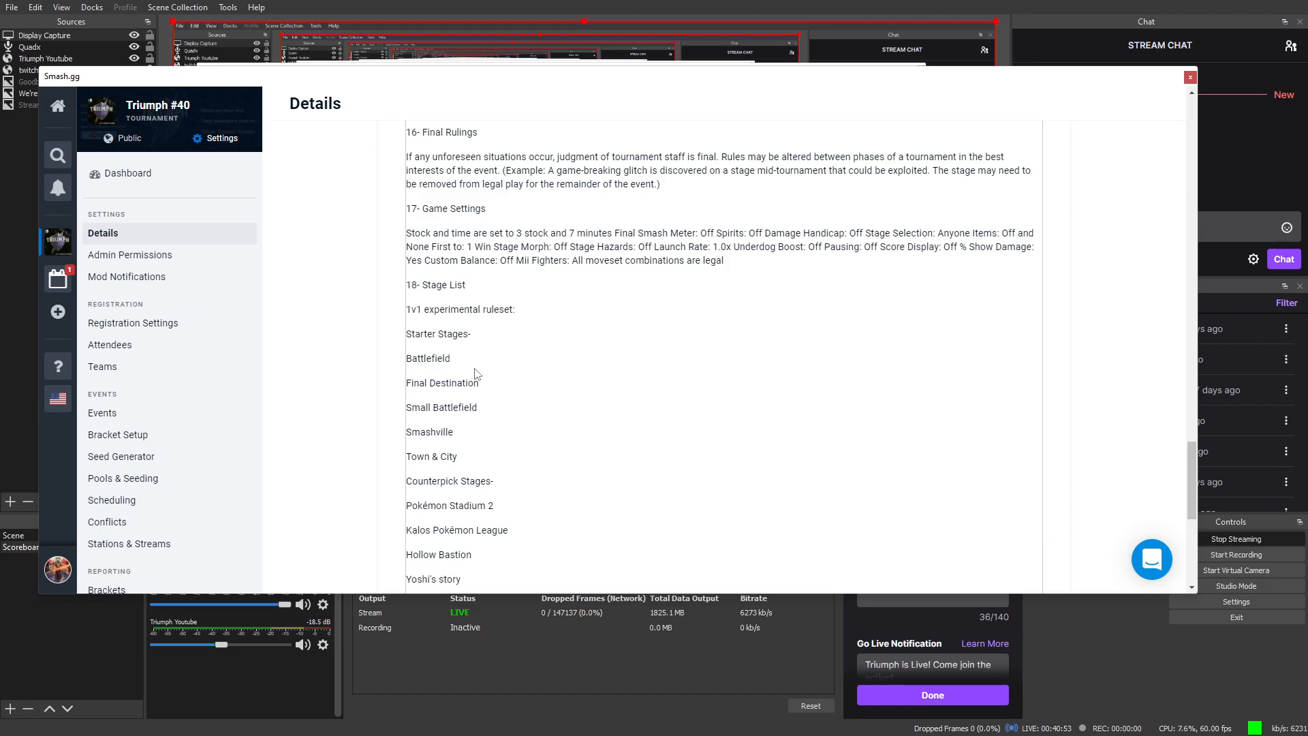
scroll(477, 371, up, 3)
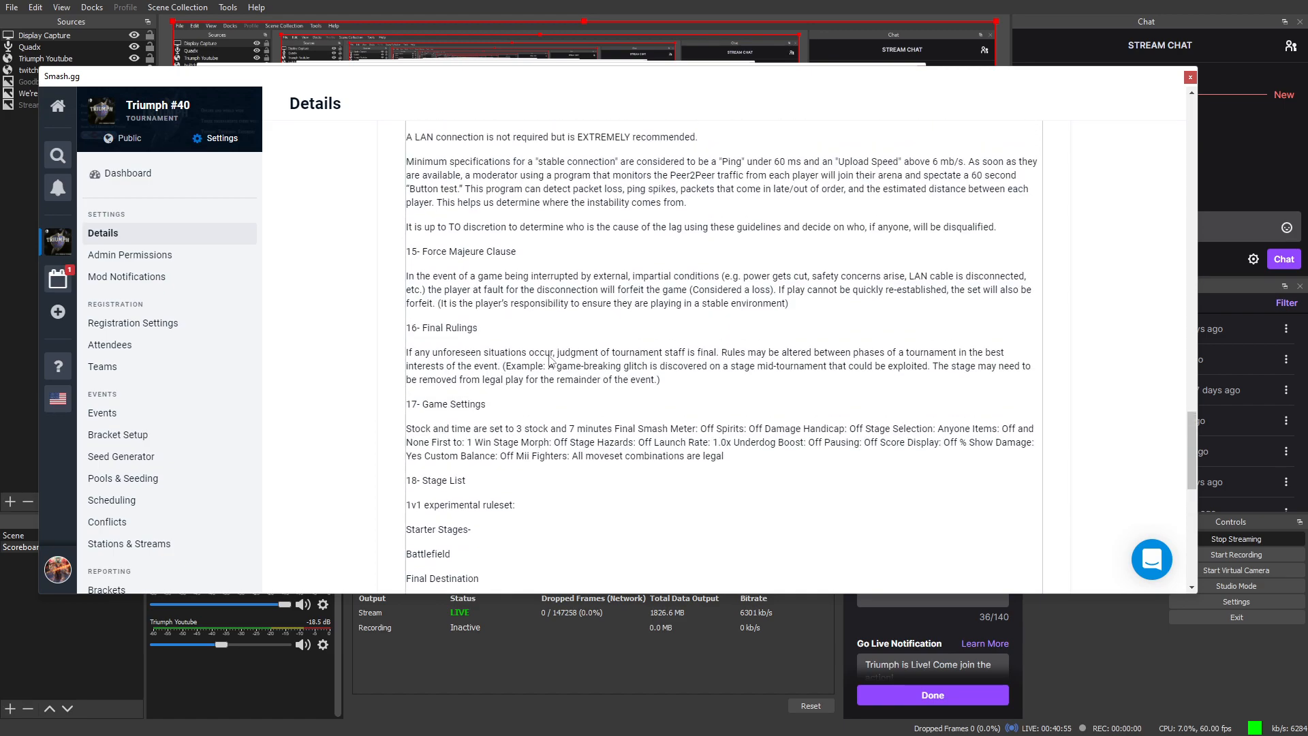
scroll(551, 361, up, 3)
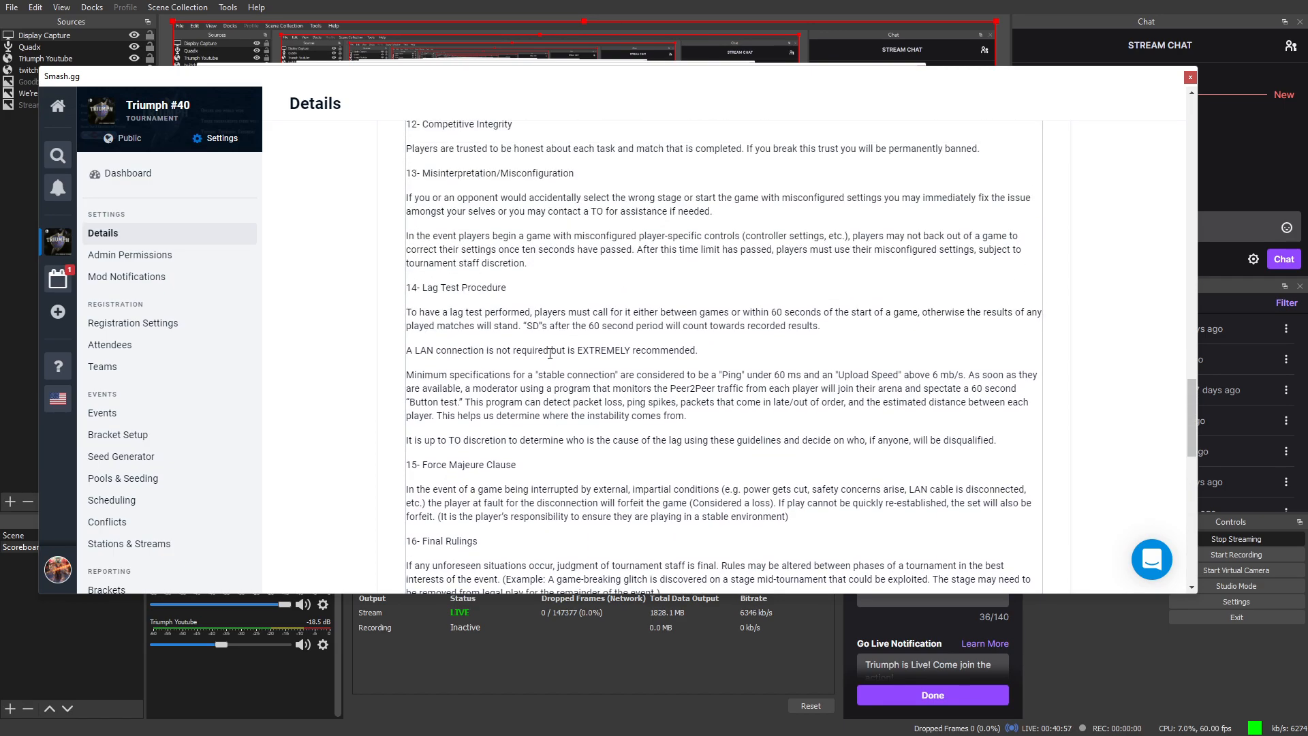
scroll(550, 354, up, 4)
scroll(545, 355, up, 4)
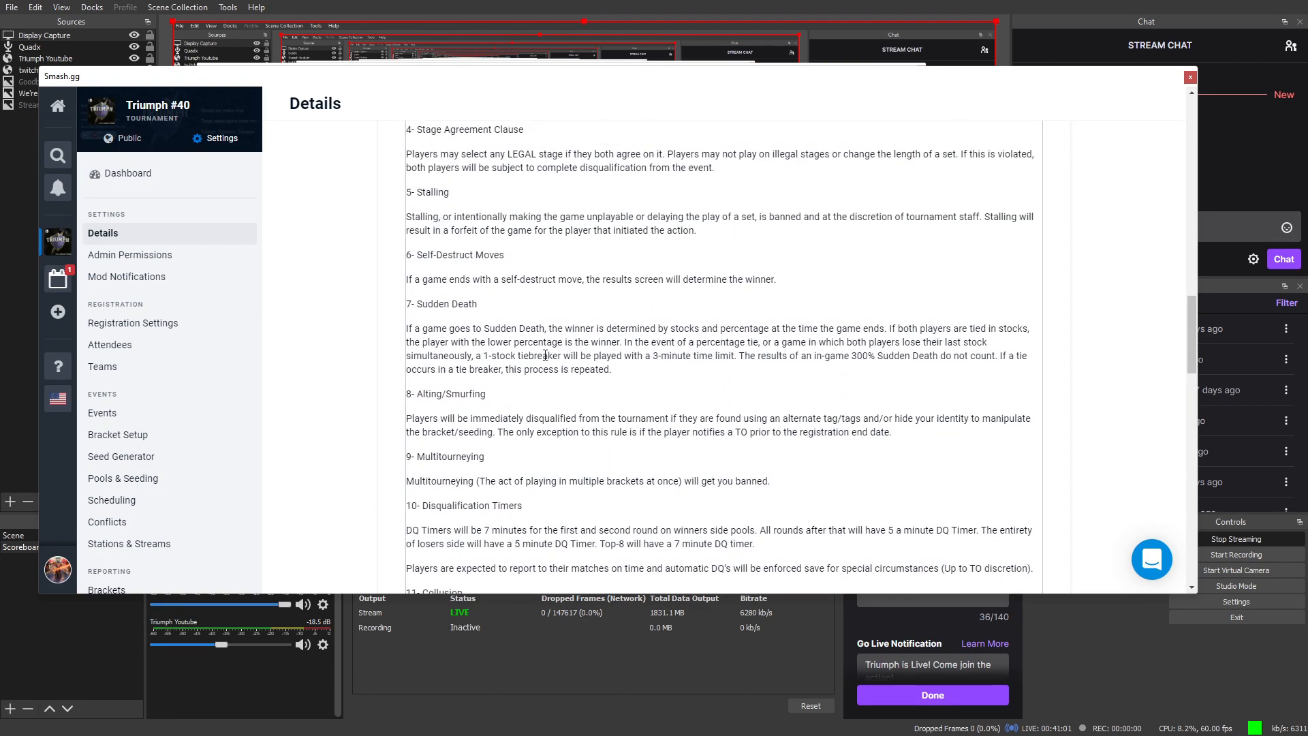
Step: Dismiss the Windows Start menu and review the pasted rules text on the Details page
key(super)
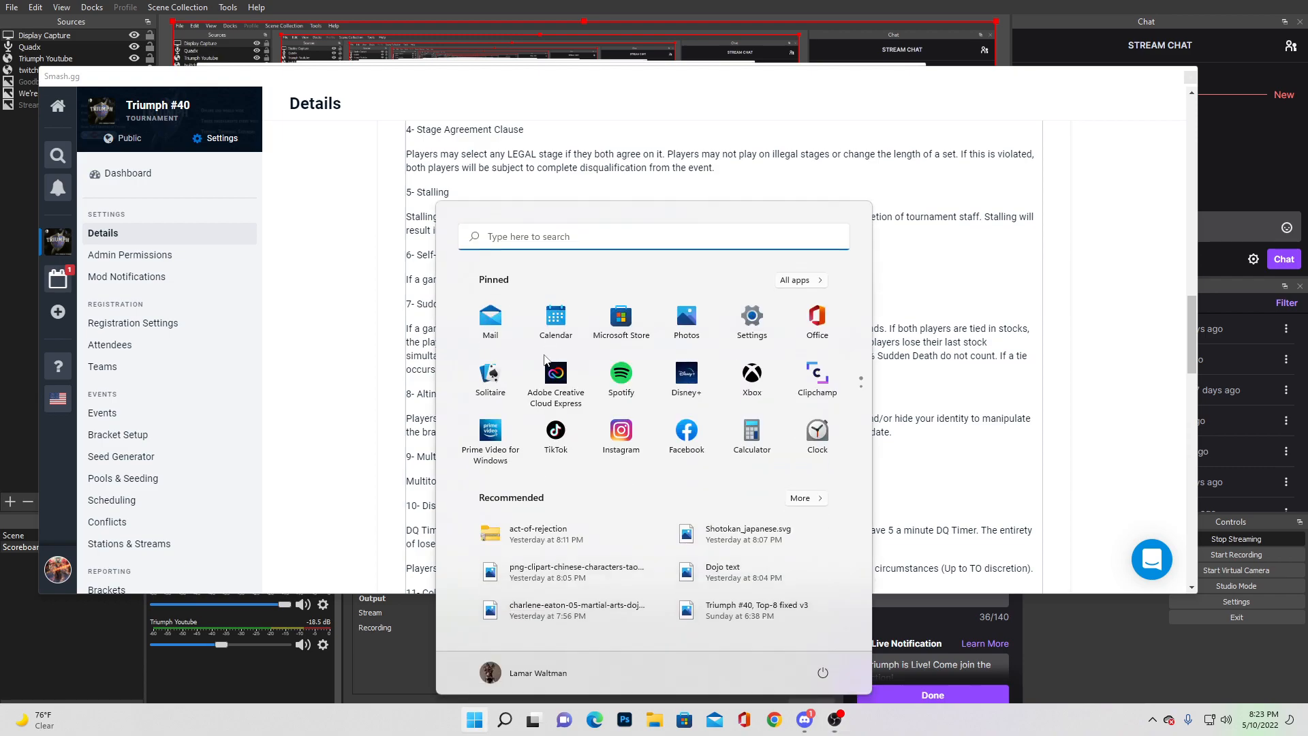
click(1135, 316)
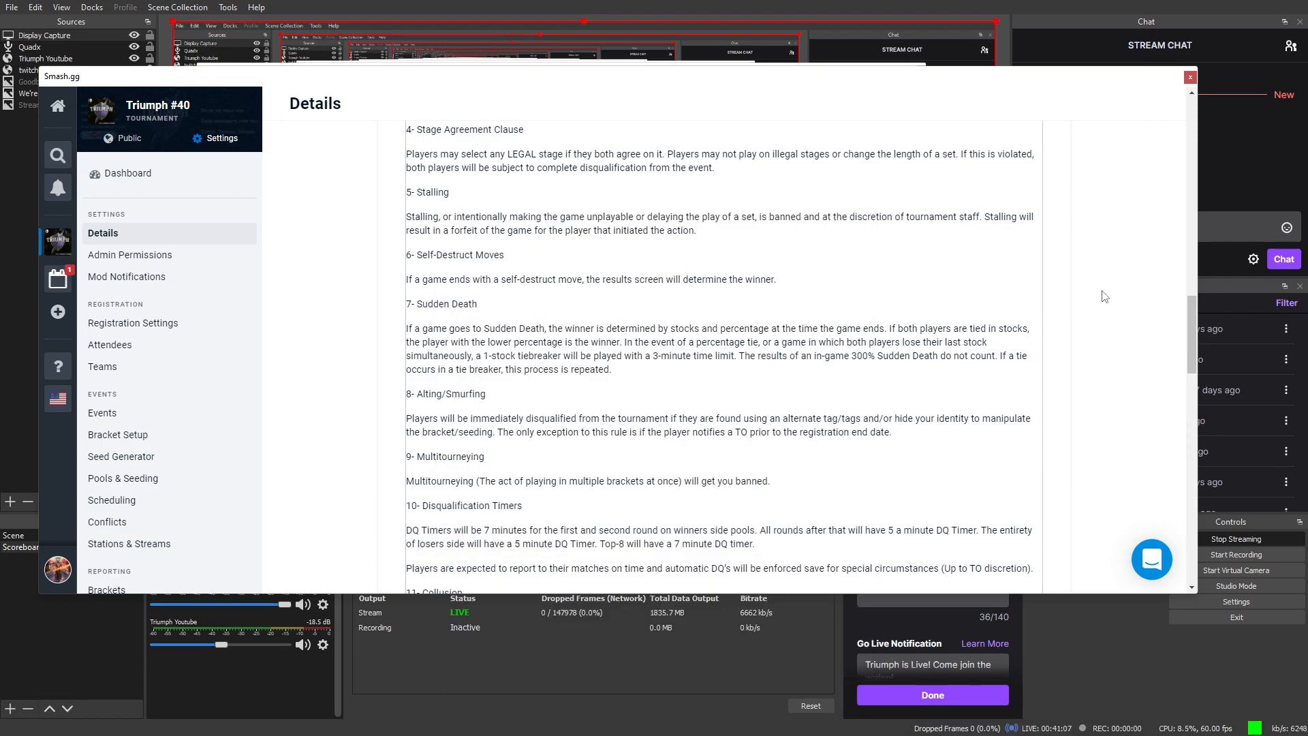
scroll(882, 353, up, 6)
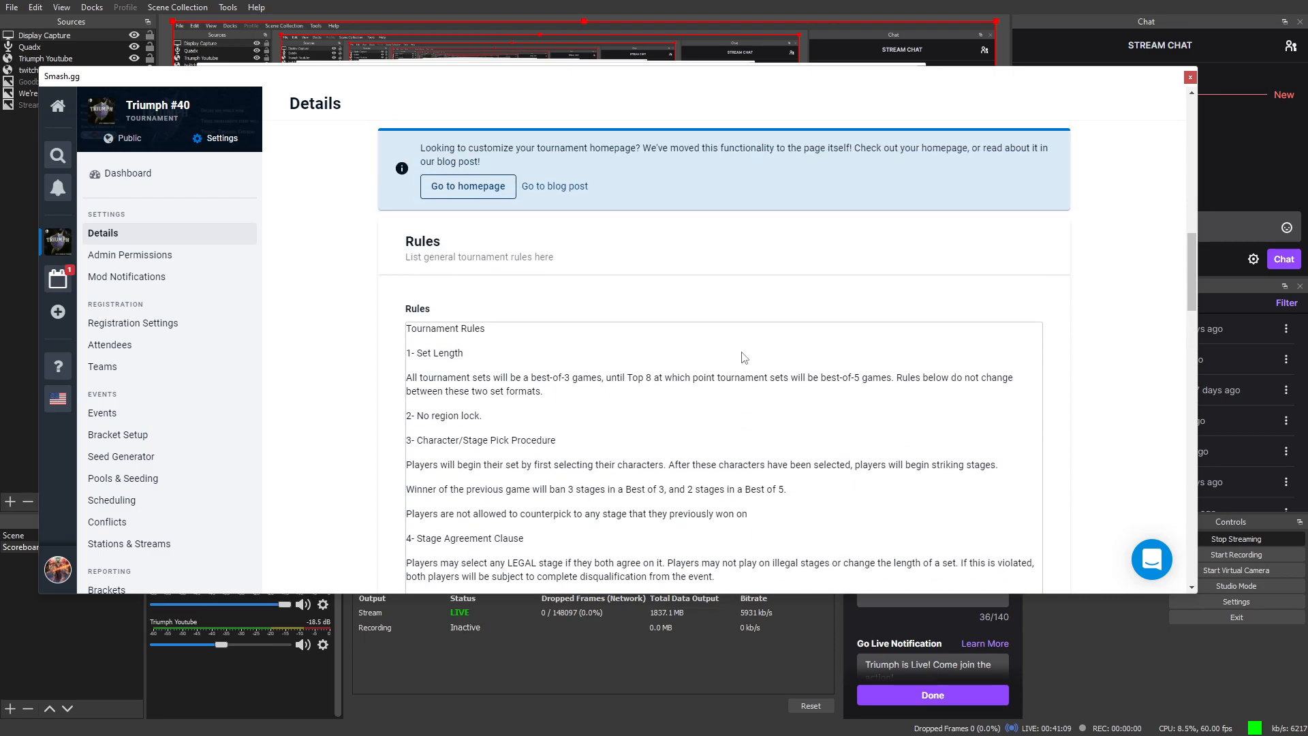
scroll(744, 357, down, 15)
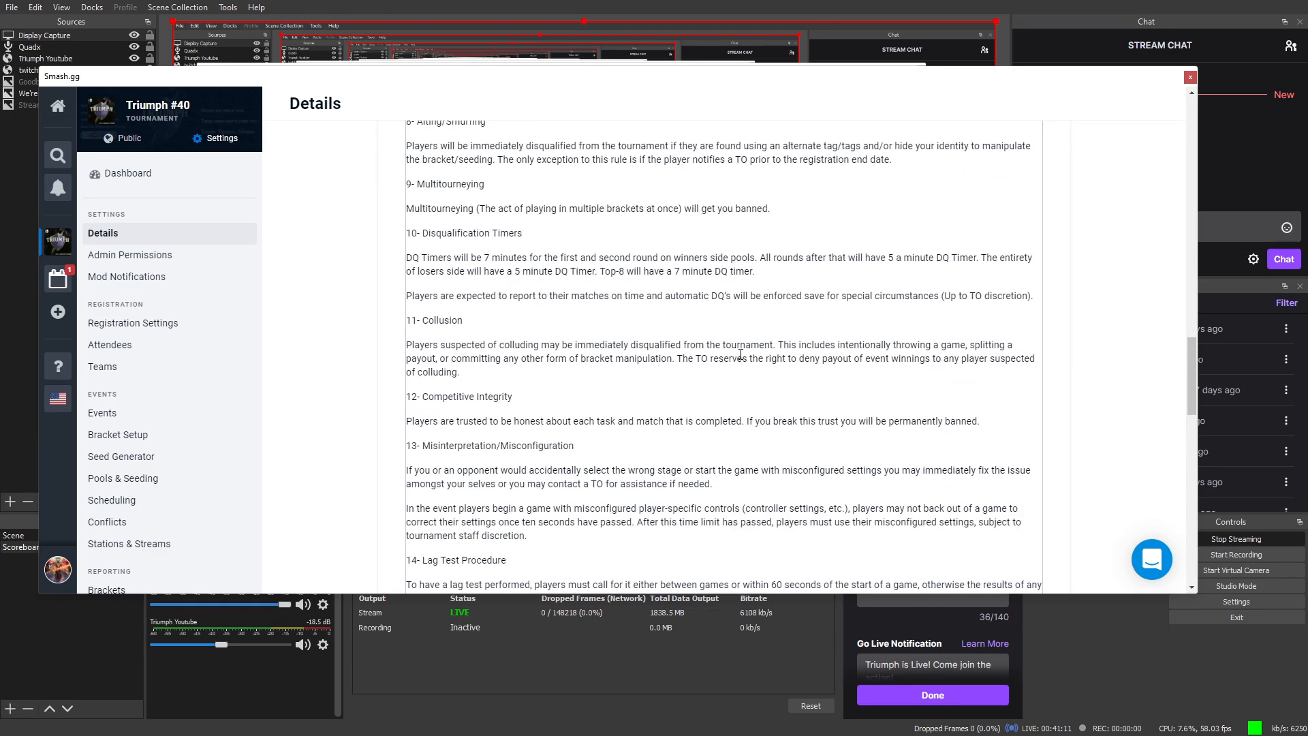
scroll(748, 362, down, 1)
scroll(750, 359, down, 6)
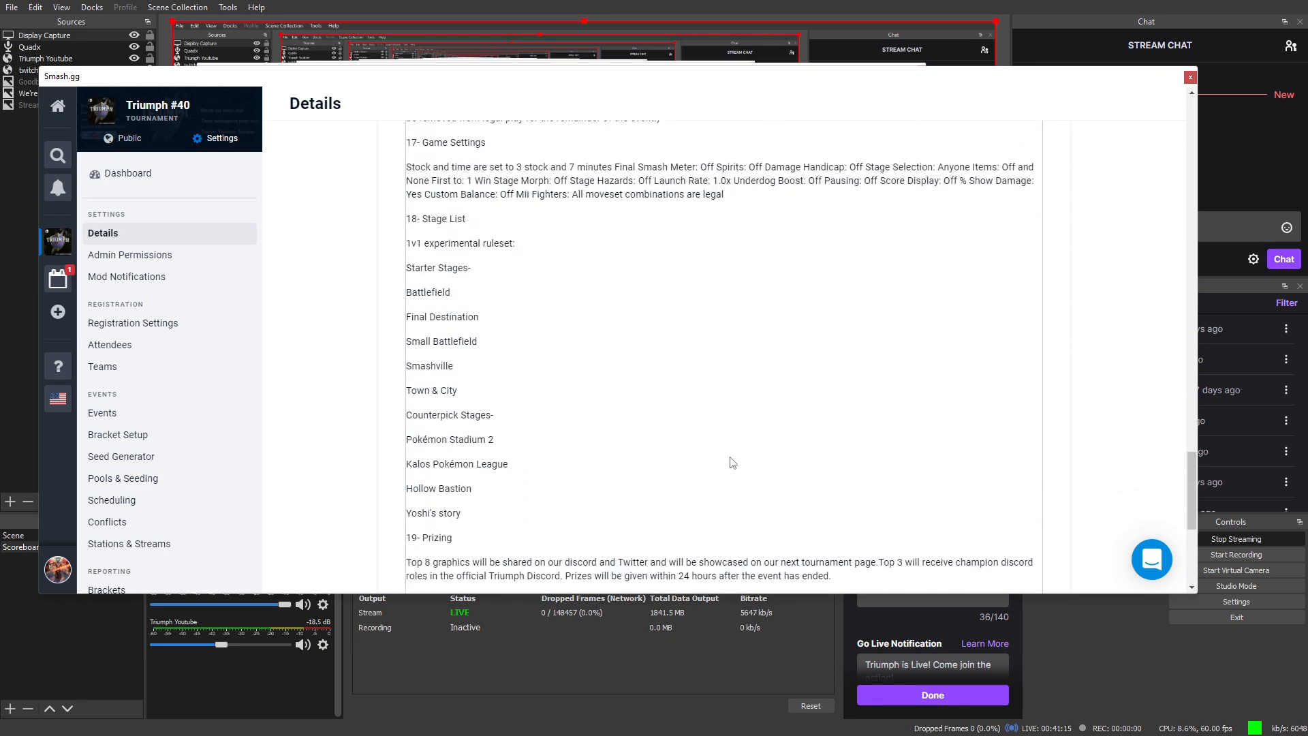
scroll(654, 441, down, 3)
scroll(654, 436, up, 6)
scroll(634, 377, up, 5)
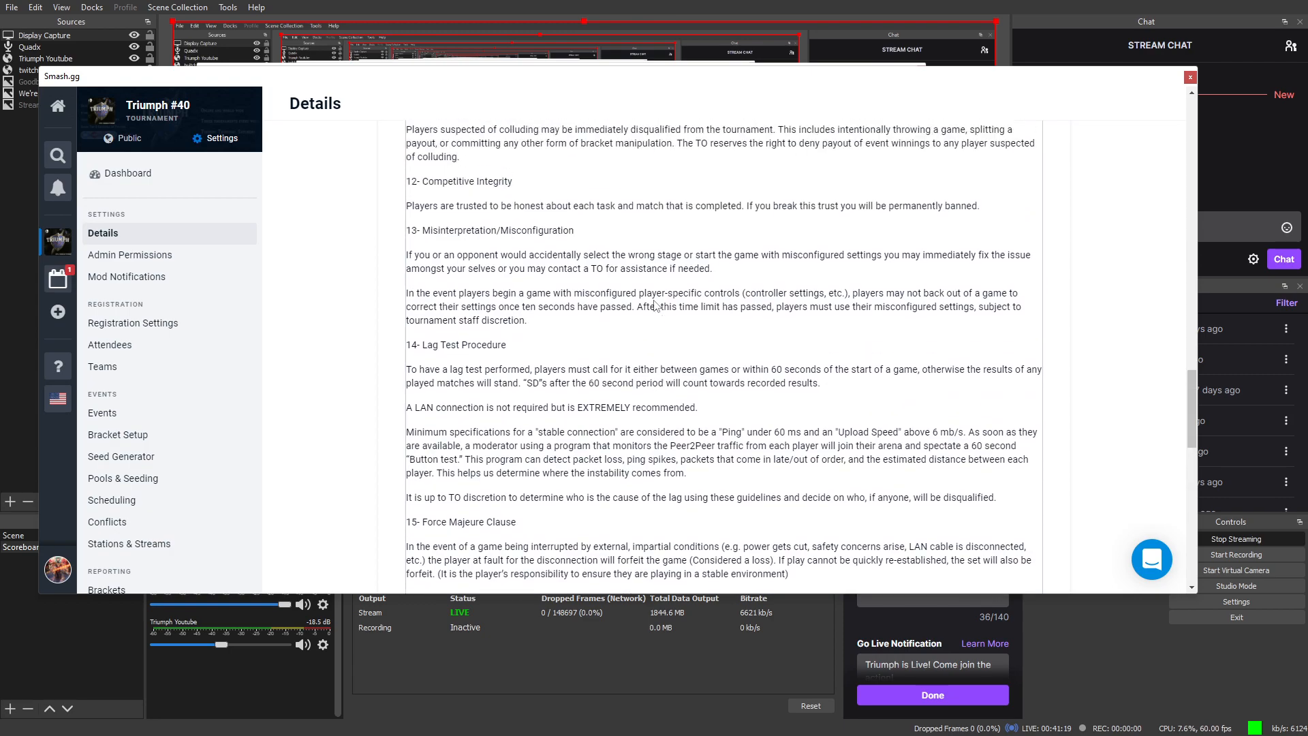
scroll(658, 307, down, 5)
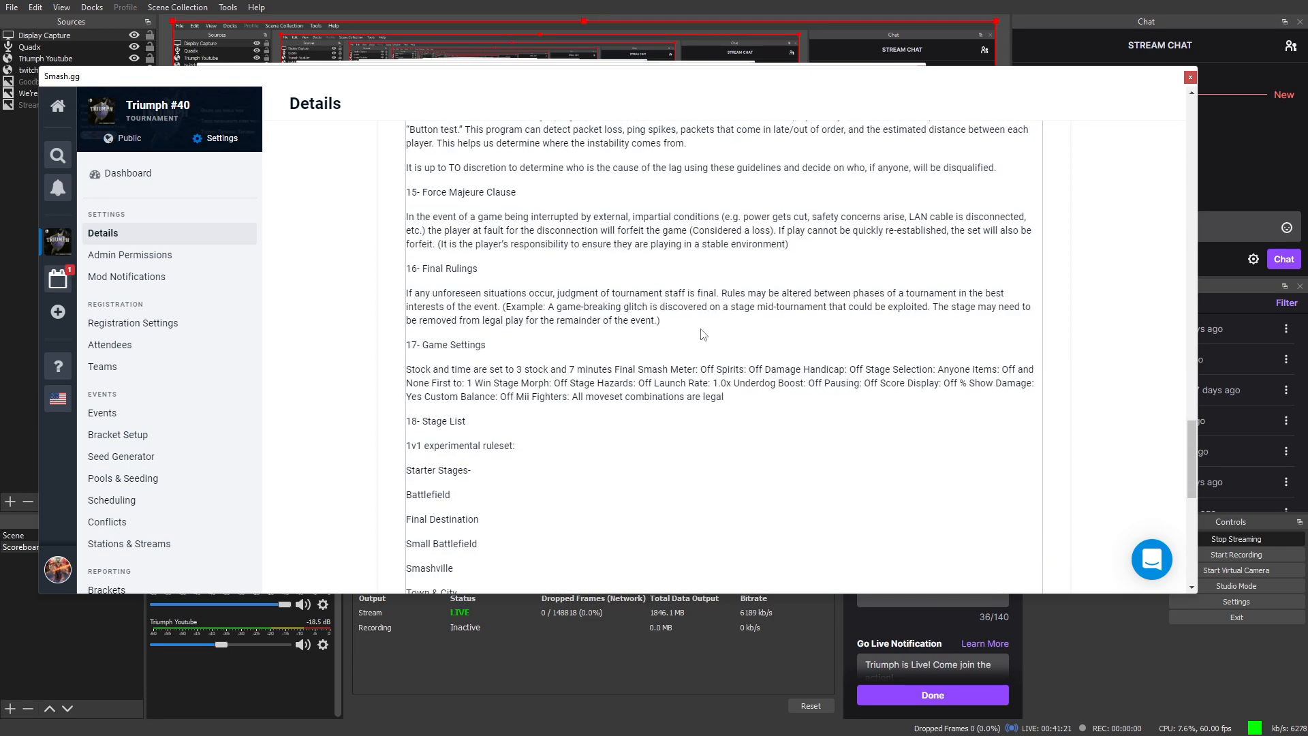
scroll(668, 334, down, 3)
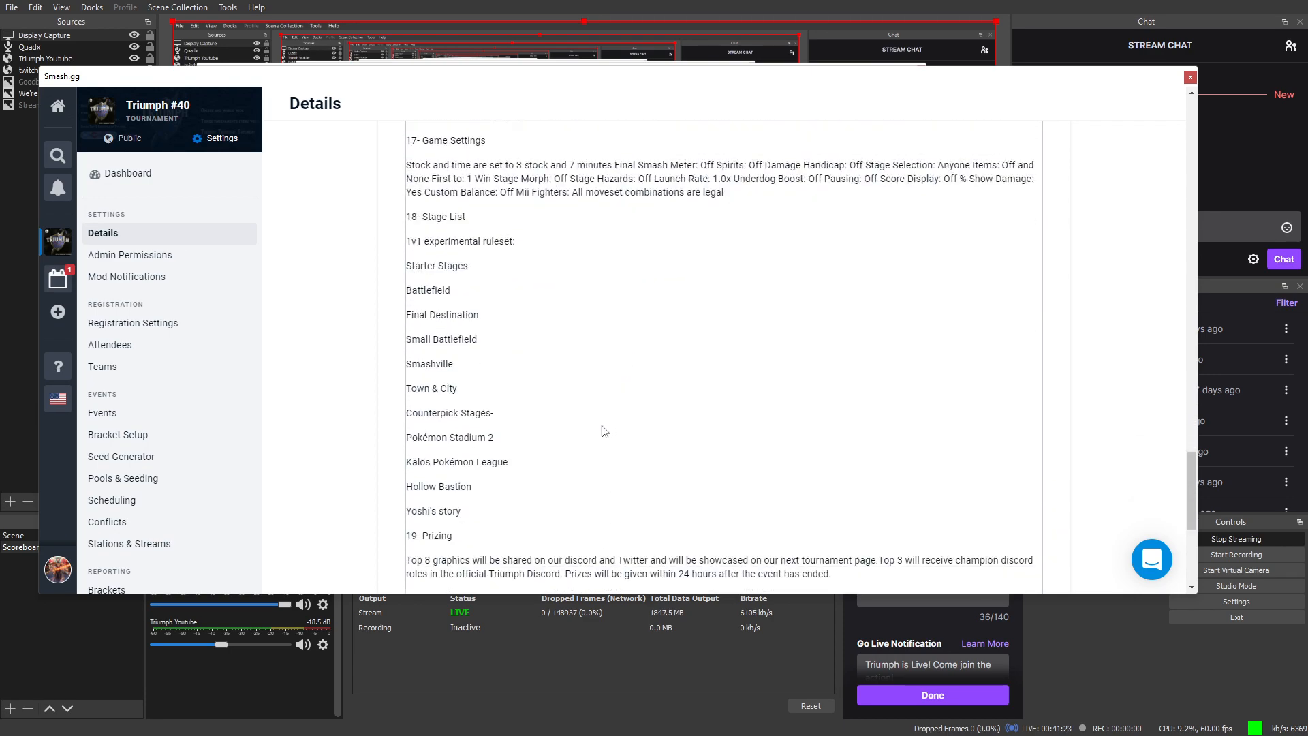
scroll(546, 455, down, 5)
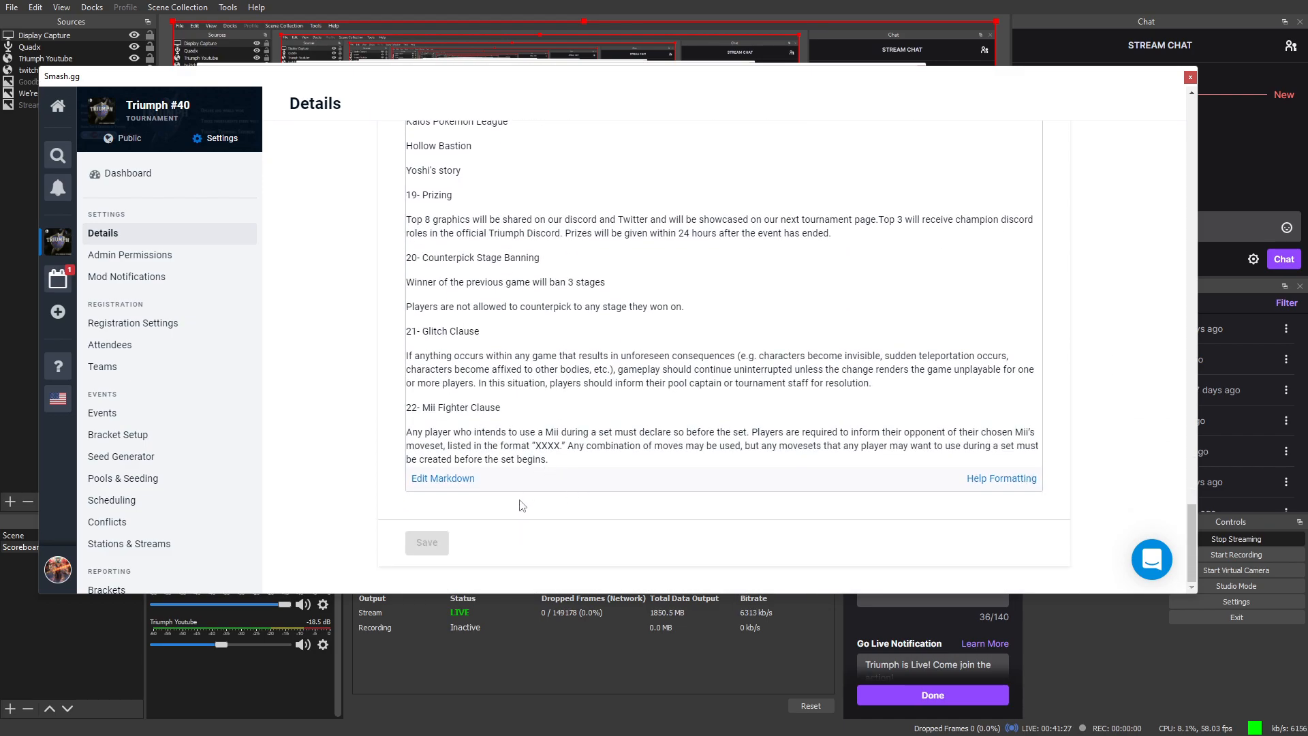
Step: Return to the top of Details and check the Triumph #40 name field, leaving it unchanged
scroll(301, 496, up, 3)
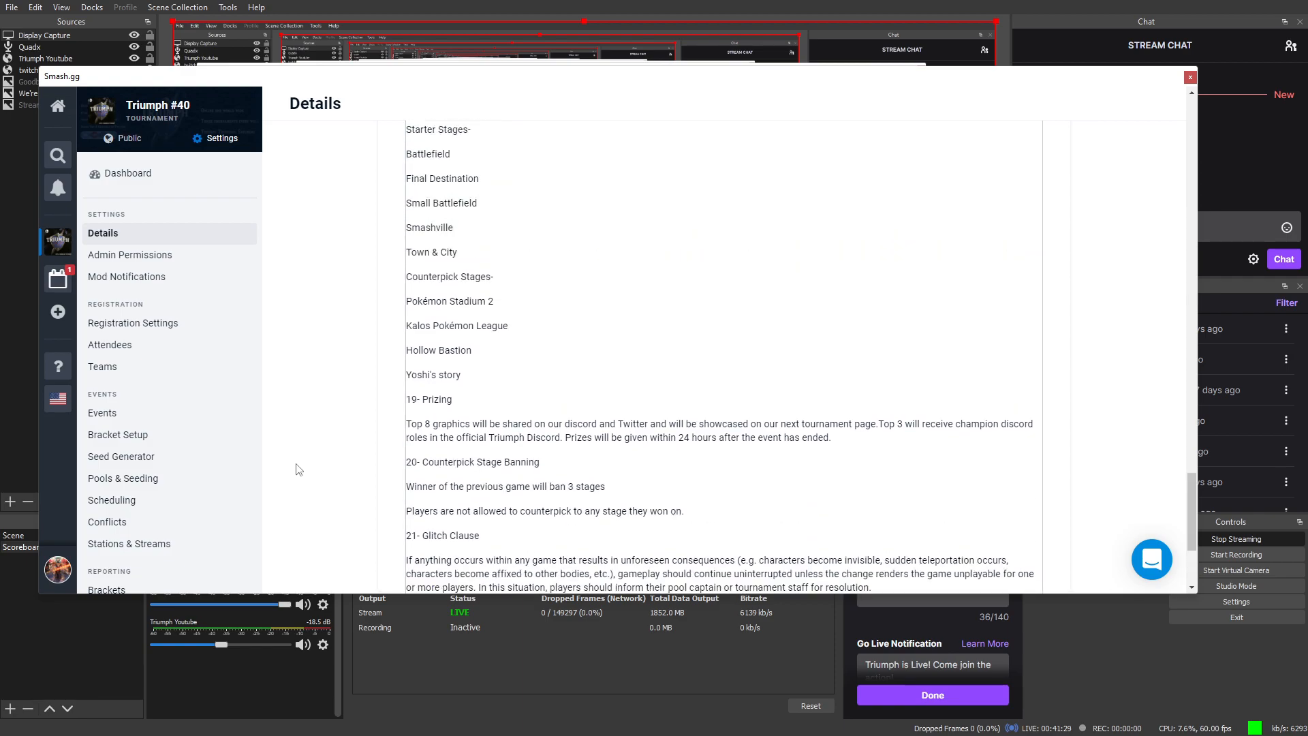
scroll(298, 495, down, 3)
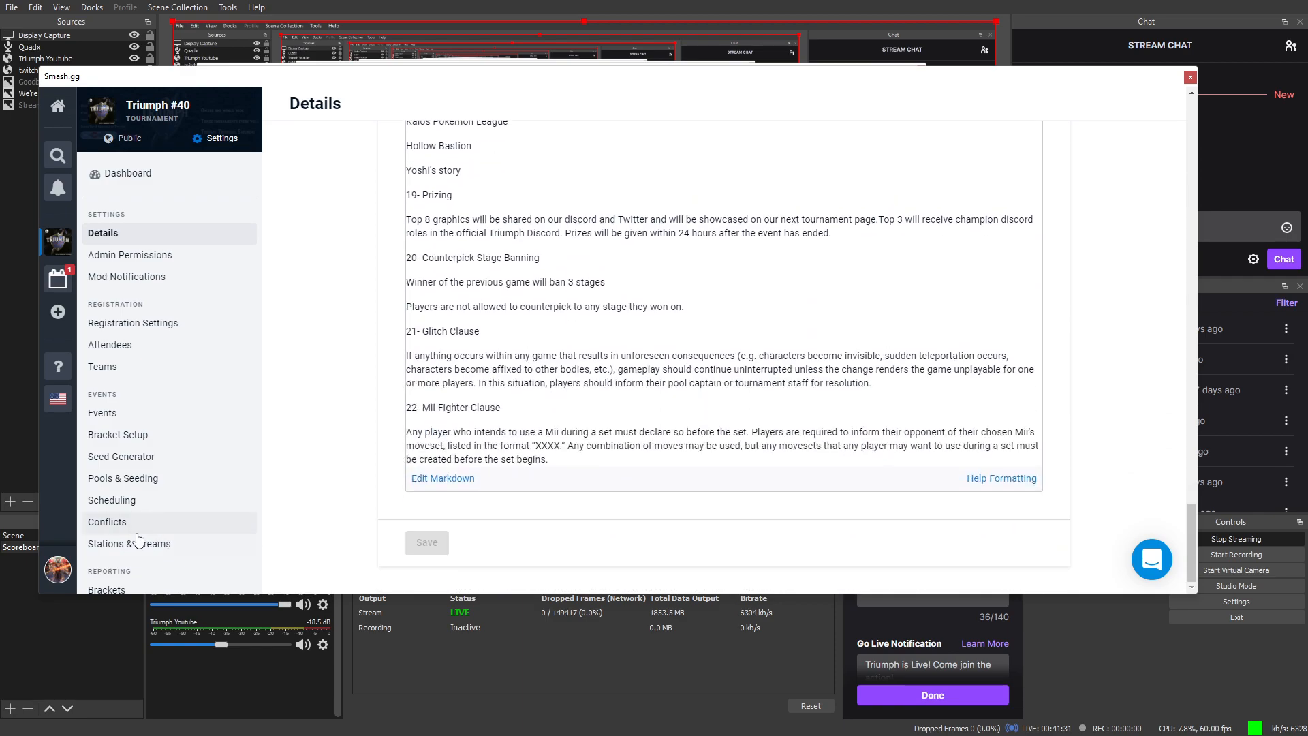
scroll(118, 542, down, 2)
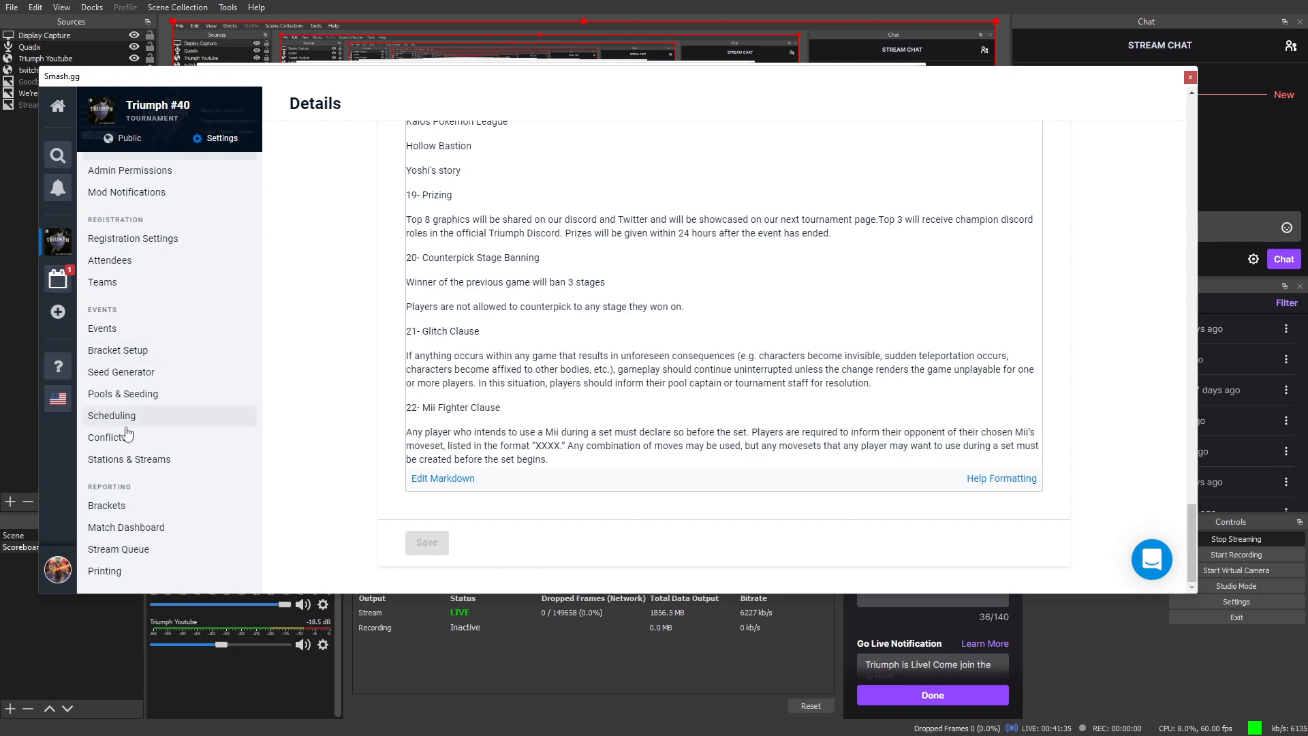
scroll(128, 431, up, 2)
scroll(525, 399, up, 13)
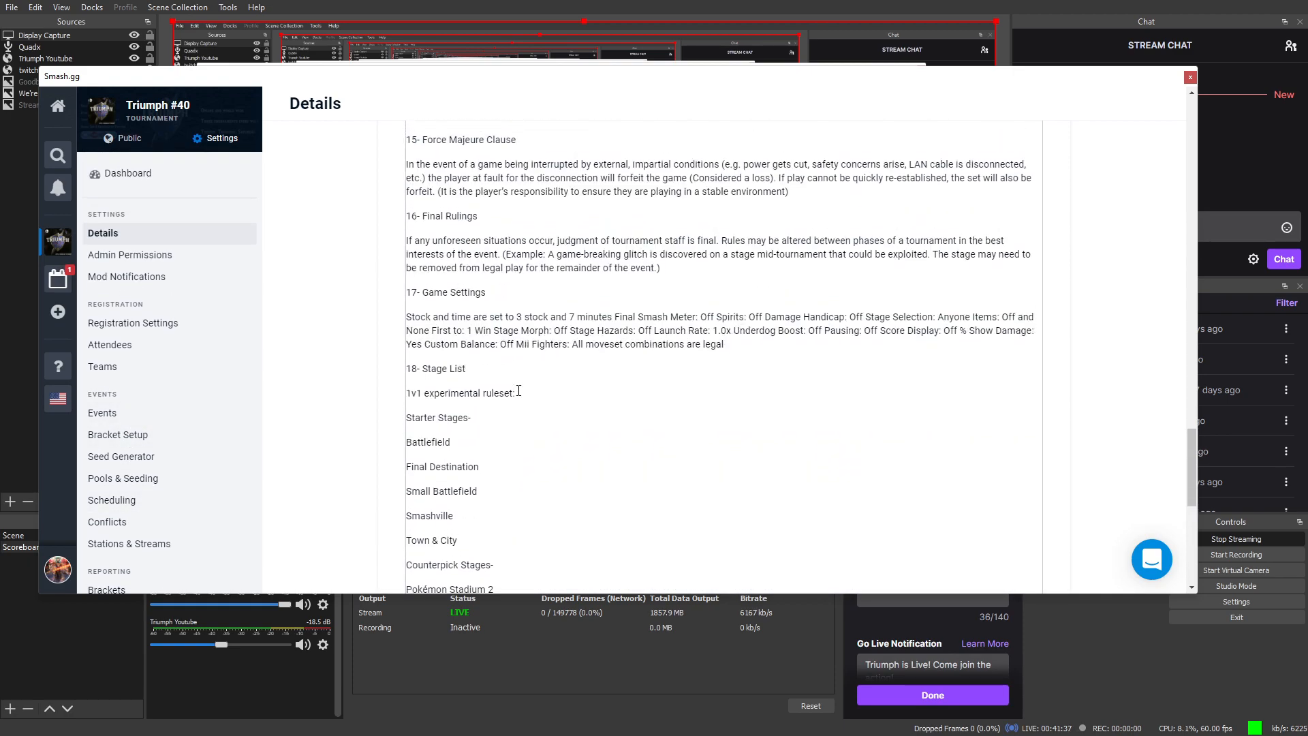
scroll(484, 389, up, 3)
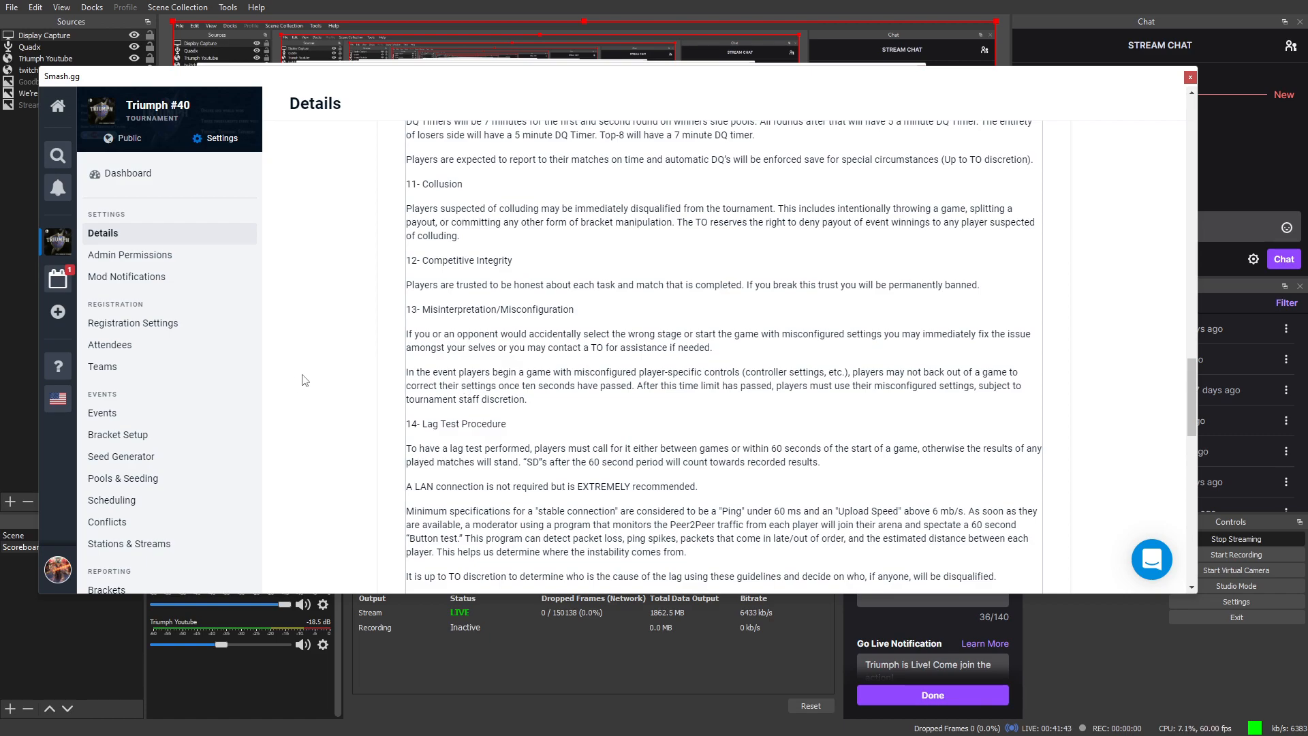
scroll(499, 321, up, 2)
scroll(500, 322, up, 6)
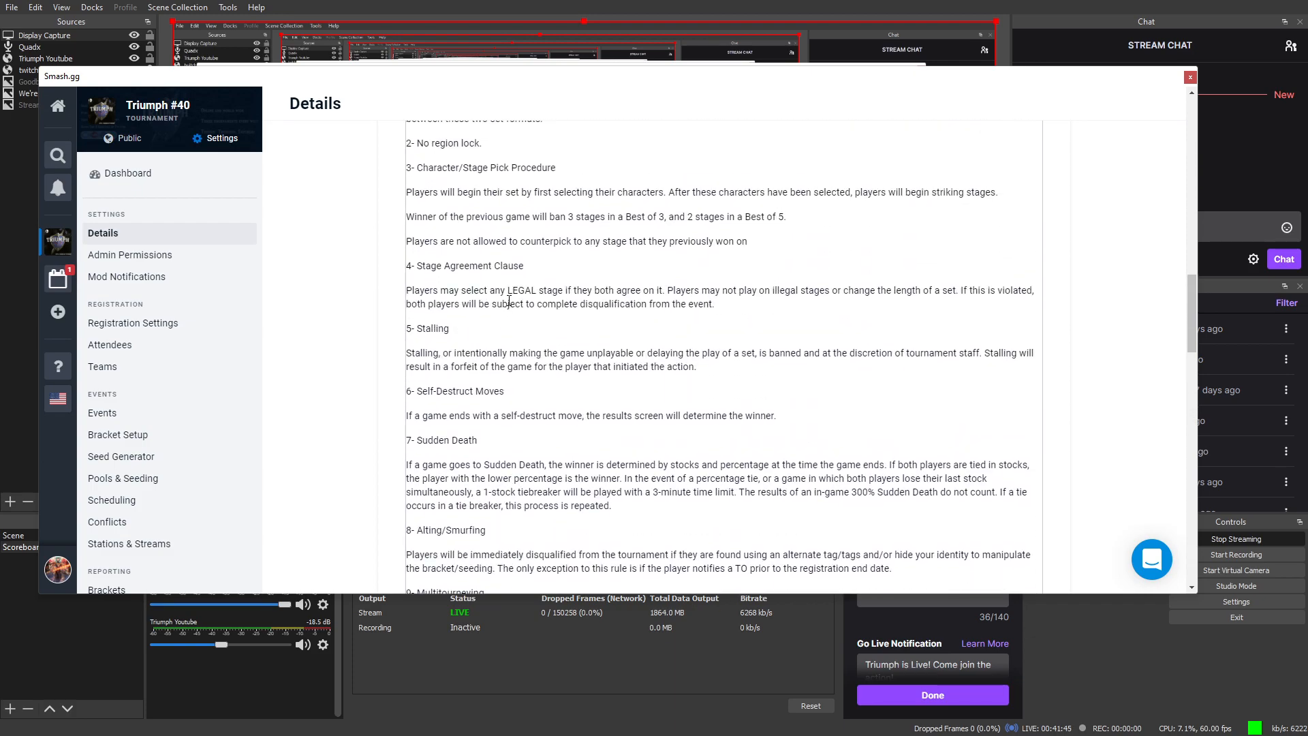
scroll(510, 301, up, 3)
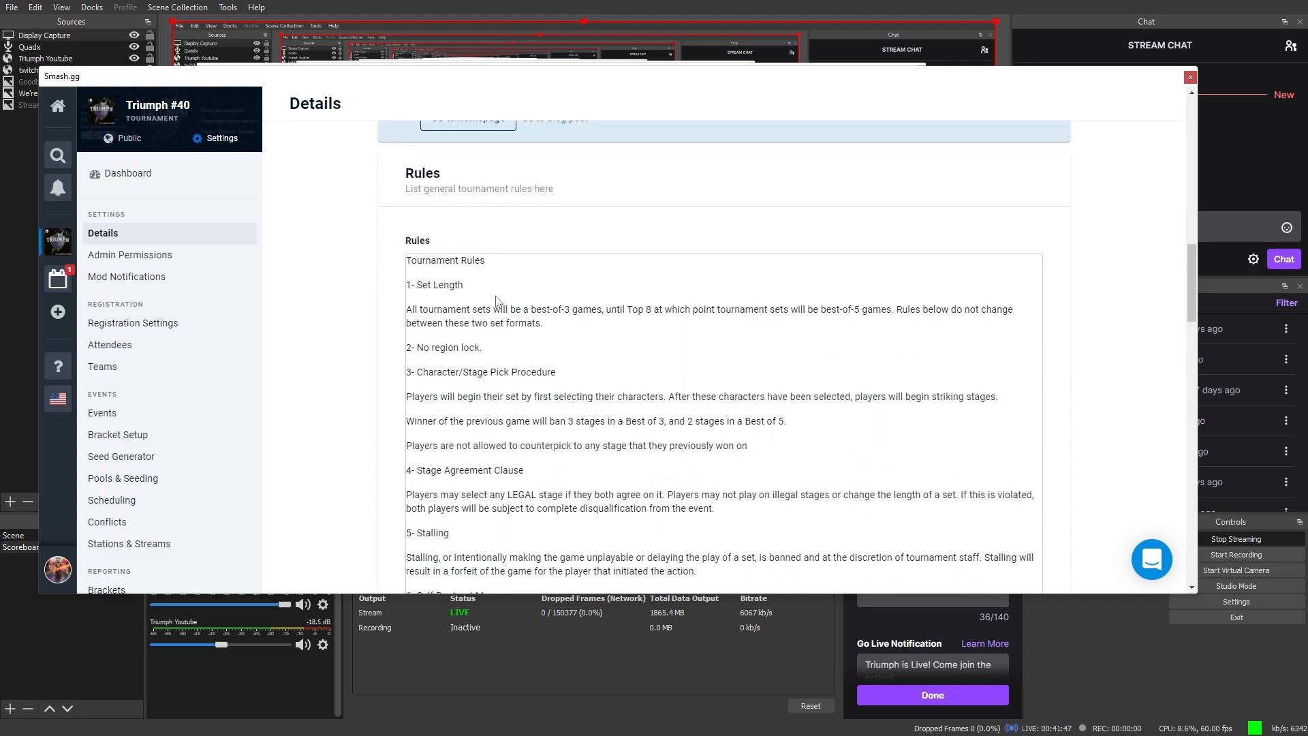
scroll(487, 303, up, 2)
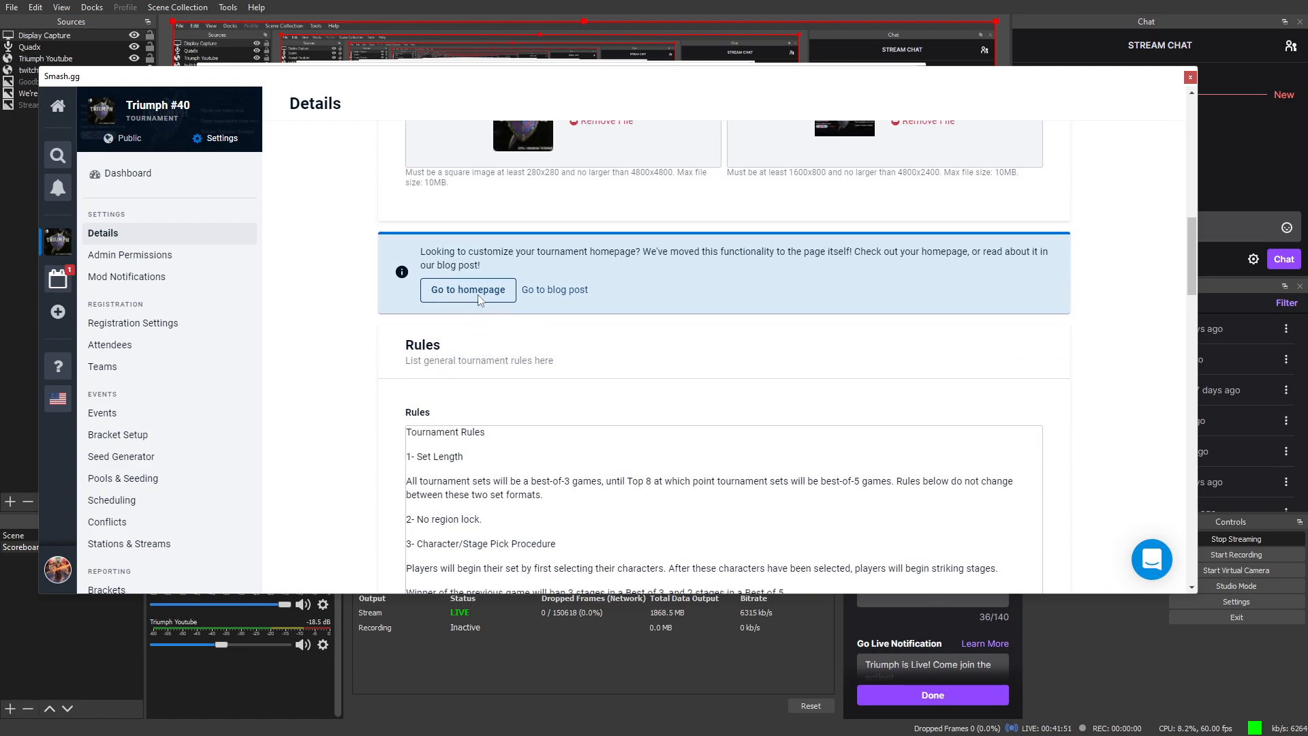
scroll(483, 301, up, 6)
scroll(482, 302, up, 3)
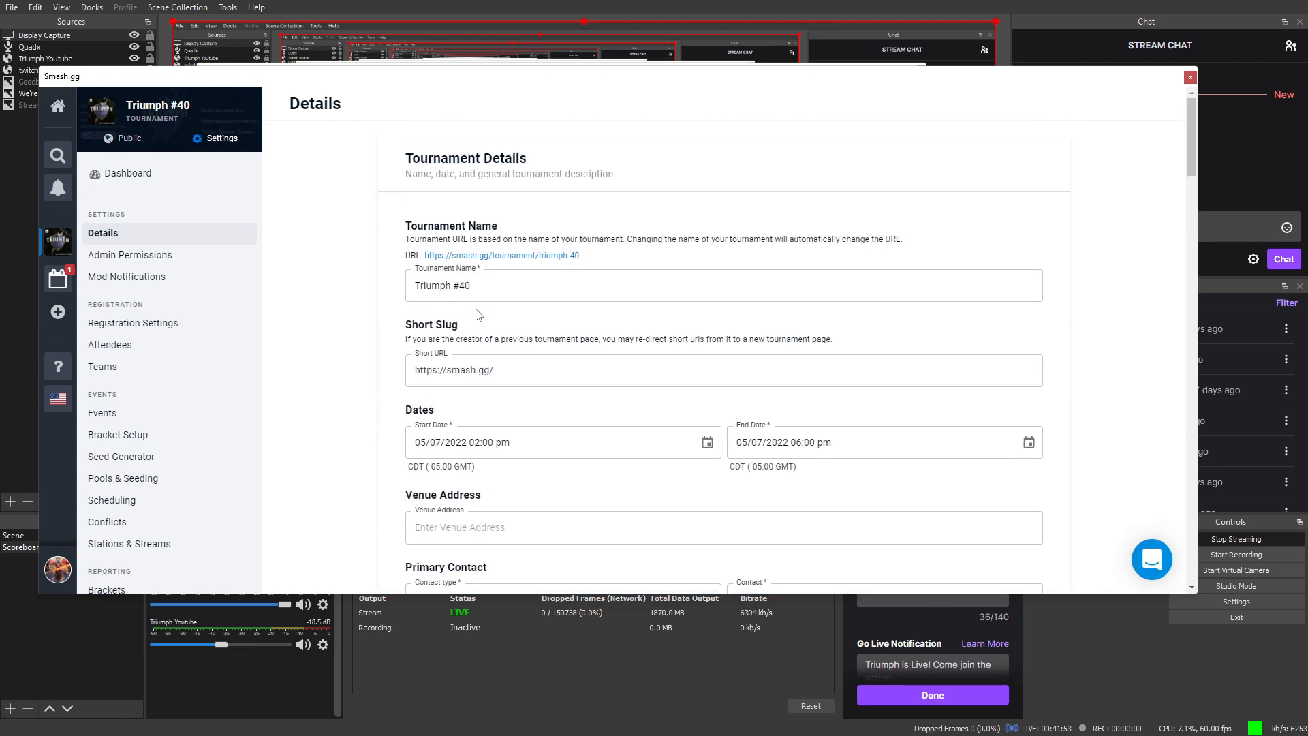
click(500, 286)
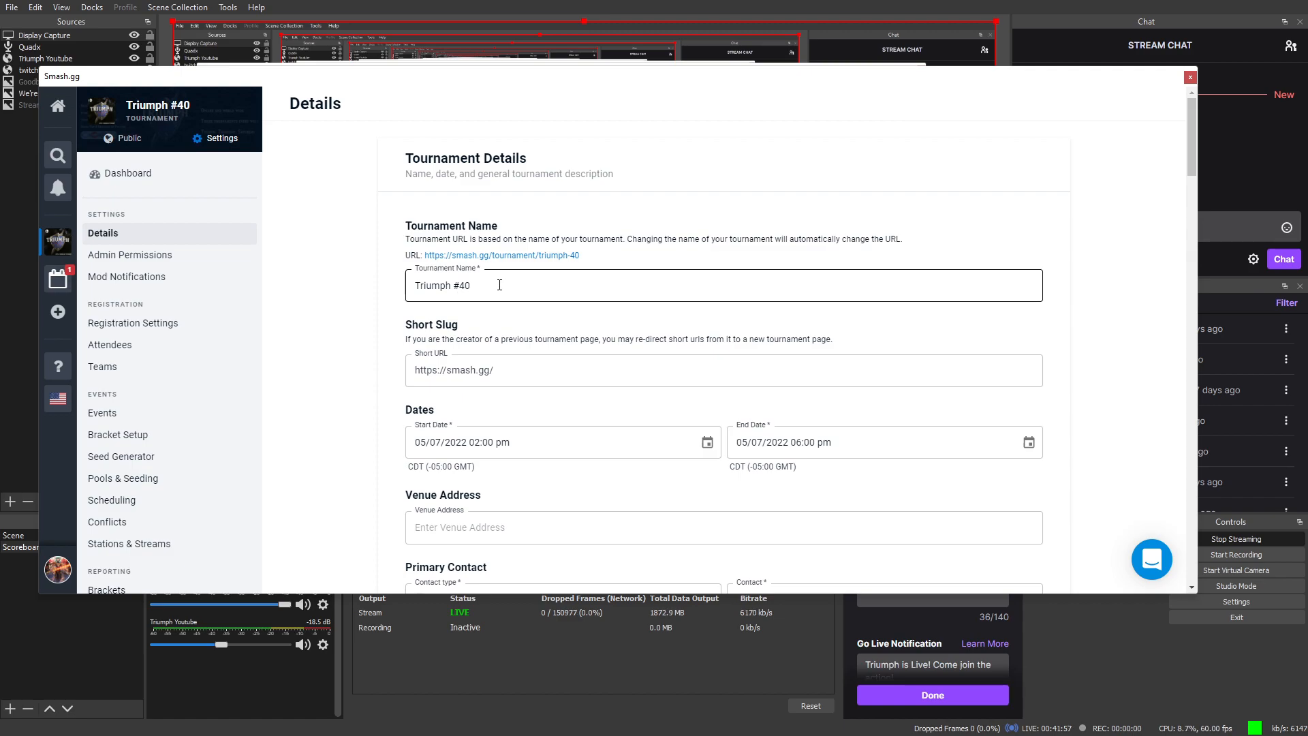
click(637, 226)
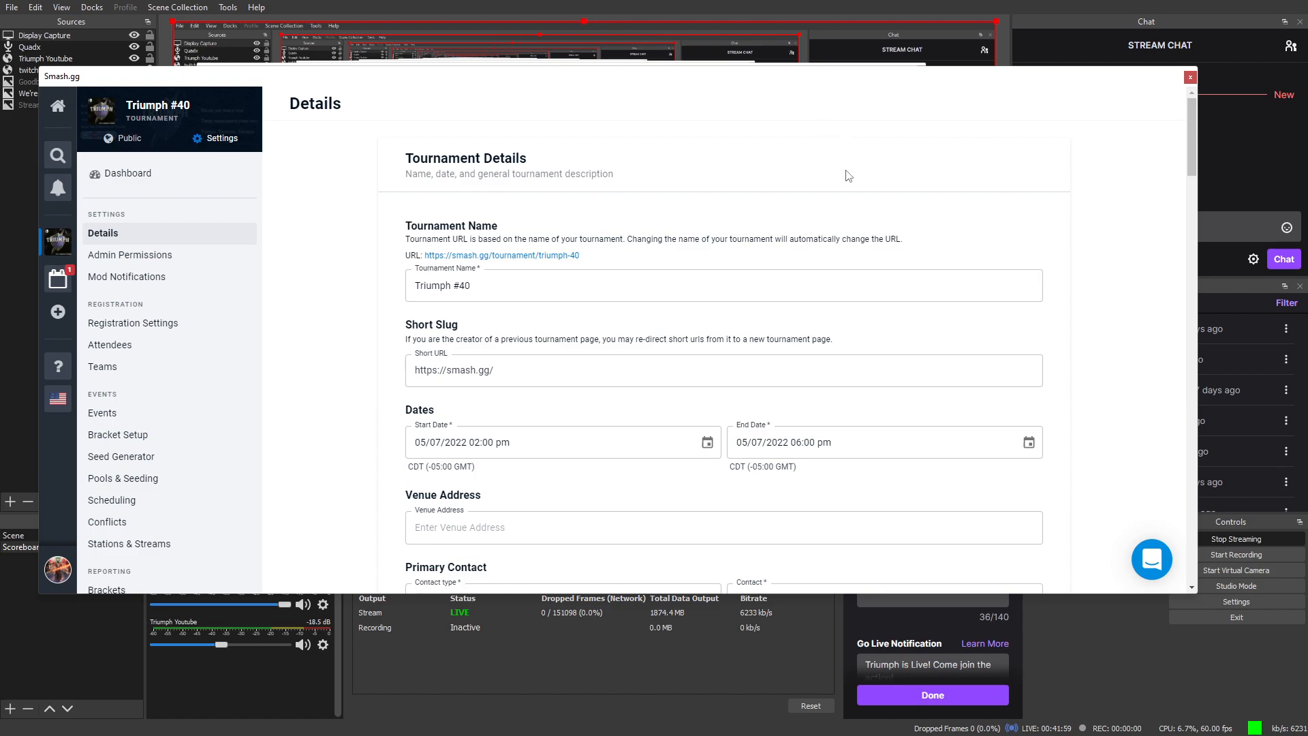